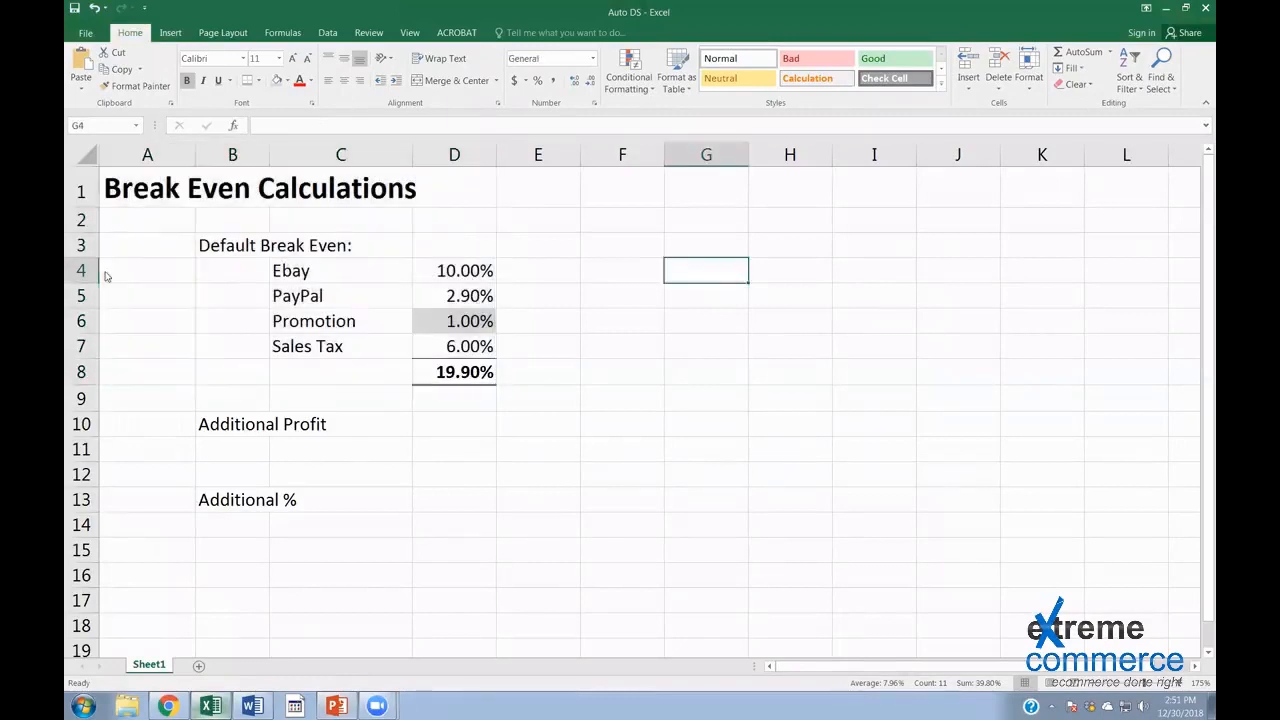
# Open the eBay Calculator workbook from the desktop and examine its gross profit formula, eBay and PayPal fees, promoted listing fee and item cost
pyautogui.press('super+d')
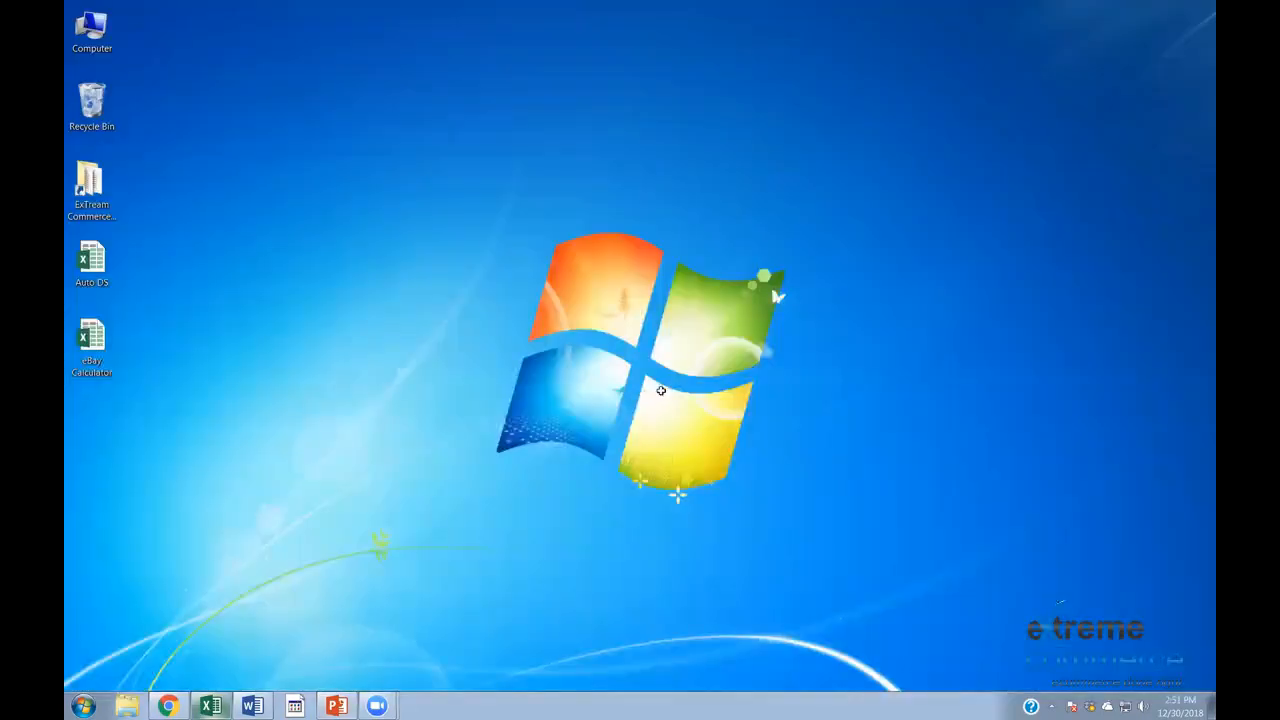
pyautogui.click(80, 343)
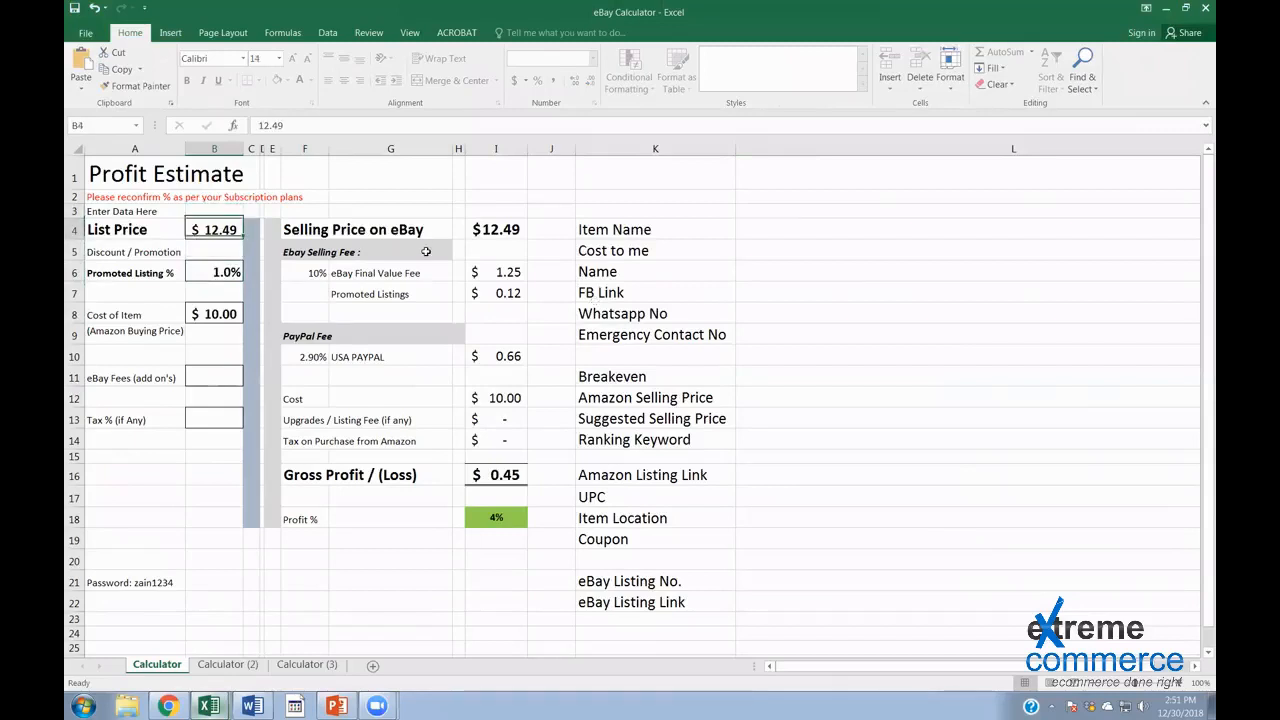
pyautogui.click(492, 475)
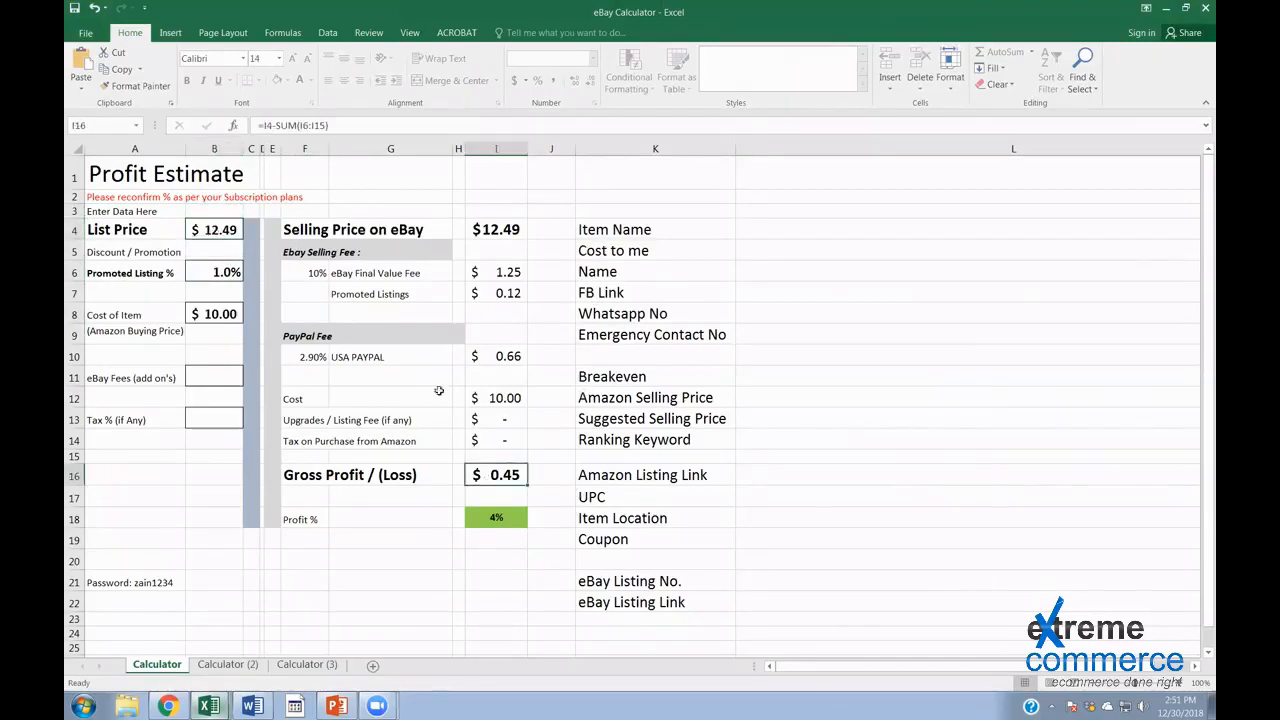
pyautogui.moveTo(310, 273); pyautogui.dragTo(510, 272)
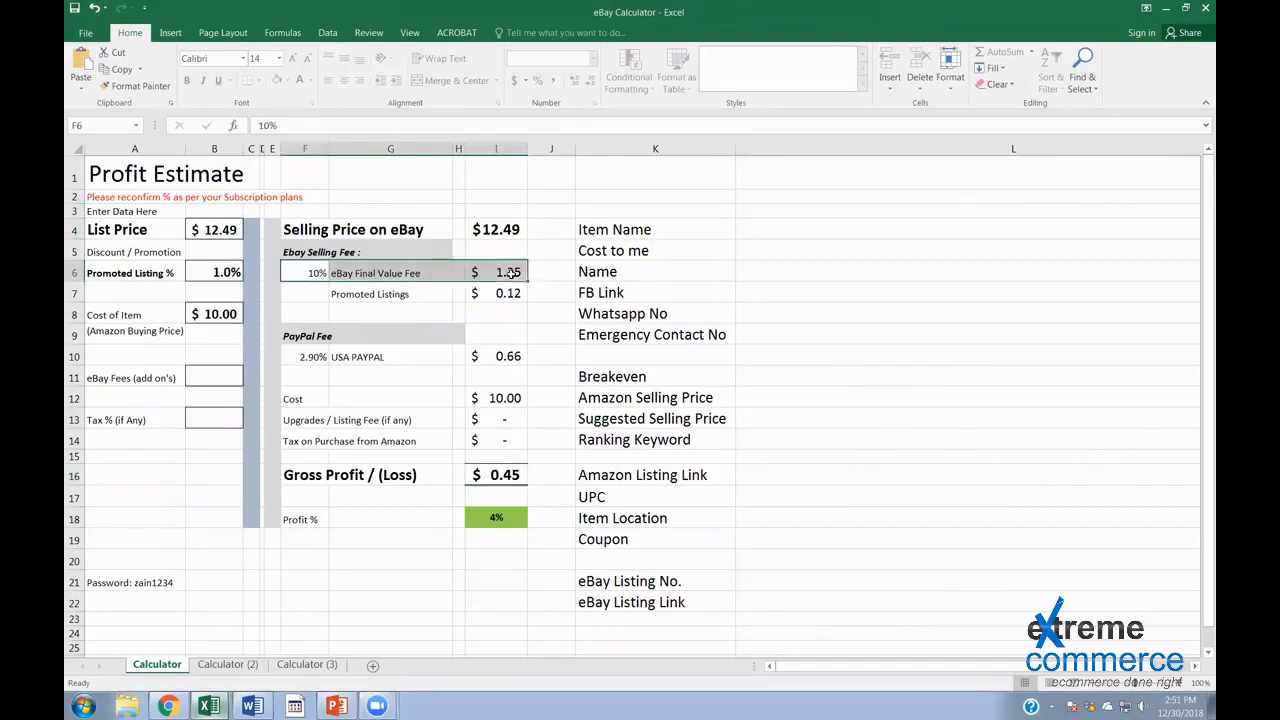
pyautogui.click(210, 275)
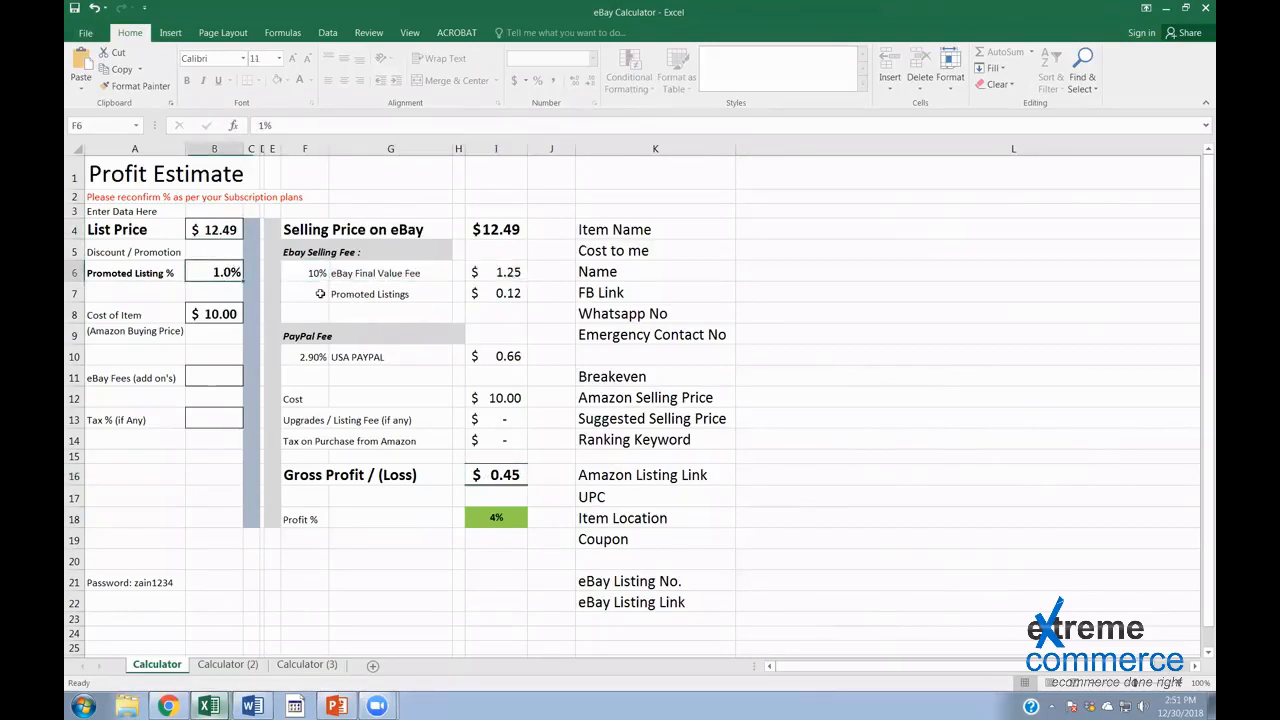
pyautogui.moveTo(318, 293); pyautogui.dragTo(495, 290)
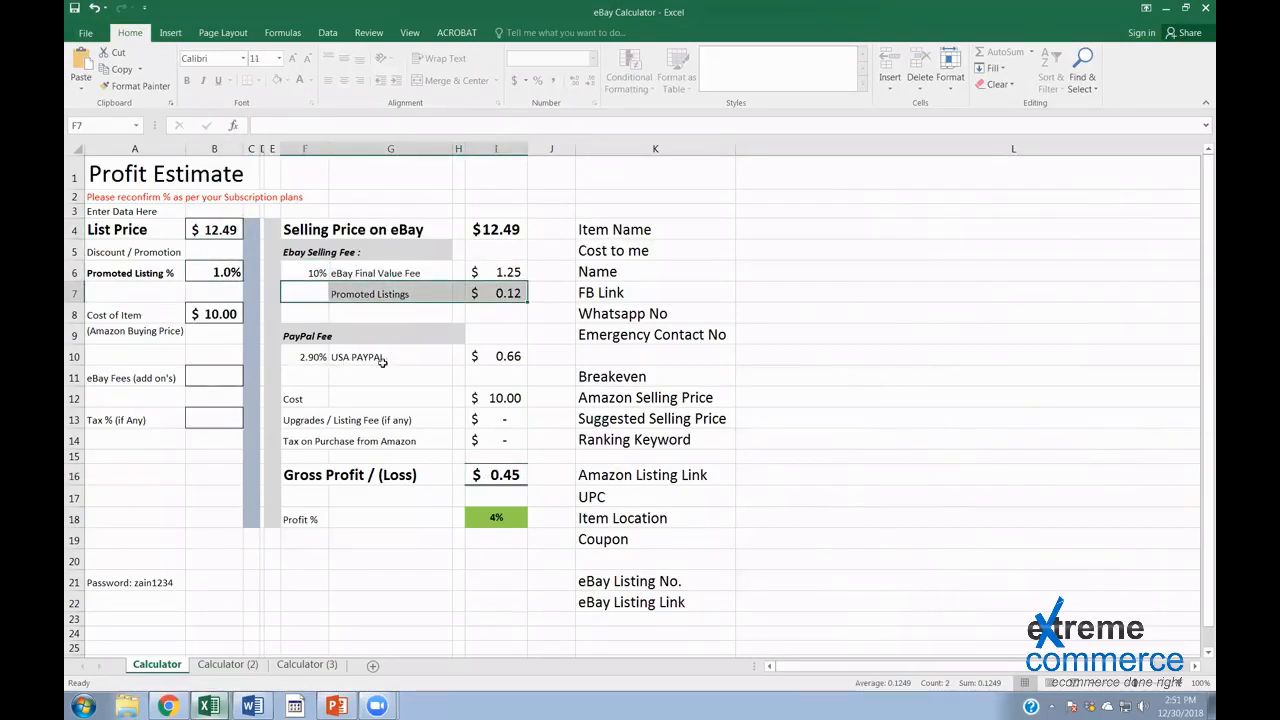
pyautogui.click(517, 356)
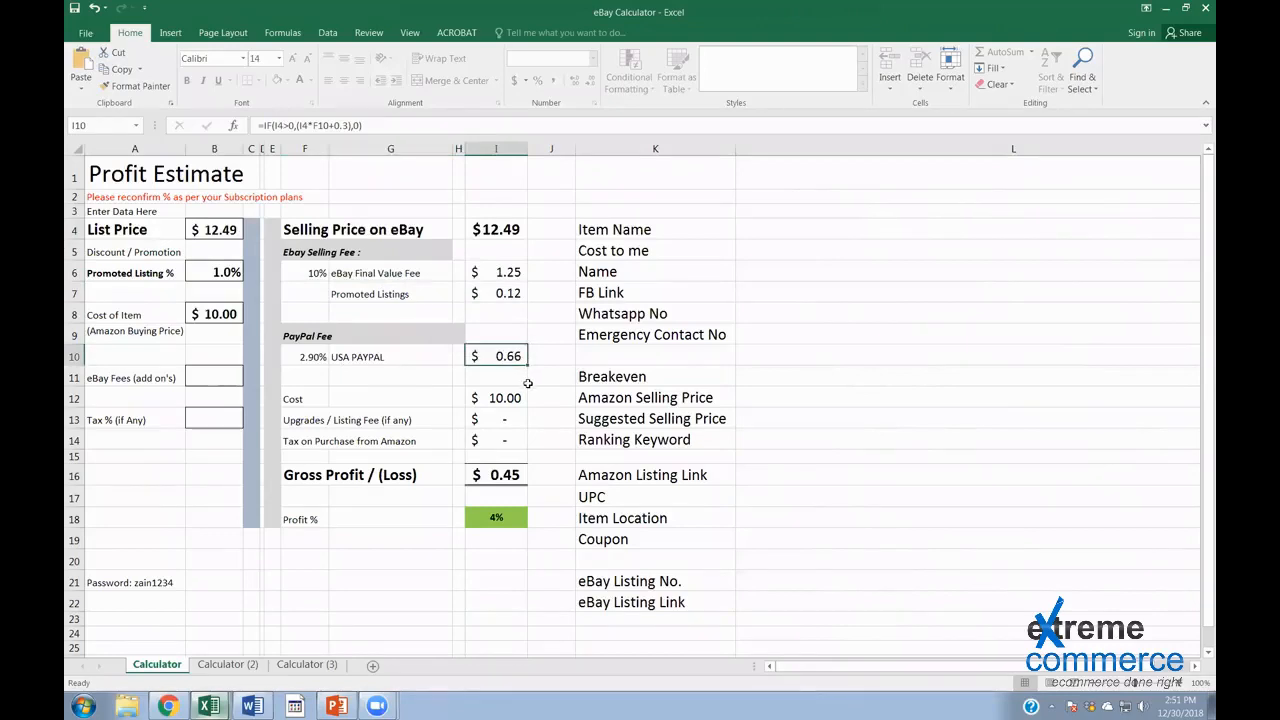
pyautogui.click(512, 398)
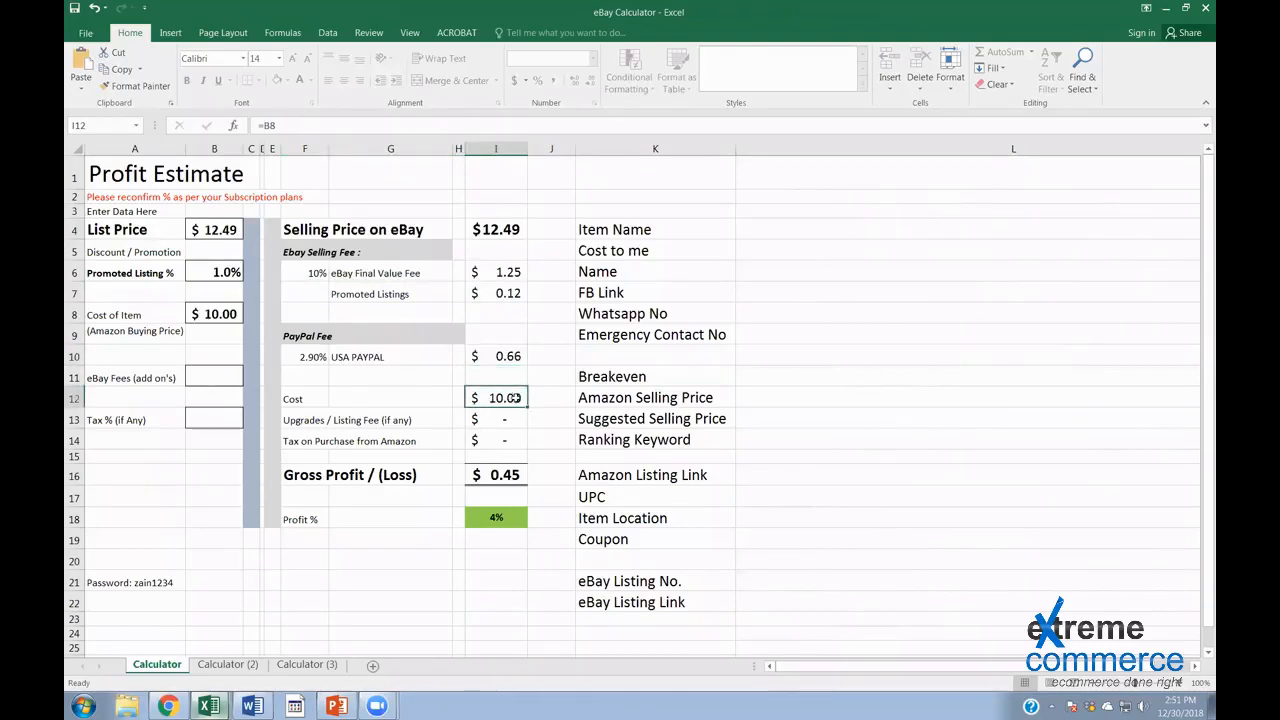
pyautogui.click(518, 460)
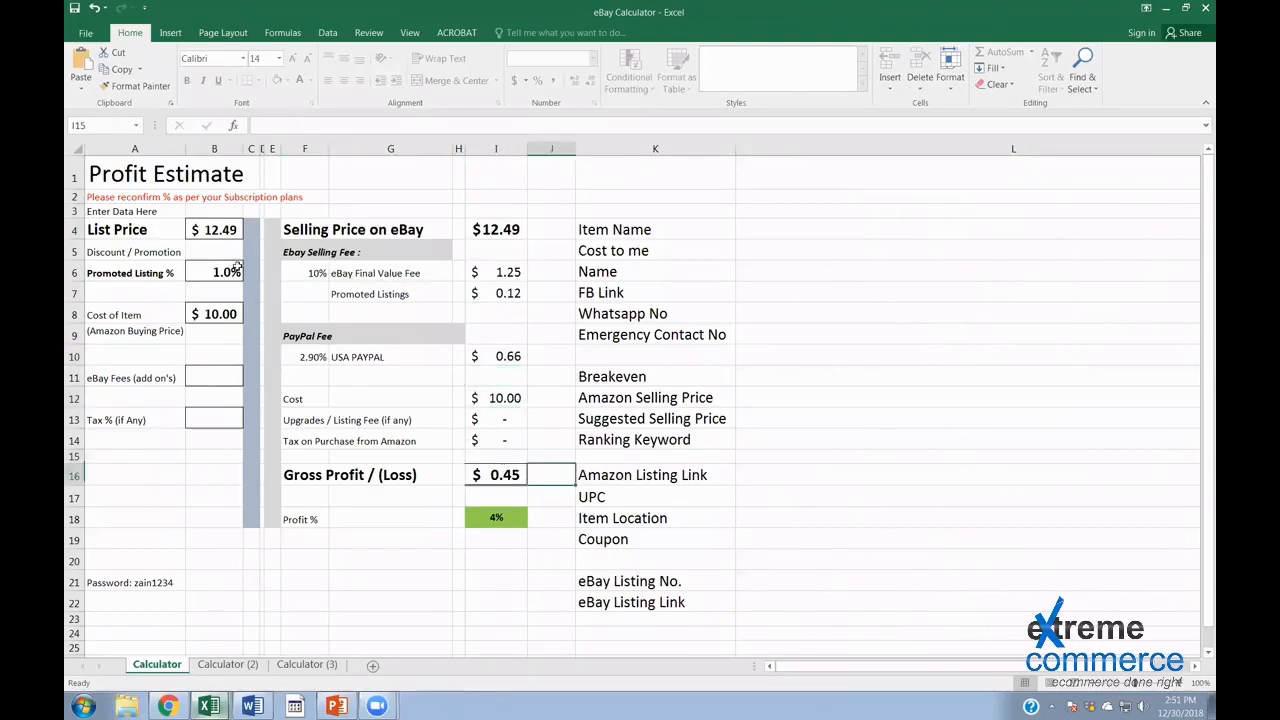
# Set the List Price in the profit estimate to 12
pyautogui.click(178, 226)
pyautogui.click(240, 234)
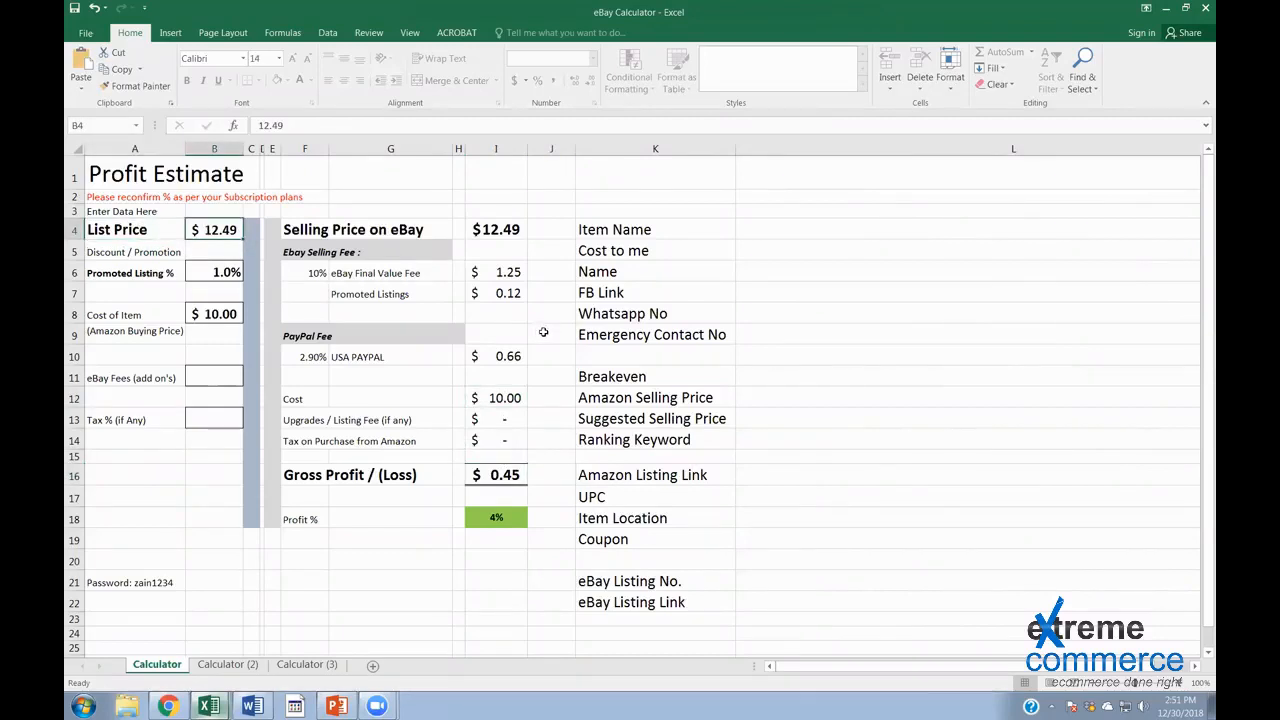
pyautogui.write('12')
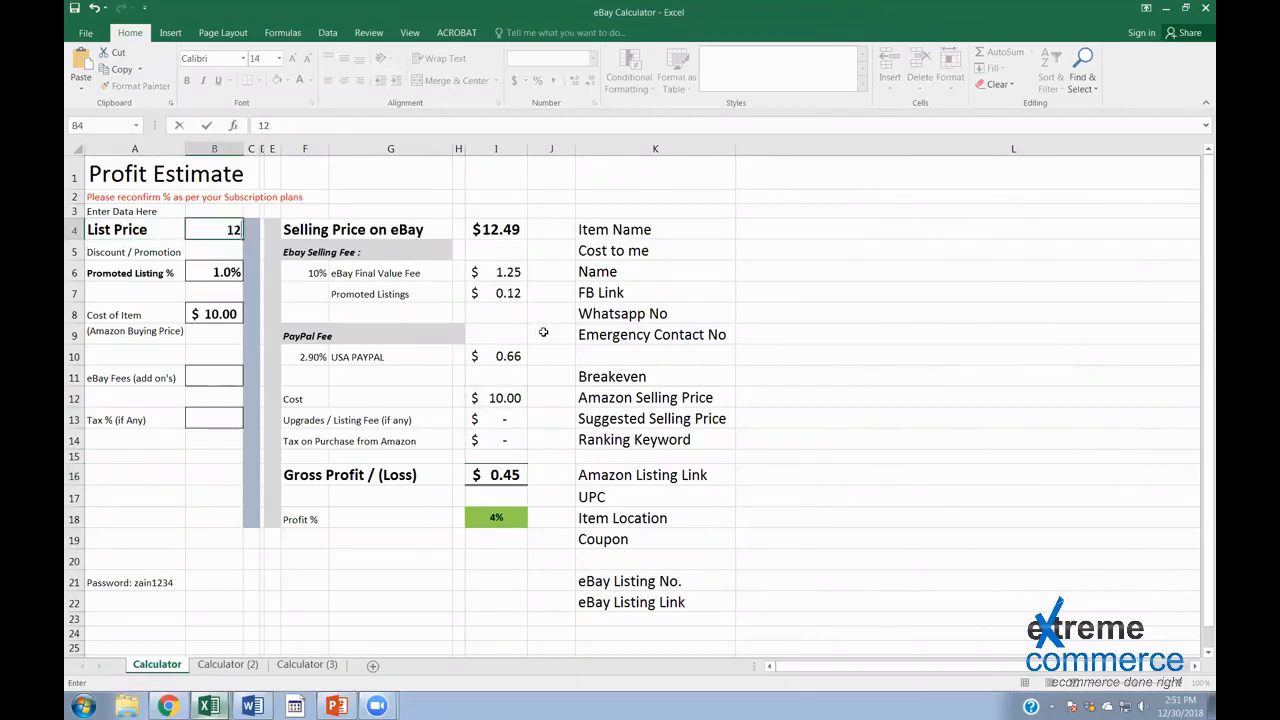
pyautogui.hotkey('ctrl', 'Return')
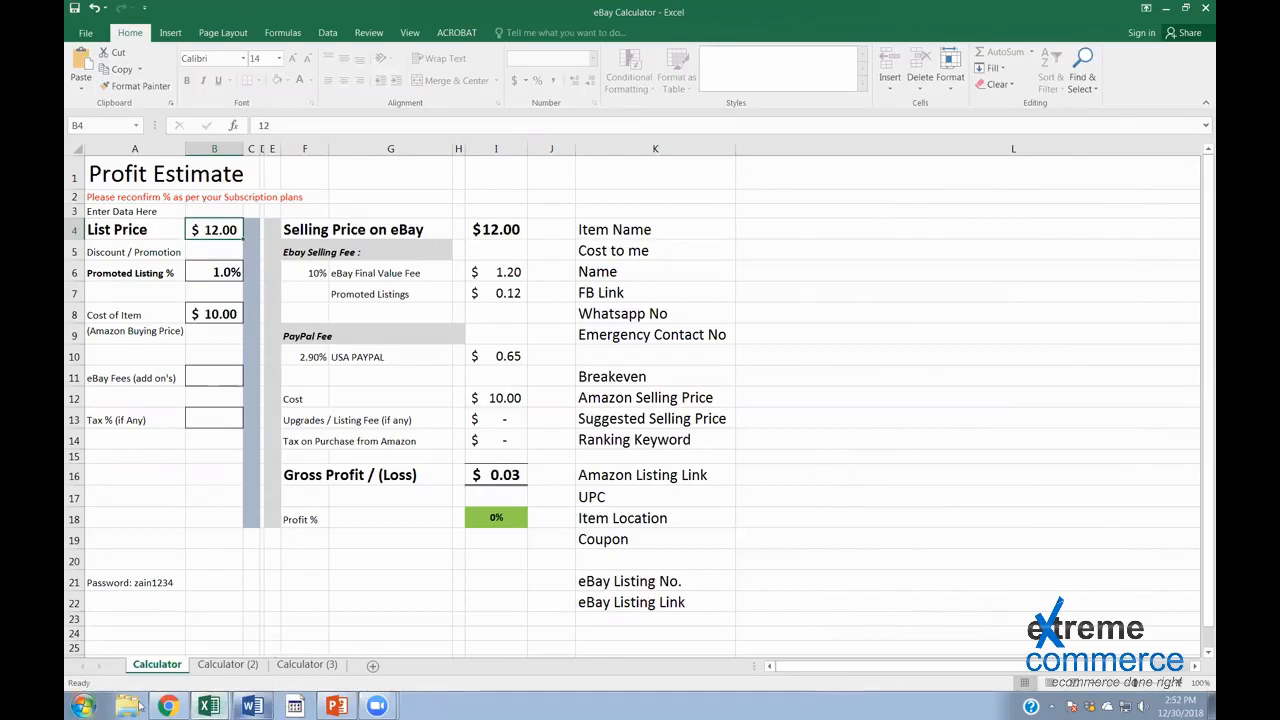
# Switch to the AutoDS settings page in Chrome and examine the current subscription plan and the eBay accounts allowance
pyautogui.click(167, 706)
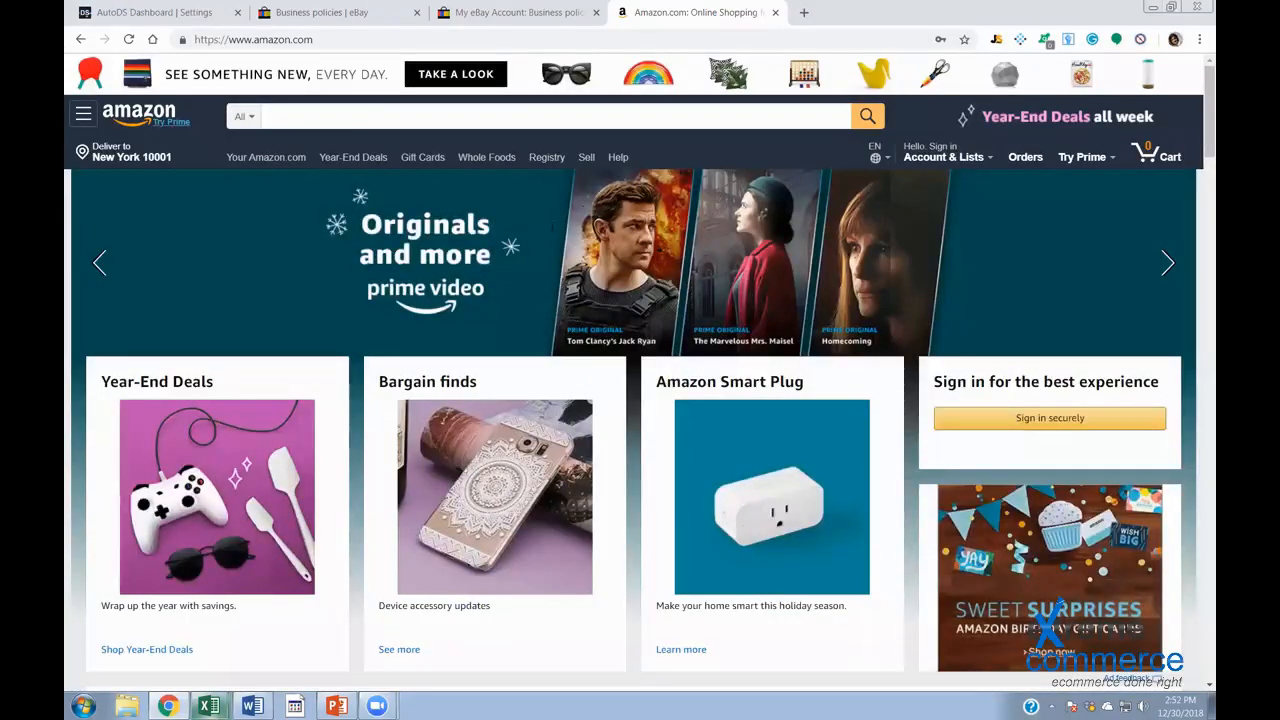
pyautogui.hotkey('ctrl', 'Tab')
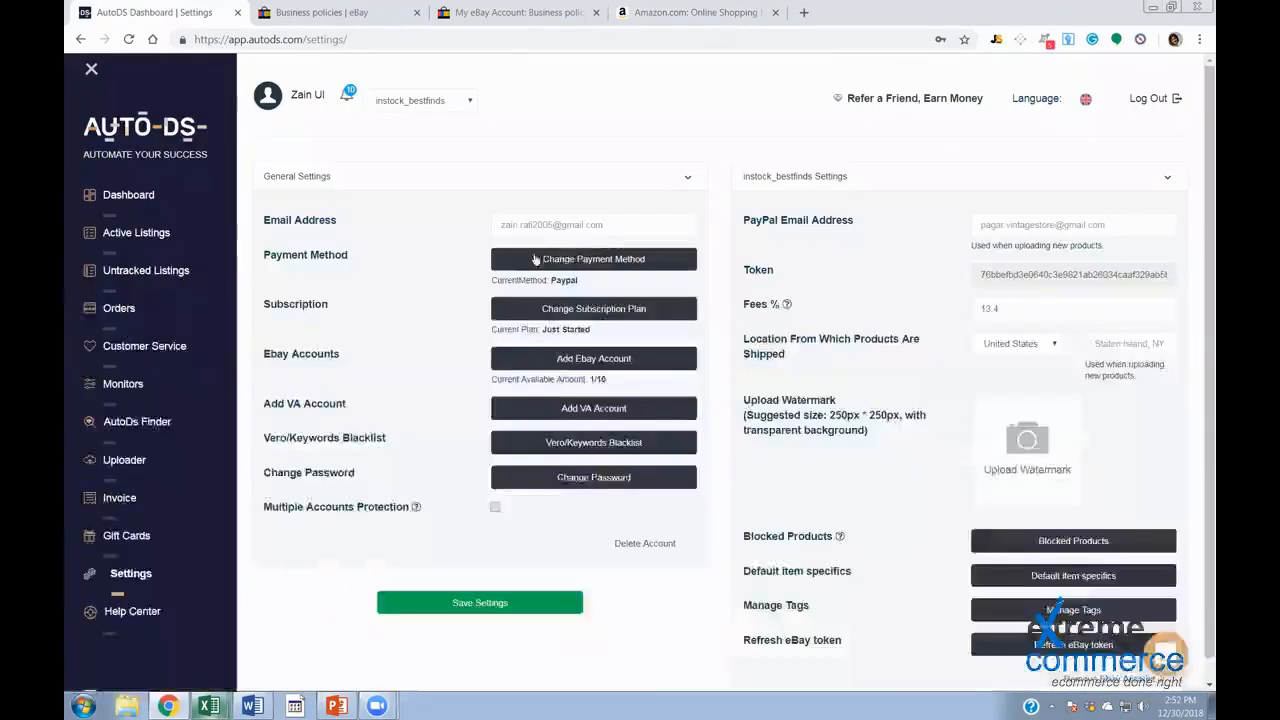
pyautogui.click(659, 220)
pyautogui.click(499, 208)
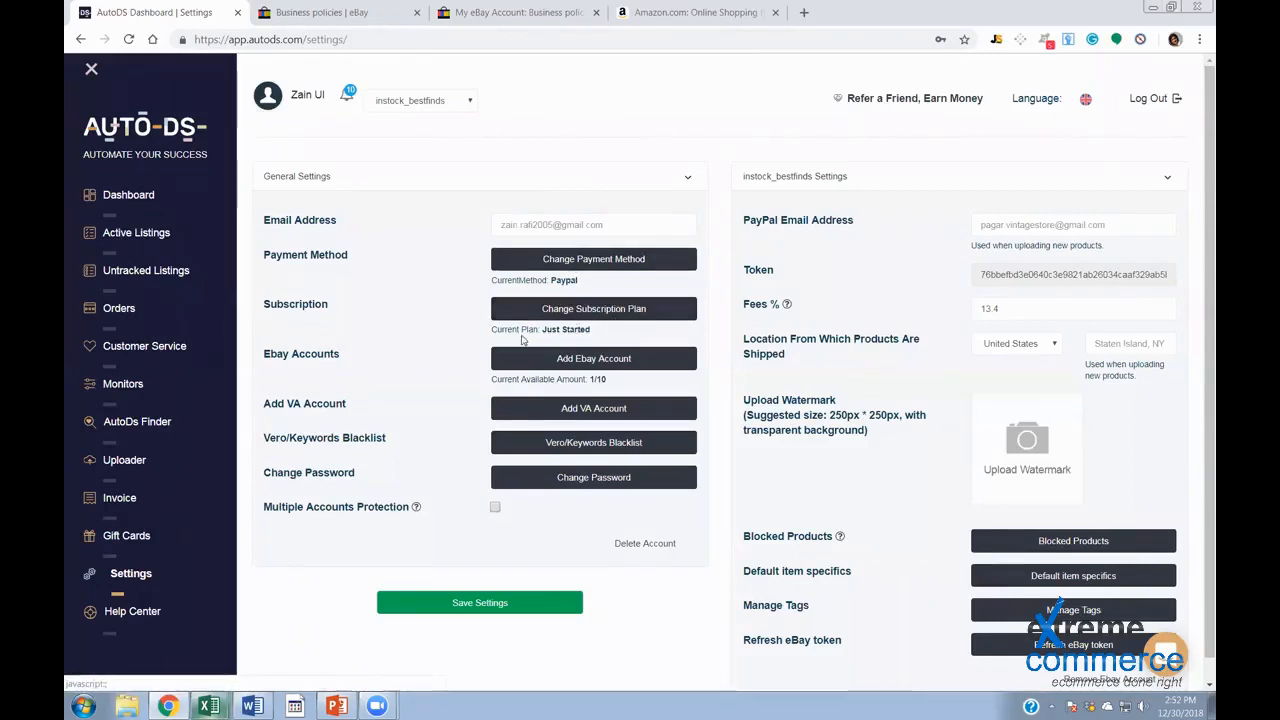
pyautogui.moveTo(541, 330); pyautogui.dragTo(596, 332)
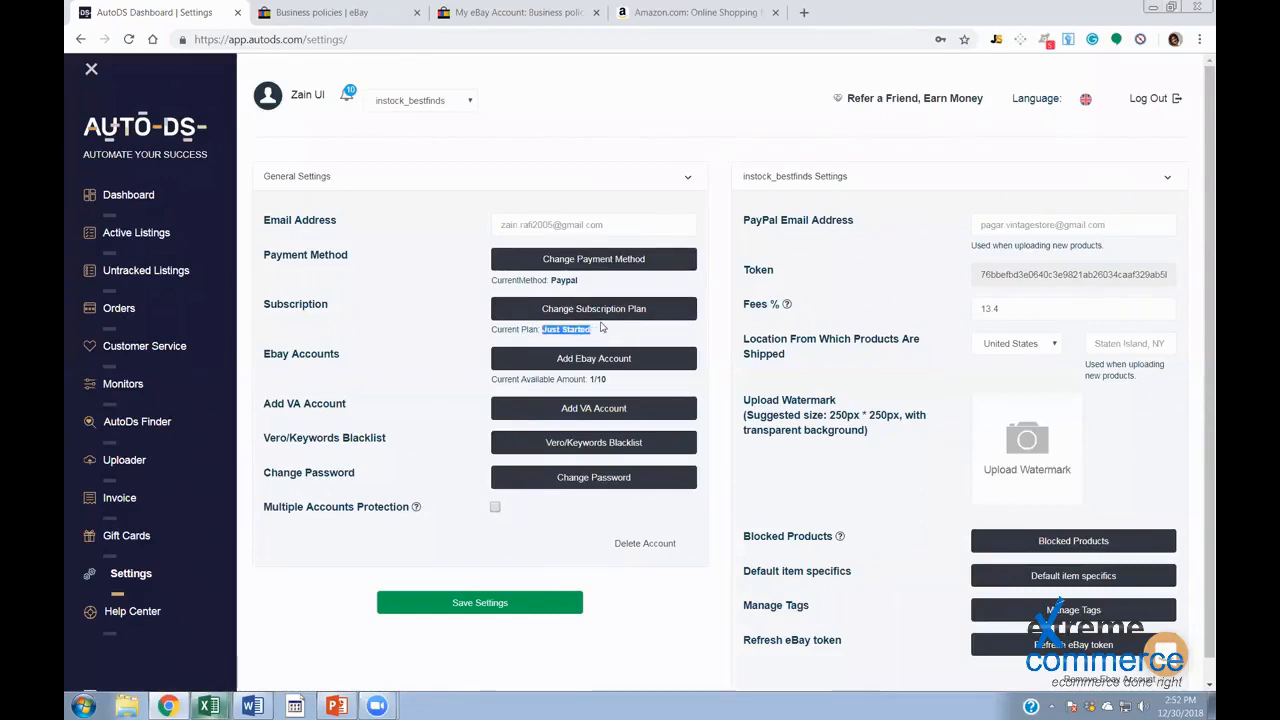
pyautogui.click(652, 334)
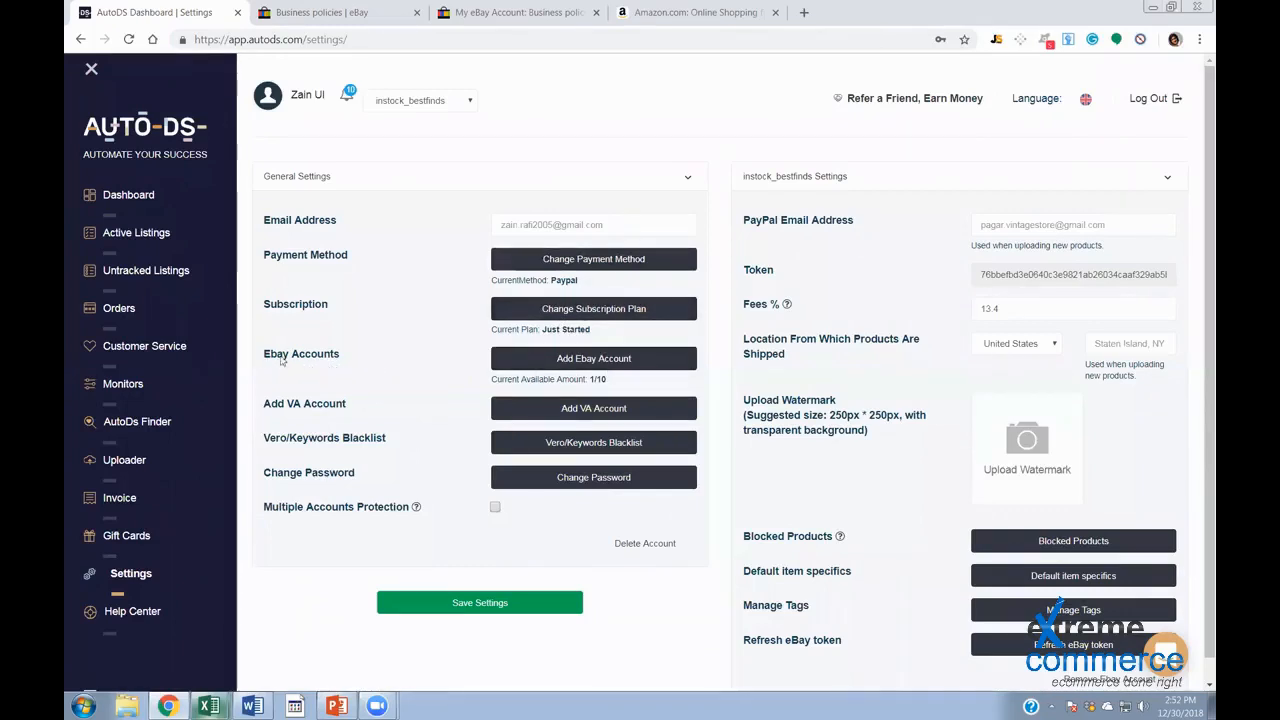
pyautogui.tripleClick(350, 360)
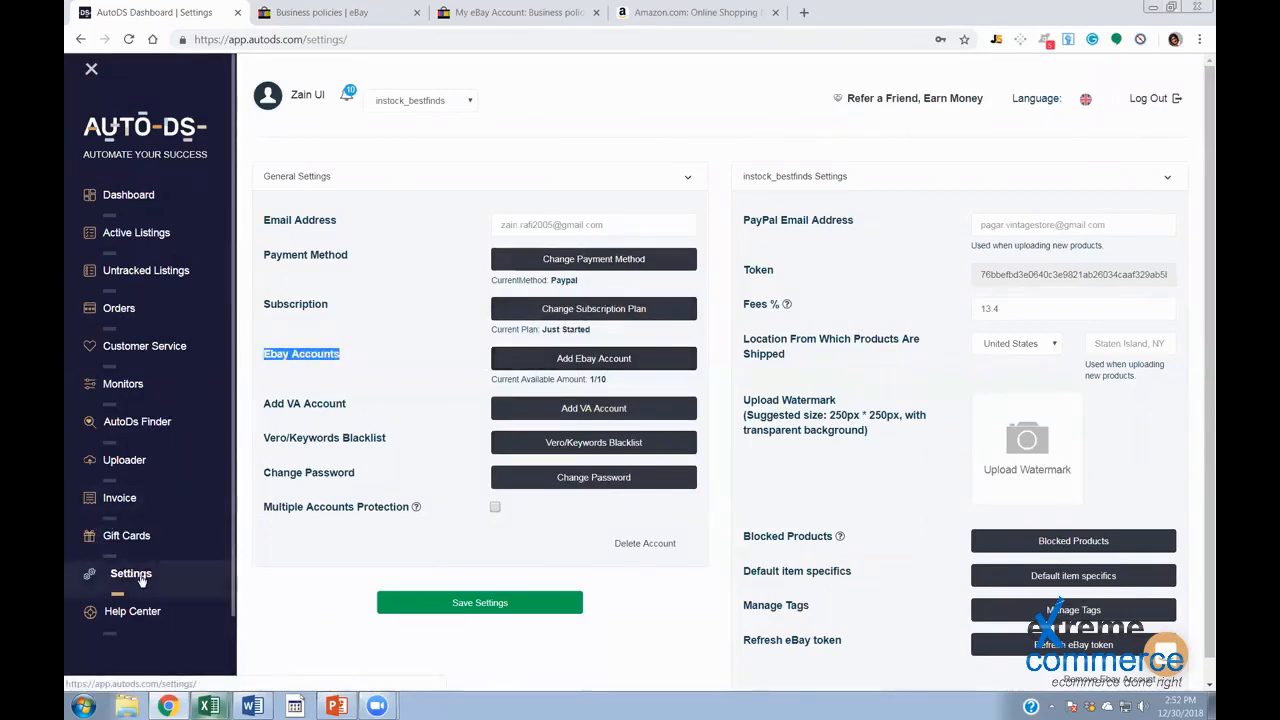
pyautogui.moveTo(608, 381); pyautogui.dragTo(488, 382)
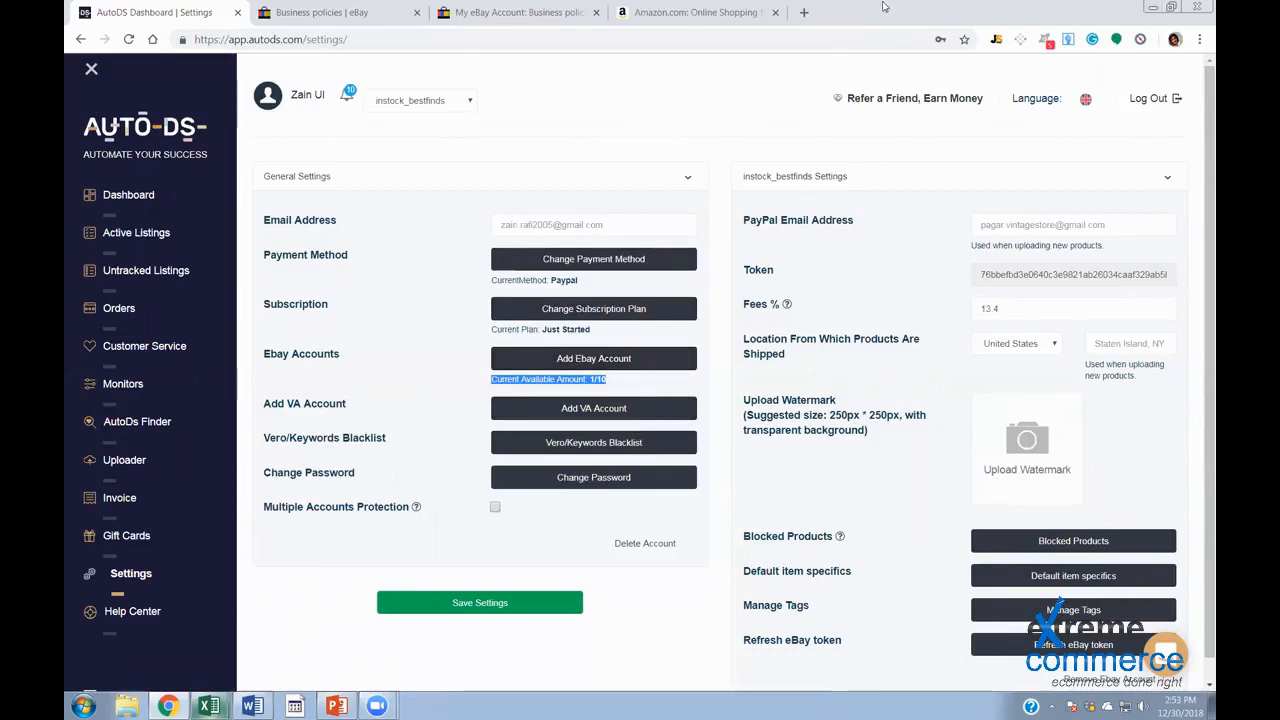
pyautogui.click(384, 705)
pyautogui.click(394, 679)
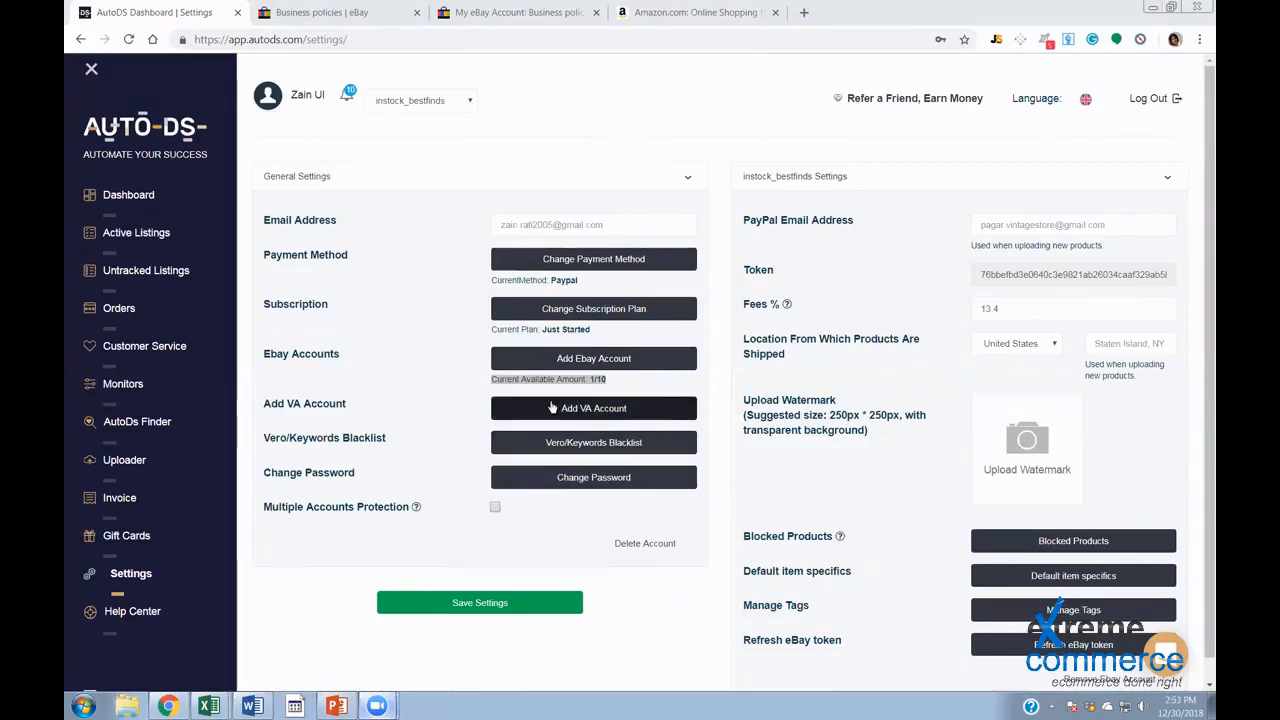
# Examine the Vero/Keywords Blacklist entry and the remaining general and store settings
pyautogui.moveTo(263, 440); pyautogui.dragTo(386, 445)
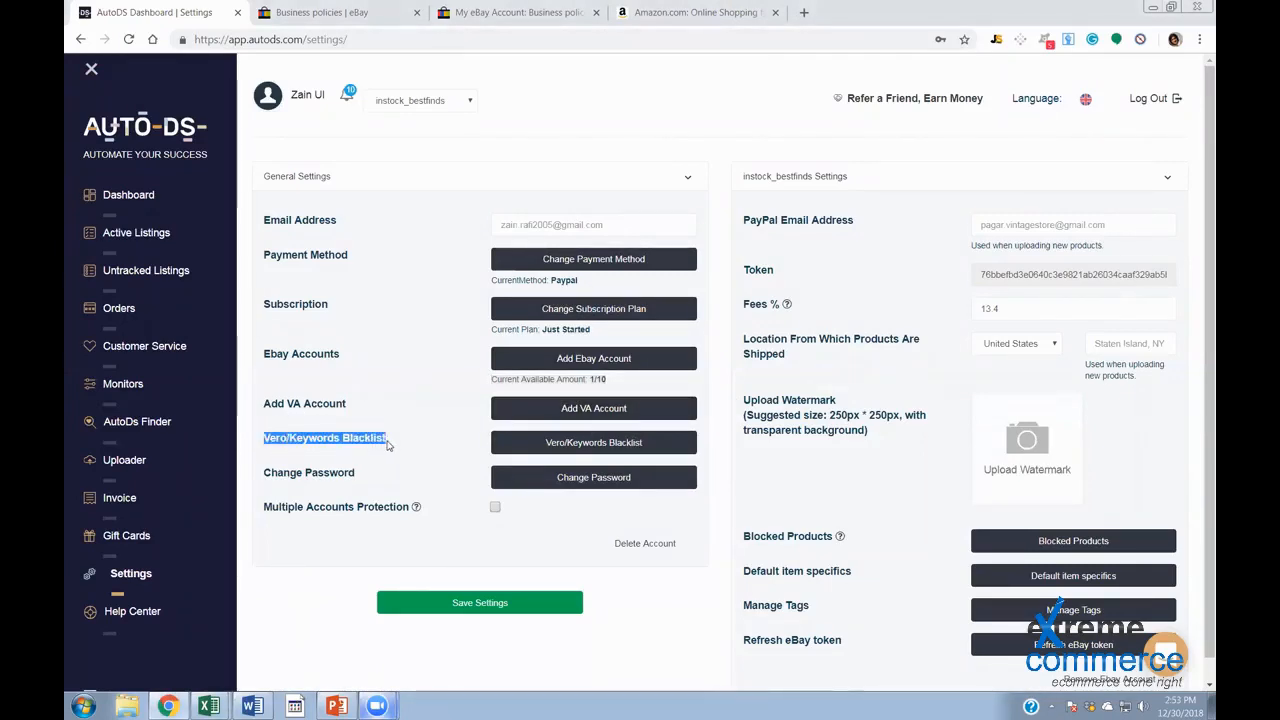
pyautogui.click(424, 443)
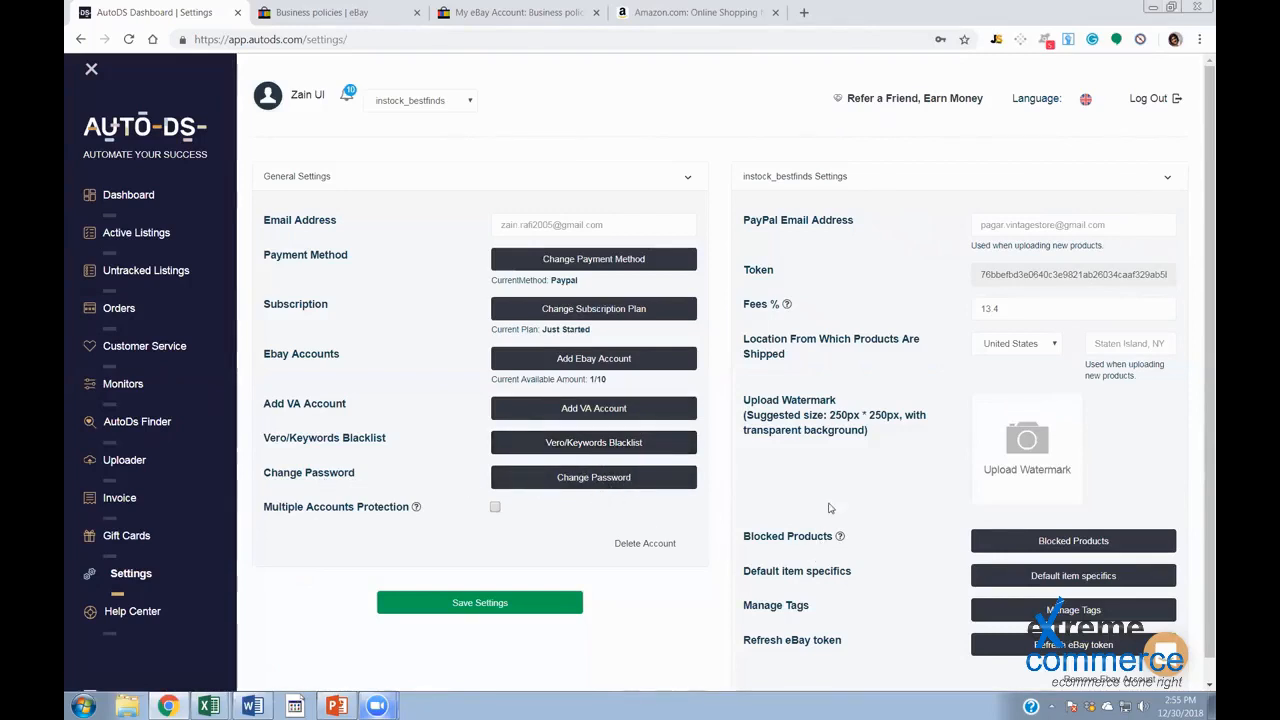
pyautogui.scroll(-1, 983, 535)
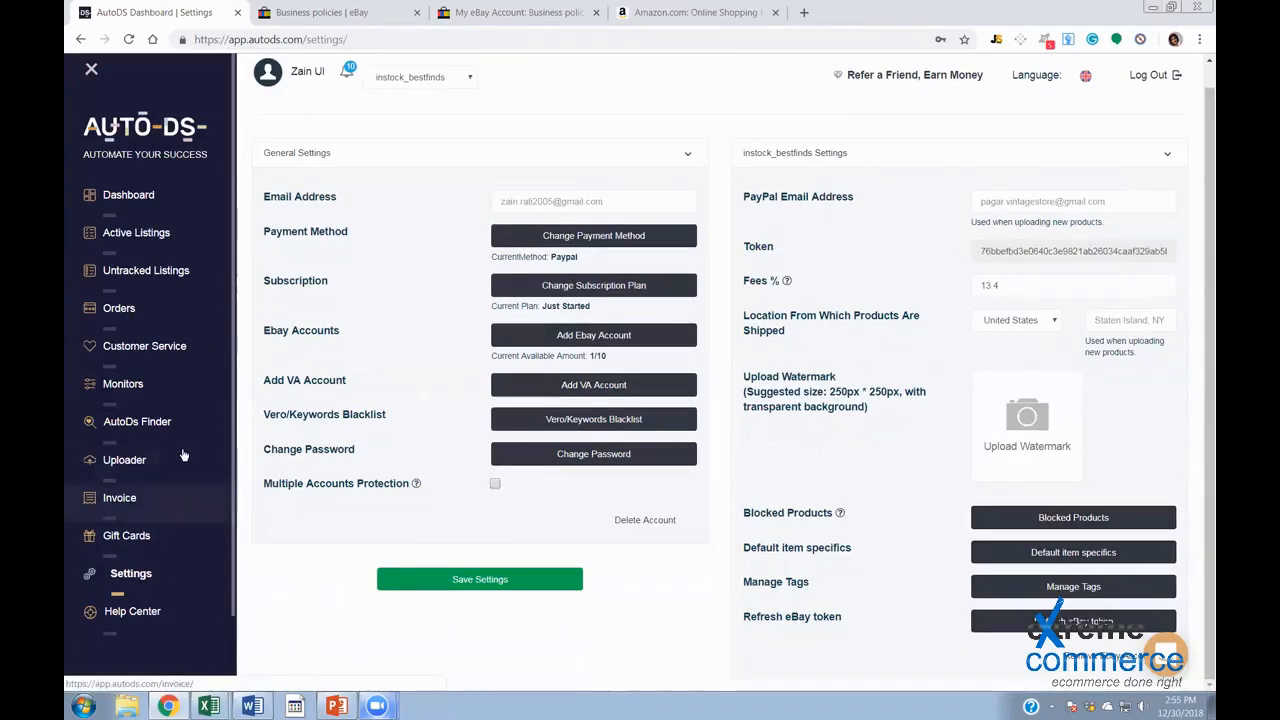
# Open the Monitors page and look through the Orders Monitor, Orders Processor and Profitability Monitor before returning to the Products Monitor
pyautogui.click(147, 388)
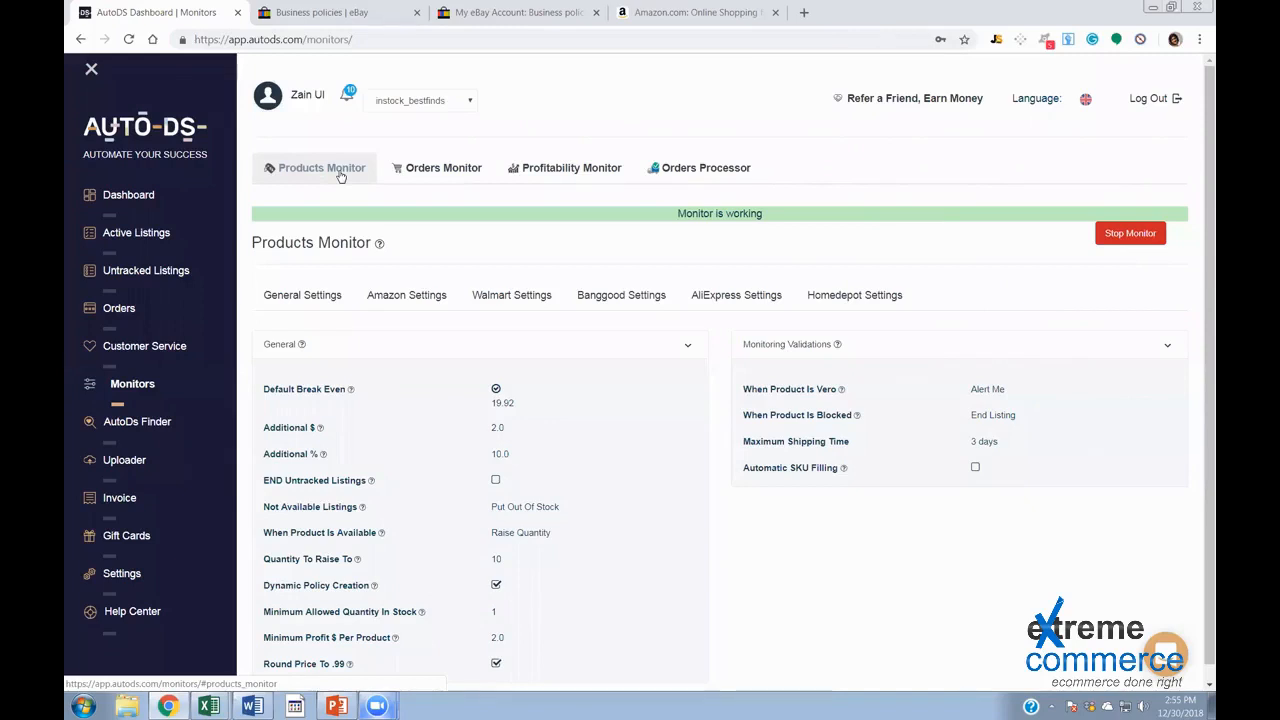
pyautogui.click(440, 176)
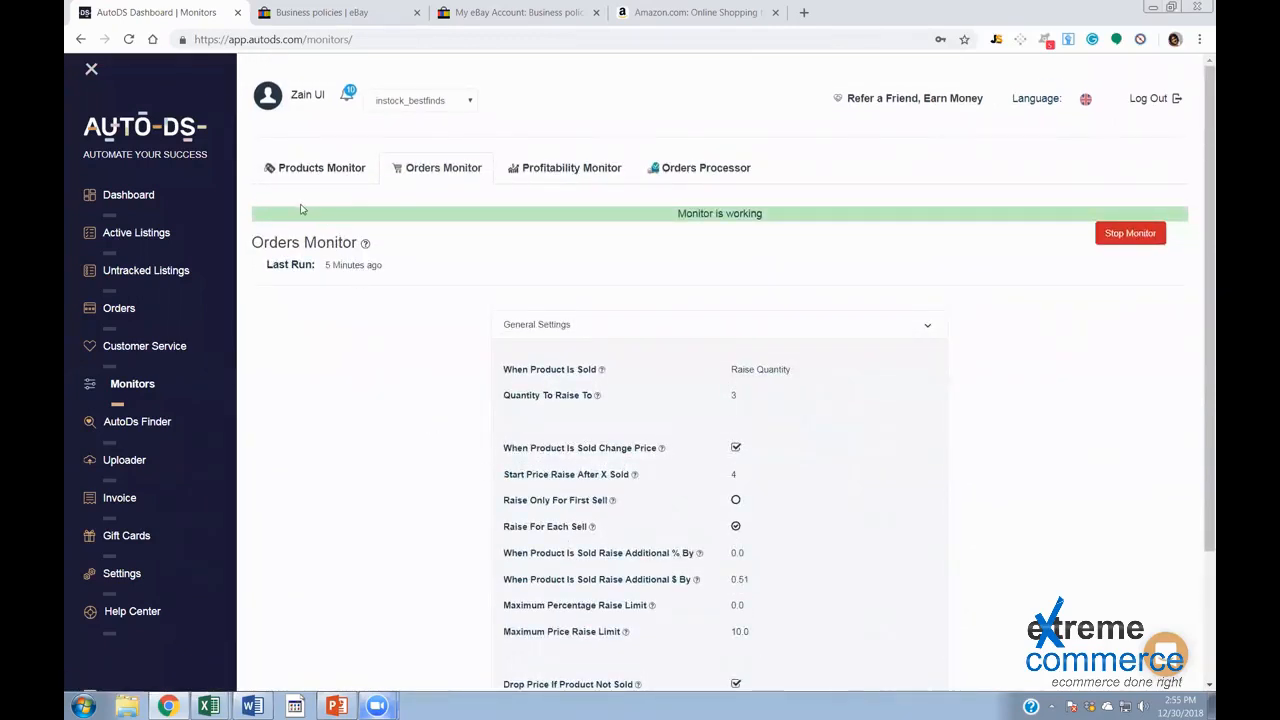
pyautogui.click(321, 170)
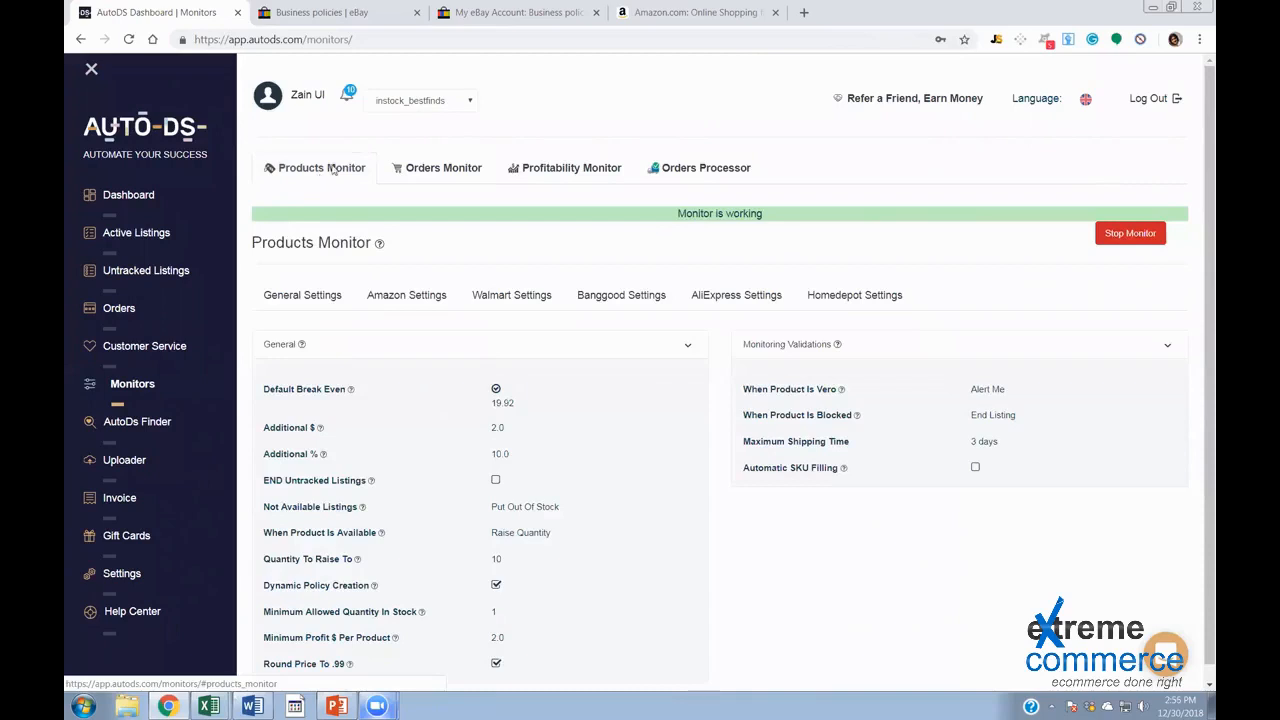
pyautogui.click(742, 169)
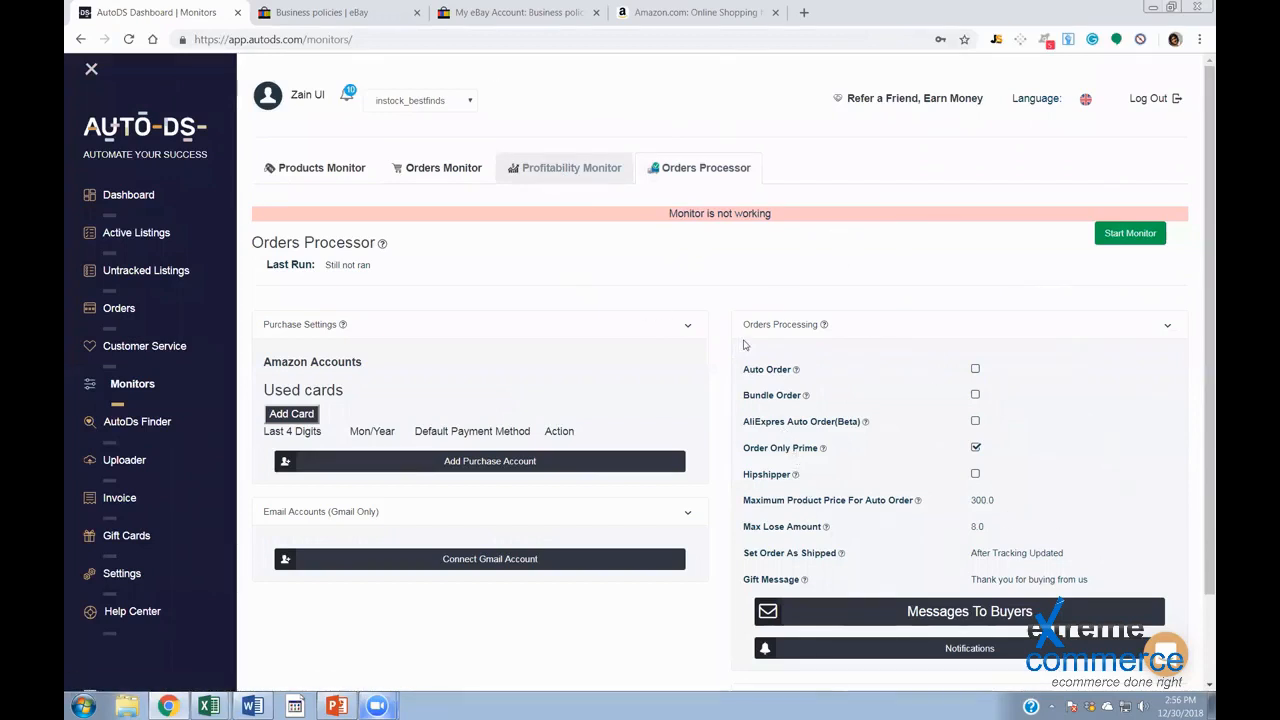
pyautogui.click(570, 172)
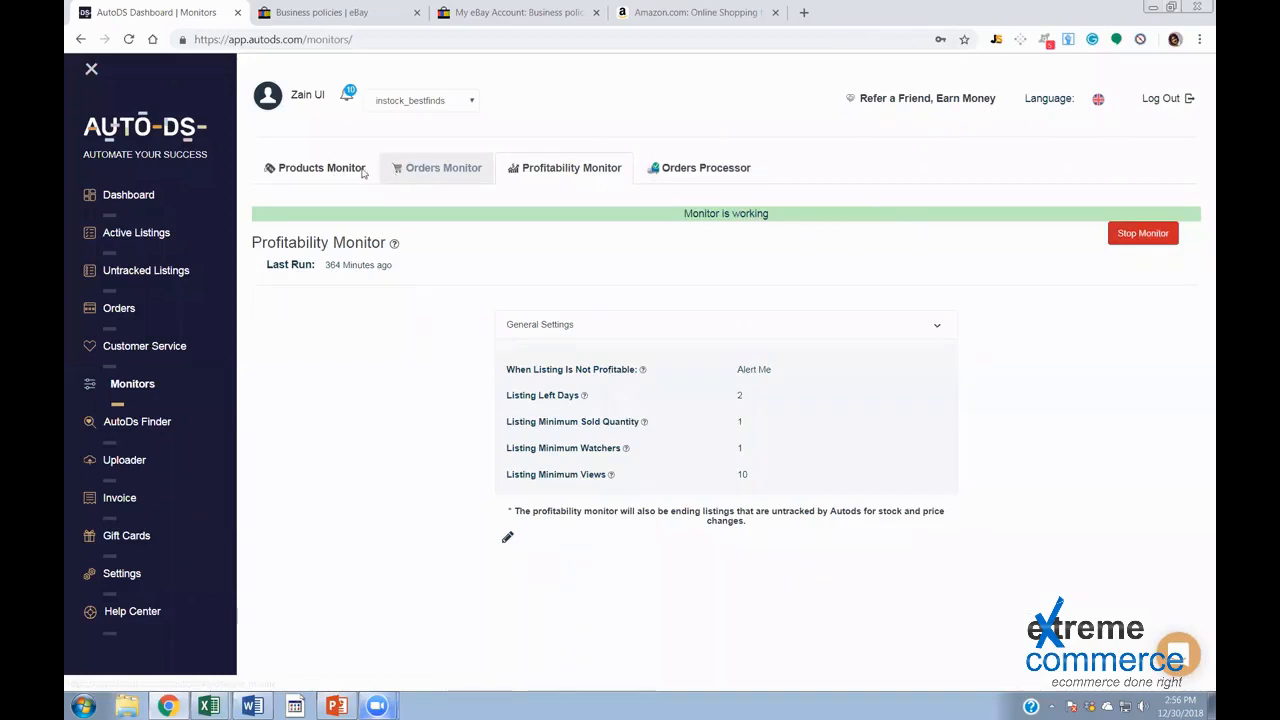
pyautogui.click(316, 170)
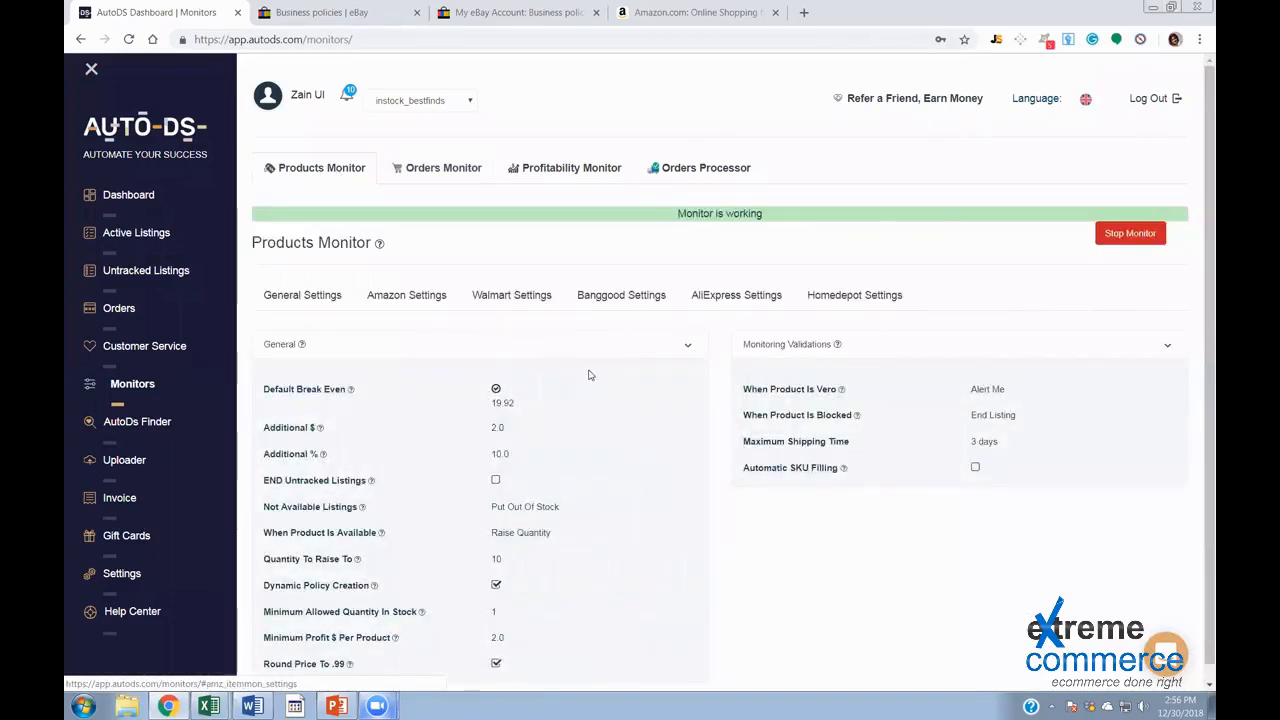
# Review the Products Monitor's general options and its supplier-specific settings, including those for Walmart
pyautogui.scroll(-1, 590, 375)
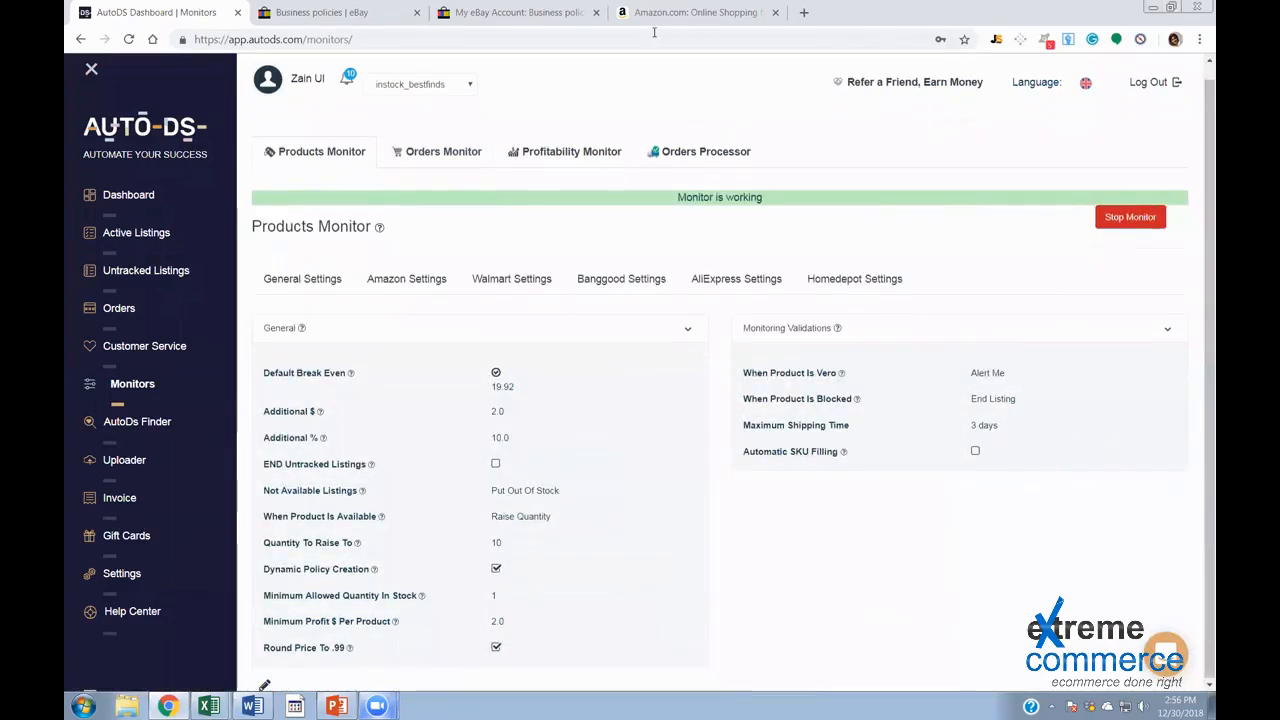
pyautogui.click(420, 285)
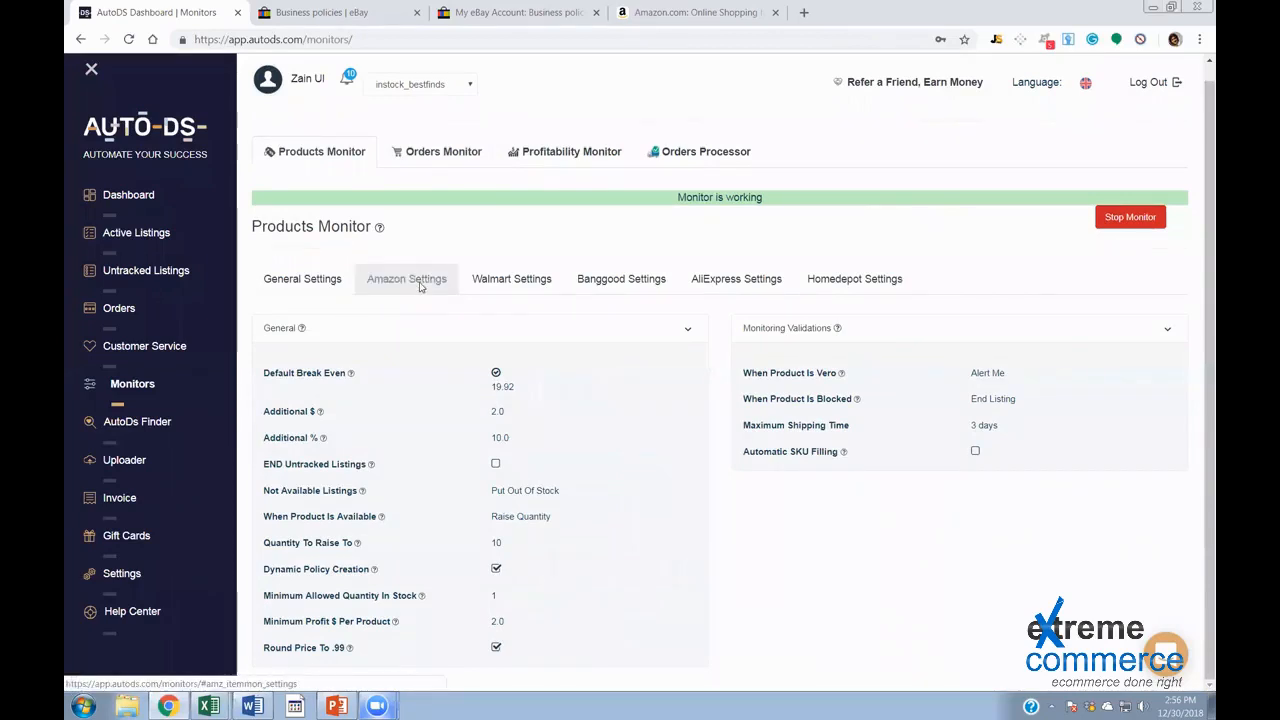
pyautogui.click(519, 293)
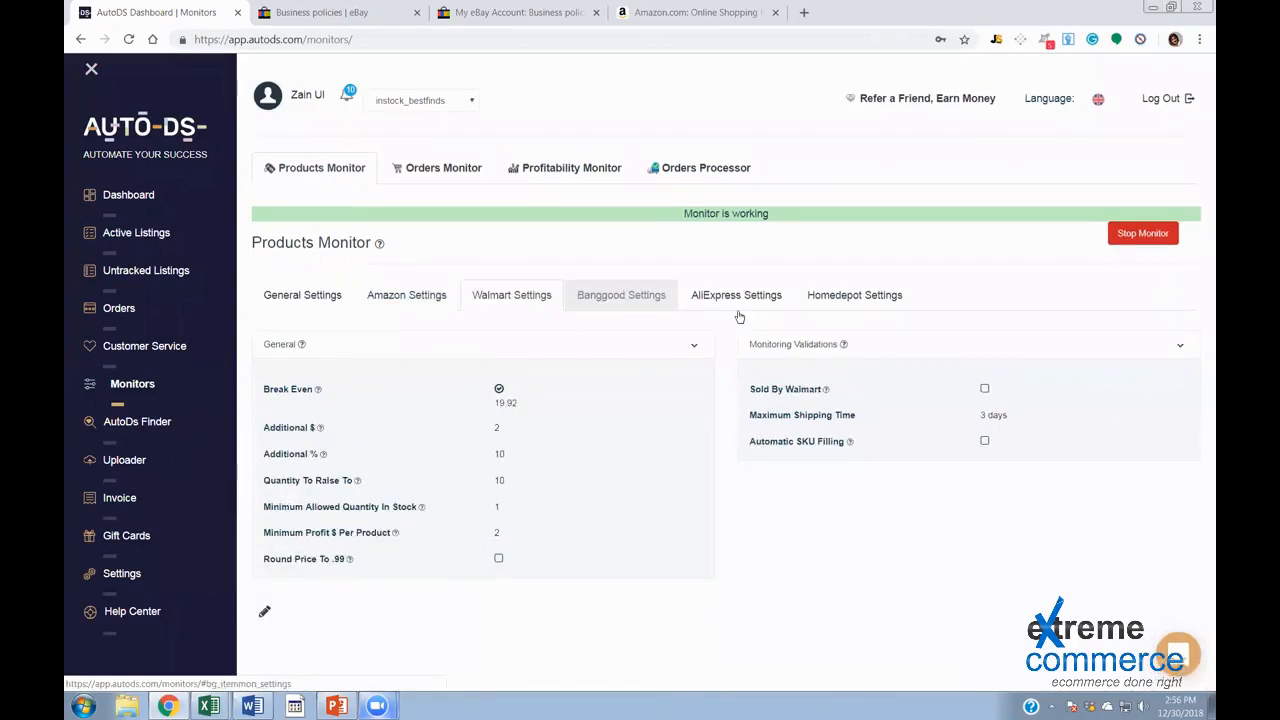
pyautogui.click(860, 307)
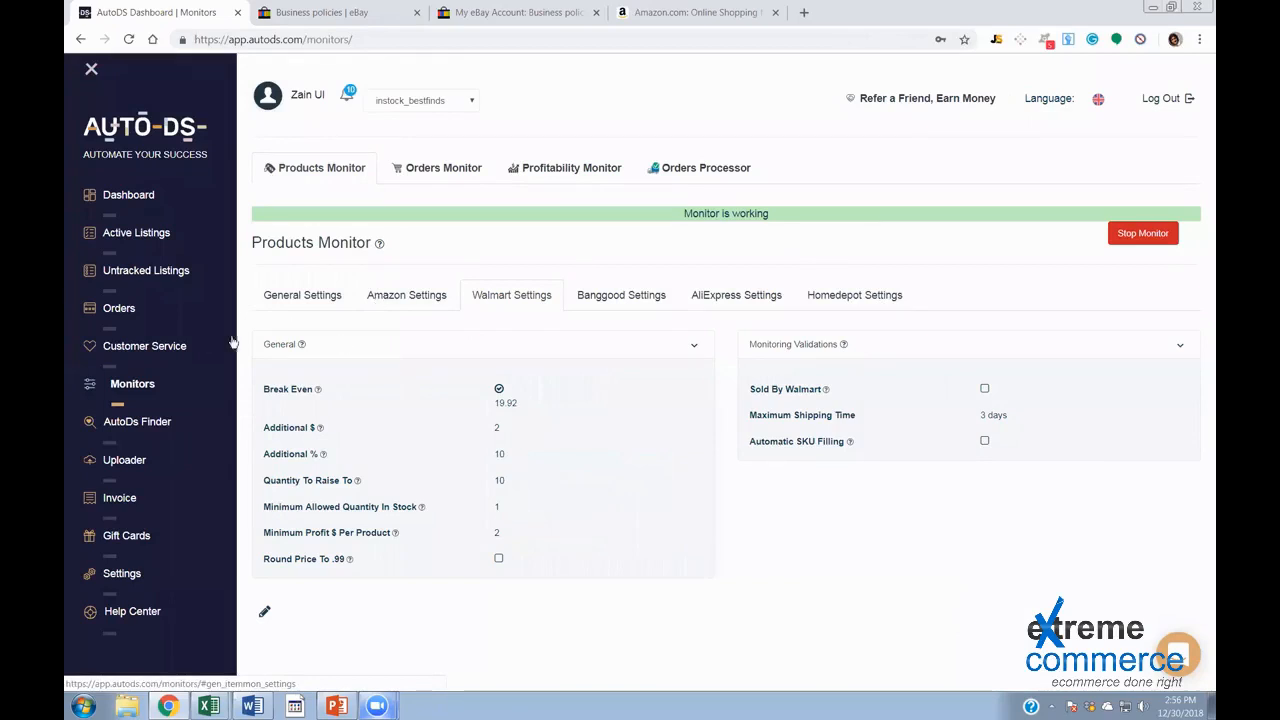
# Open the Products Monitor's Amazon Settings for editing and set Break Even to 20, checking the Break Even slide in PowerPoint
pyautogui.click(390, 308)
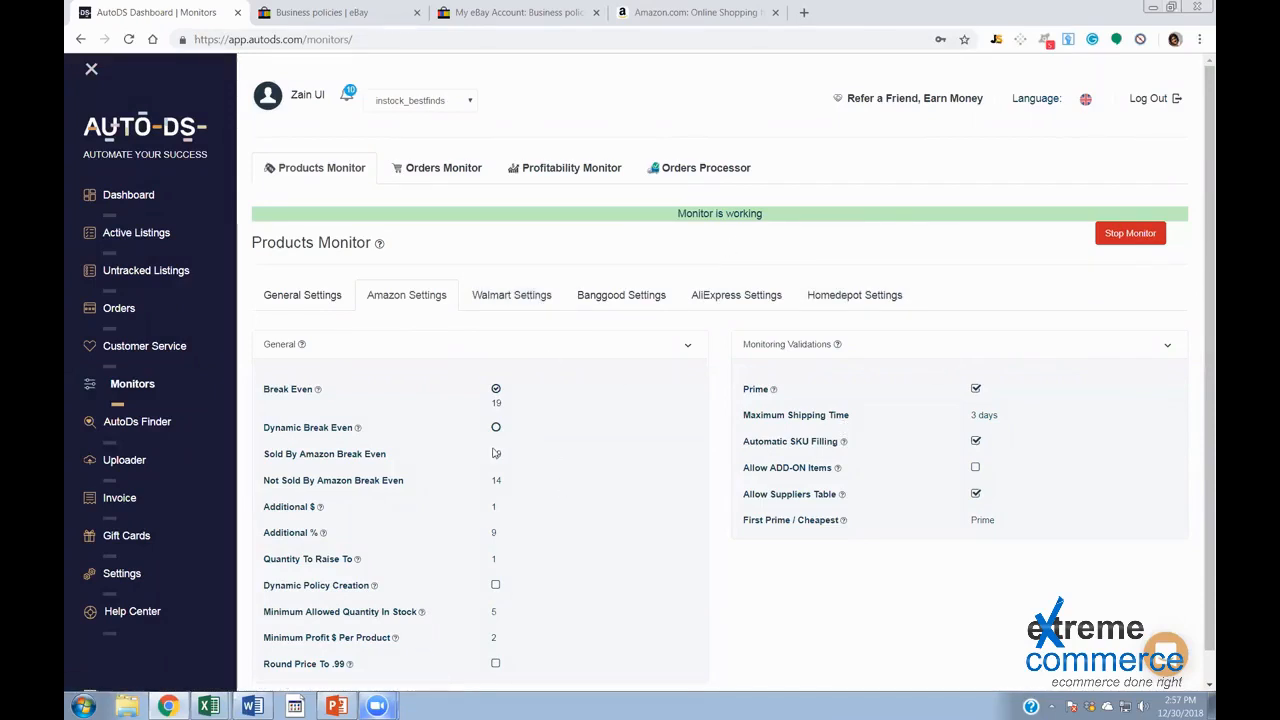
pyautogui.scroll(-1, 575, 424)
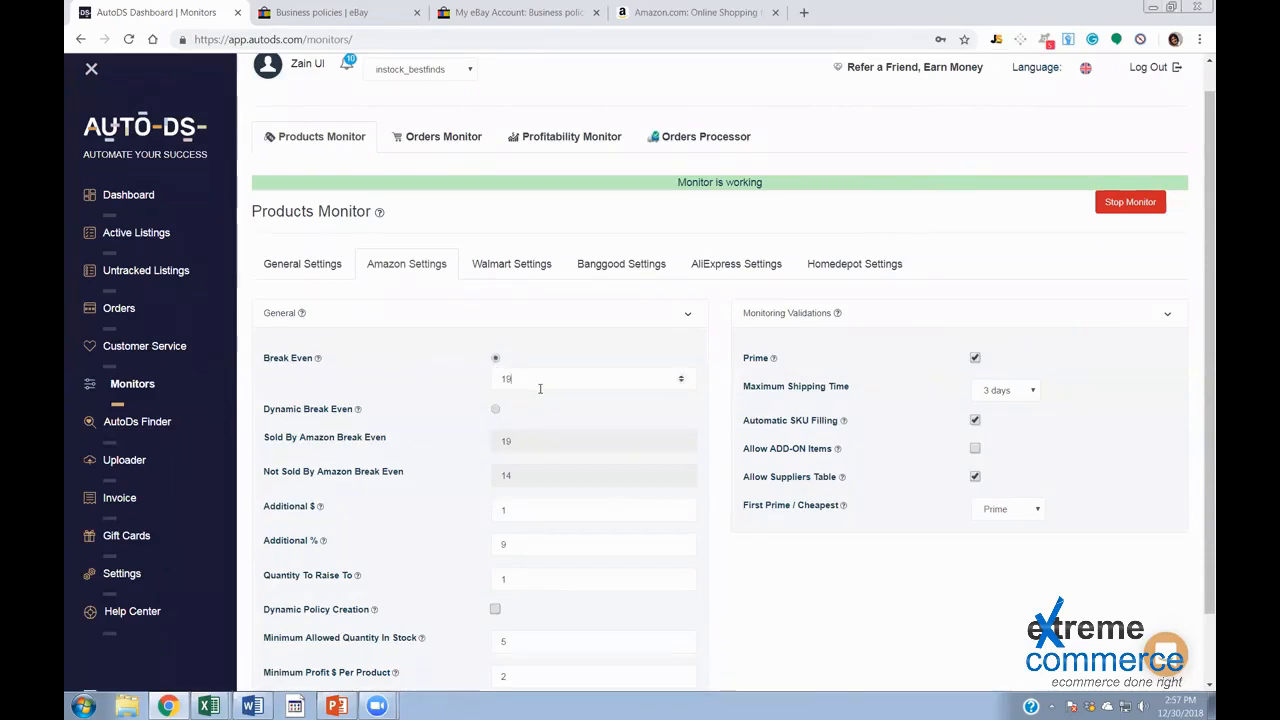
pyautogui.hotkey('ctrl', 'a')
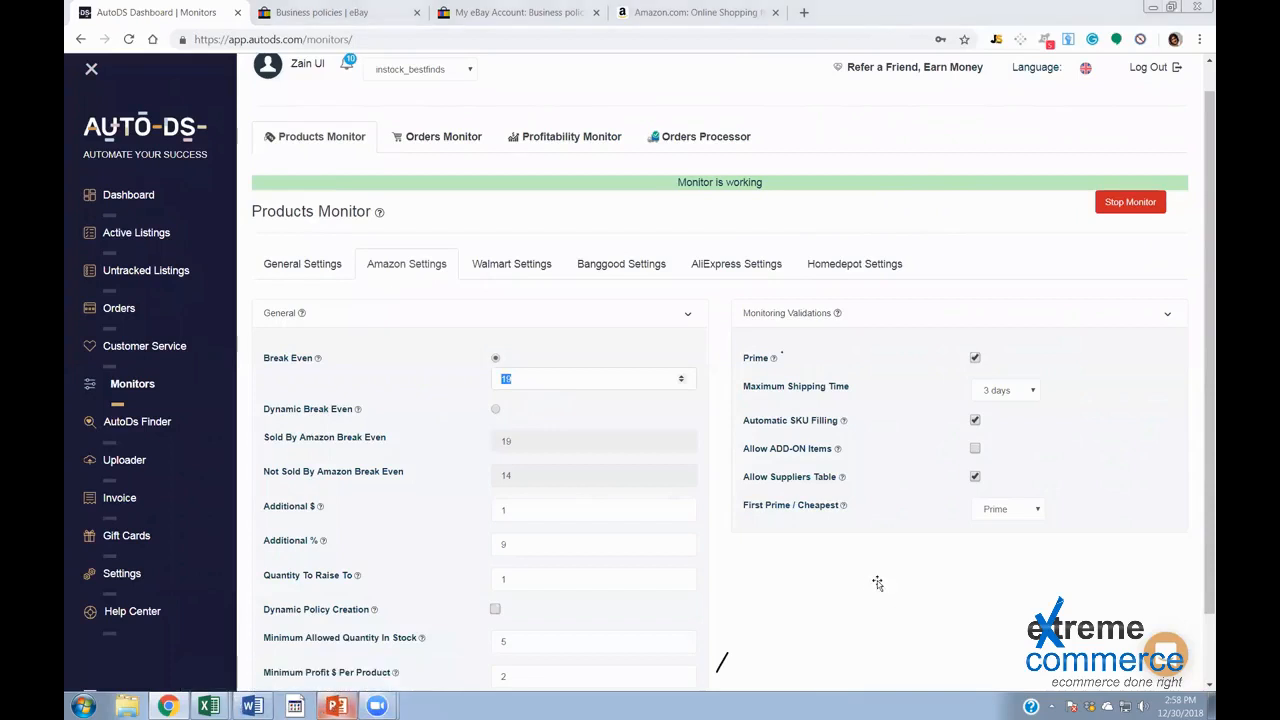
pyautogui.hotkey('alt', 'Tab')
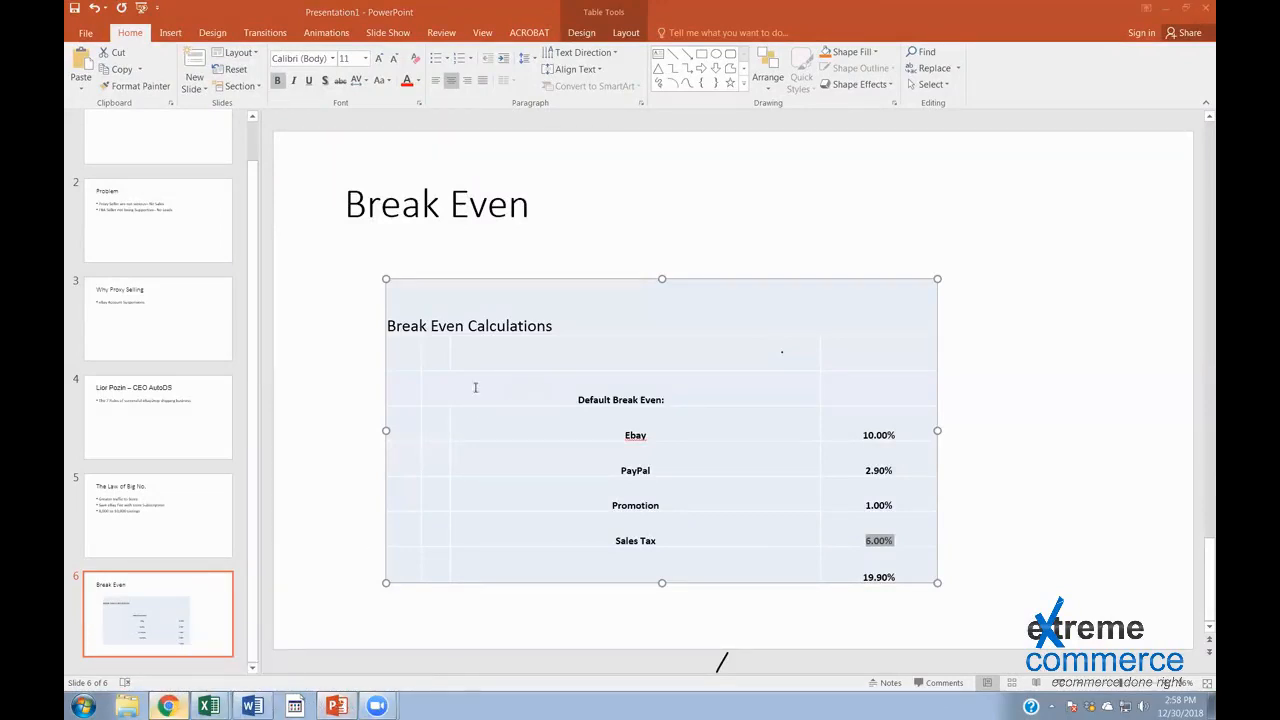
pyautogui.hotkey('alt', 'Tab')
pyautogui.click(593, 377)
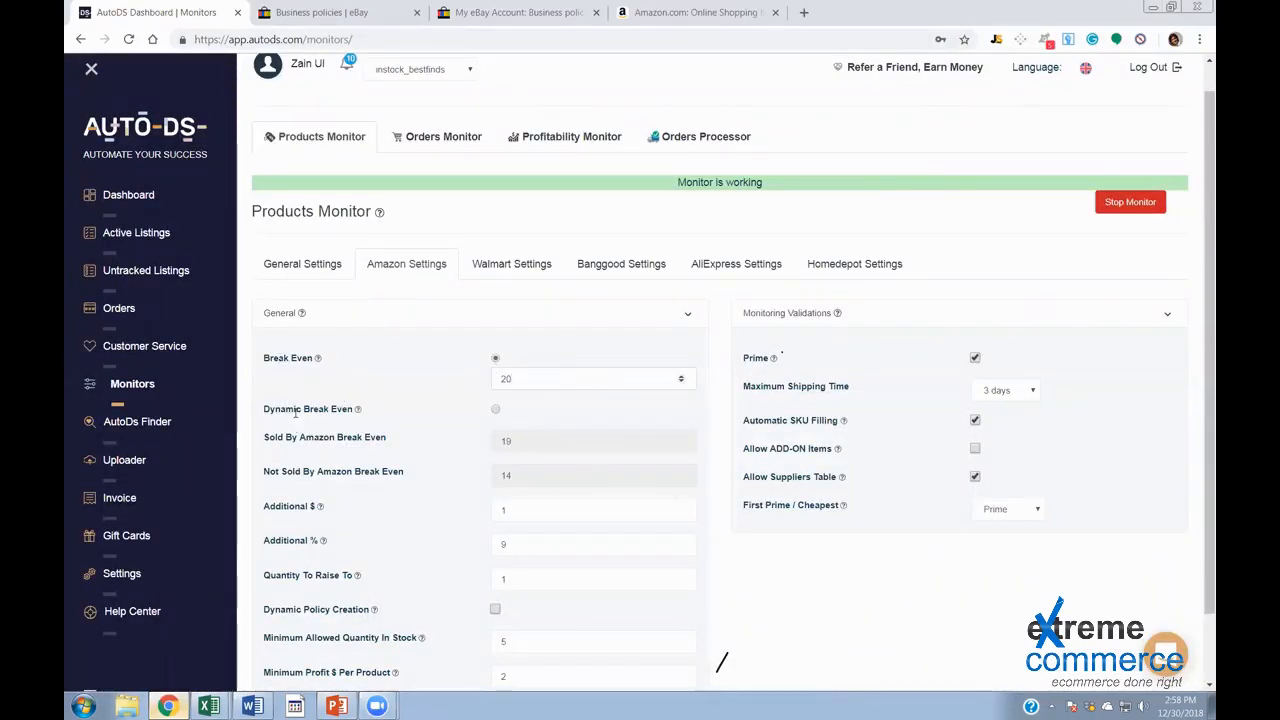
# Enable Dynamic Break Even for Amazon and set Sold By Amazon Break Even to 20
pyautogui.moveTo(264, 357); pyautogui.dragTo(331, 361)
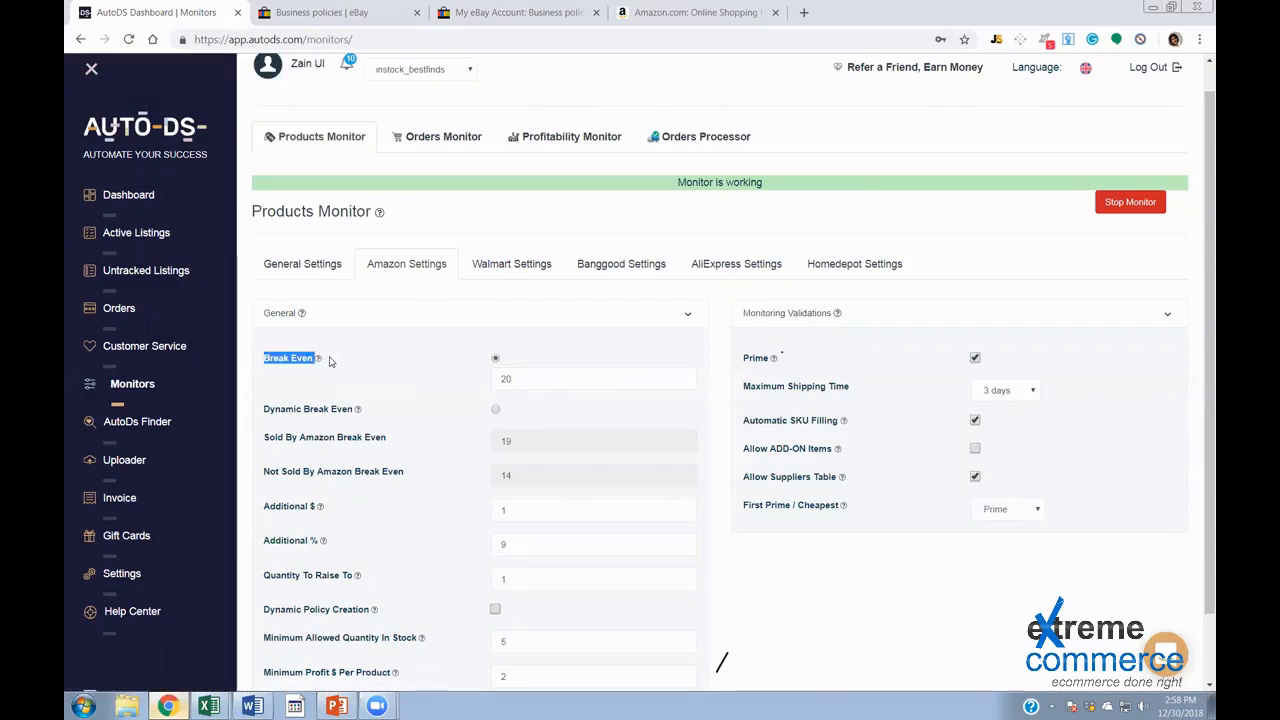
pyautogui.moveTo(262, 409); pyautogui.dragTo(381, 411)
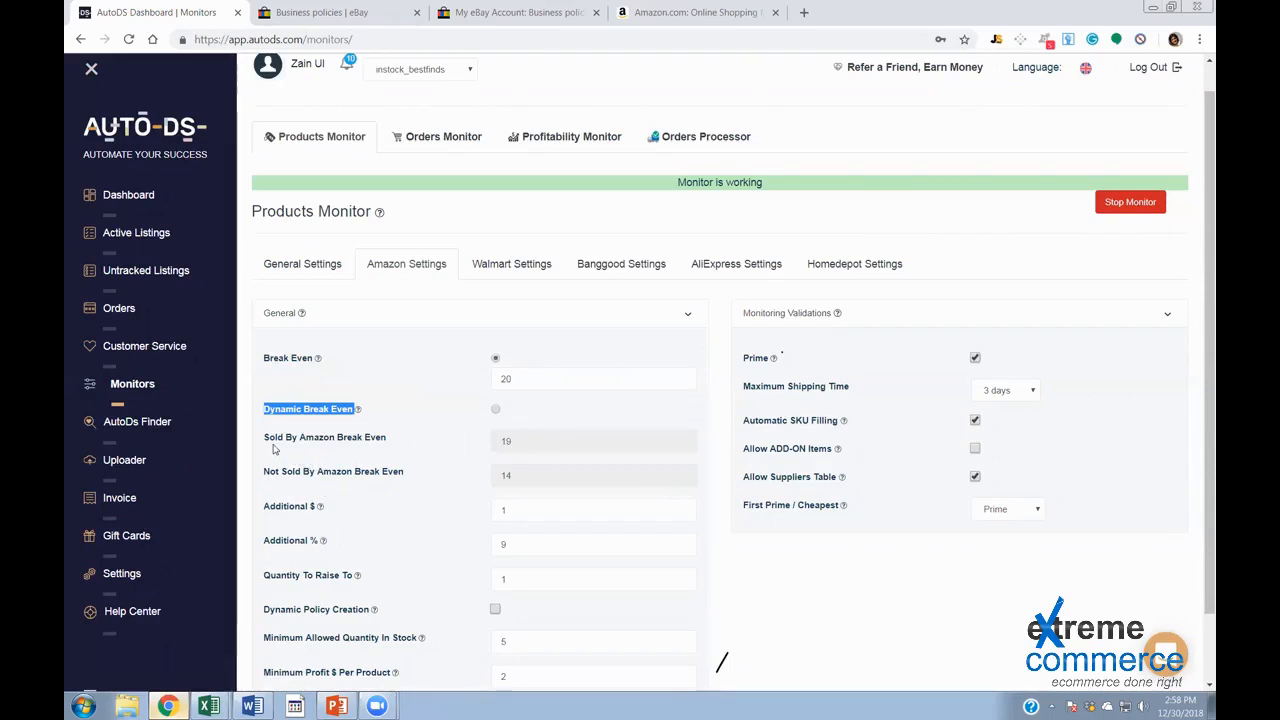
pyautogui.tripleClick(406, 449)
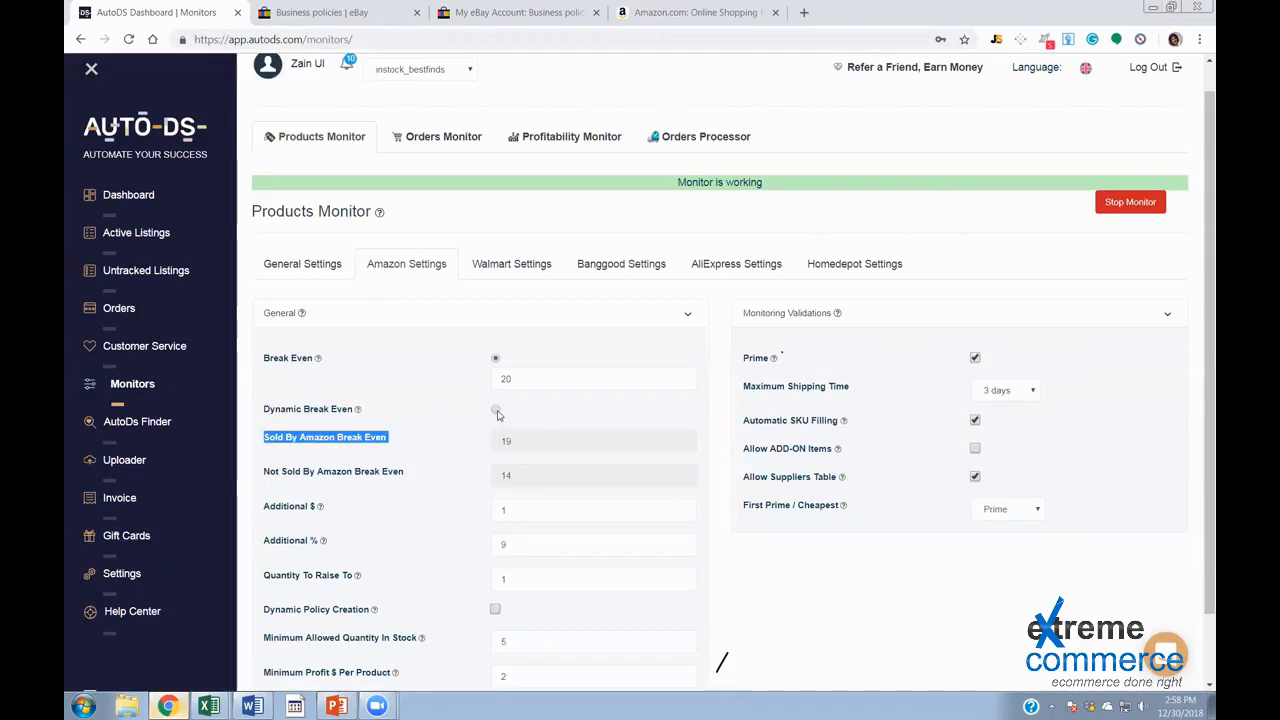
pyautogui.doubleClick(270, 471)
pyautogui.moveTo(310, 467); pyautogui.dragTo(411, 470)
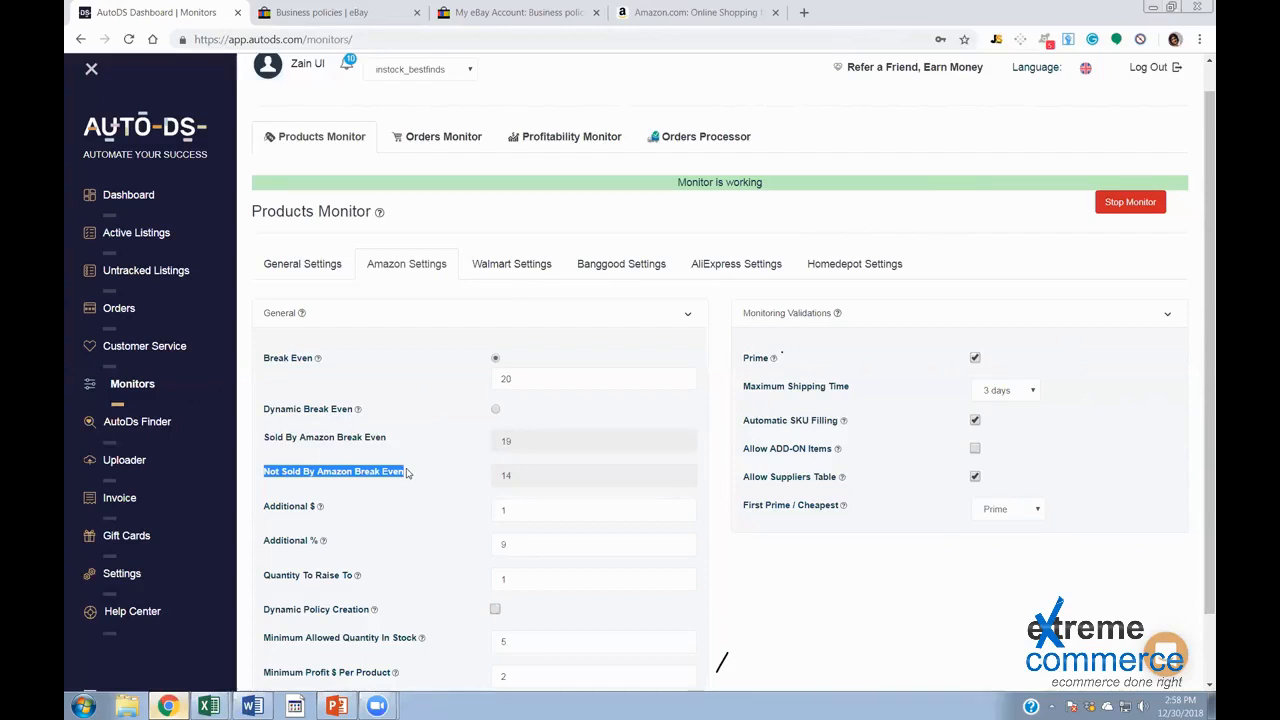
pyautogui.click(495, 410)
pyautogui.click(534, 445)
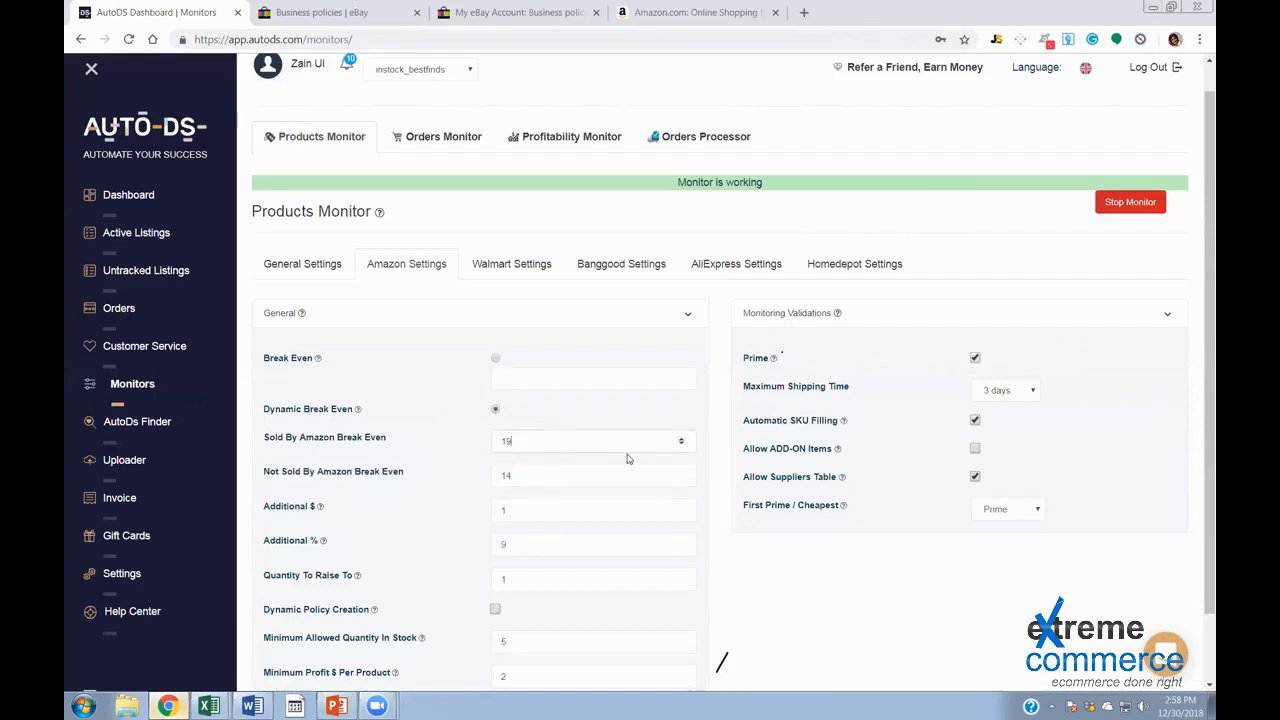
pyautogui.write('20')
# Switch to PowerPoint to examine the promotion, sales tax and total rates on the Break Even slide, and return to Chrome
pyautogui.click(340, 706)
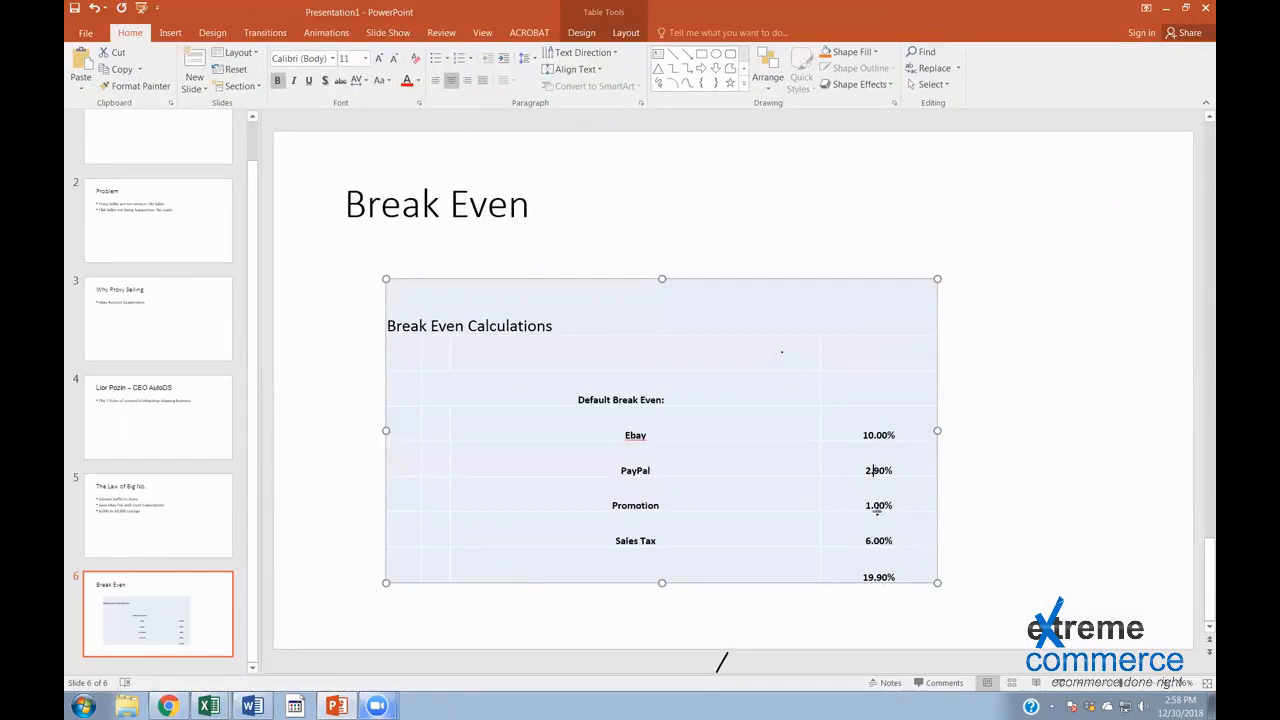
pyautogui.moveTo(864, 506); pyautogui.dragTo(898, 506)
pyautogui.moveTo(848, 540); pyautogui.dragTo(623, 543)
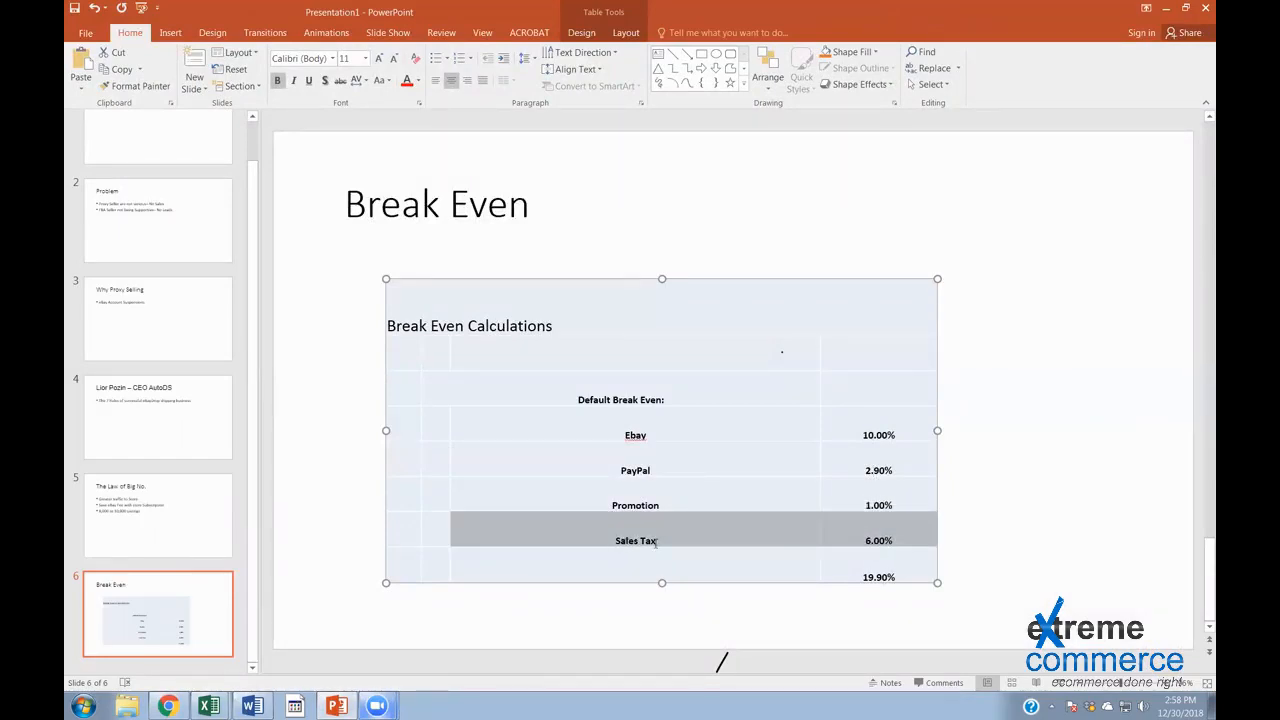
pyautogui.click(859, 577)
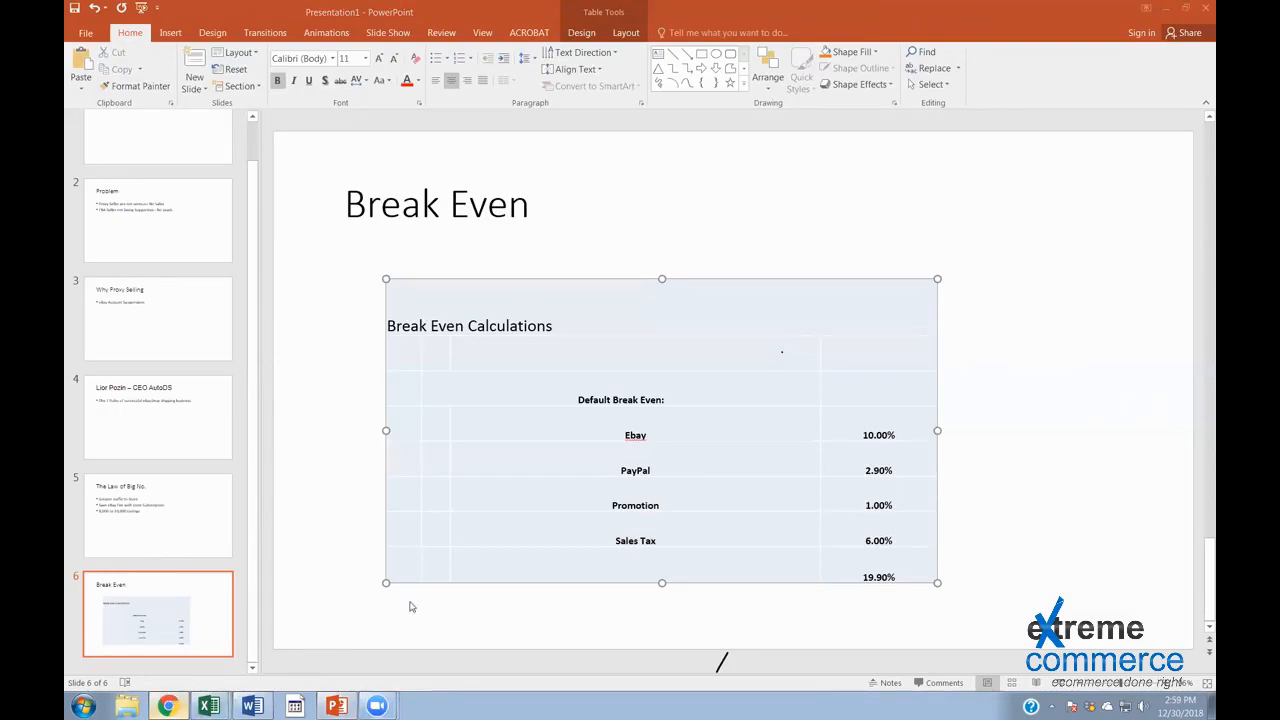
pyautogui.hotkey('alt', 'Tab')
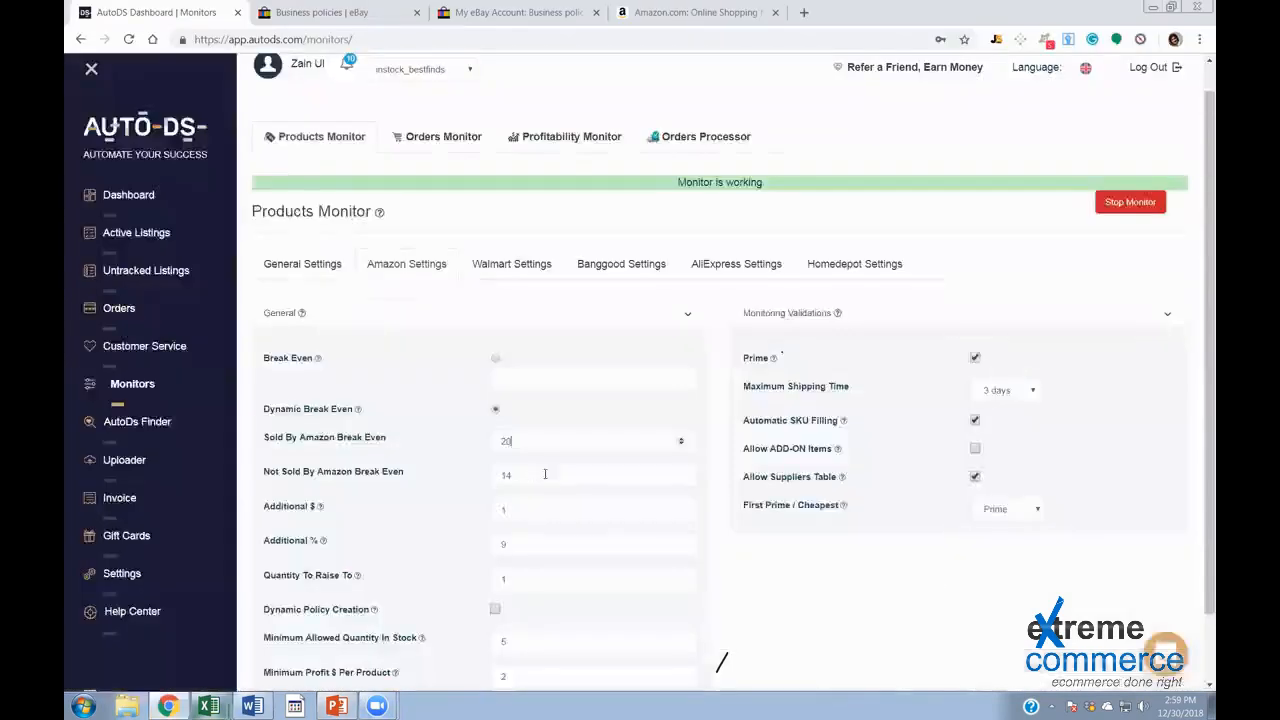
# Examine the Not Sold By Amazon Break Even and Additional $ settings for Amazon
pyautogui.press('Tab')
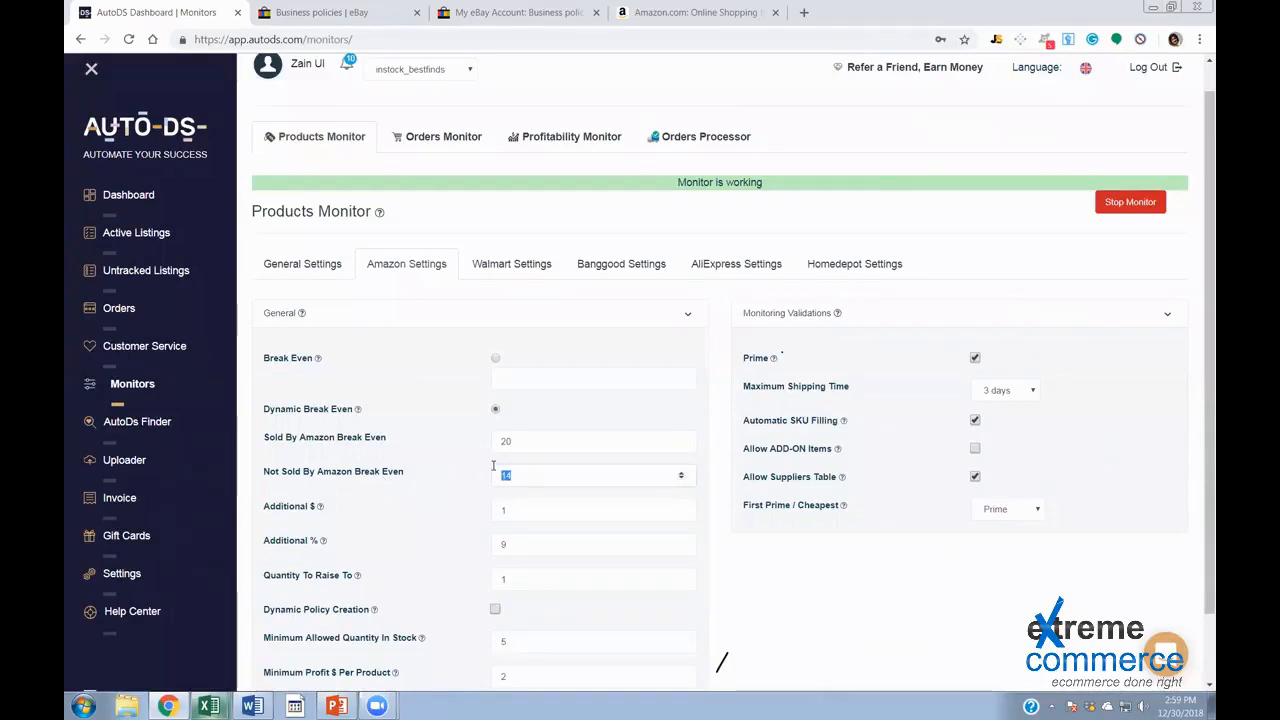
pyautogui.click(506, 474)
pyautogui.moveTo(533, 474); pyautogui.dragTo(431, 506)
pyautogui.click(488, 499)
pyautogui.moveTo(553, 478); pyautogui.dragTo(280, 480)
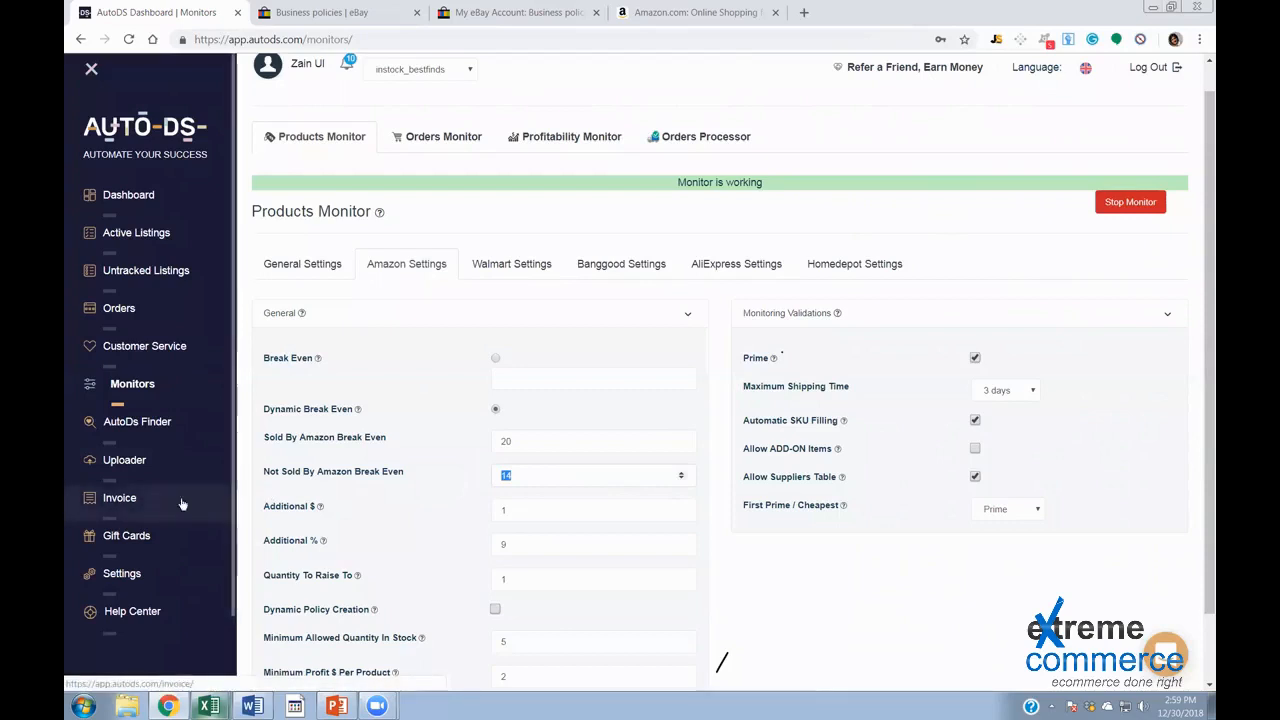
pyautogui.click(550, 477)
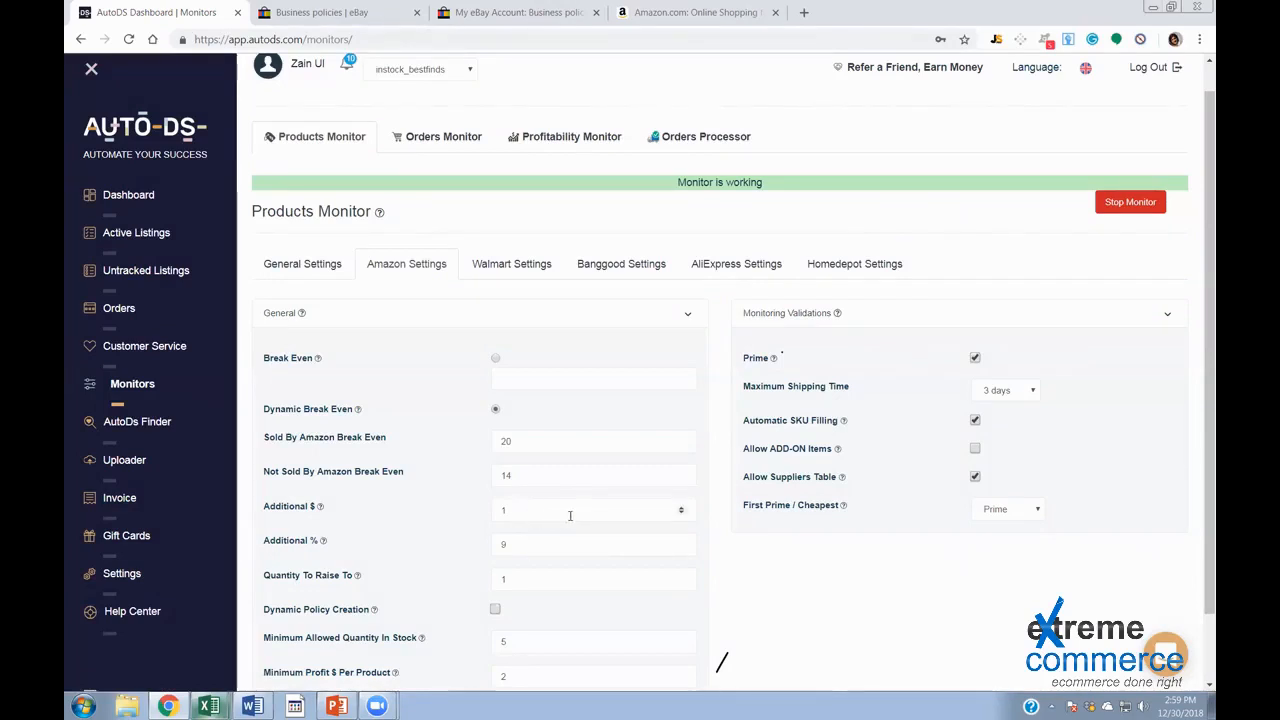
pyautogui.scroll(-1, 600, 521)
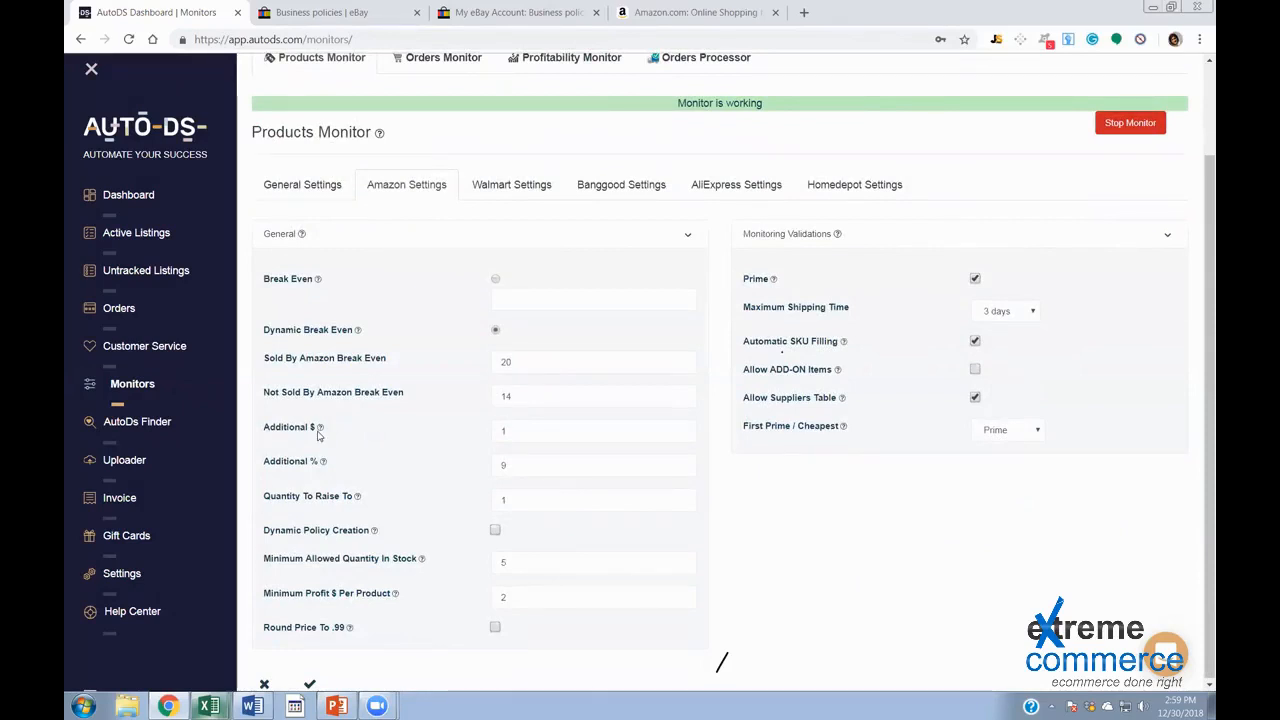
pyautogui.doubleClick(497, 432)
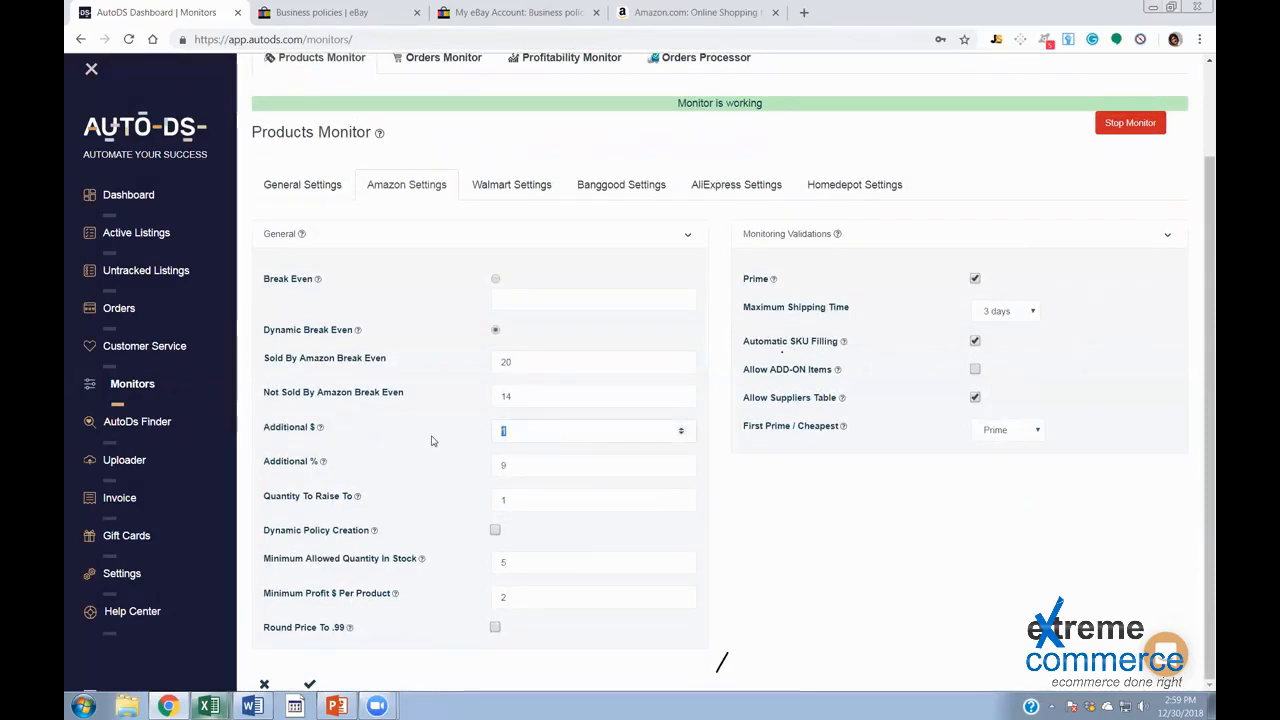
pyautogui.moveTo(255, 432); pyautogui.dragTo(341, 433)
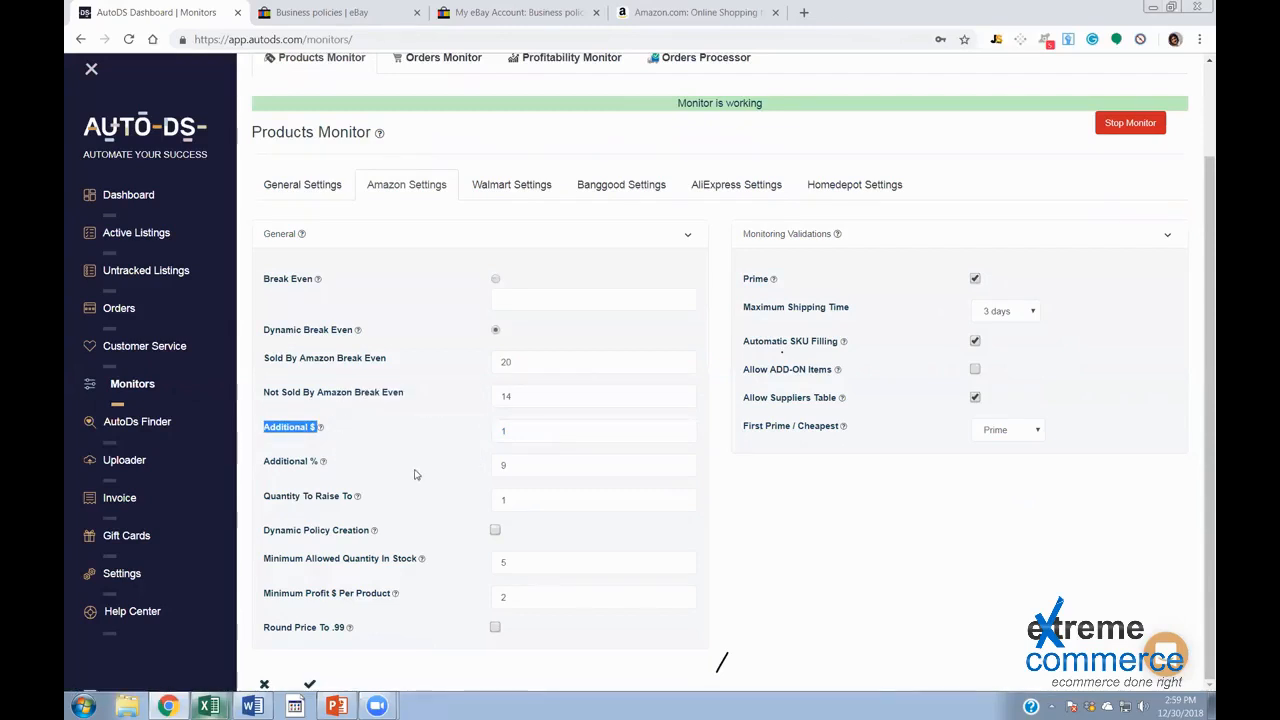
pyautogui.click(540, 434)
# Switch to the eBay Calculator workbook in Excel and examine the list price, selling price and gross profit cells
pyautogui.click(209, 706)
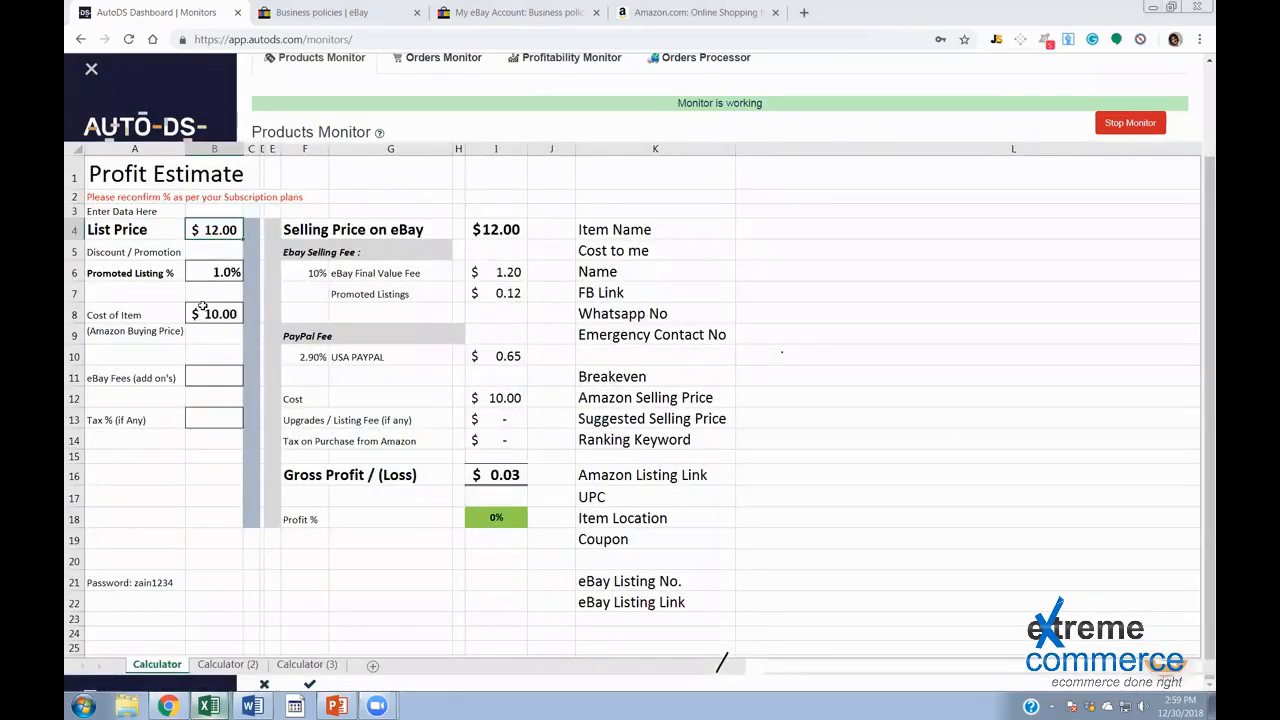
pyautogui.click(490, 476)
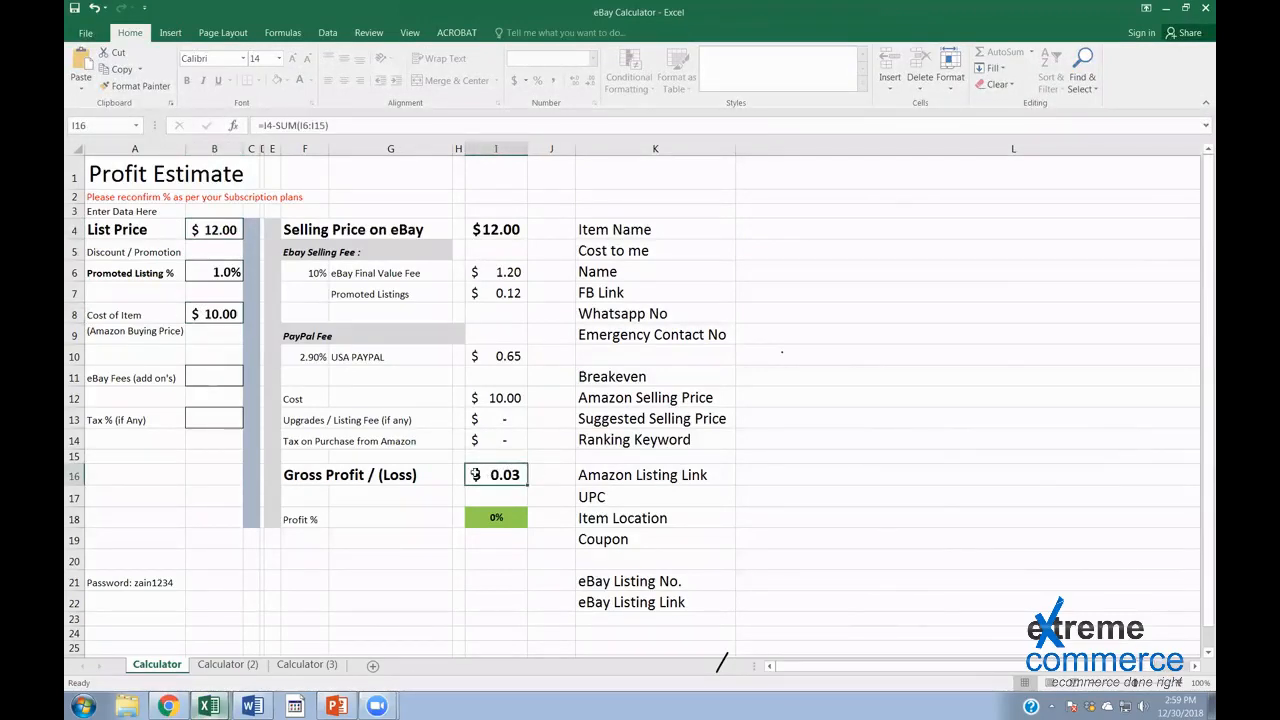
pyautogui.press('Right')
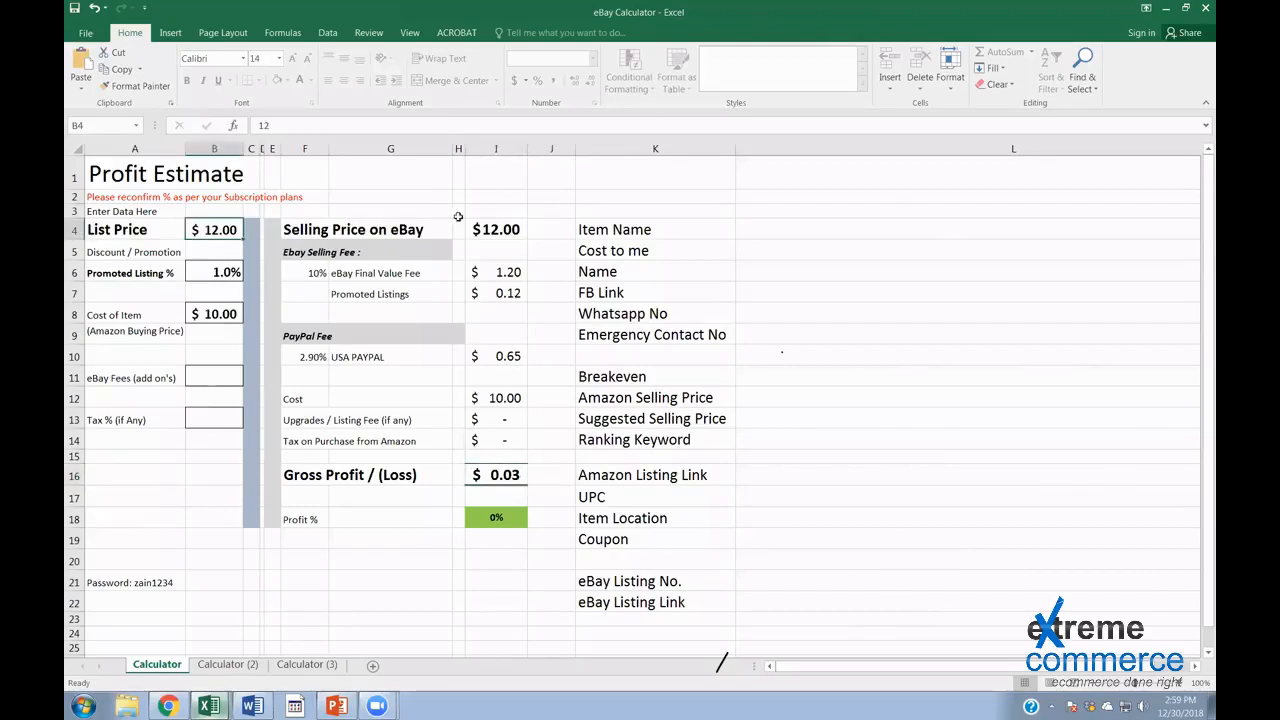
pyautogui.moveTo(508, 232); pyautogui.dragTo(500, 470)
pyautogui.click(500, 475)
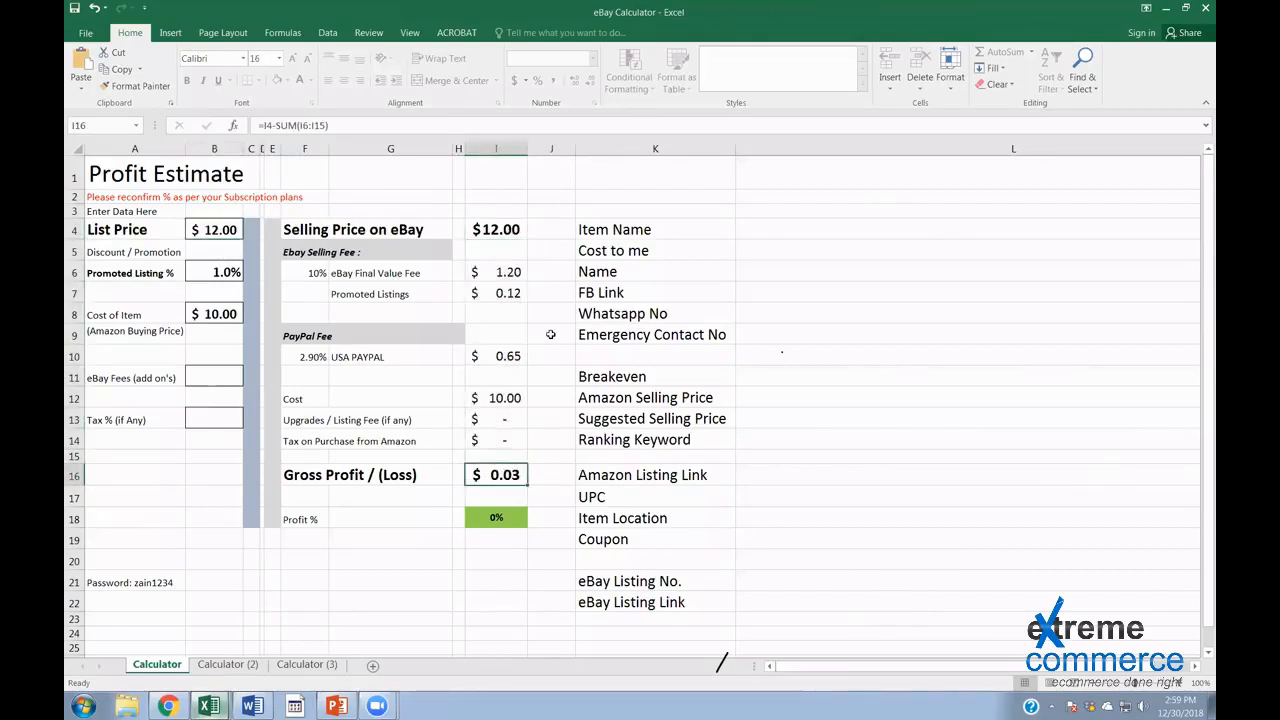
# Return to the Amazon settings in Chrome and try Additional $ values of 2 and 1
pyautogui.moveTo(195, 706)
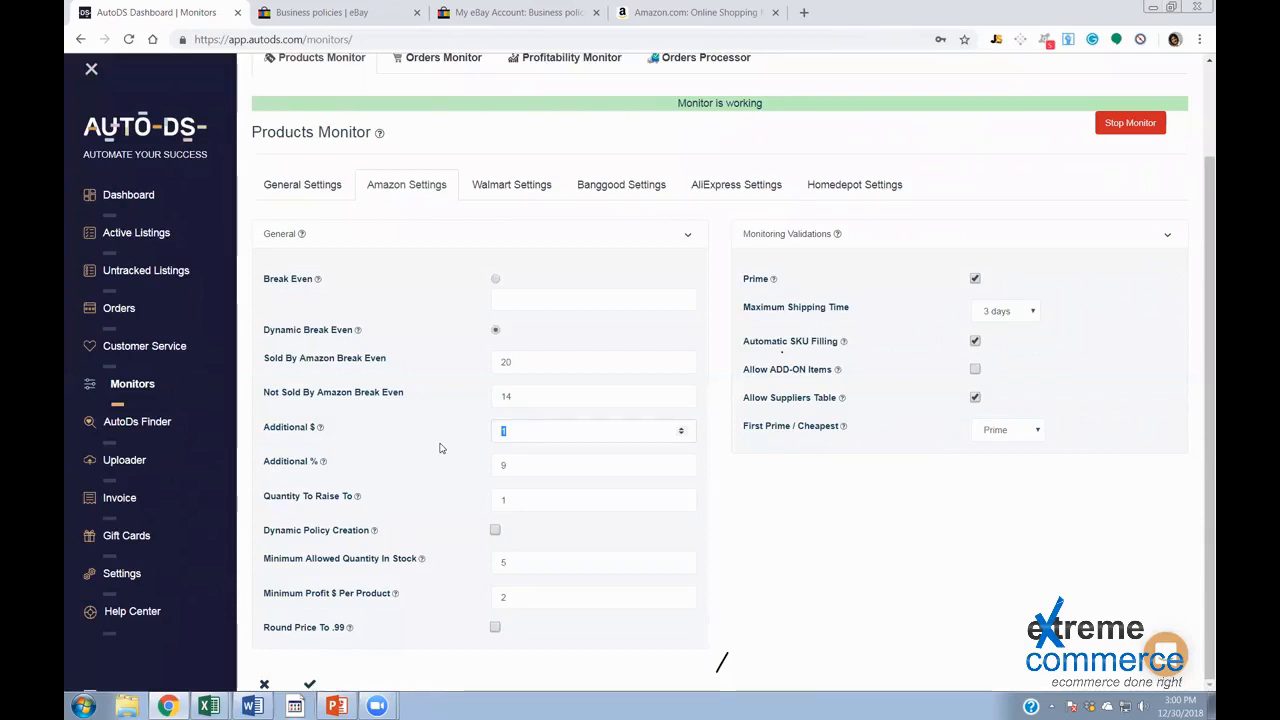
pyautogui.click(550, 433)
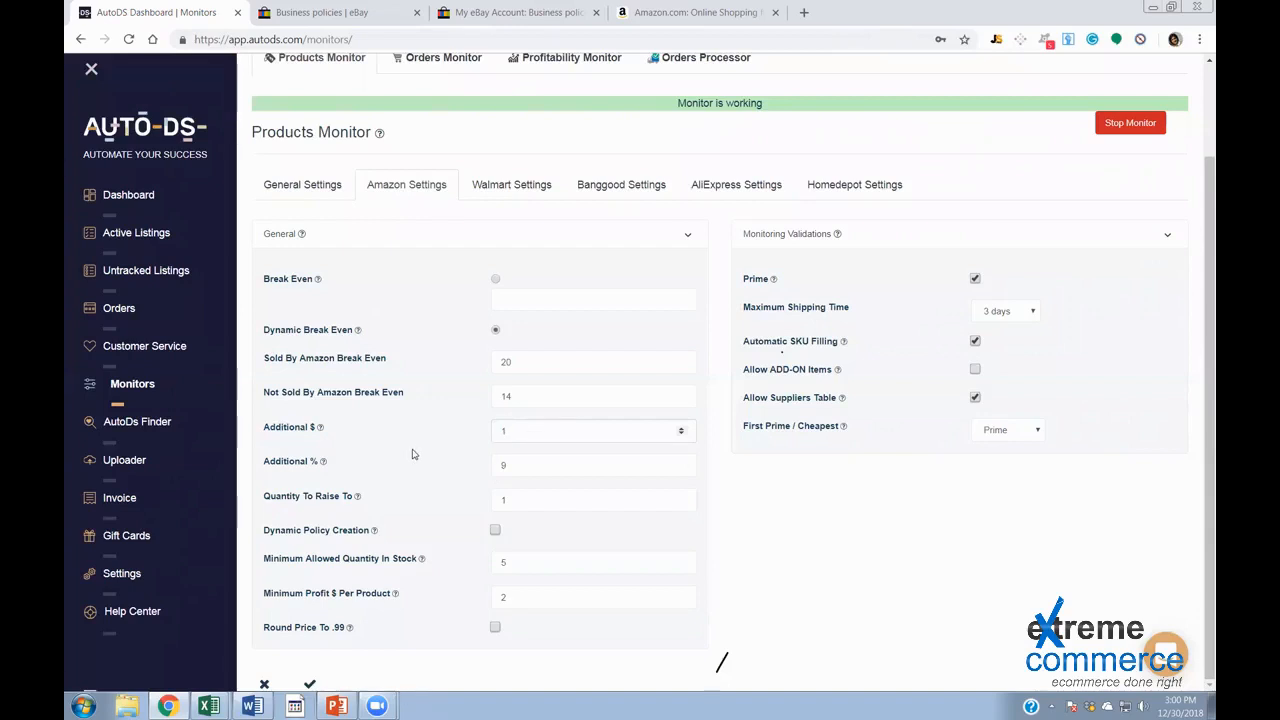
pyautogui.press('BackSpace')
pyautogui.write('2')
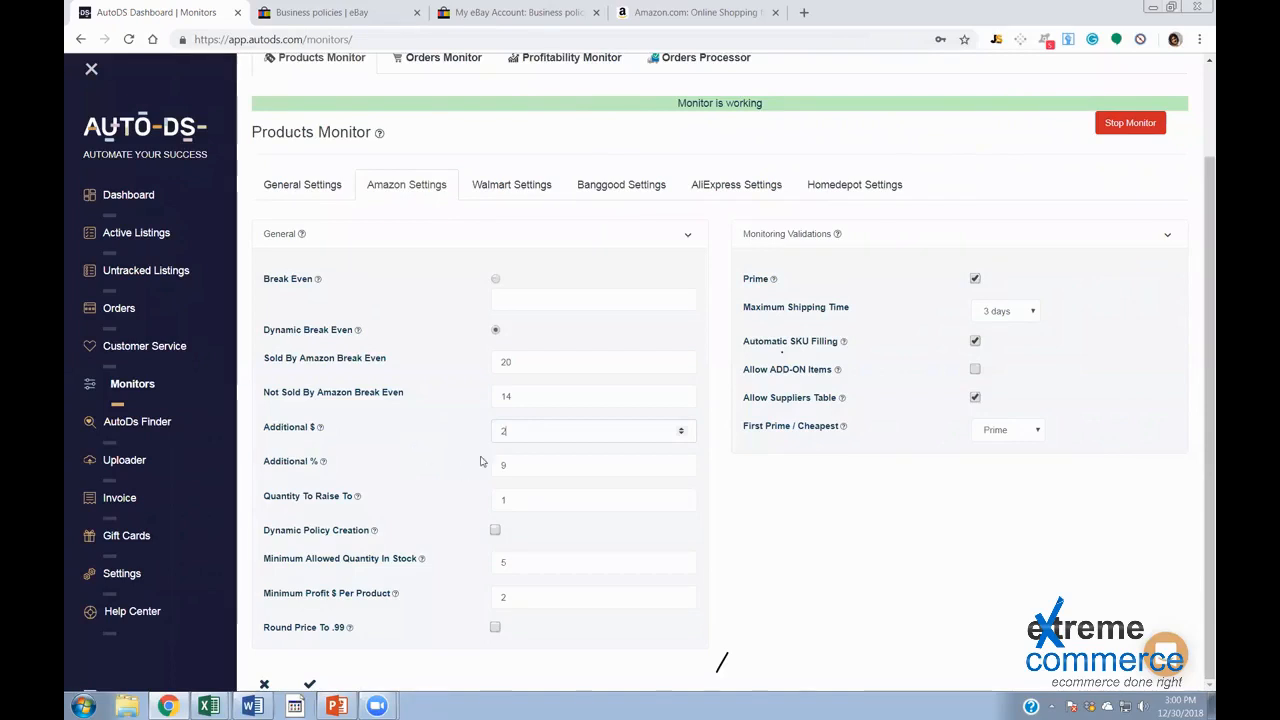
pyautogui.hotkey('ctrl', 'a')
pyautogui.moveTo(265, 428); pyautogui.dragTo(355, 428)
pyautogui.moveTo(526, 438); pyautogui.dragTo(450, 448)
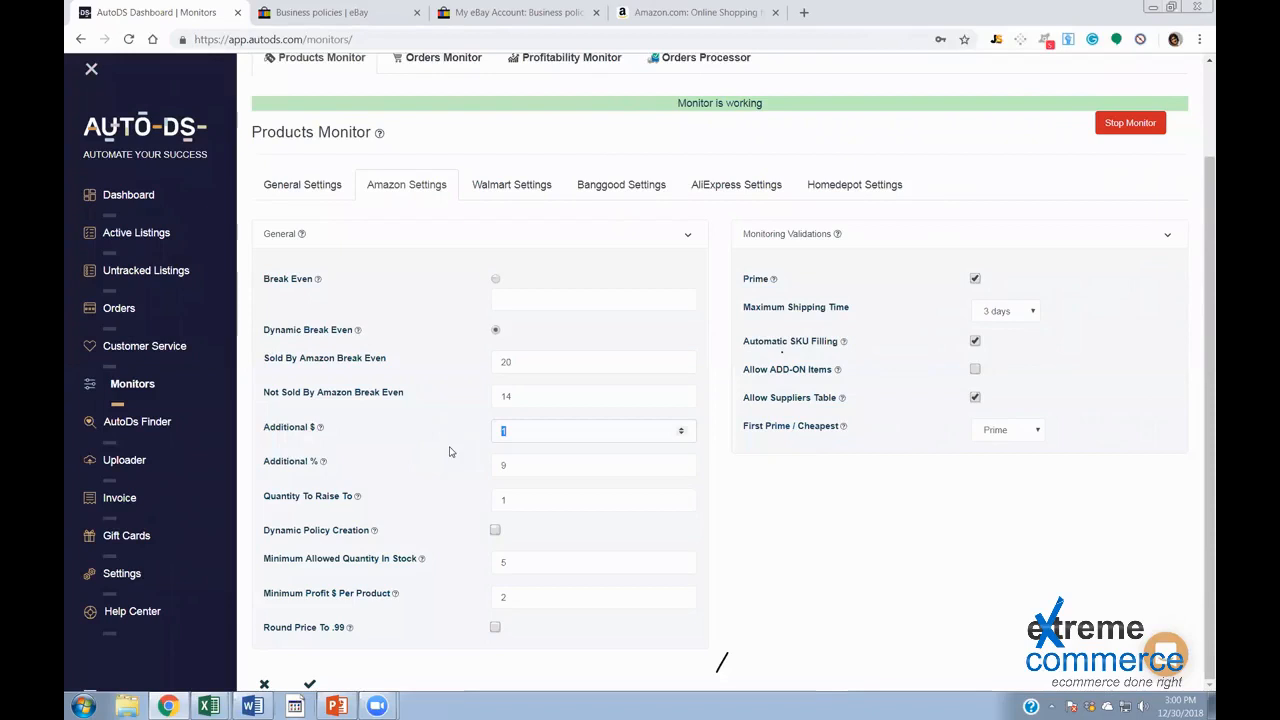
# Set Additional $ to 0 and Additional % to 10 in the Amazon settings
pyautogui.moveTo(566, 466); pyautogui.dragTo(370, 490)
pyautogui.moveTo(263, 461); pyautogui.dragTo(359, 466)
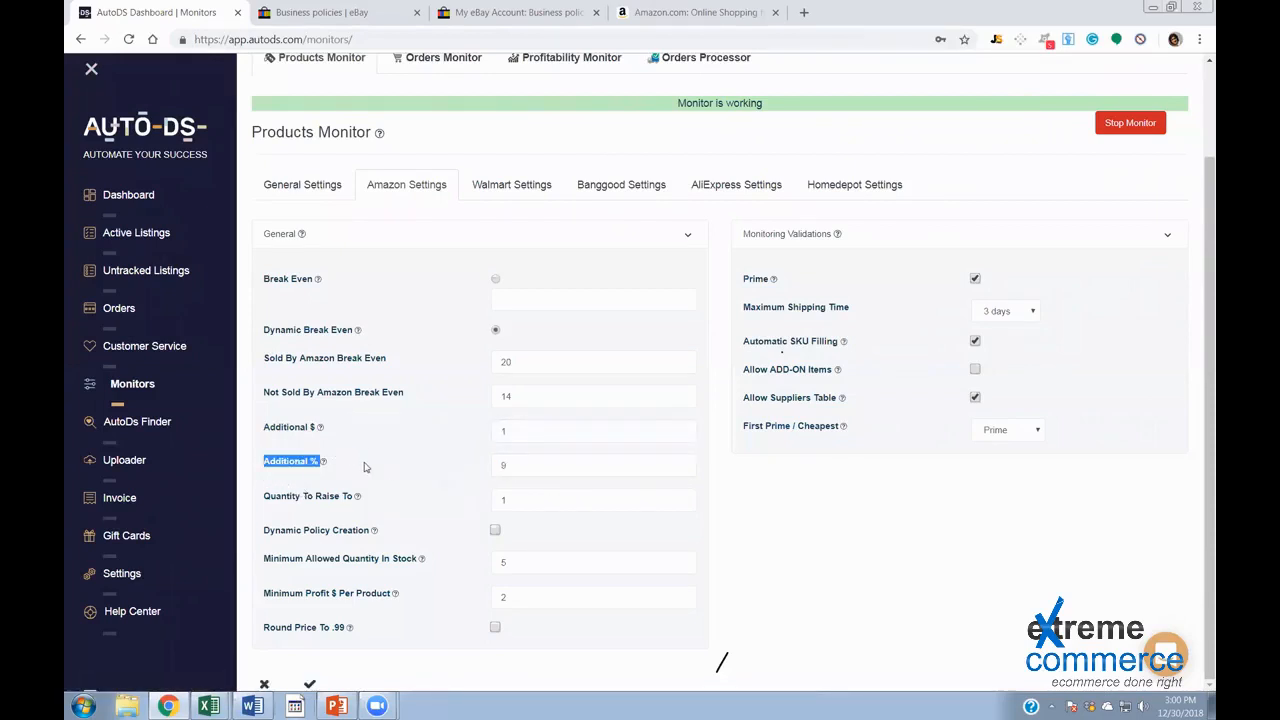
pyautogui.click(360, 467)
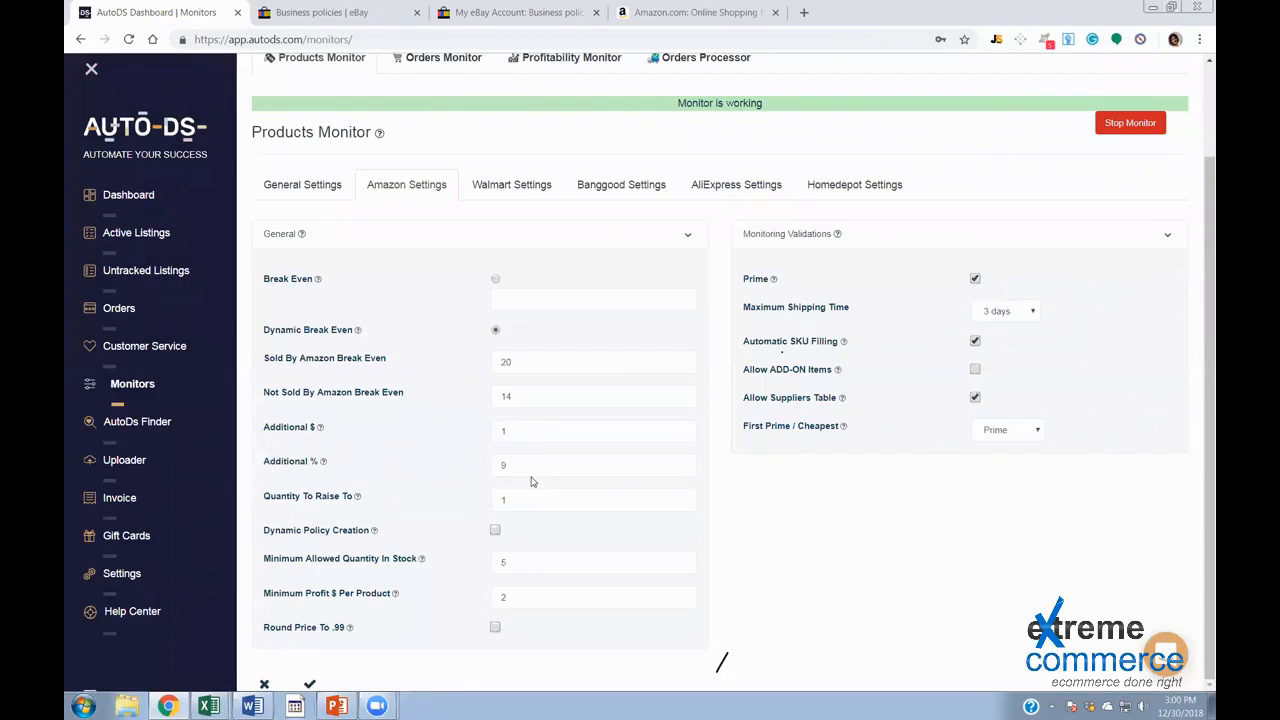
pyautogui.write('0')
pyautogui.press('Tab')
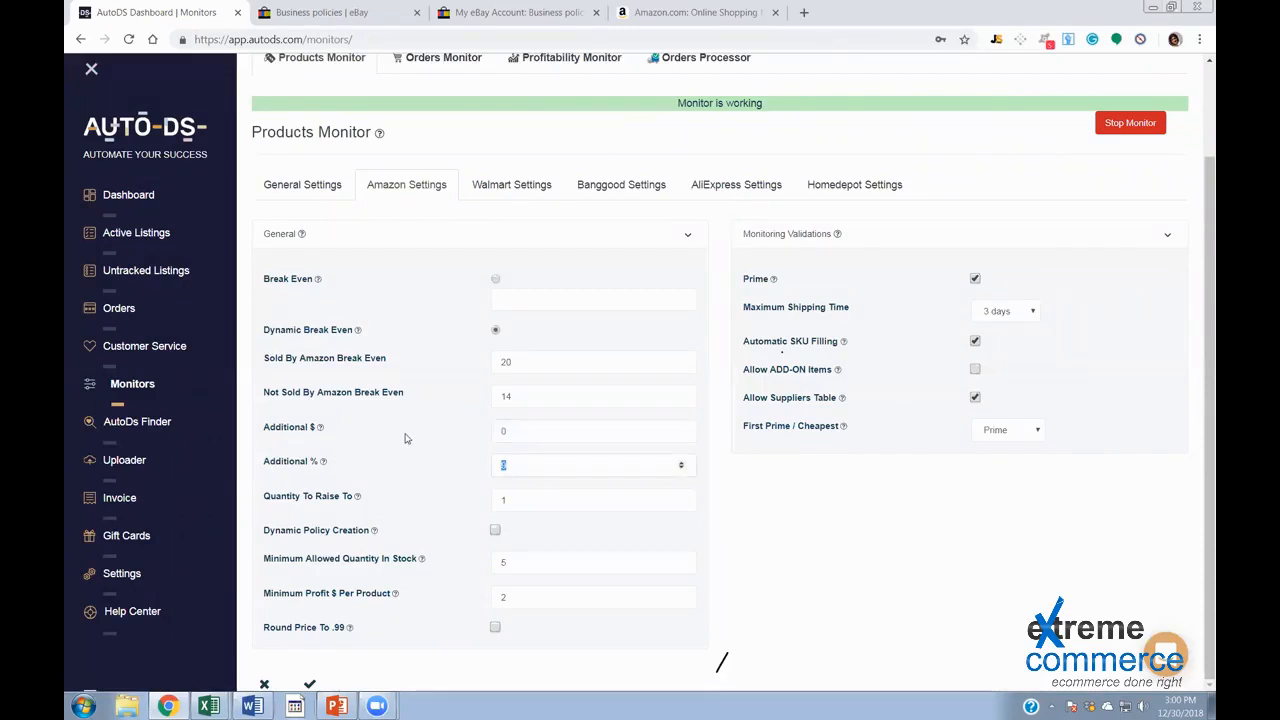
pyautogui.write('10')
pyautogui.click(525, 502)
# Switch to the eBay Calculator workbook in Excel and set the list price to $15
pyautogui.moveTo(208, 706)
pyautogui.click(210, 652)
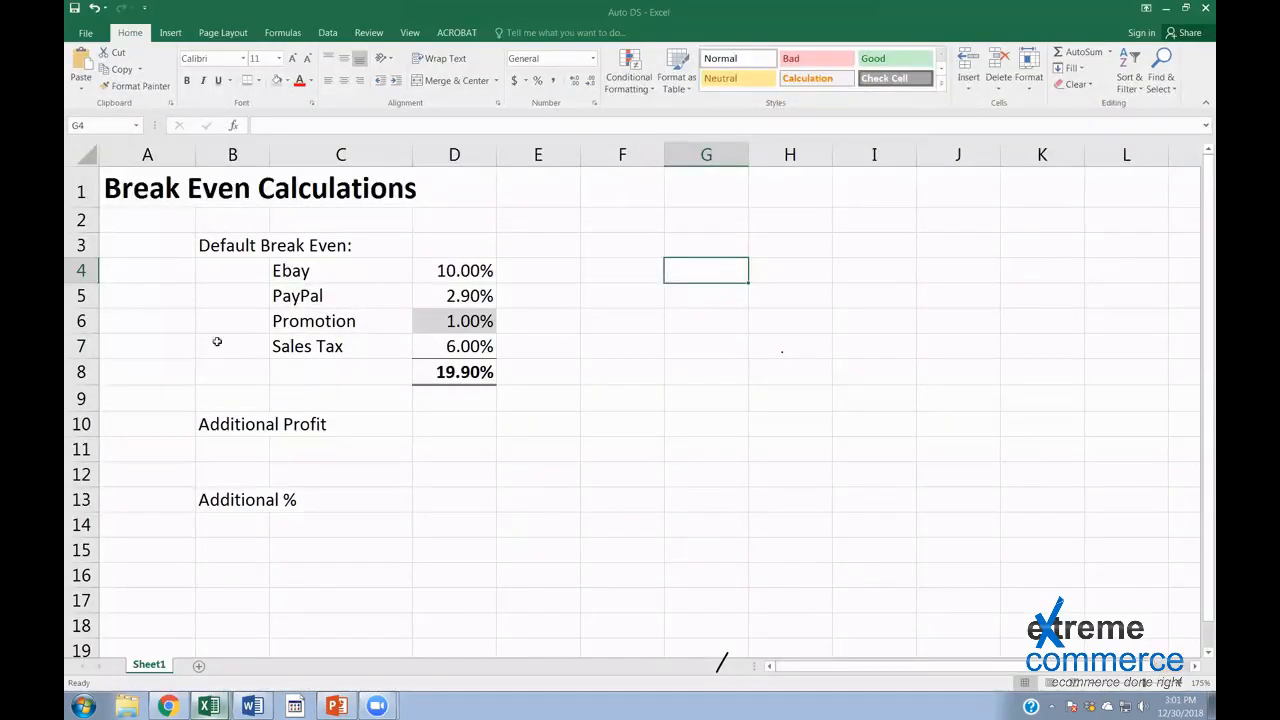
pyautogui.hotkey('ctrl', 'Tab')
pyautogui.click(228, 230)
pyautogui.write('15')
pyautogui.press('Return')
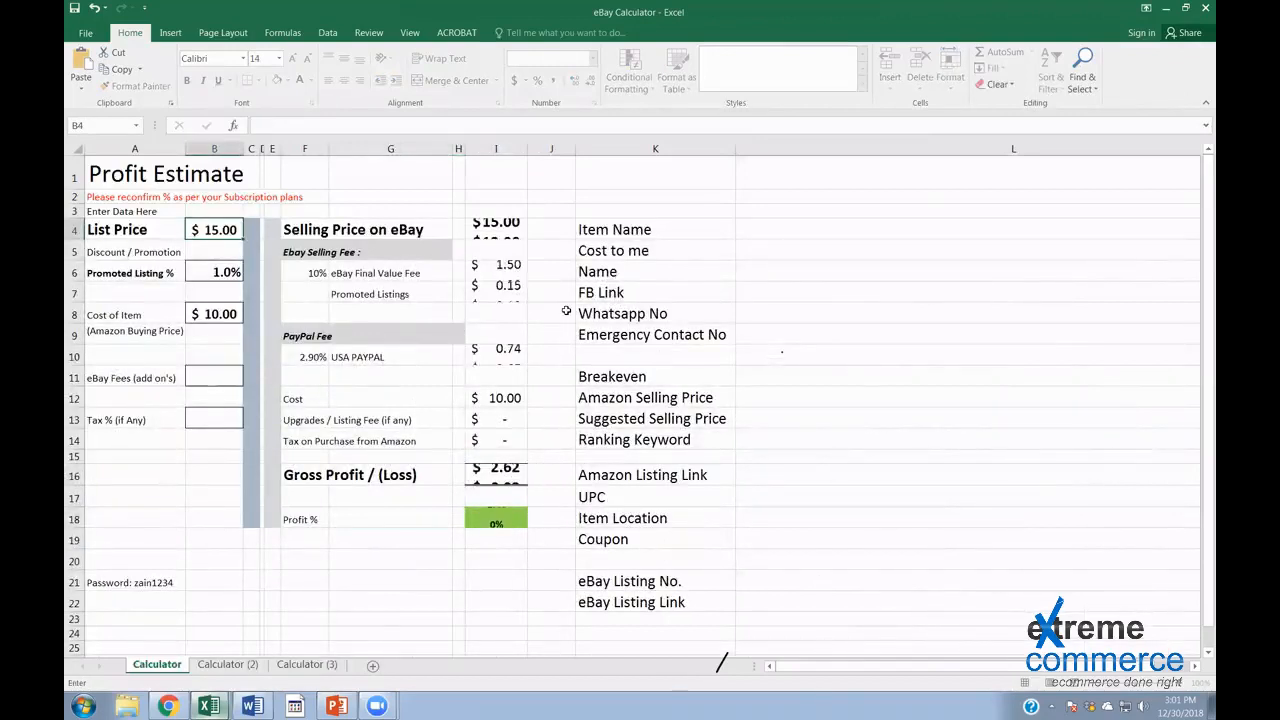
# Try list prices of 13, 14 and 13.5 in the eBay calculator
pyautogui.press('Up')
pyautogui.write('13')
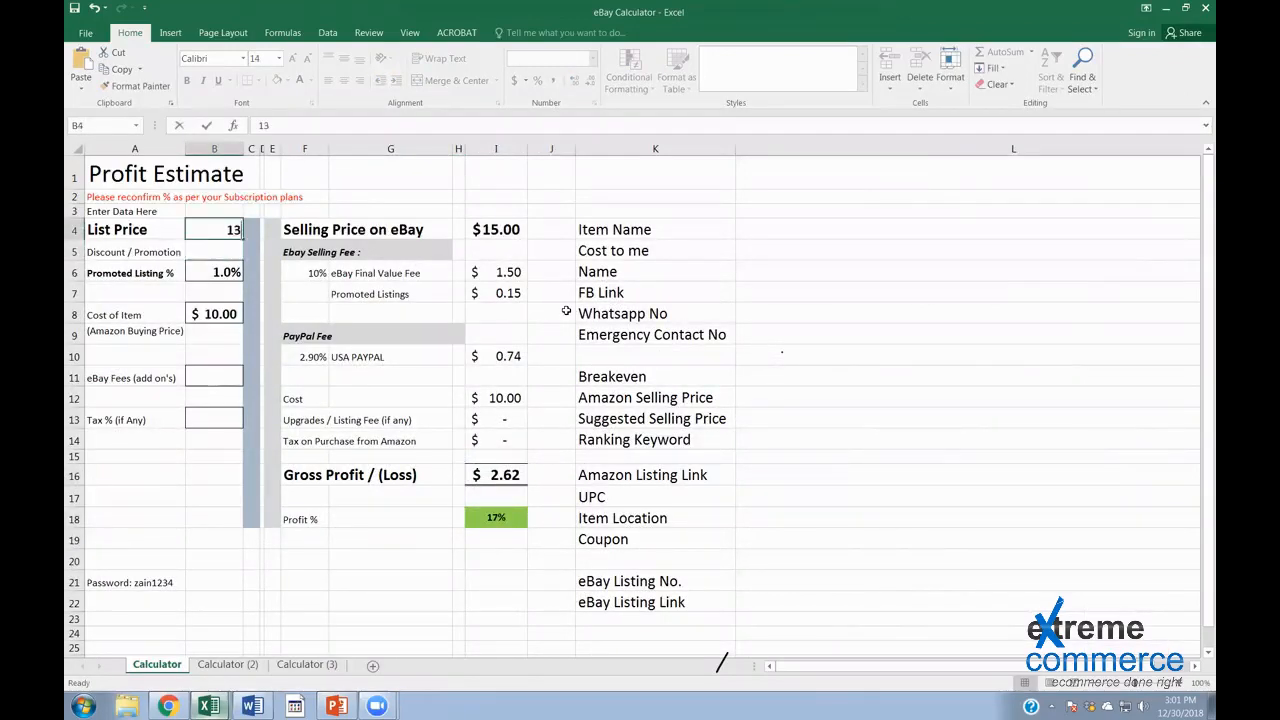
pyautogui.hotkey('ctrl', 'Return')
pyautogui.write('14')
pyautogui.hotkey('ctrl', 'Return')
pyautogui.write('13.5')
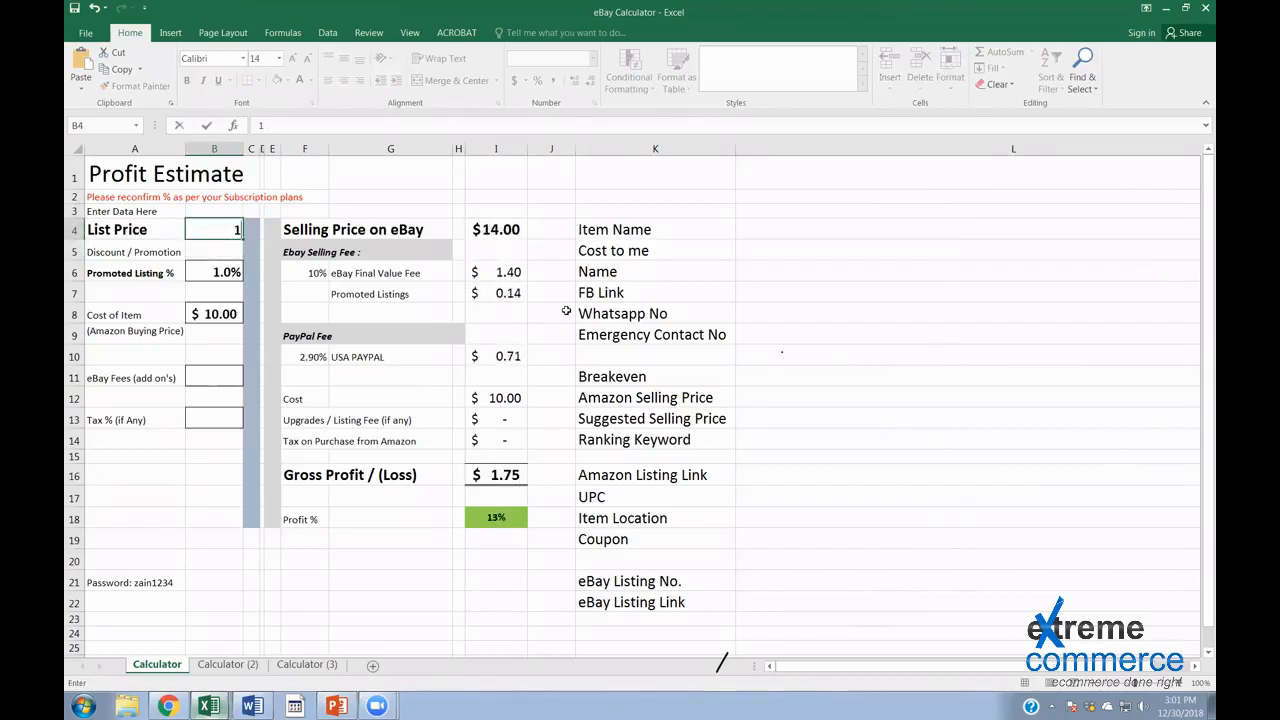
pyautogui.hotkey('ctrl', 'Return')
# Examine the calculator's profit percentage, eBay selling price and gross profit cells
pyautogui.moveTo(496, 518); pyautogui.dragTo(295, 519)
pyautogui.click(487, 224)
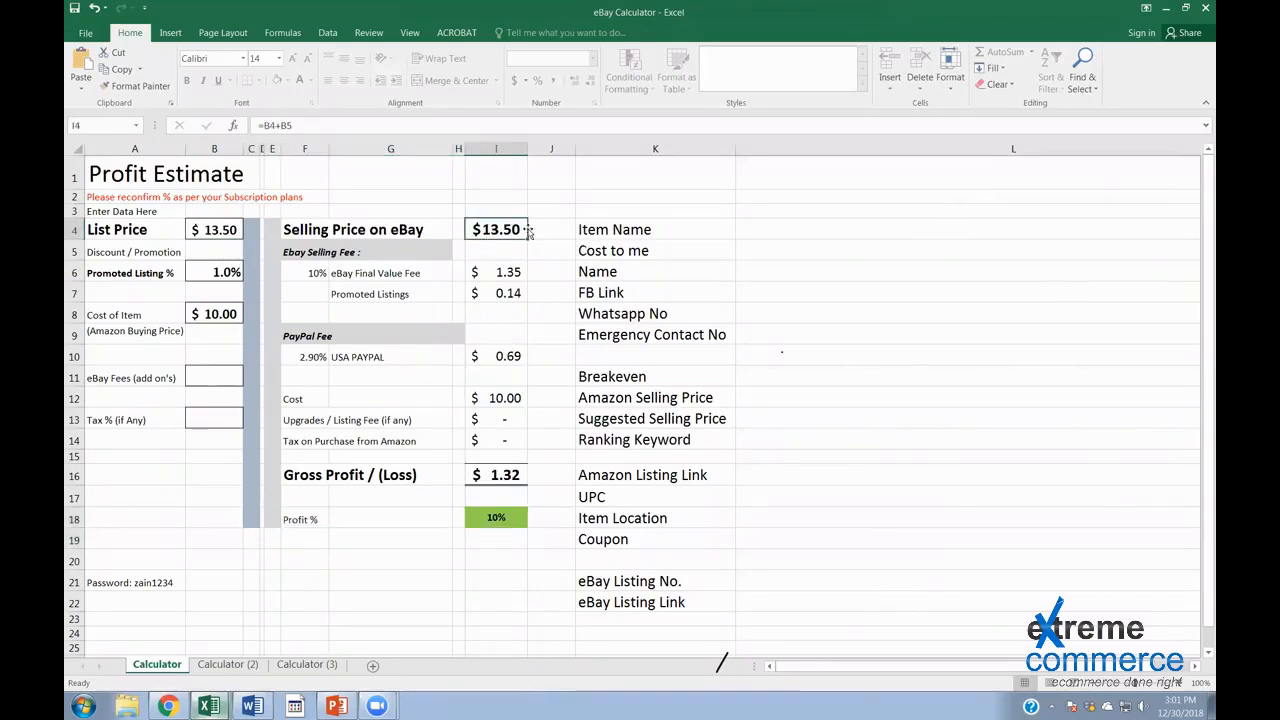
pyautogui.click(522, 467)
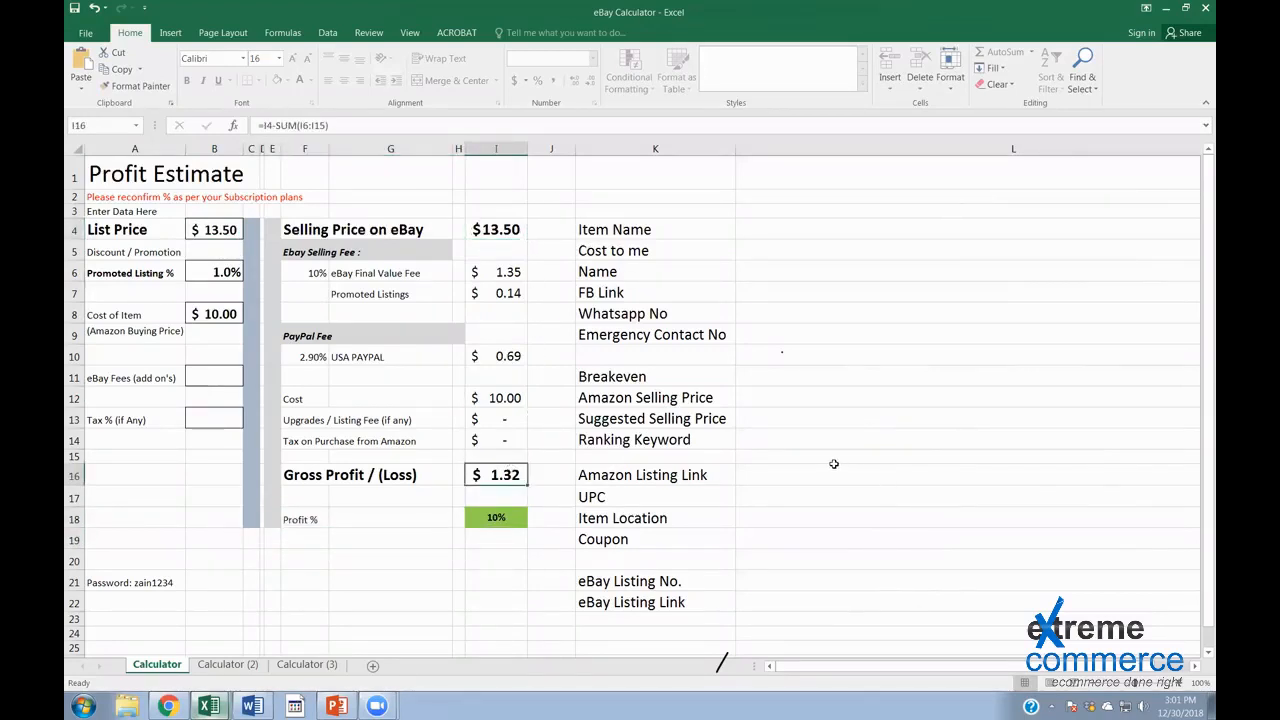
pyautogui.click(515, 510)
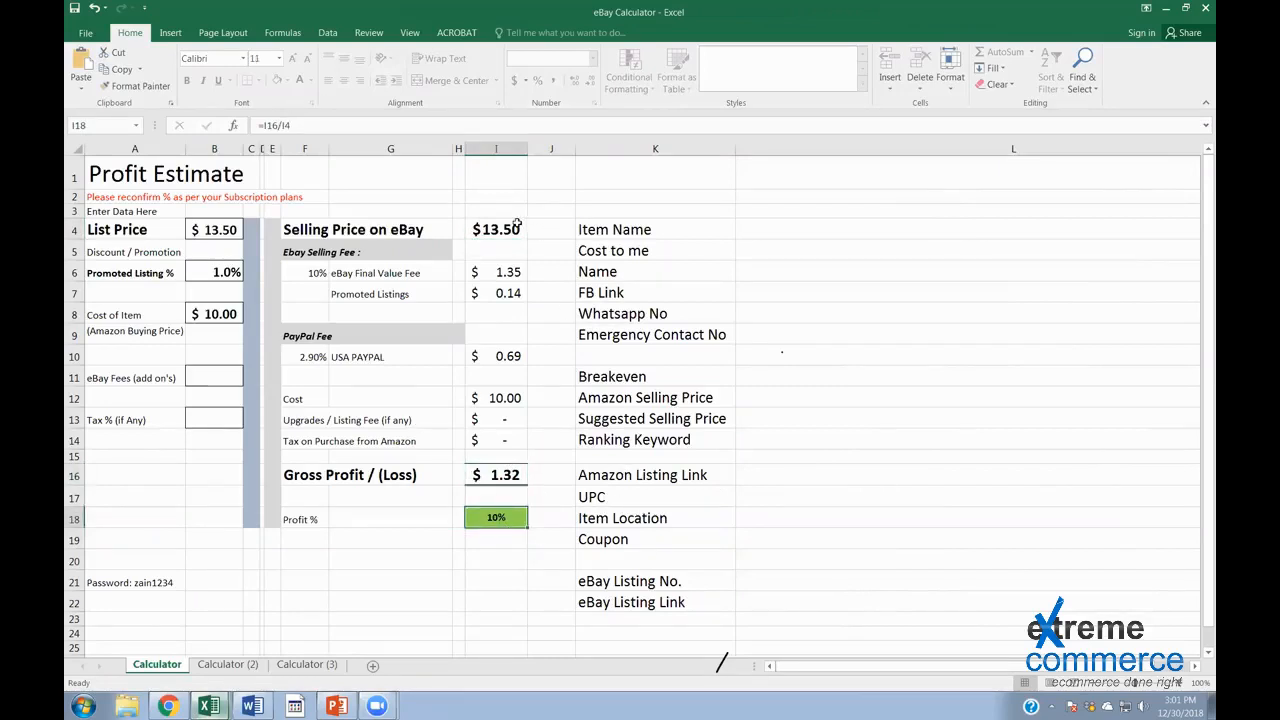
# Return to the Amazon settings in Chrome and examine the Additional % and Quantity To Raise To settings
pyautogui.click(168, 706)
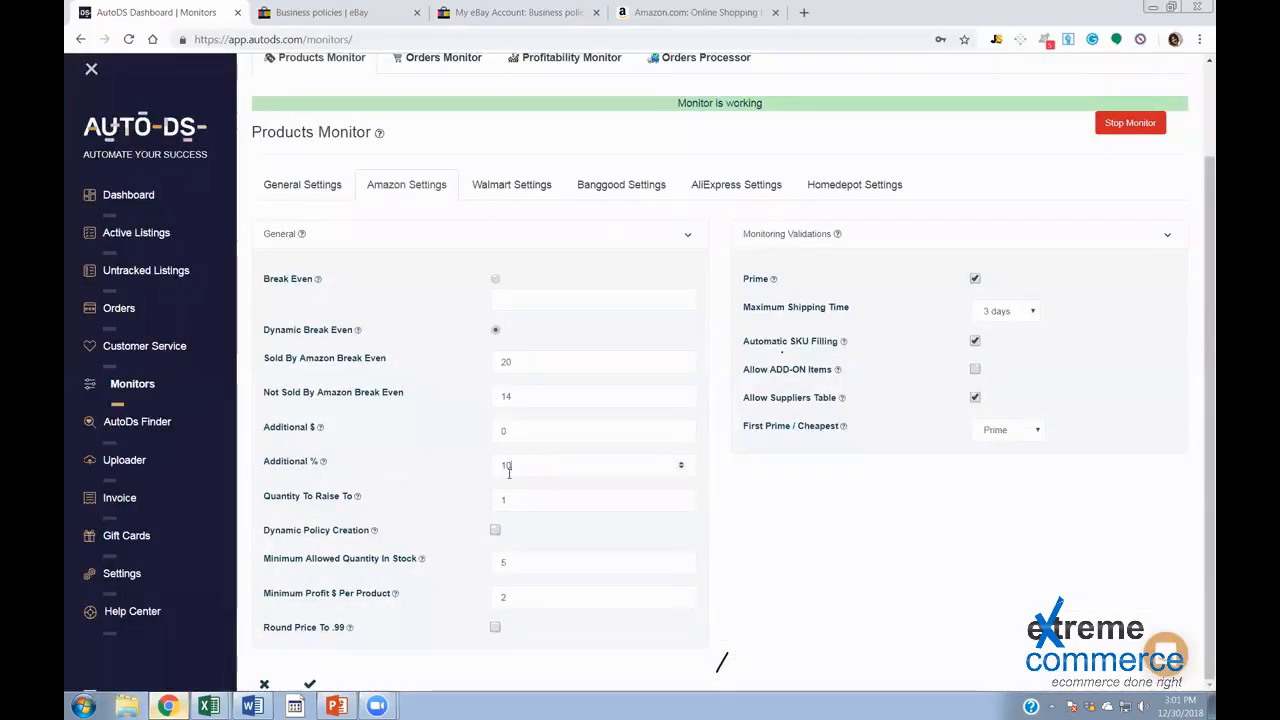
pyautogui.doubleClick(507, 465)
pyautogui.moveTo(264, 496); pyautogui.dragTo(371, 500)
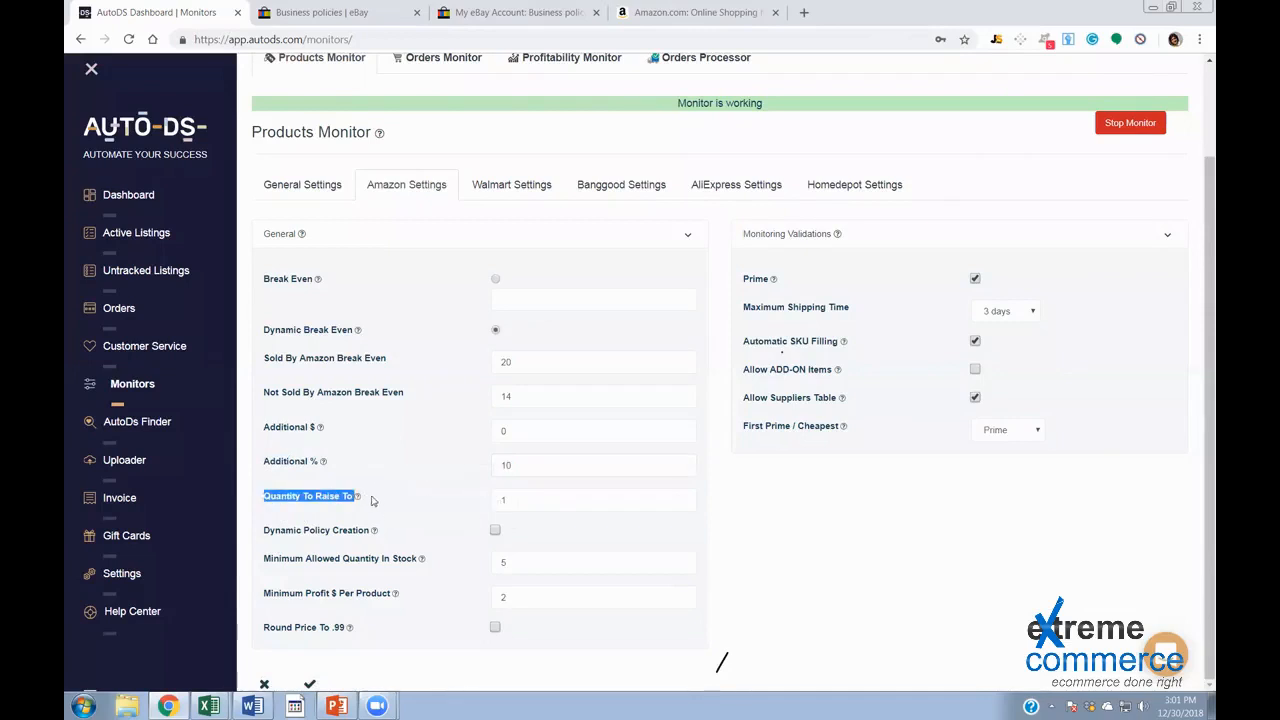
pyautogui.click(521, 505)
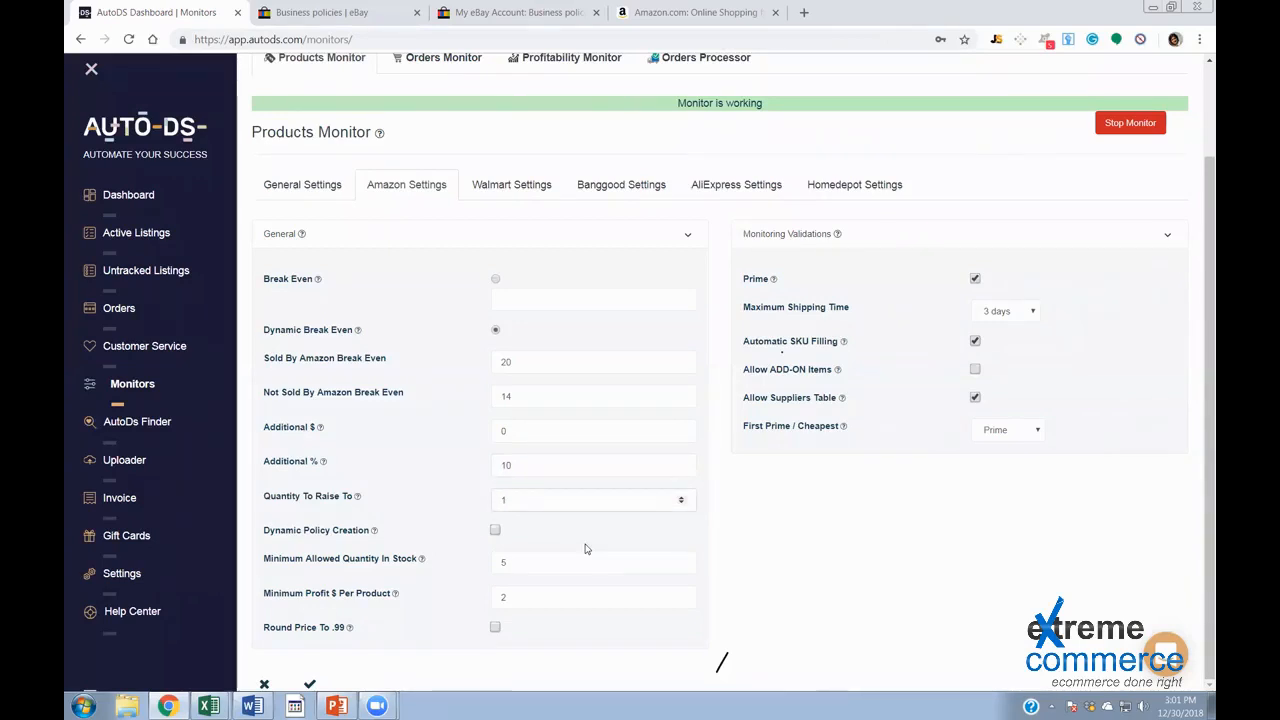
pyautogui.doubleClick(538, 501)
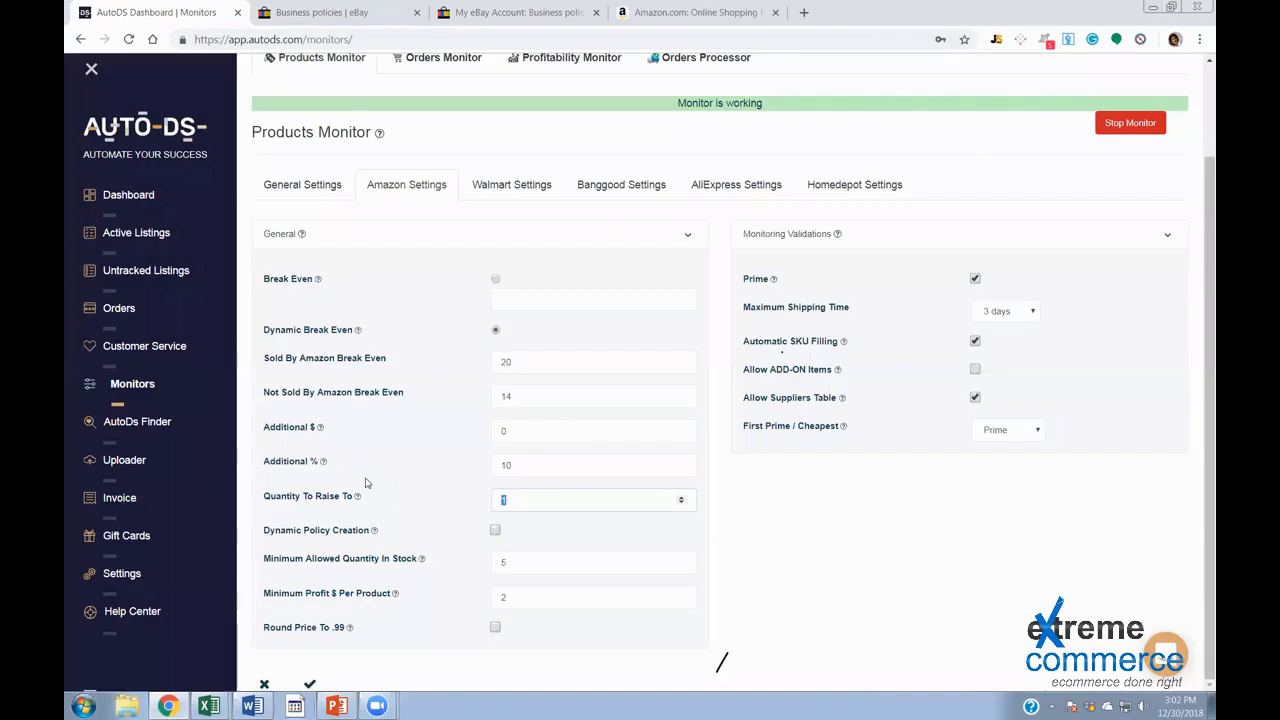
pyautogui.click(547, 511)
pyautogui.moveTo(543, 505); pyautogui.dragTo(415, 492)
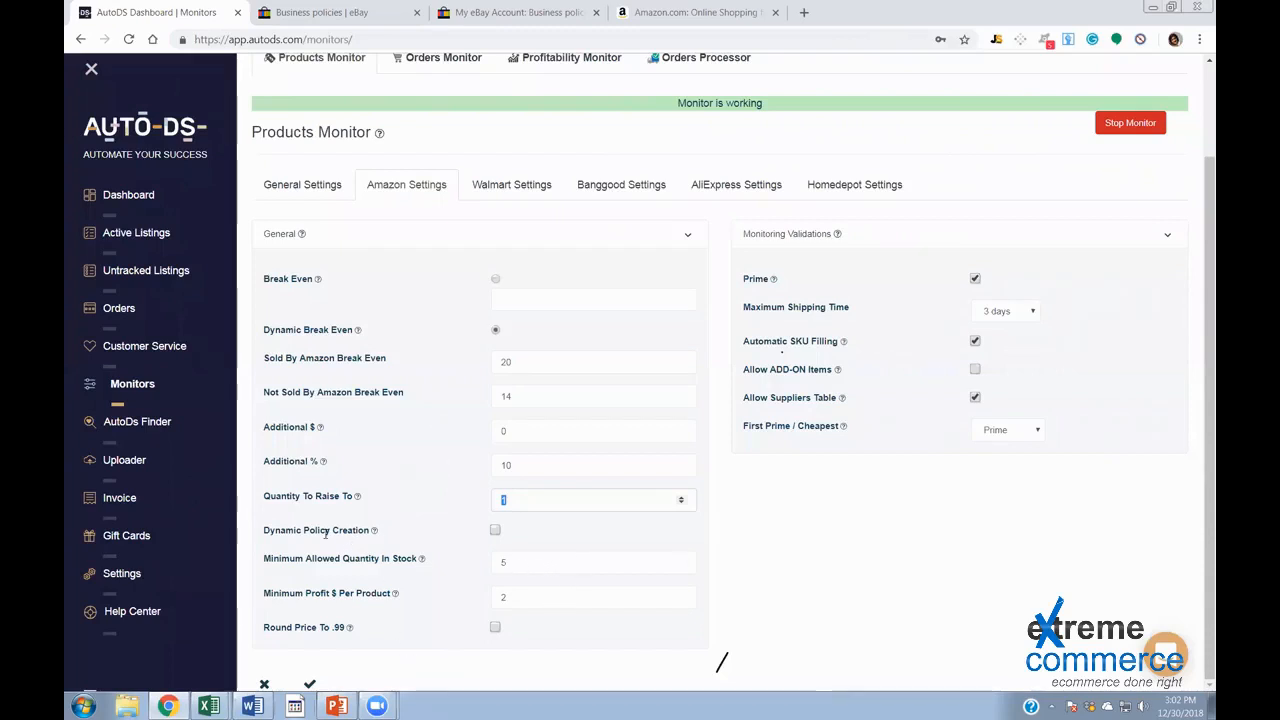
# Enable Dynamic Policy Creation in the Amazon general settings
pyautogui.moveTo(375, 539)
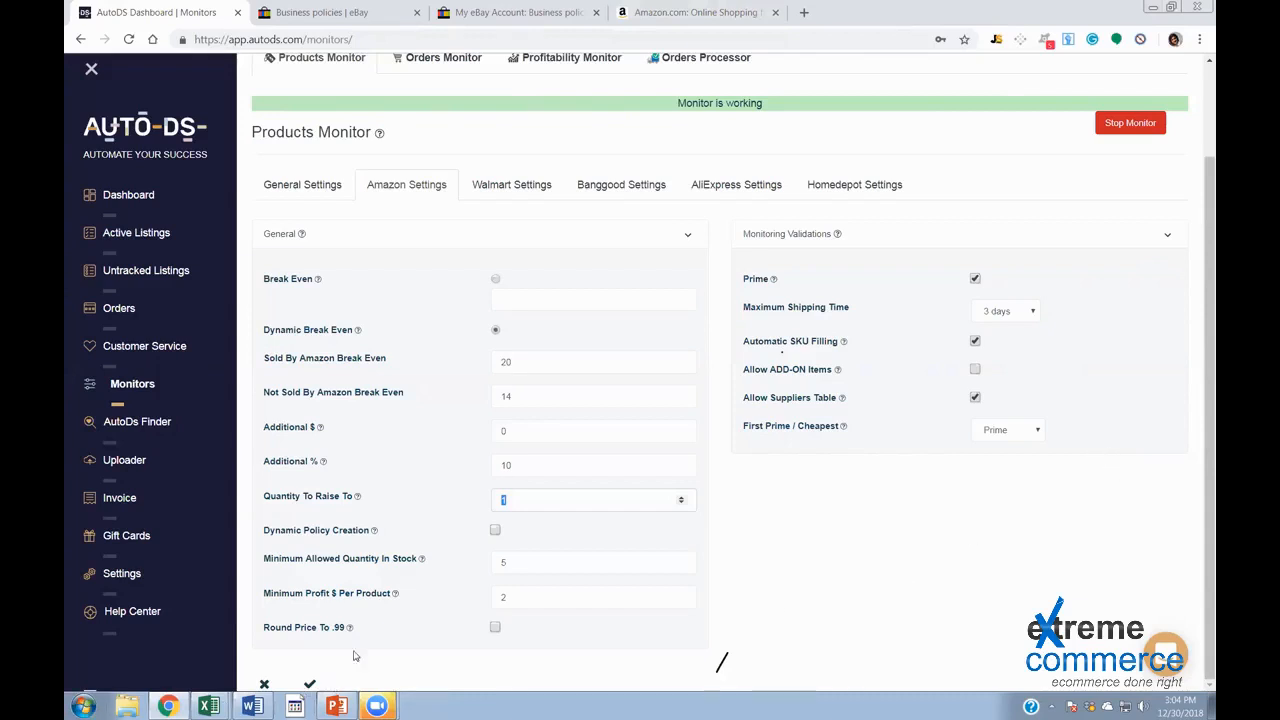
pyautogui.click(495, 530)
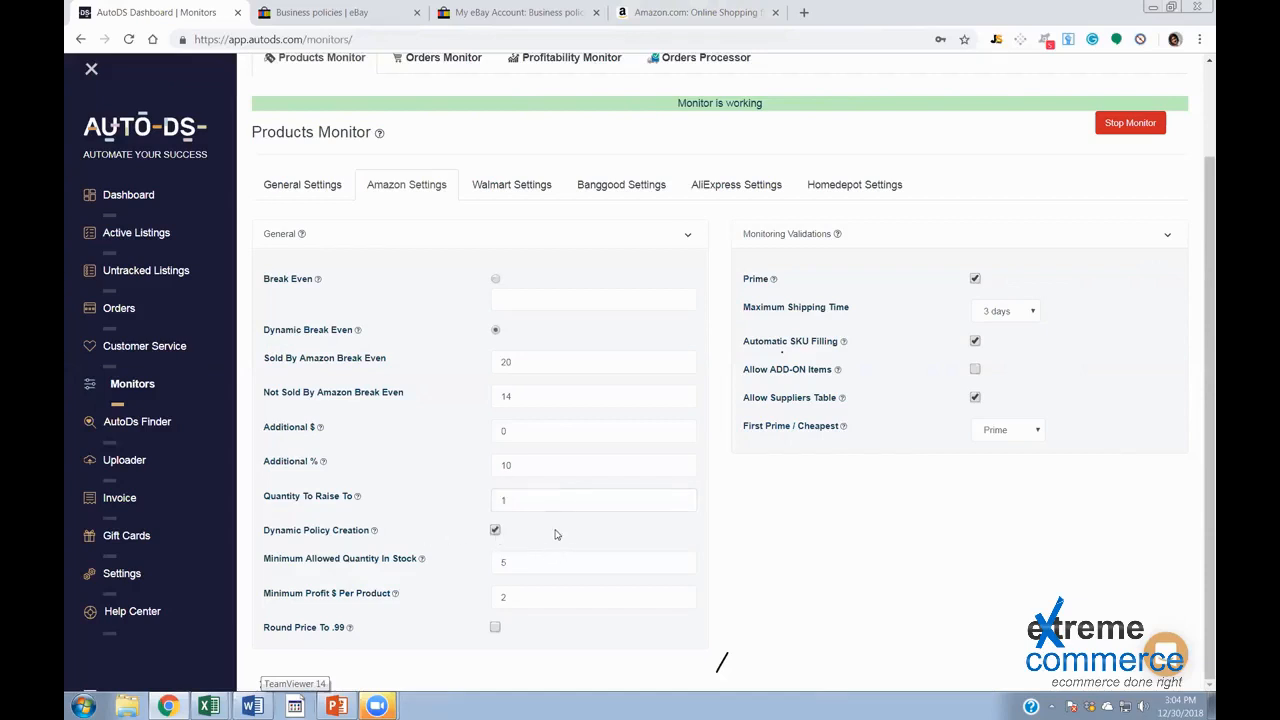
pyautogui.click(496, 532)
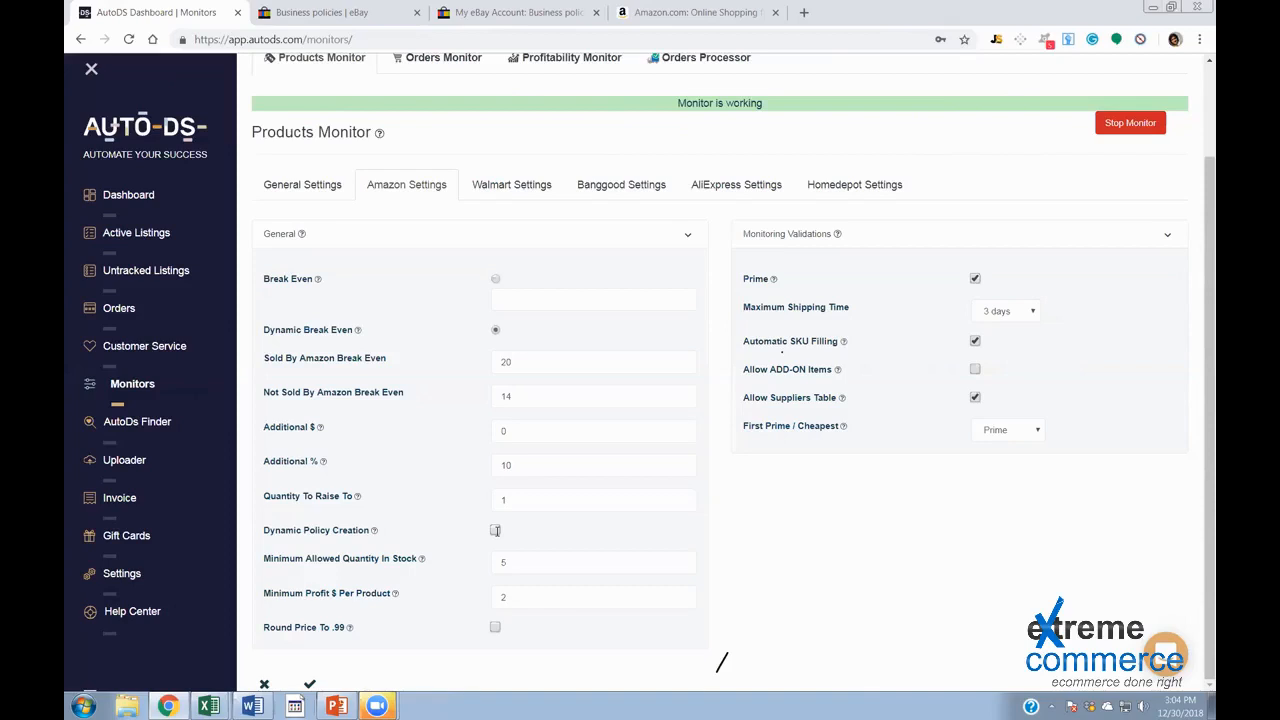
pyautogui.click(495, 530)
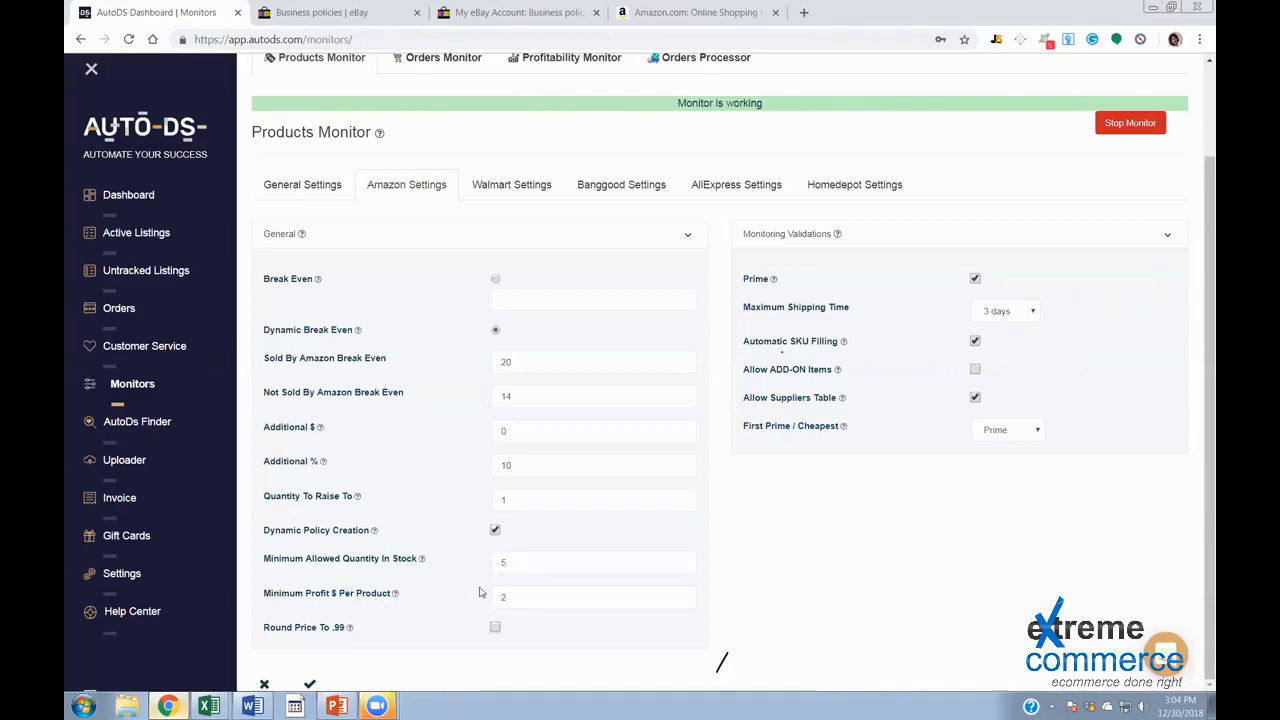
# Set Minimum Profit $ Per Product to 0 in the Amazon settings
pyautogui.moveTo(554, 430); pyautogui.dragTo(423, 434)
pyautogui.moveTo(510, 598); pyautogui.dragTo(437, 597)
pyautogui.write('0')
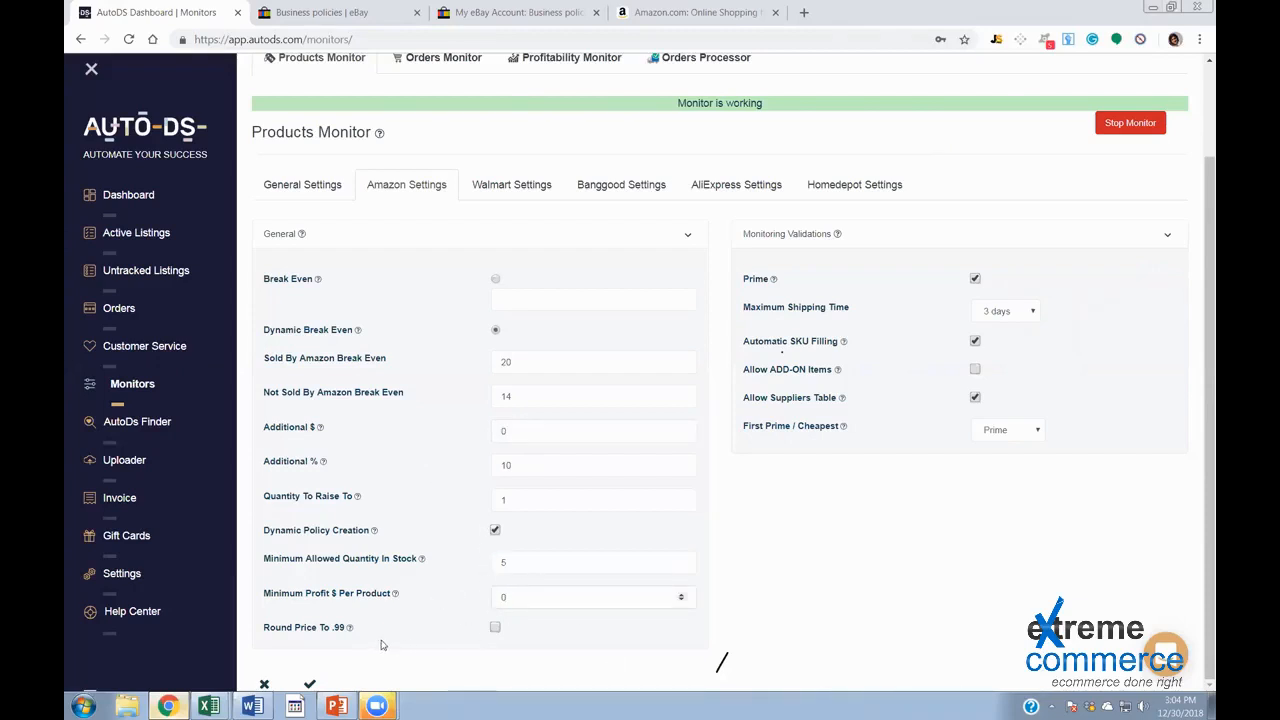
# Examine the Additional $, Minimum Profit $ Per Product and Sold By Amazon Break Even settings
pyautogui.moveTo(531, 428); pyautogui.dragTo(460, 436)
pyautogui.moveTo(528, 607); pyautogui.dragTo(442, 596)
pyautogui.moveTo(517, 430); pyautogui.dragTo(436, 430)
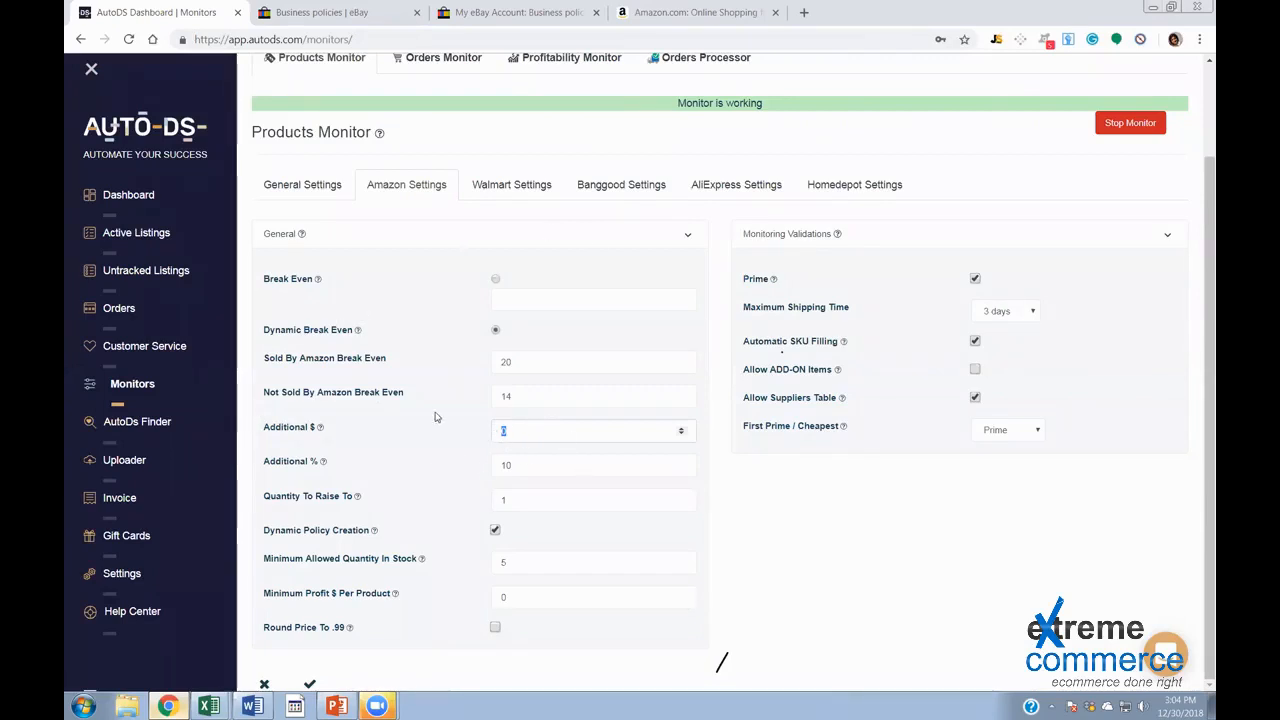
pyautogui.moveTo(262, 430); pyautogui.dragTo(336, 430)
pyautogui.doubleClick(503, 431)
pyautogui.doubleClick(506, 362)
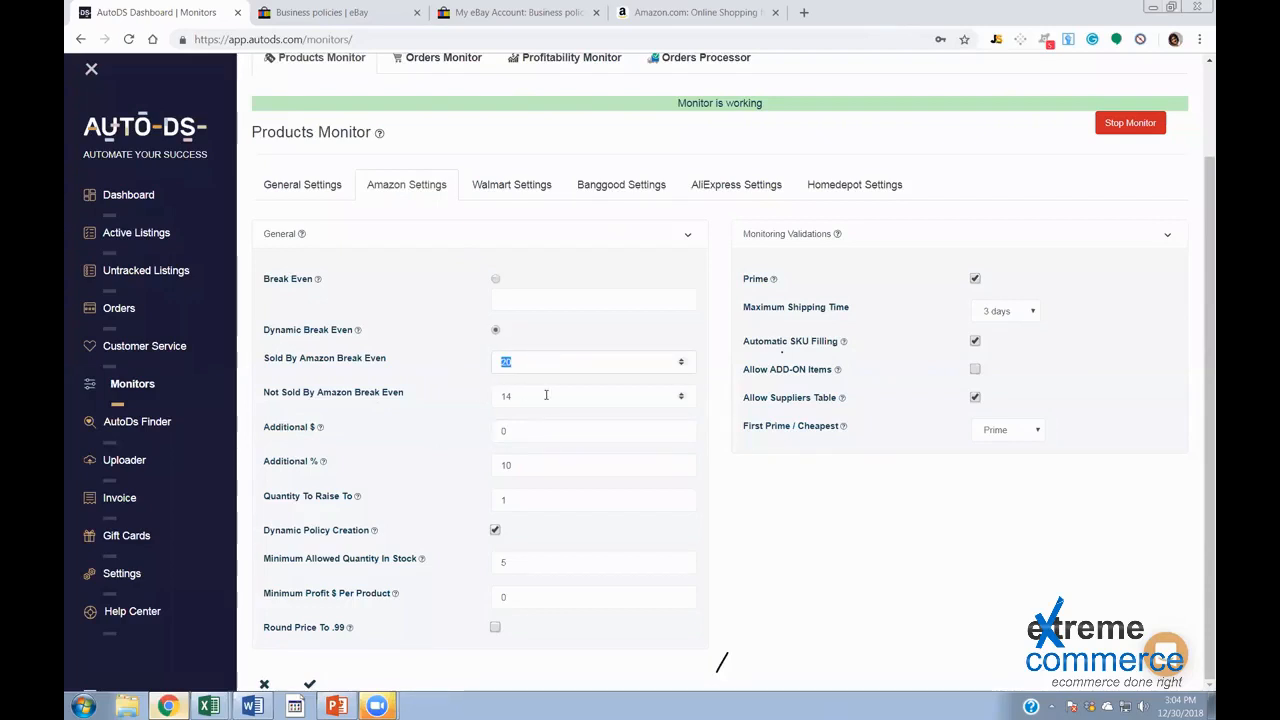
# Set Minimum Profit $ Per Product to 1 in the Amazon settings
pyautogui.moveTo(282, 593); pyautogui.dragTo(432, 593)
pyautogui.click(432, 593)
pyautogui.write('1')
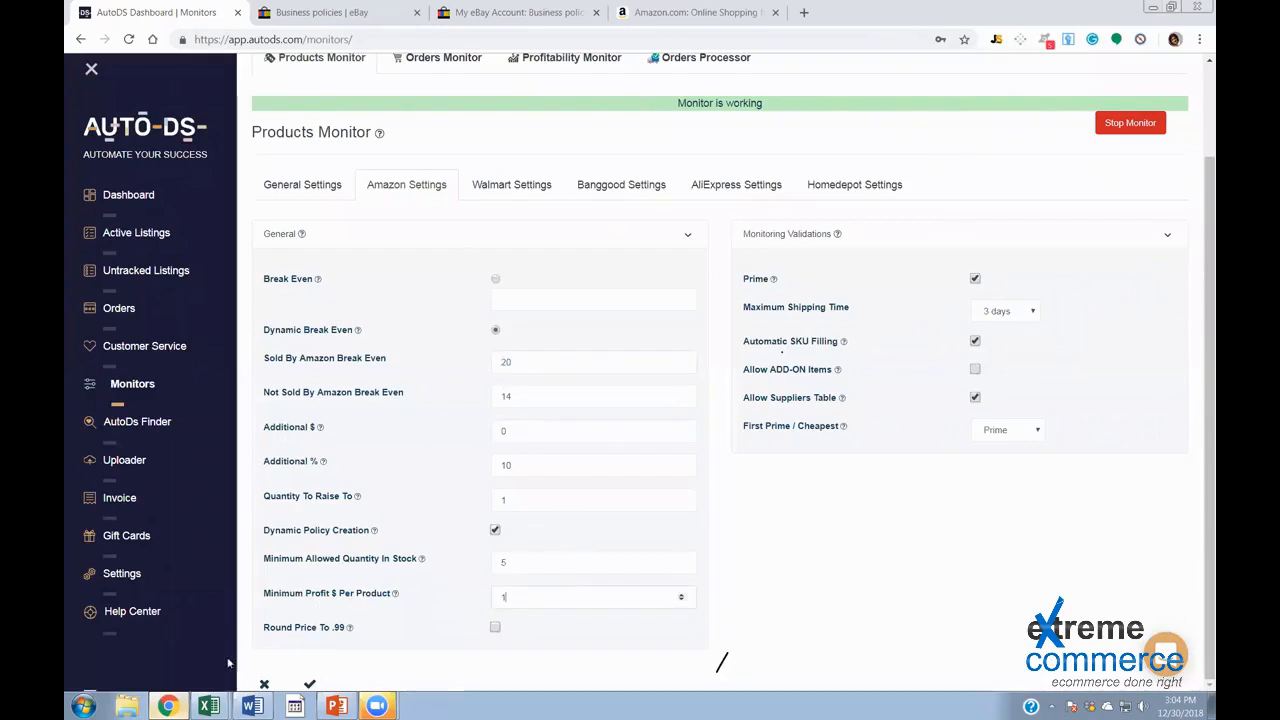
# Switch to the eBay Calculator workbook in Excel and try list prices of 13 and 12.50
pyautogui.moveTo(209, 706)
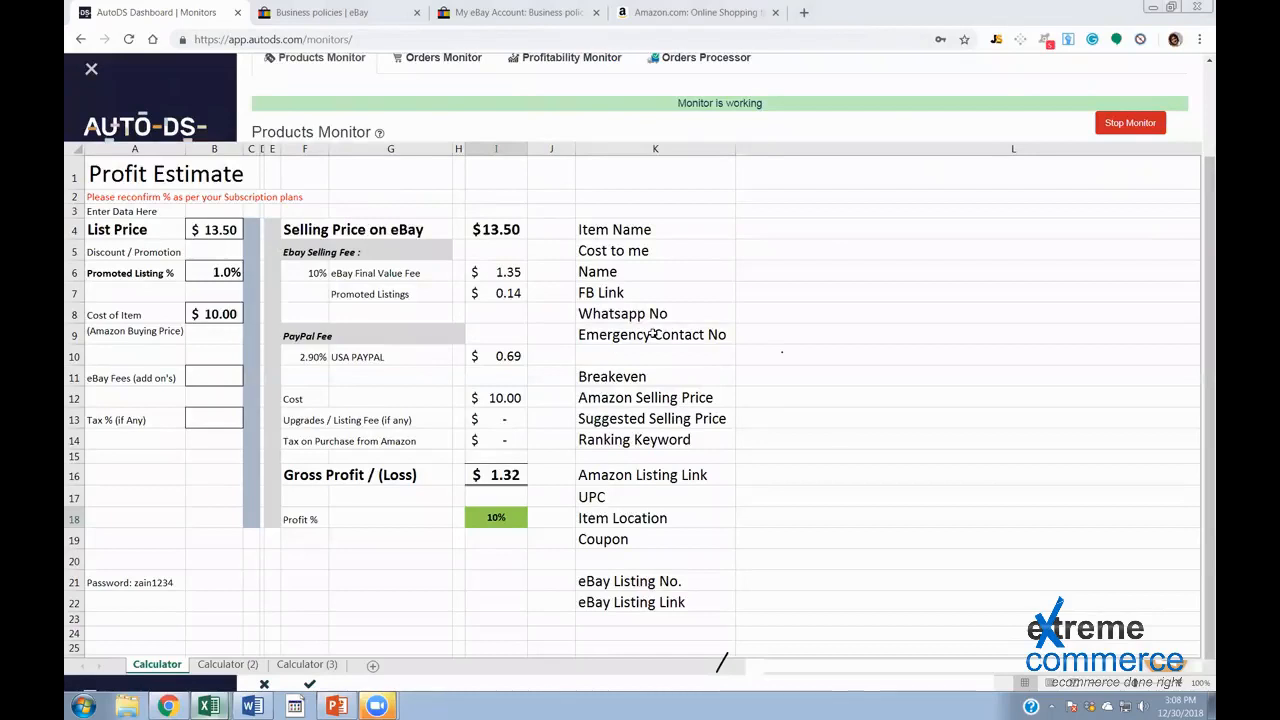
pyautogui.write('13')
pyautogui.press('Return')
pyautogui.write('12.50')
pyautogui.press('Return')
pyautogui.press('Up')
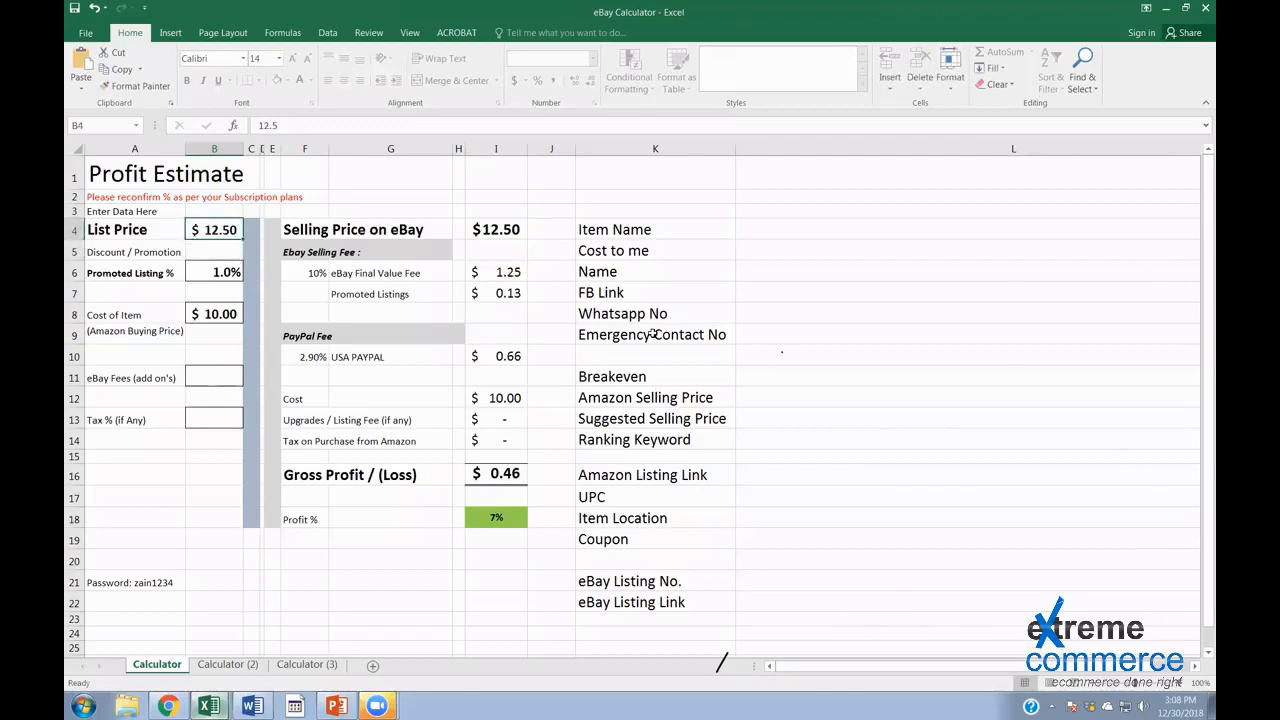
# Try a list price of 12 in the calculator and check the gross profit
pyautogui.write('12')
pyautogui.press('Return')
pyautogui.press('Right')
pyautogui.press('Right')
pyautogui.press('Right')
pyautogui.press('Right')
pyautogui.press('Right')
pyautogui.click(533, 474)
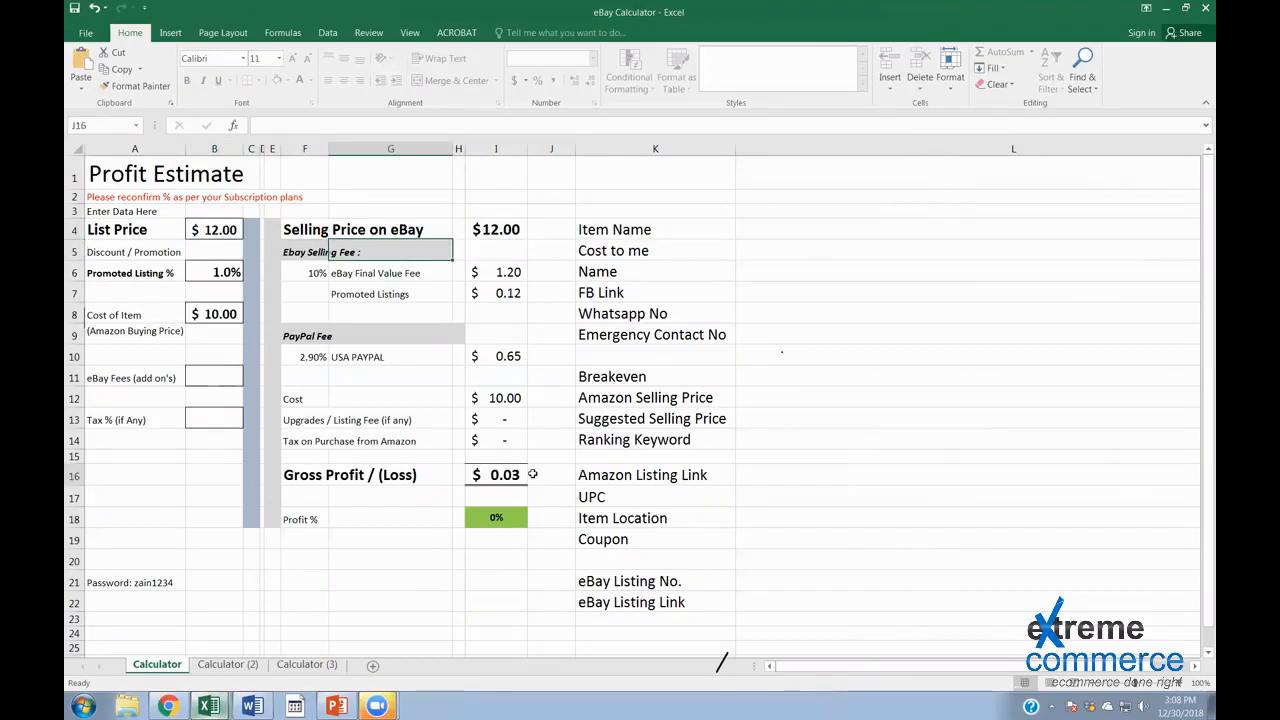
# Try a list price of 11.5 in the calculator and check the gross profit or loss
pyautogui.click(212, 222)
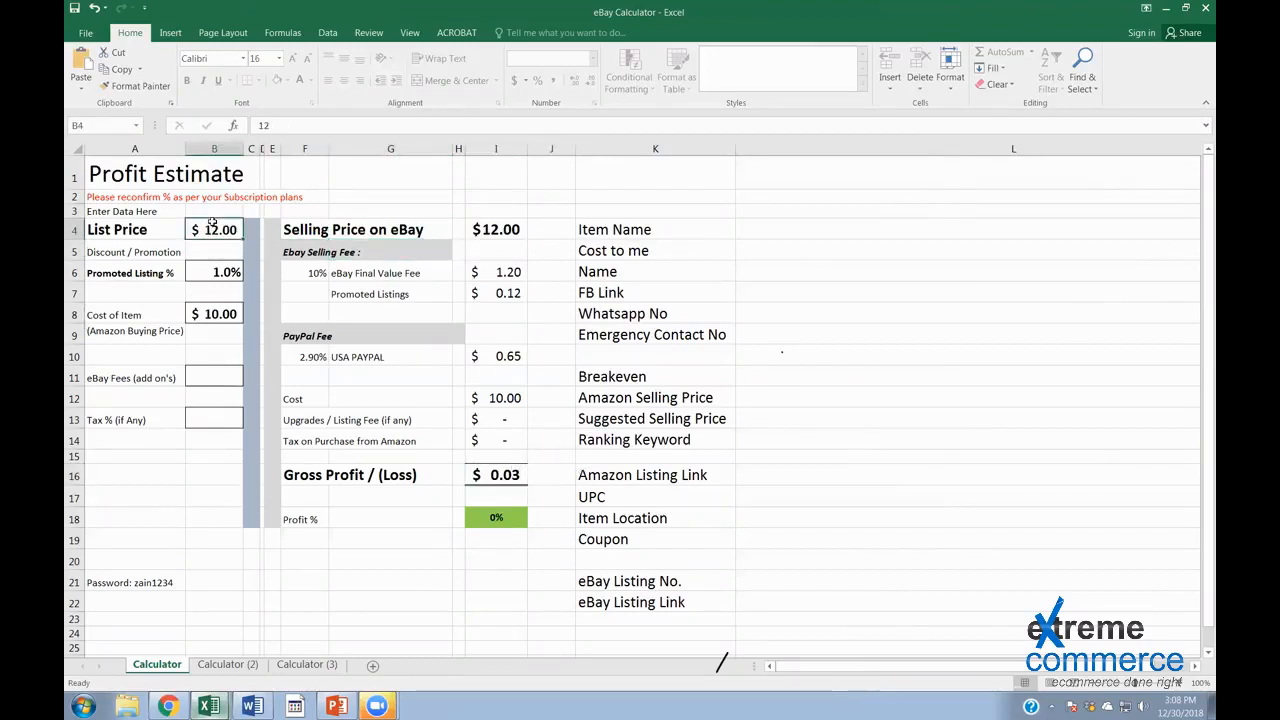
pyautogui.write('11.5')
pyautogui.hotkey('ctrl', 'Return')
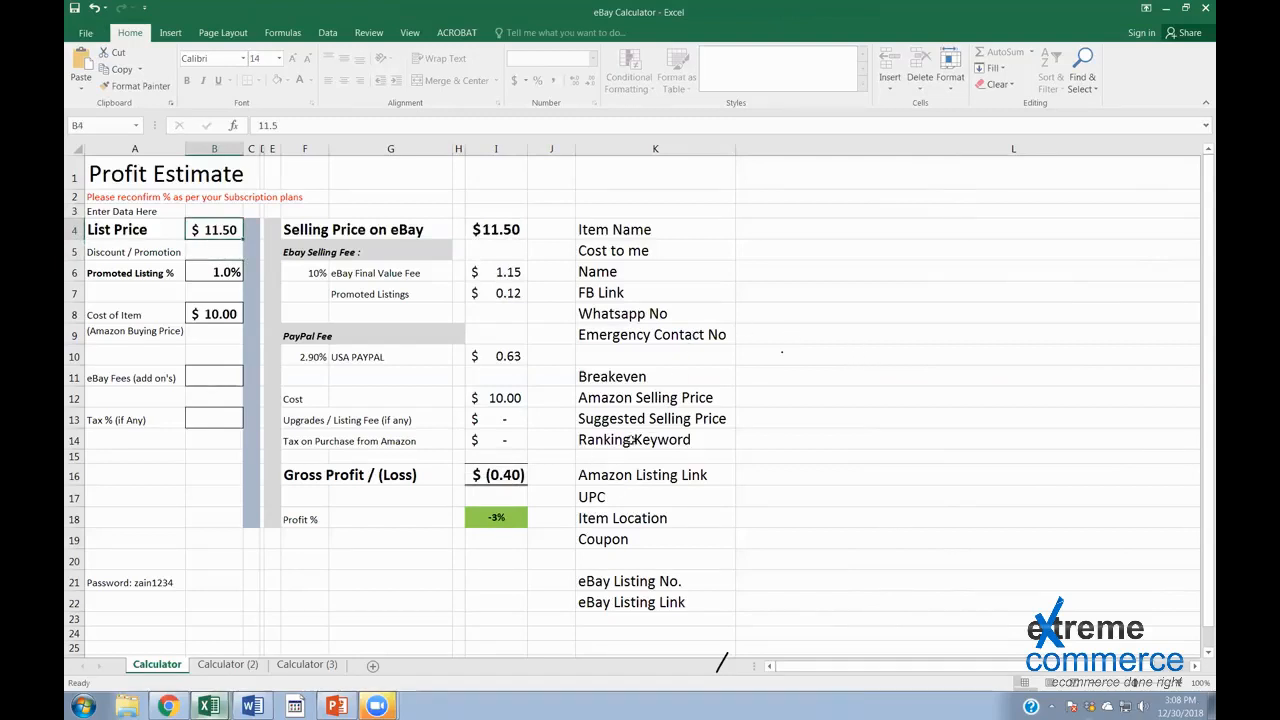
pyautogui.click(504, 474)
# Set the calculator's list price to 12
pyautogui.click(219, 236)
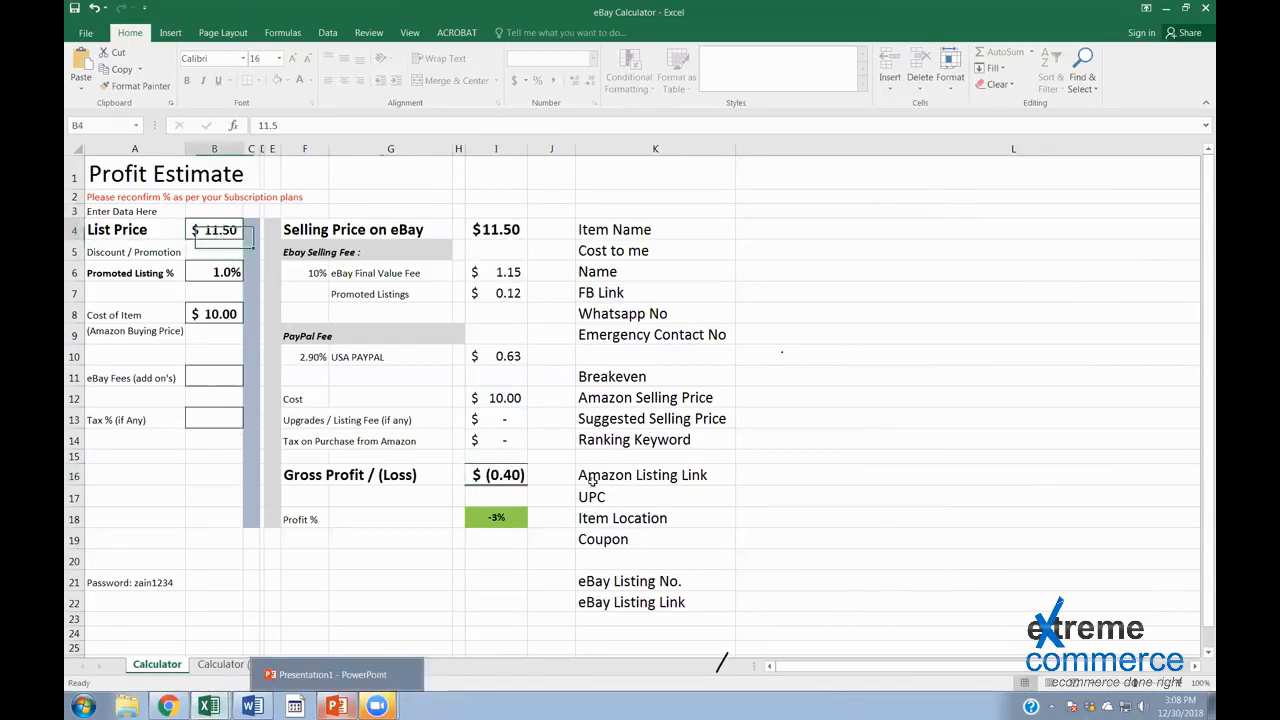
pyautogui.write('41')
pyautogui.press('BackSpace')
pyautogui.press('BackSpace')
pyautogui.write('12')
pyautogui.press('Return')
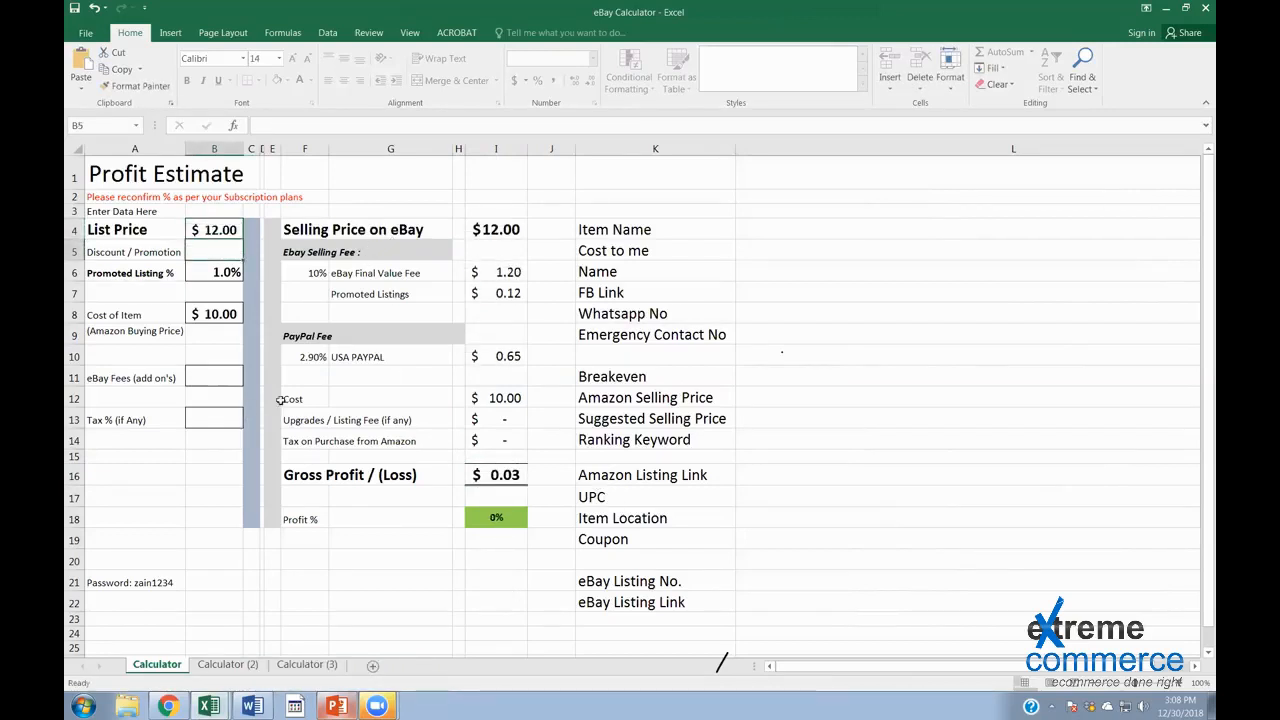
# Return to the Amazon settings in Chrome and examine the Minimum Profit $ Per Product and Sold By Amazon Break Even settings
pyautogui.click(174, 702)
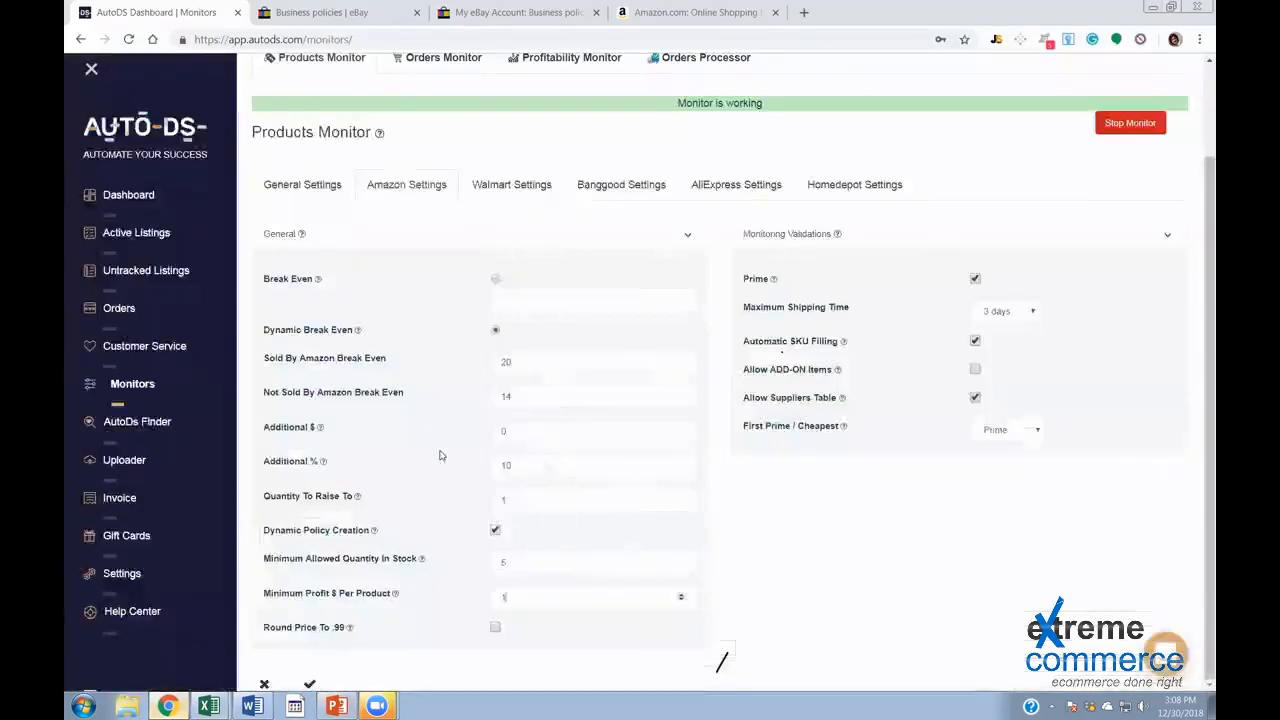
pyautogui.click(546, 440)
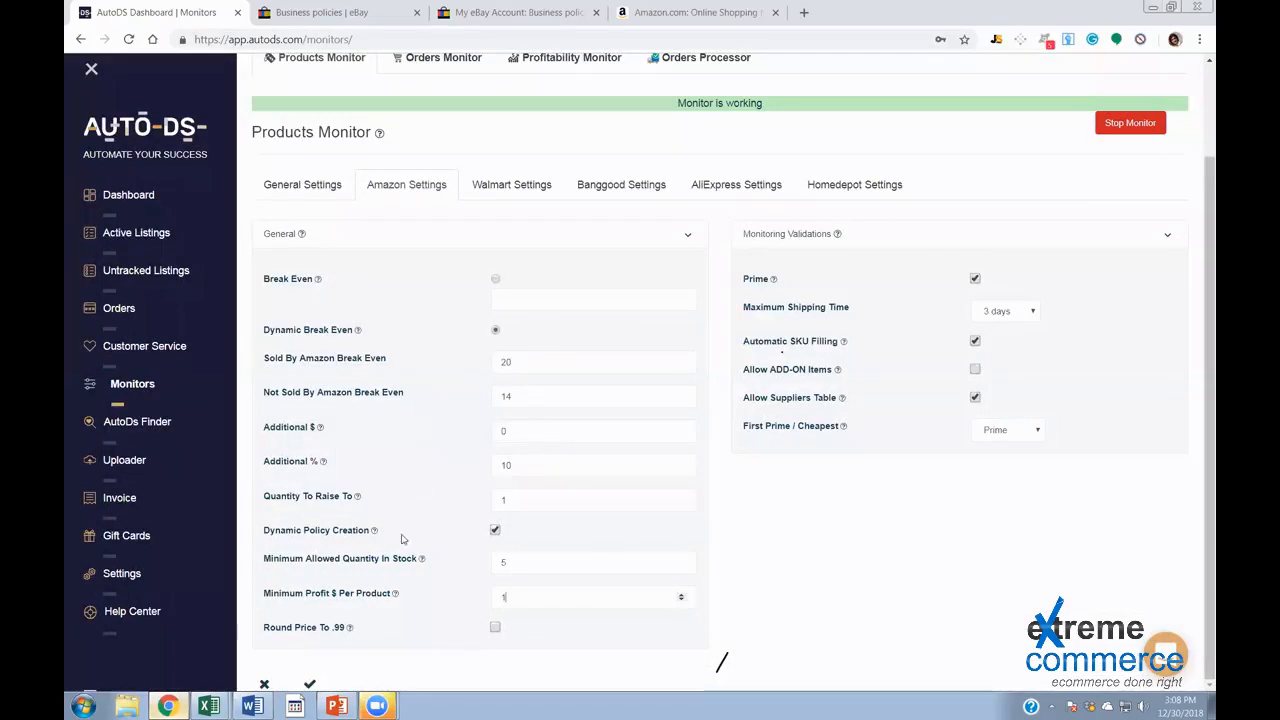
pyautogui.moveTo(415, 617); pyautogui.dragTo(529, 593)
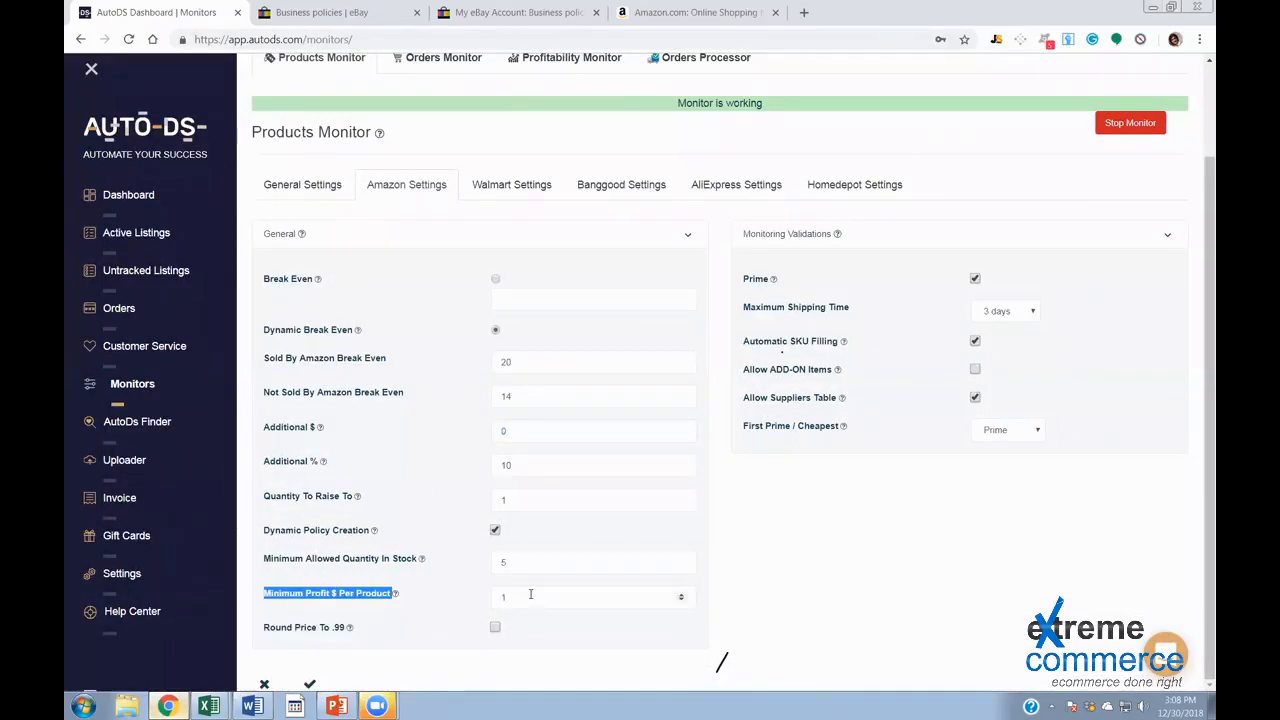
pyautogui.click(530, 594)
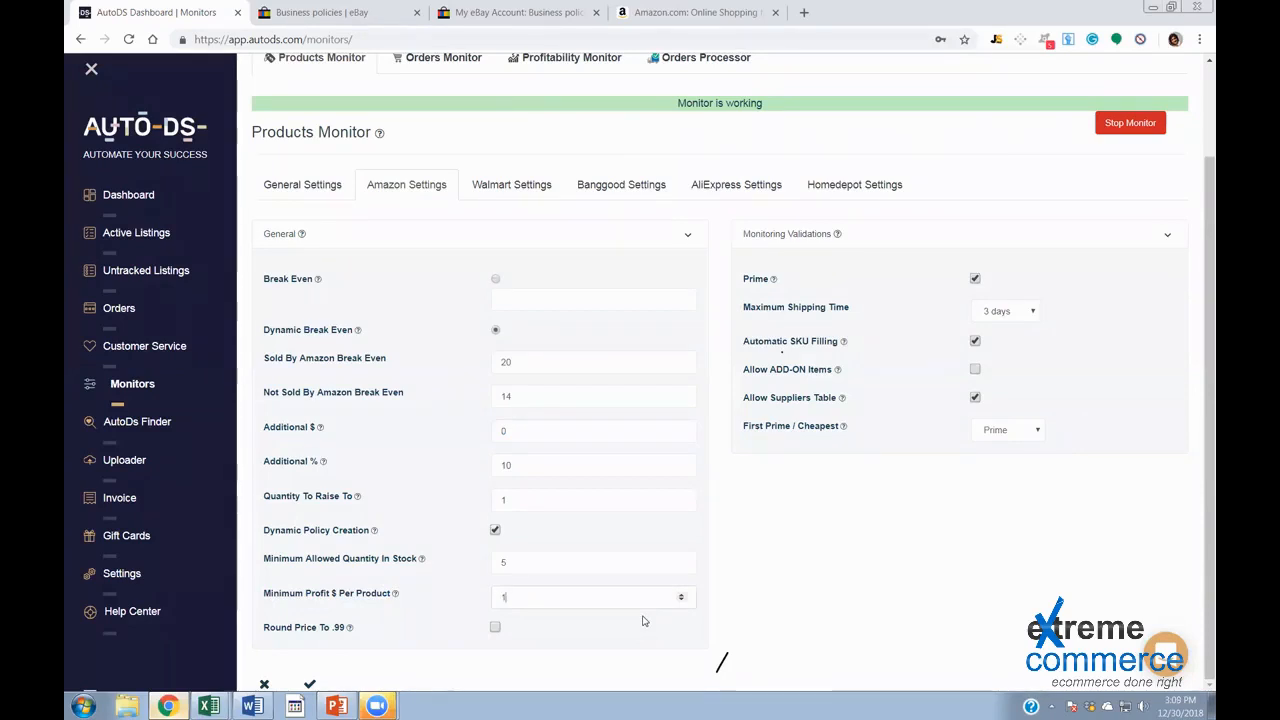
pyautogui.doubleClick(517, 594)
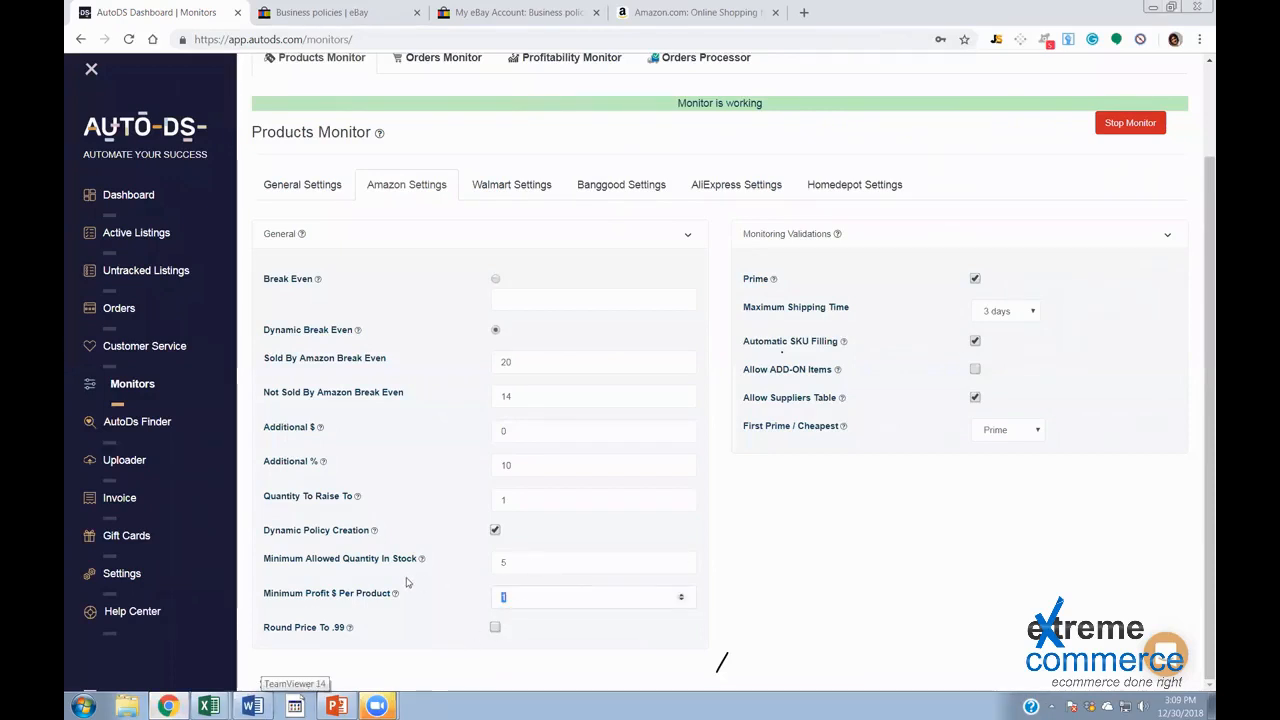
pyautogui.click(290, 644)
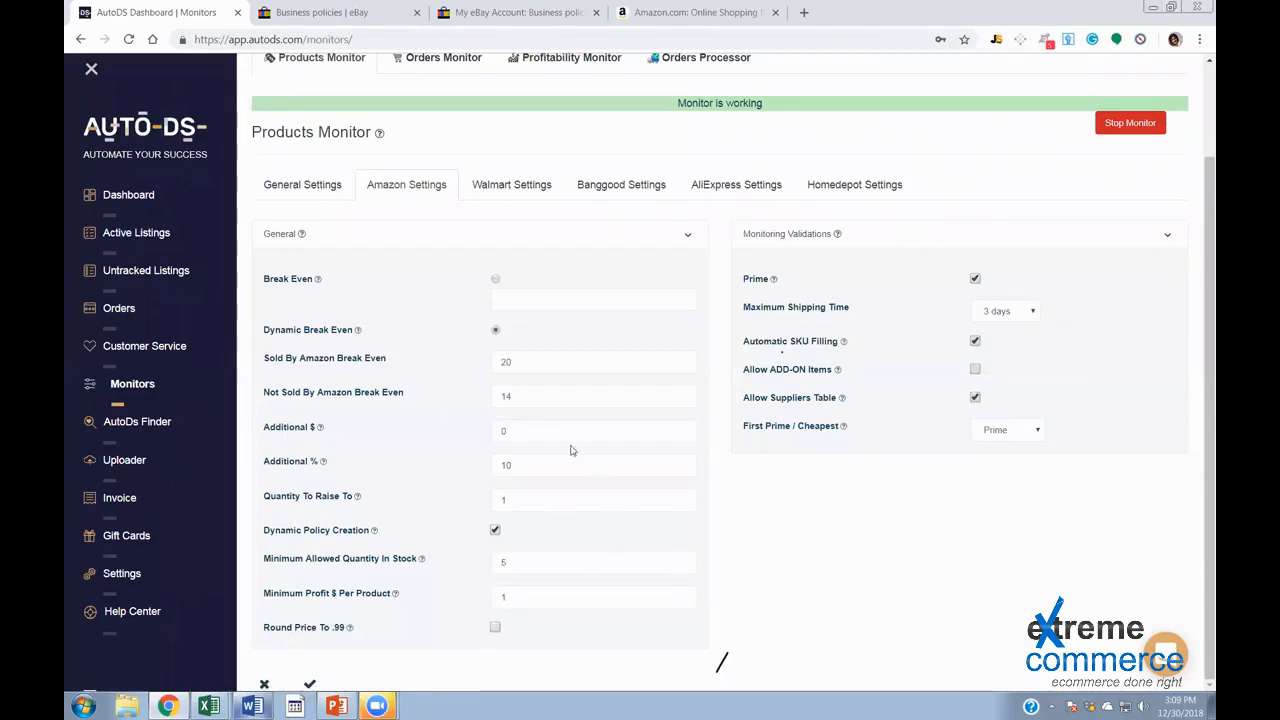
pyautogui.moveTo(520, 365); pyautogui.dragTo(445, 362)
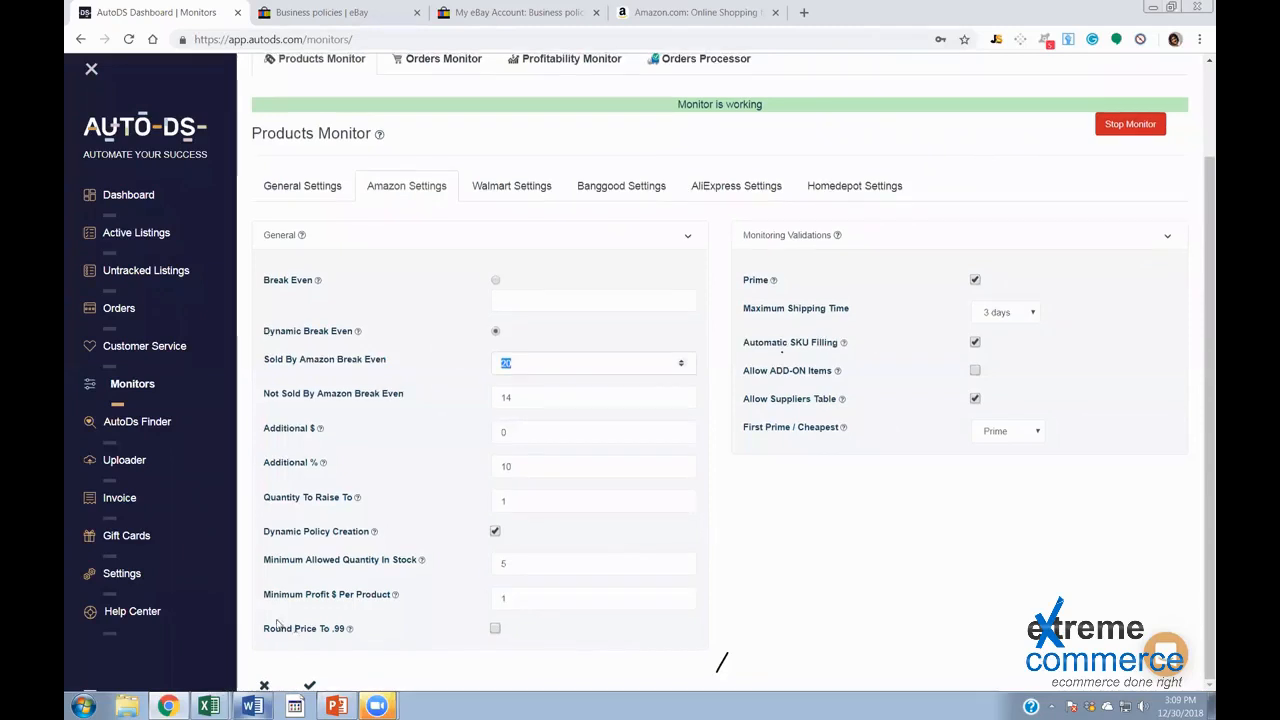
pyautogui.scroll(2, 271, 574)
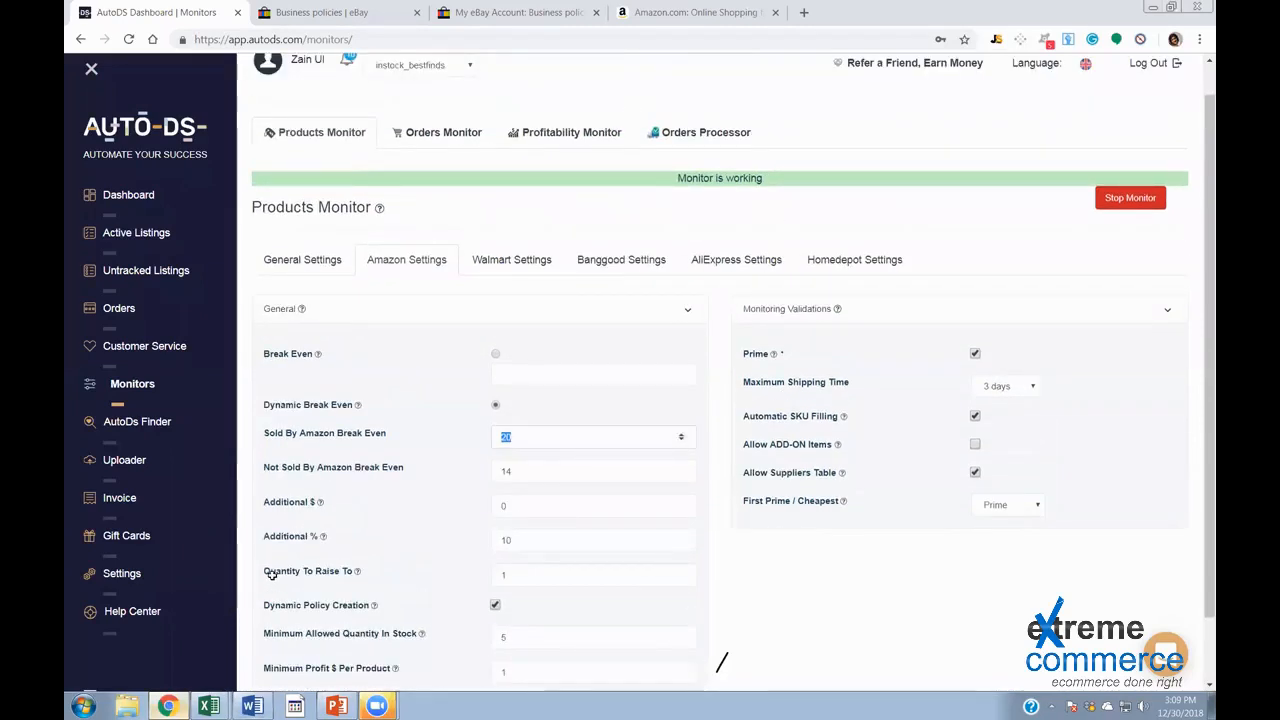
# Switch to the eBay Calculator in Excel and try a list price of 12.66 to check the gross profit
pyautogui.hotkey('alt', 'Tab')
pyautogui.click(205, 234)
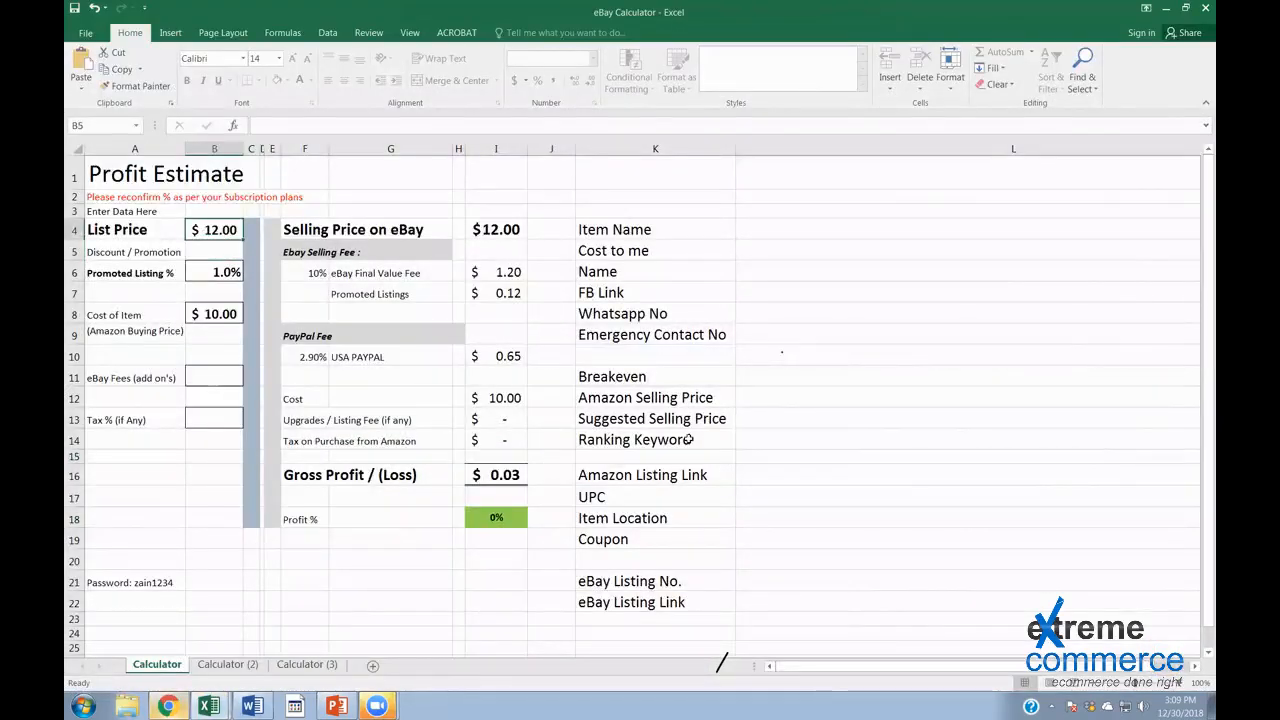
pyautogui.write('12.66')
pyautogui.press('Return')
pyautogui.click(222, 230)
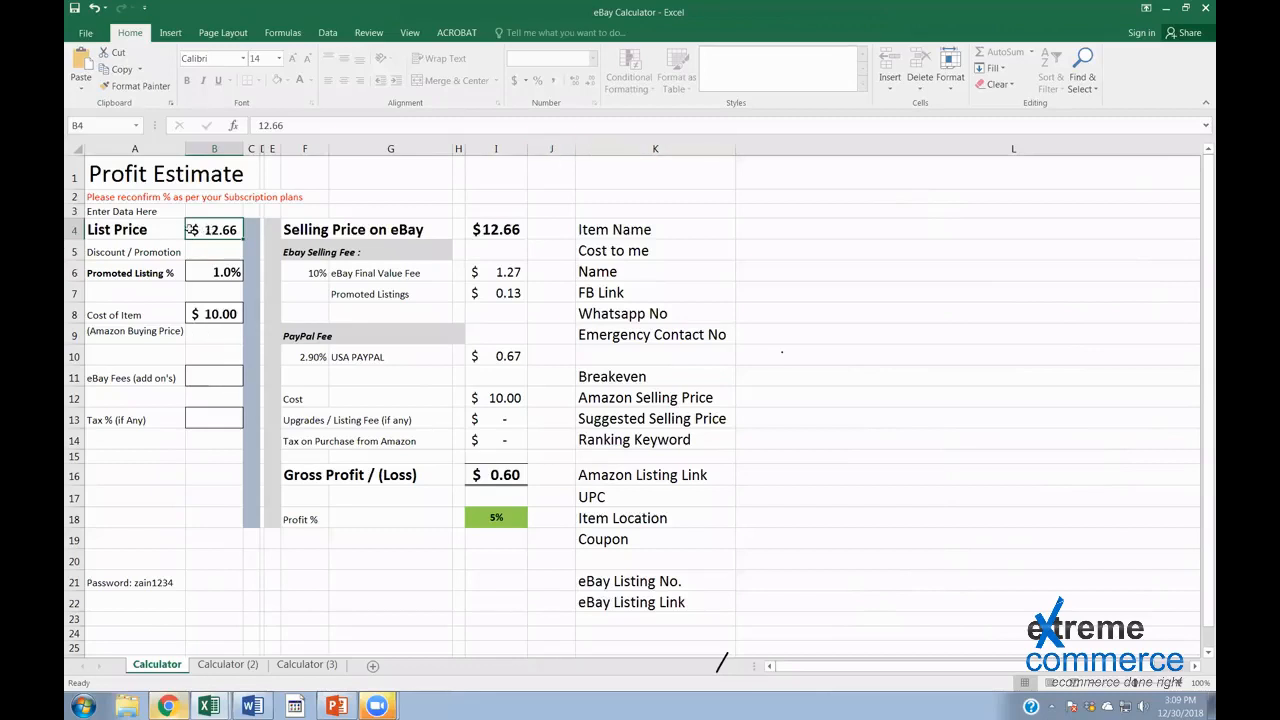
# Try list prices of 12, 11.99 and 11.50 in turn to compare the gross profit or loss
pyautogui.write('12')
pyautogui.press('Return')
pyautogui.press('Up')
pyautogui.write('11.99')
pyautogui.press('Return')
pyautogui.press('Up')
pyautogui.write('11.50')
pyautogui.press('Return')
# Change the calculator's list price back to 12 and check the gross profit
pyautogui.press('Up')
pyautogui.write('11')
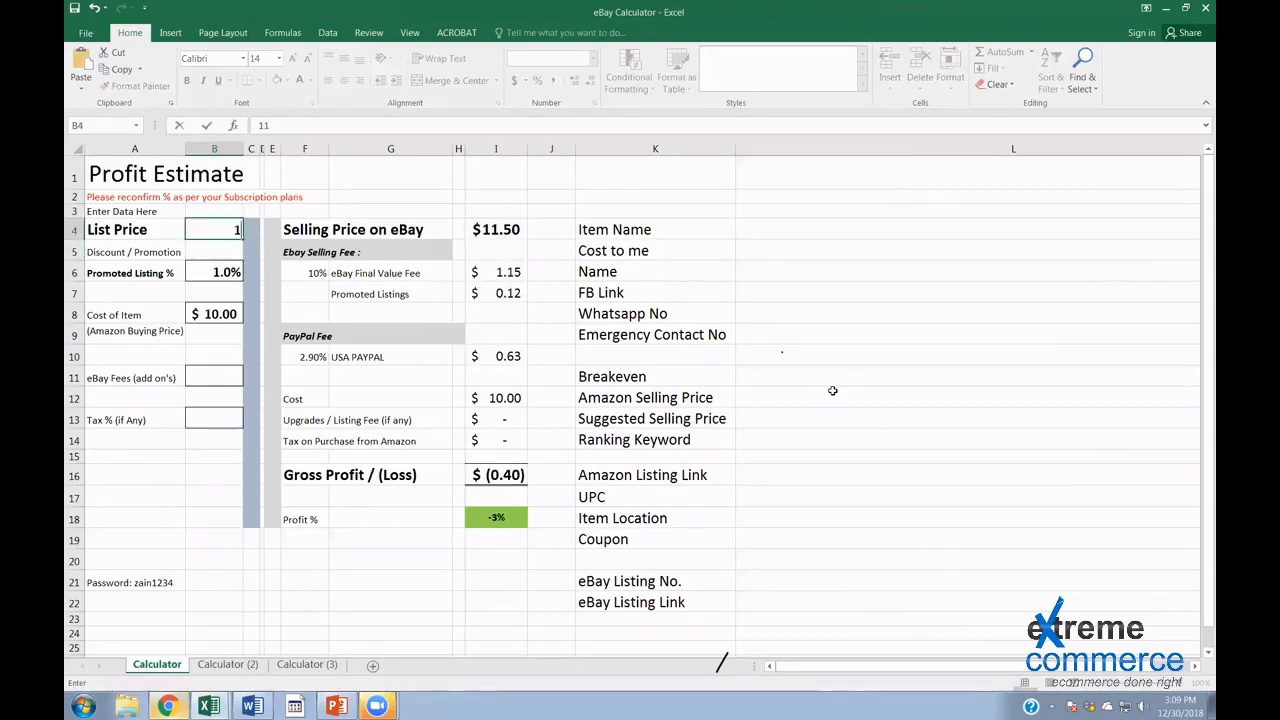
pyautogui.press('BackSpace')
pyautogui.write('2')
pyautogui.press('Return')
# Set the calculator's list price to 11.99
pyautogui.press('Up')
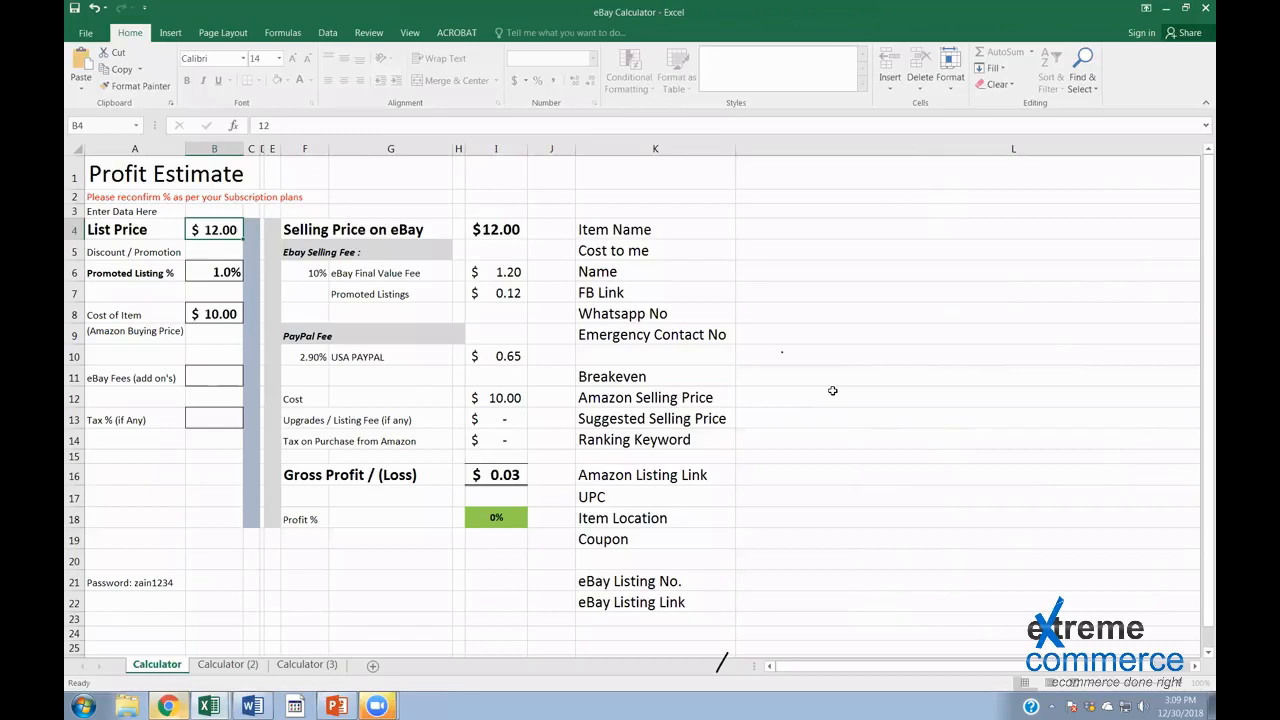
pyautogui.write('11')
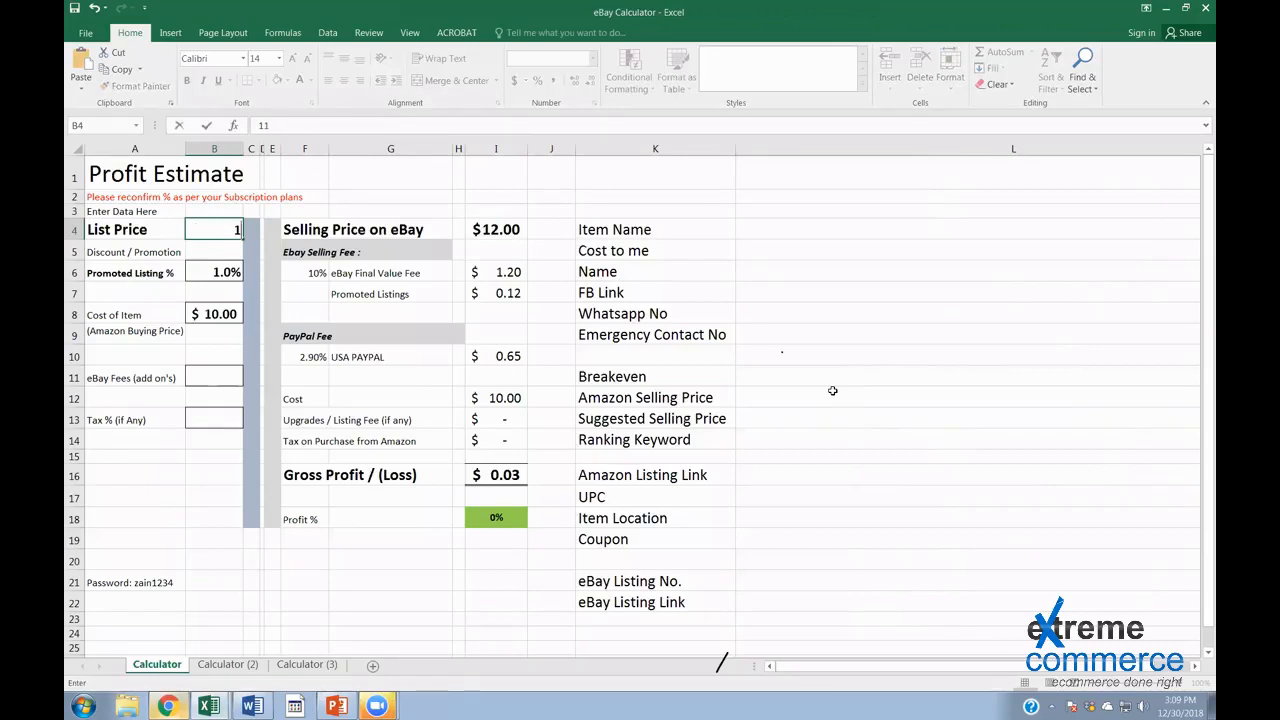
pyautogui.write('.99')
pyautogui.press('Return')
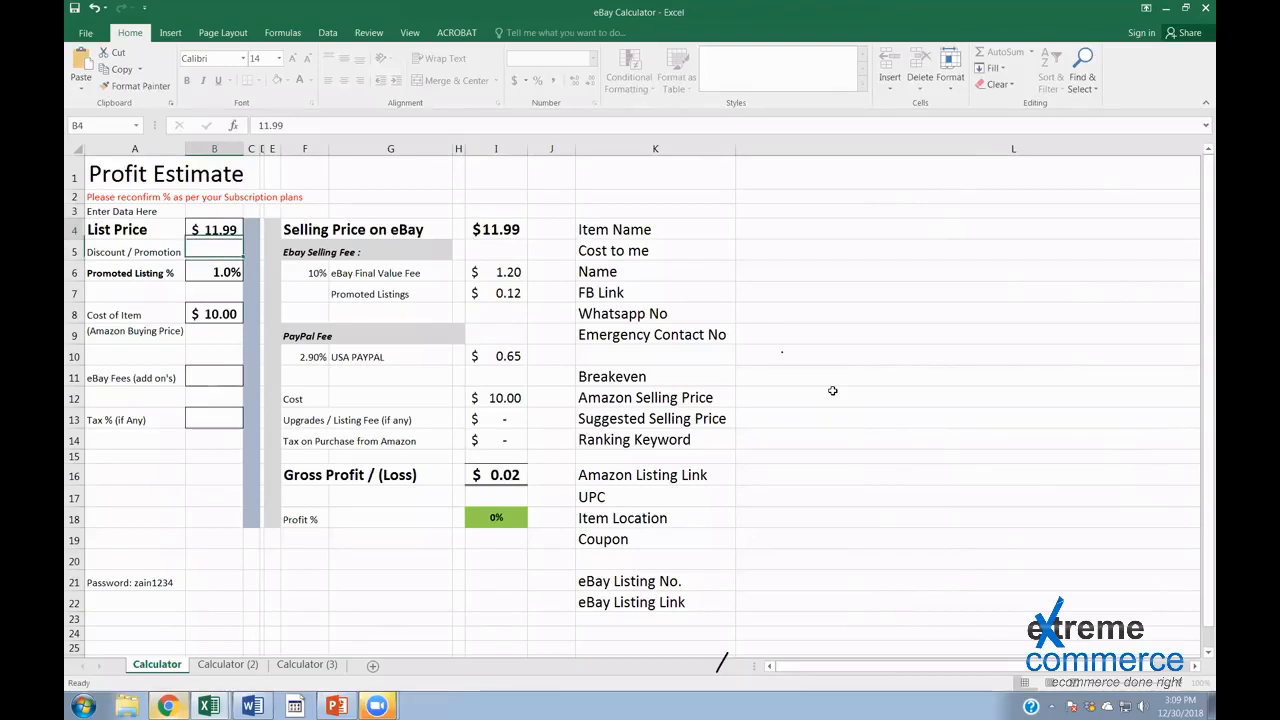
pyautogui.press('Up')
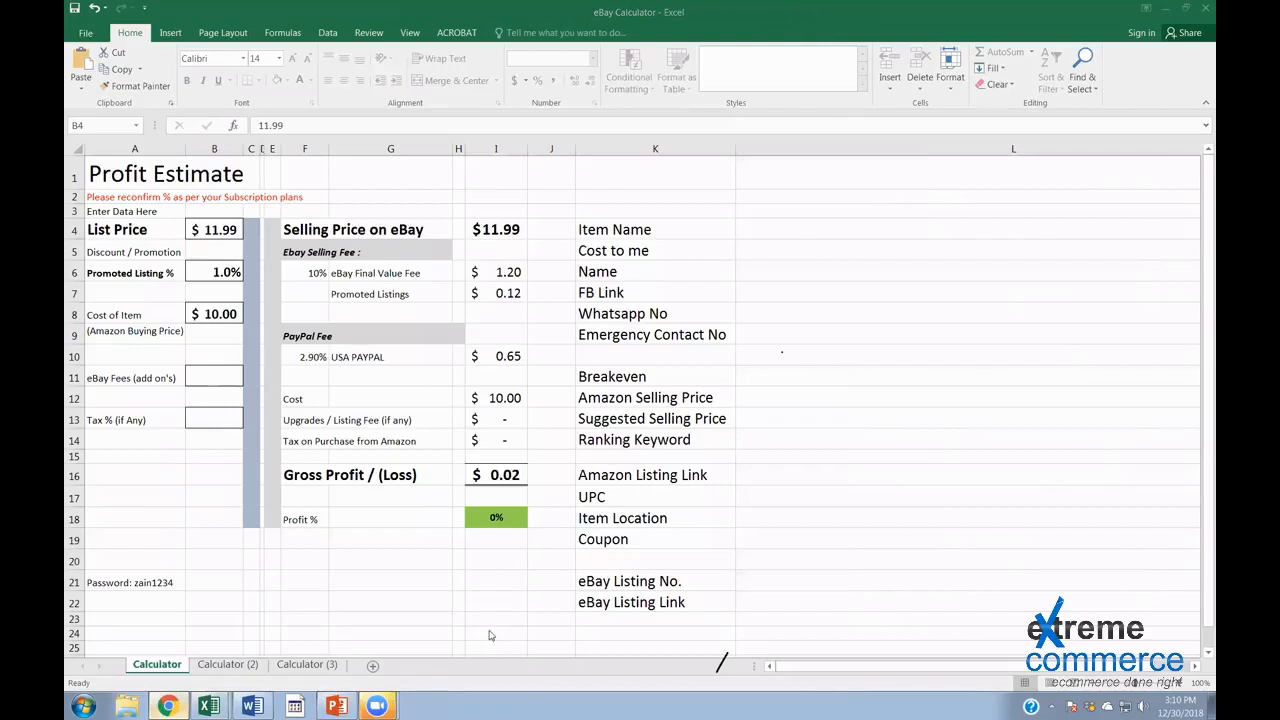
# Return to the Amazon settings in Chrome and examine the Prime option under Monitoring Validations, leaving it enabled
pyautogui.hotkey('alt', 'Tab')
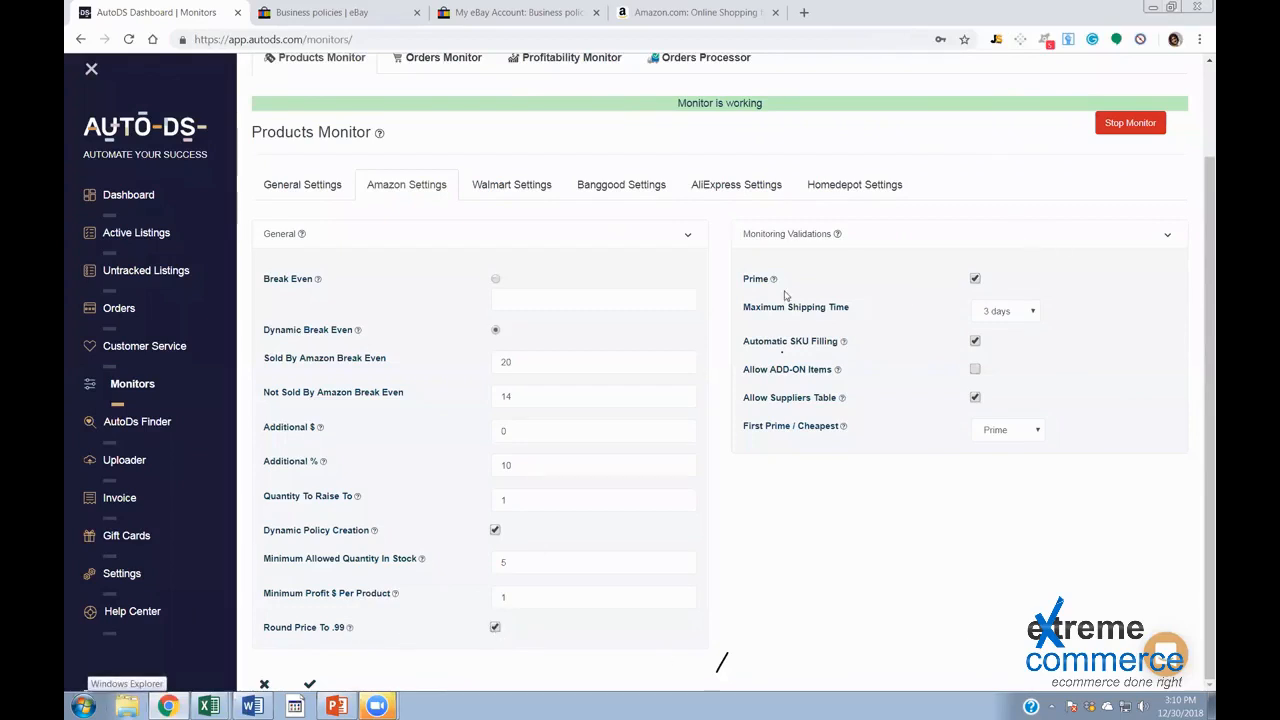
pyautogui.moveTo(743, 237); pyautogui.dragTo(851, 238)
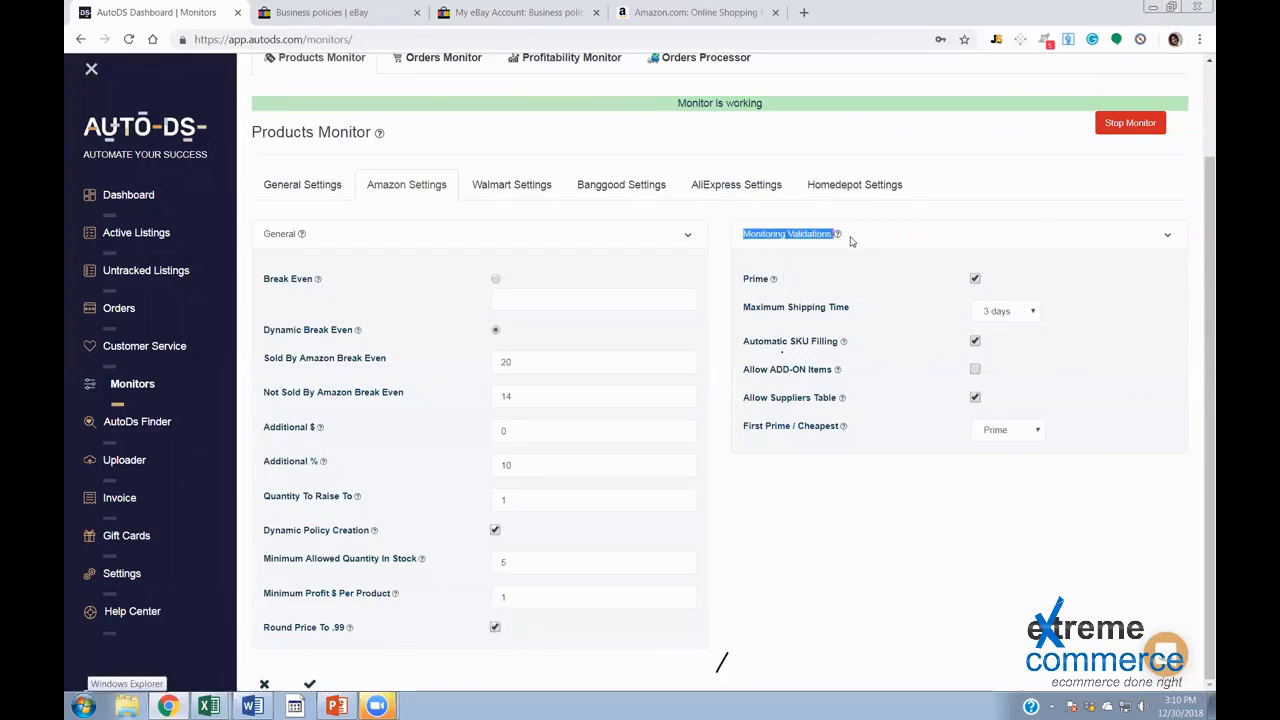
pyautogui.moveTo(740, 281); pyautogui.dragTo(818, 284)
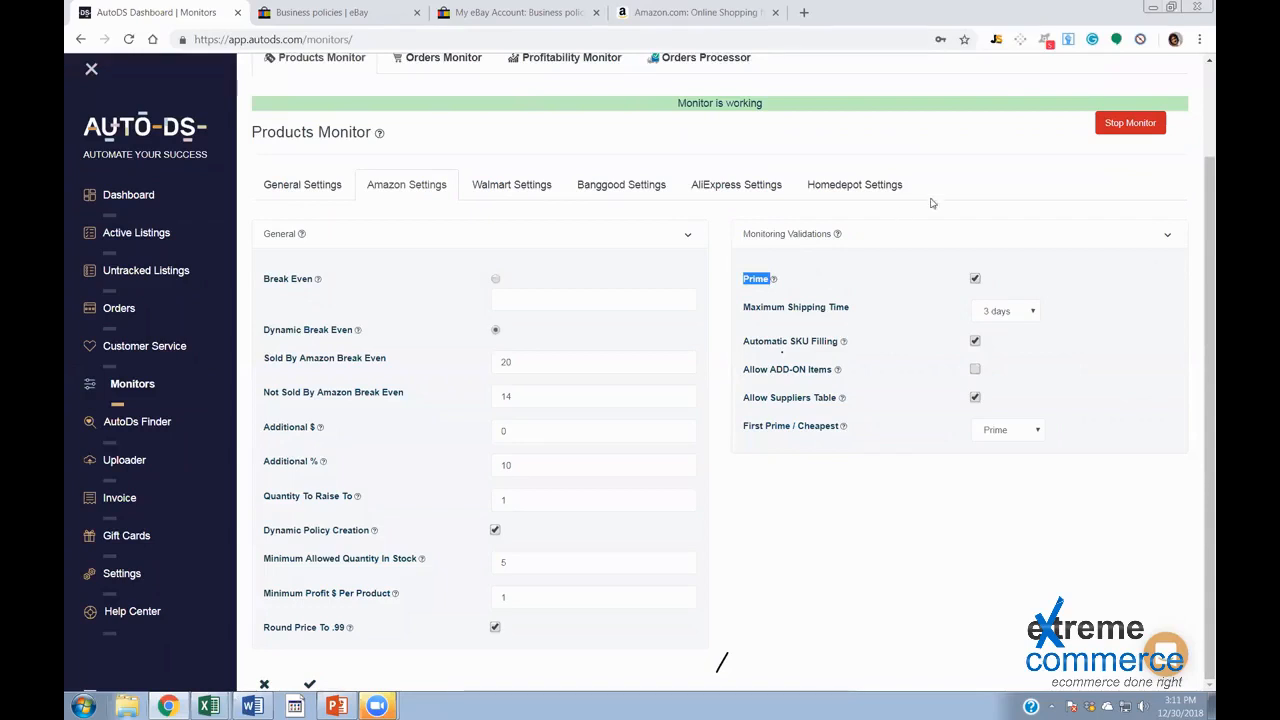
pyautogui.click(975, 279)
pyautogui.click(974, 279)
pyautogui.moveTo(737, 282); pyautogui.dragTo(828, 299)
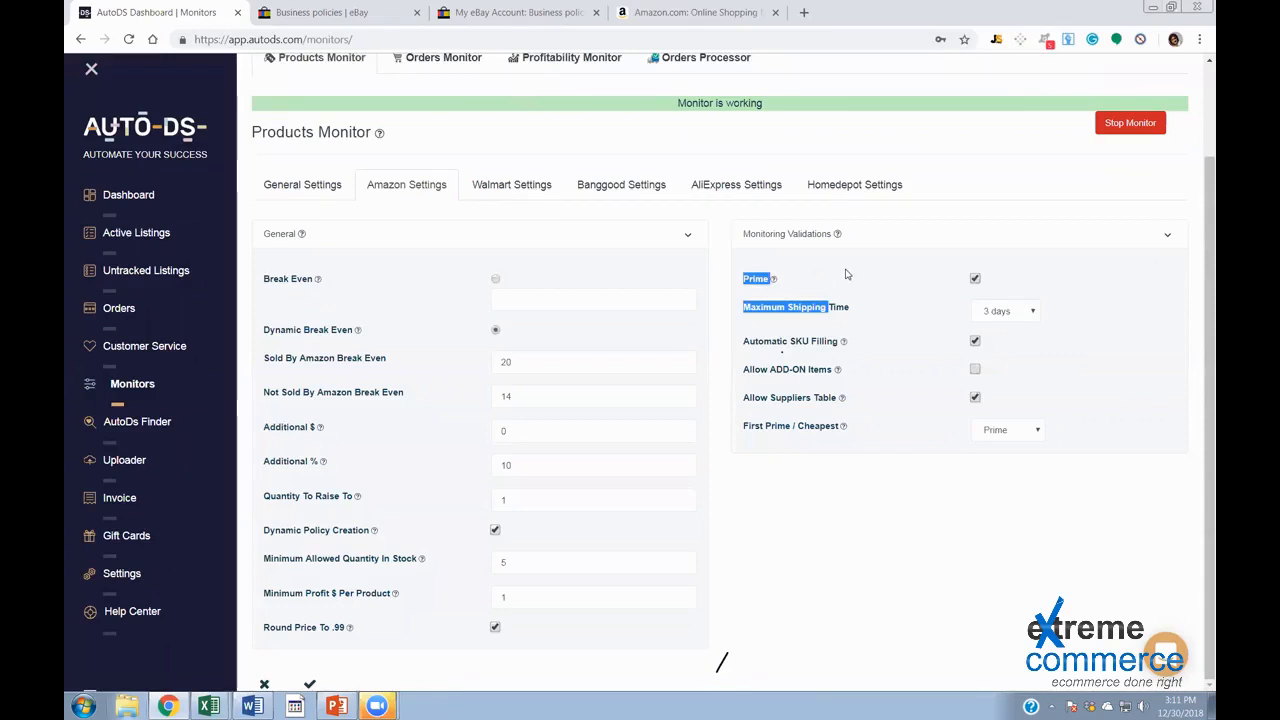
pyautogui.click(845, 274)
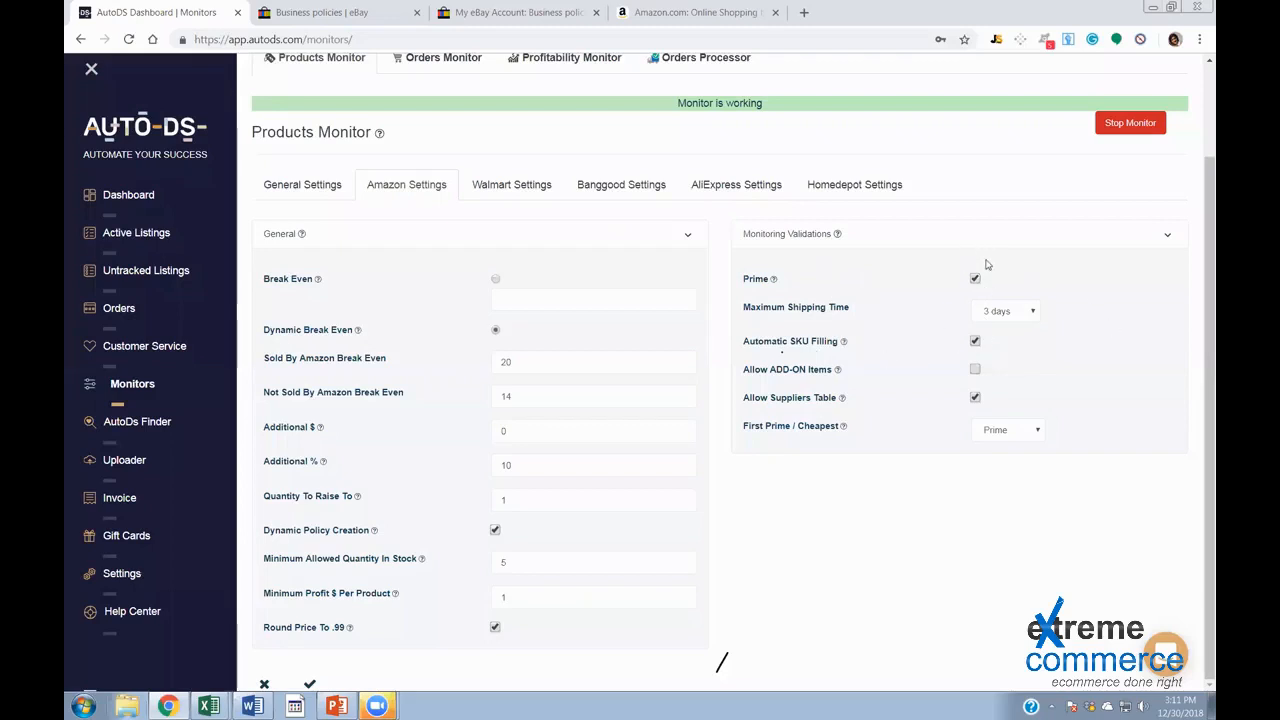
# Review the available Maximum Shipping Time options and select 3 days
pyautogui.moveTo(812, 307); pyautogui.dragTo(889, 317)
pyautogui.click(1002, 327)
pyautogui.click(1022, 312)
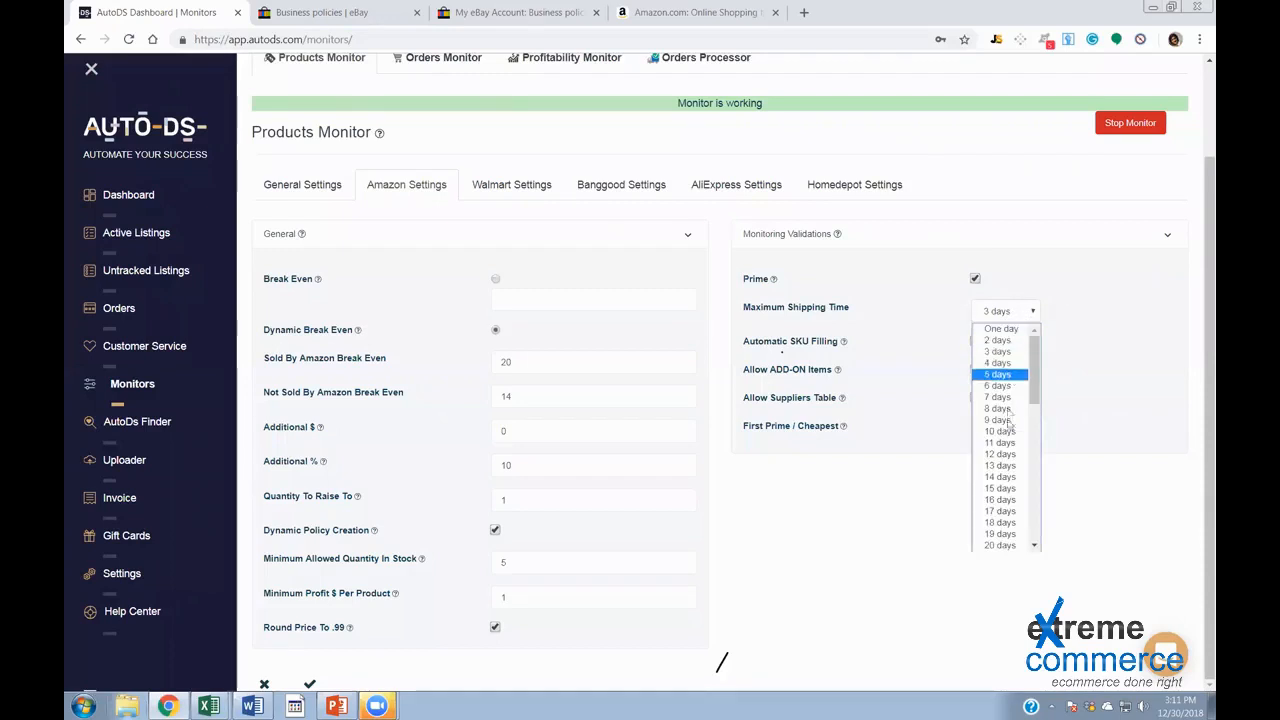
pyautogui.click(1000, 352)
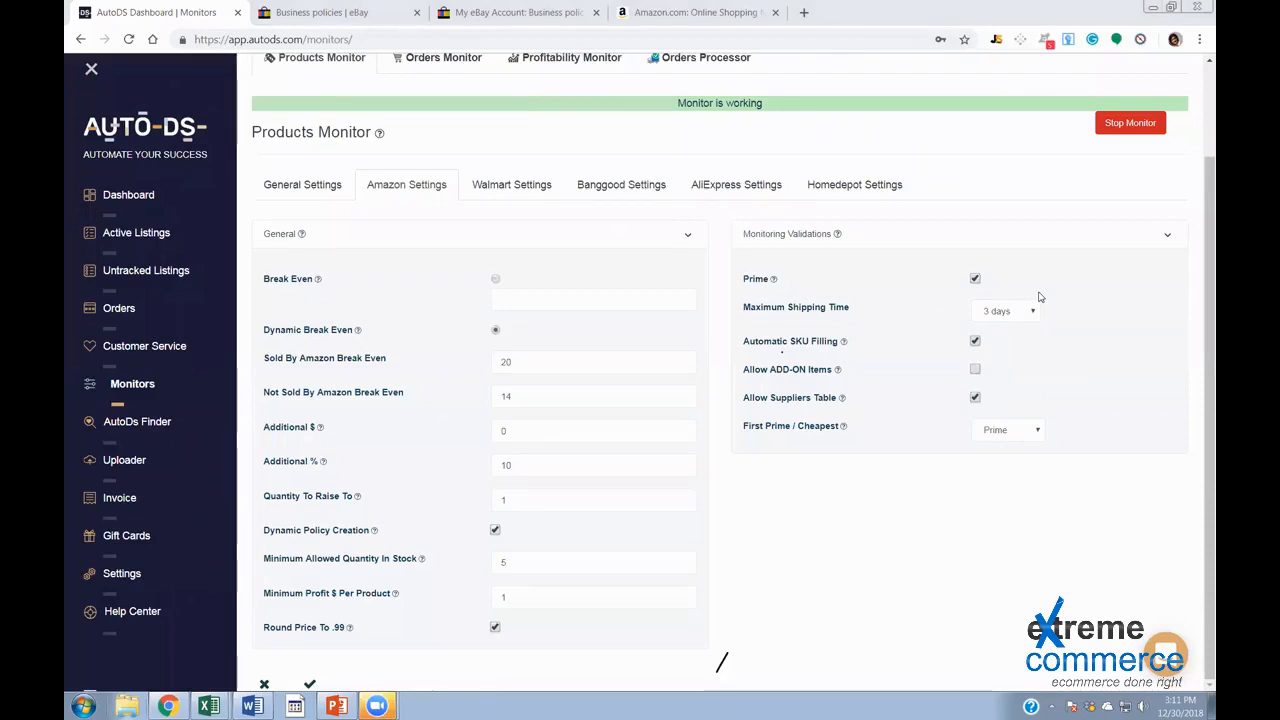
# Try a Maximum Shipping Time of One day and restore it to 3 days
pyautogui.click(998, 311)
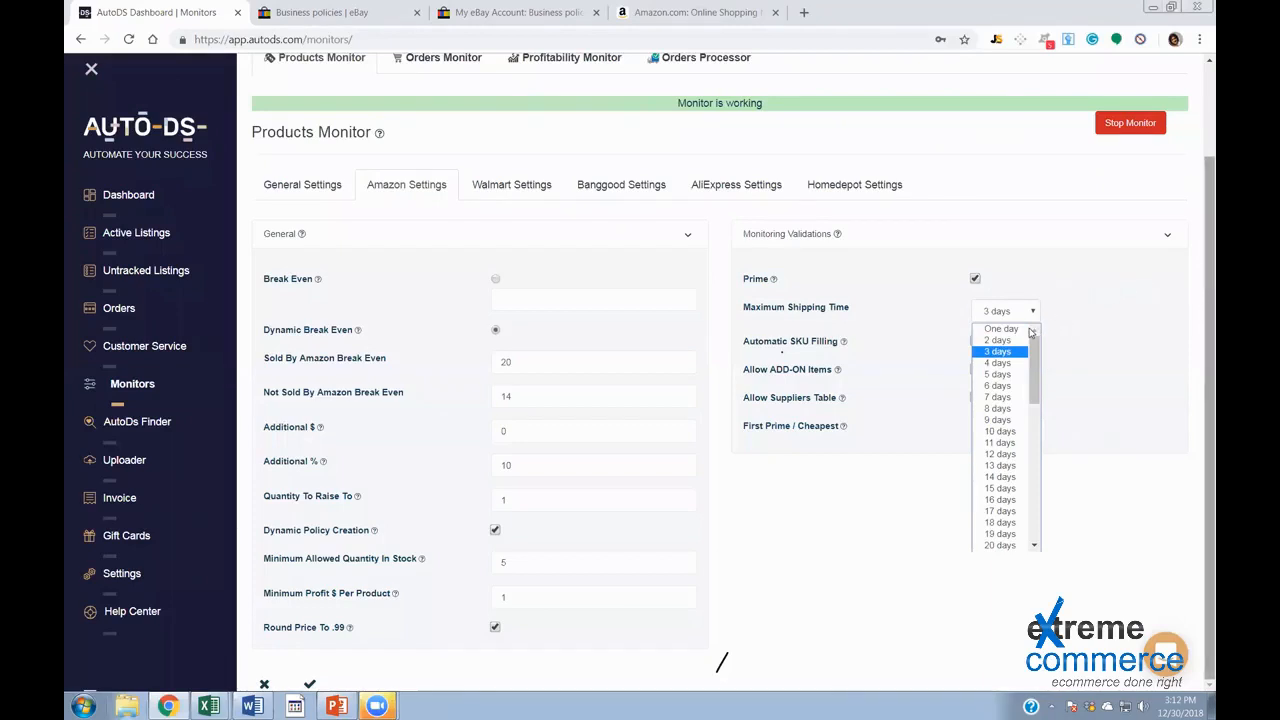
pyautogui.click(1010, 328)
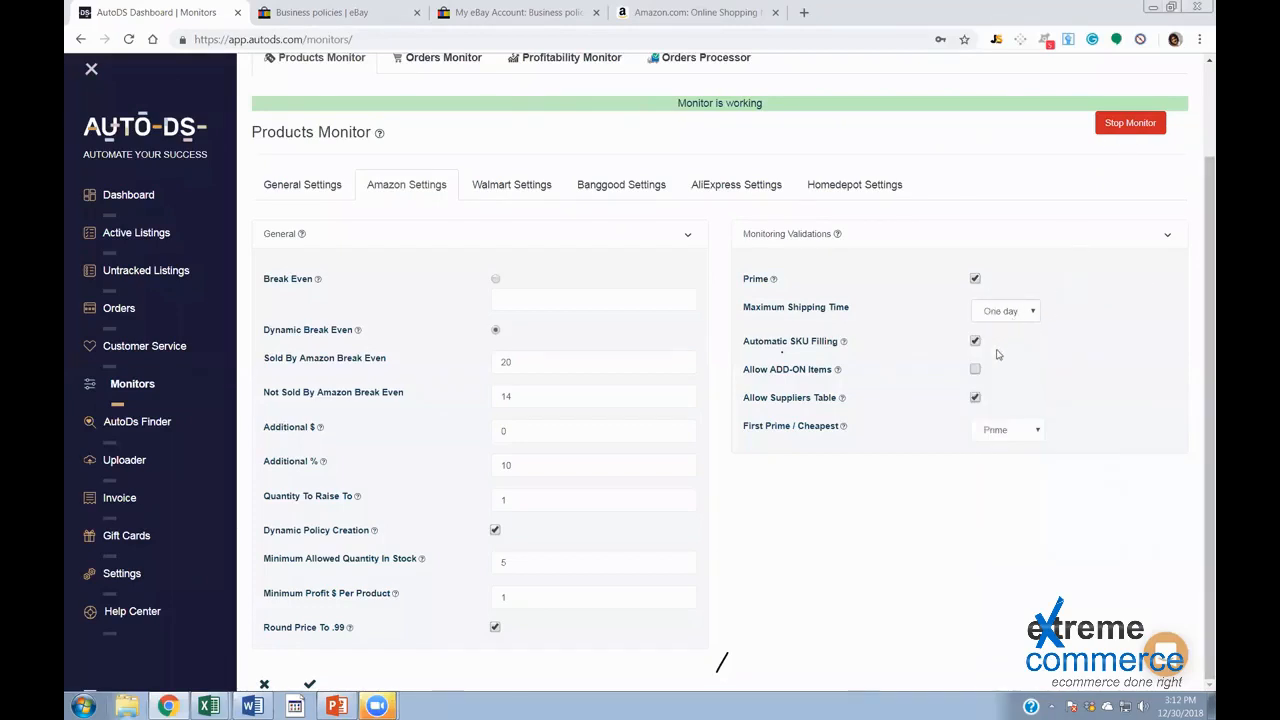
pyautogui.click(1017, 313)
pyautogui.click(1001, 354)
pyautogui.click(1005, 308)
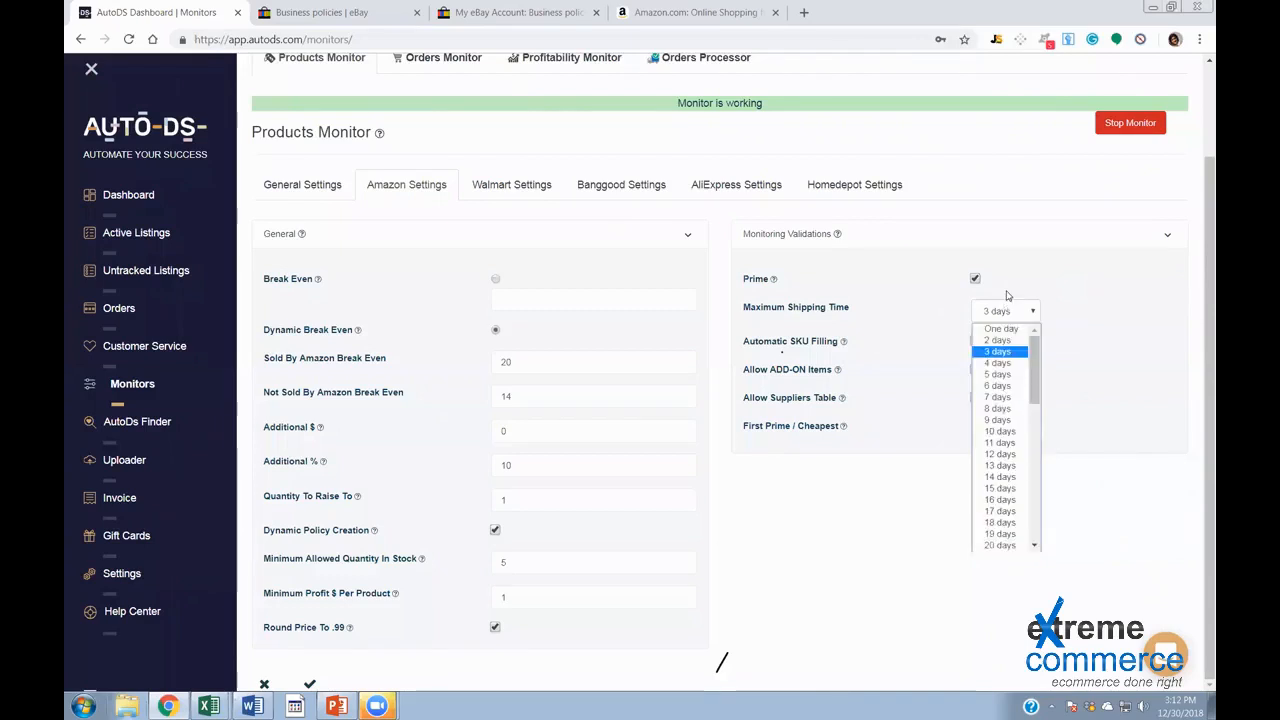
pyautogui.click(1008, 346)
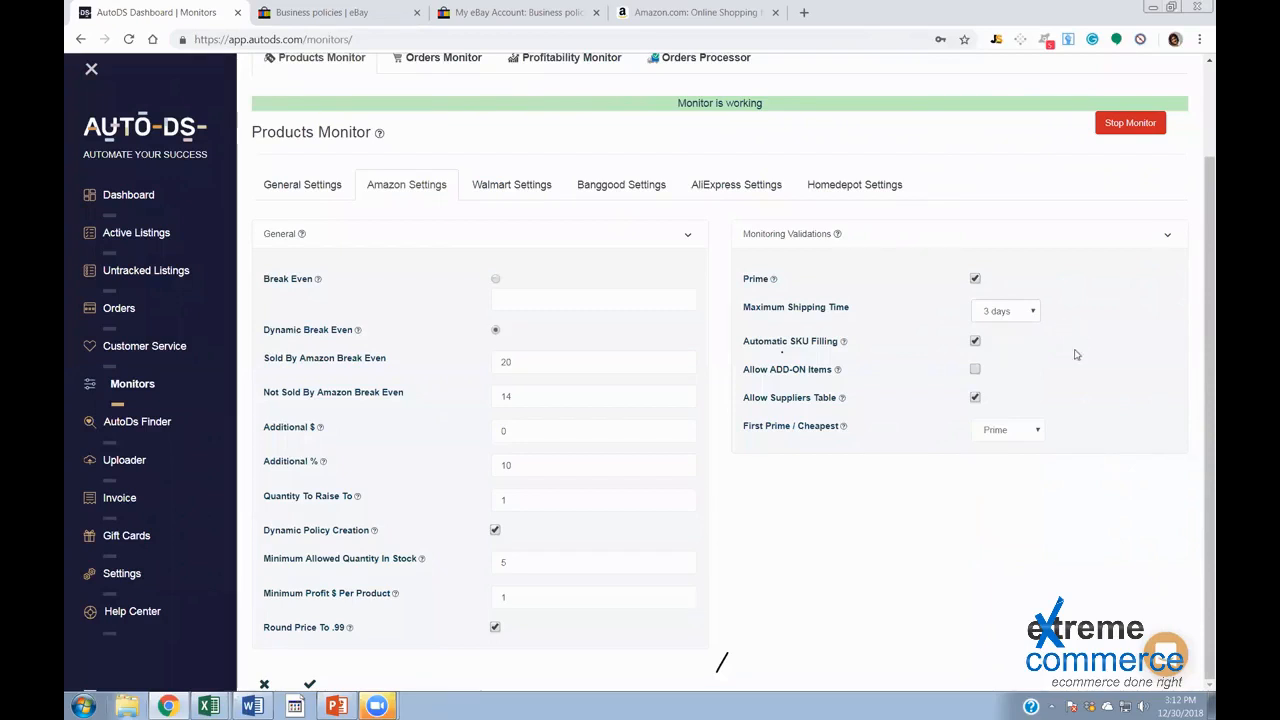
# Turn off Automatic SKU Filling and review the Allow Suppliers Table and First Prime / Cheapest settings, keeping Prime
pyautogui.click(975, 342)
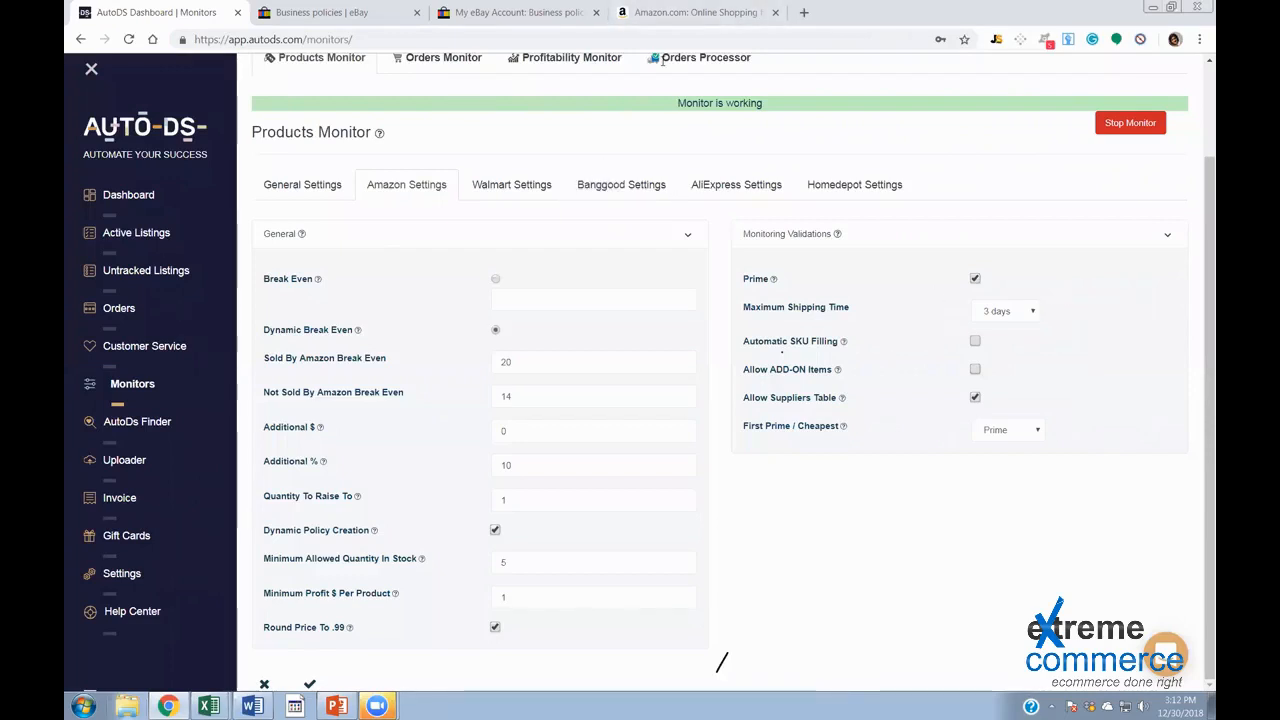
pyautogui.moveTo(743, 400); pyautogui.dragTo(872, 405)
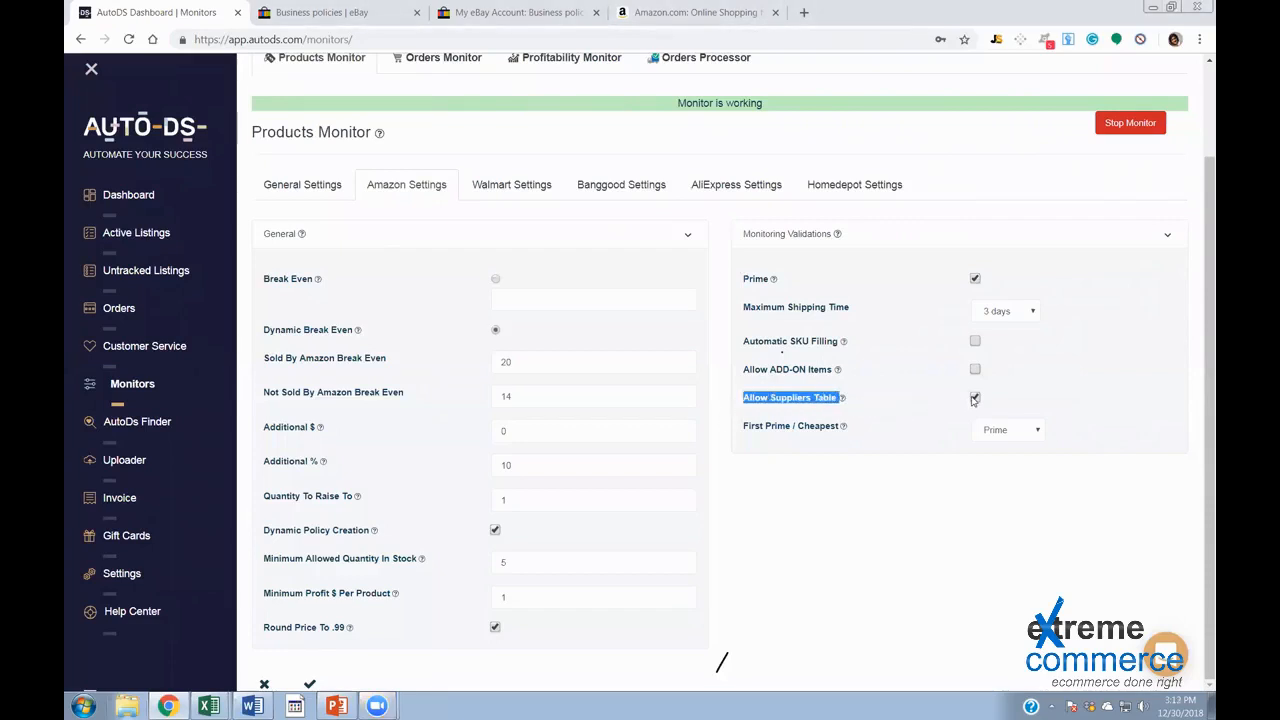
pyautogui.click(983, 401)
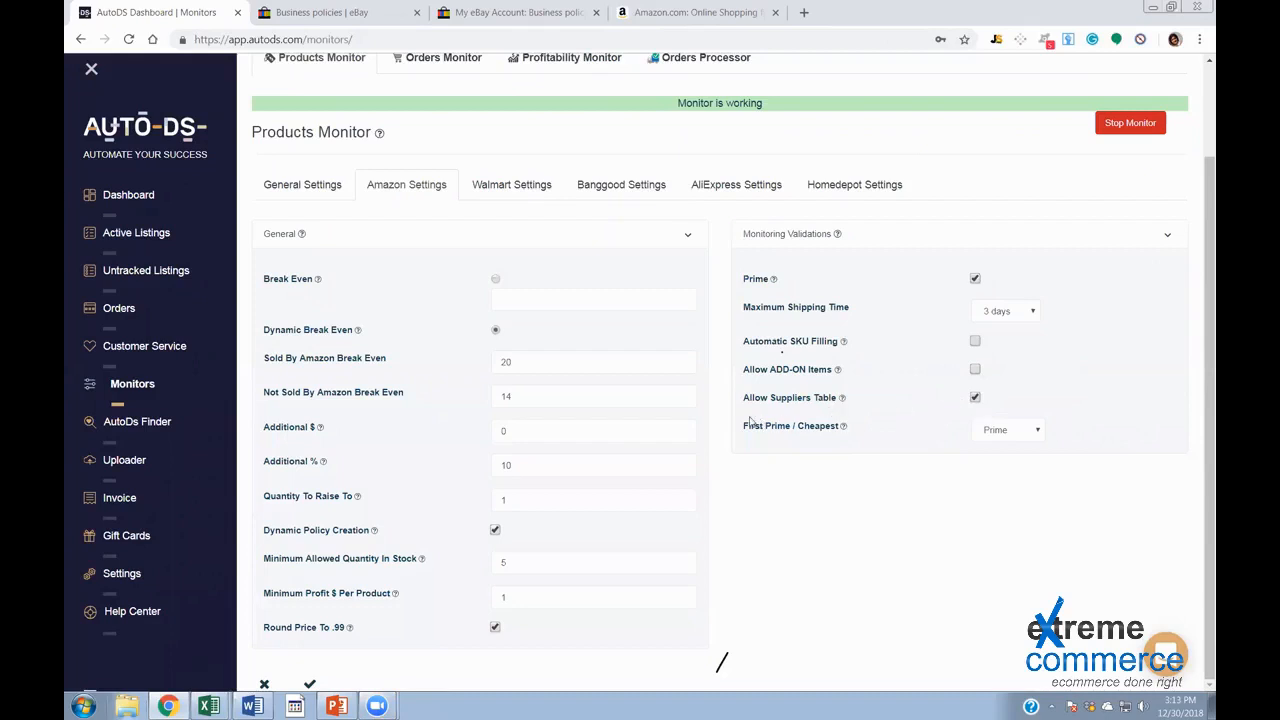
pyautogui.moveTo(745, 400); pyautogui.dragTo(987, 405)
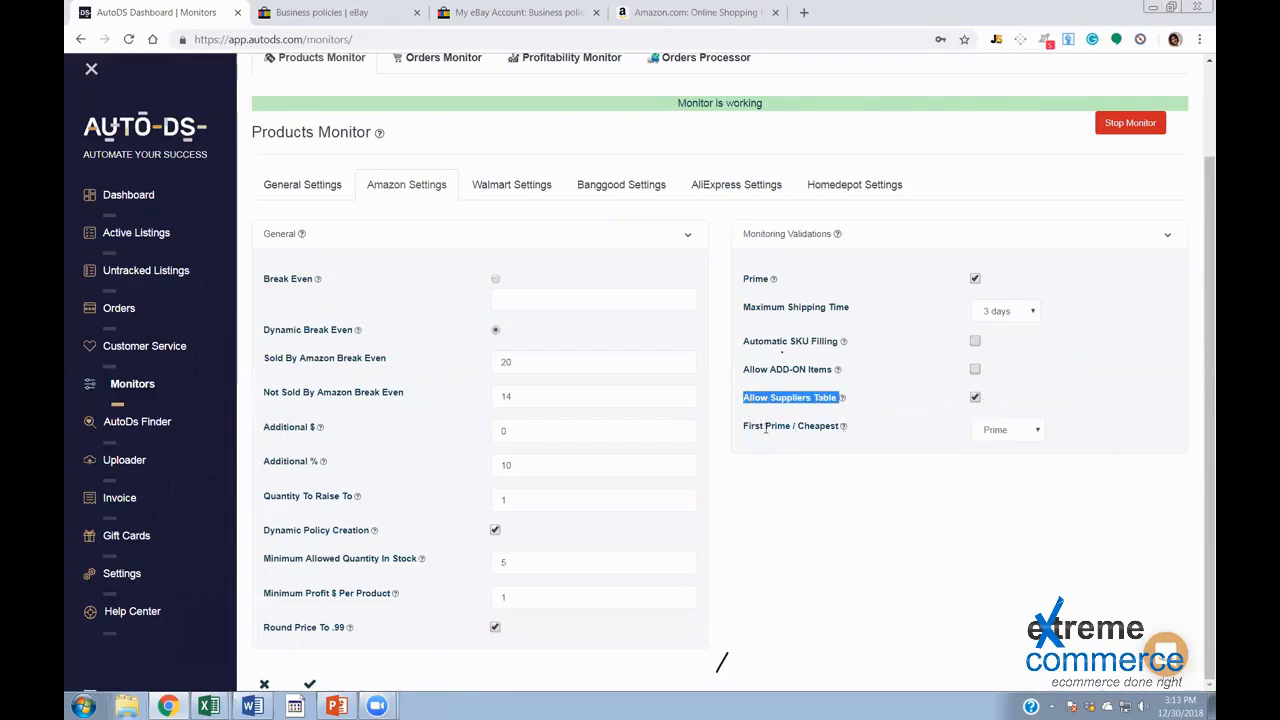
pyautogui.moveTo(961, 428); pyautogui.dragTo(1038, 434)
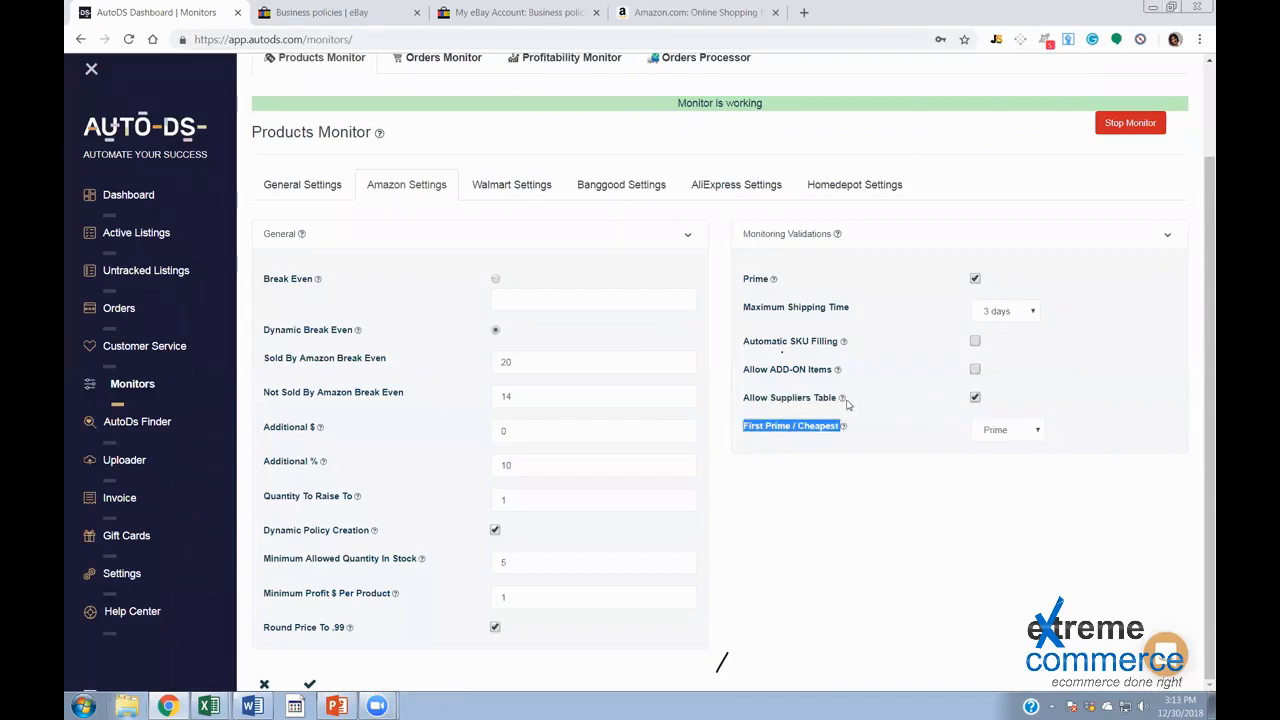
pyautogui.click(1006, 430)
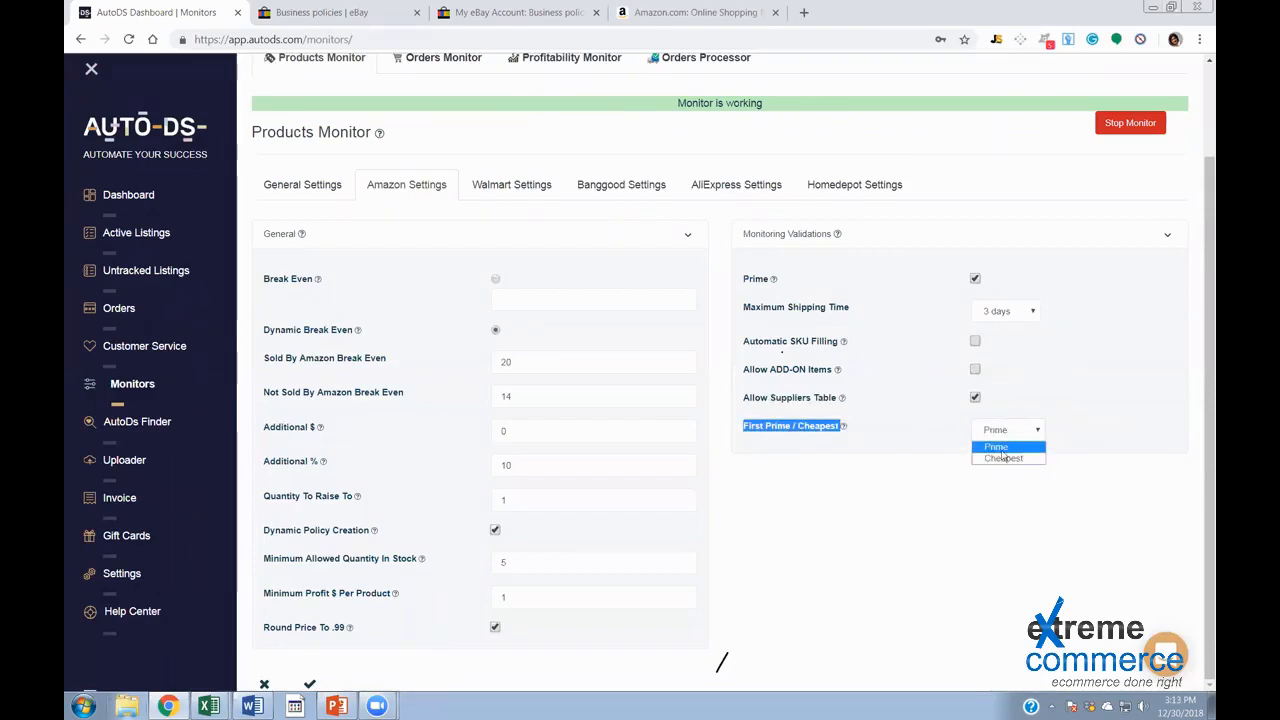
pyautogui.click(914, 453)
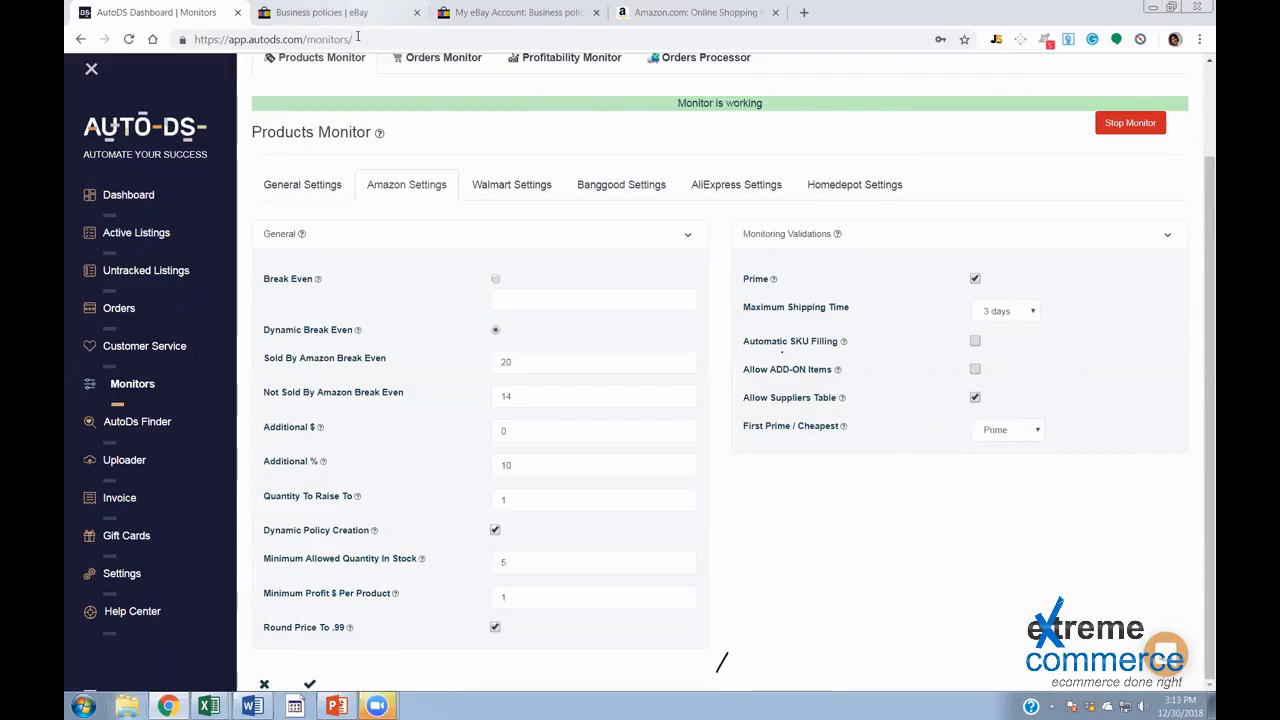
# Open the Amazon home page in place of the eBay Business policies page and search for non stick frying pans
pyautogui.click(320, 13)
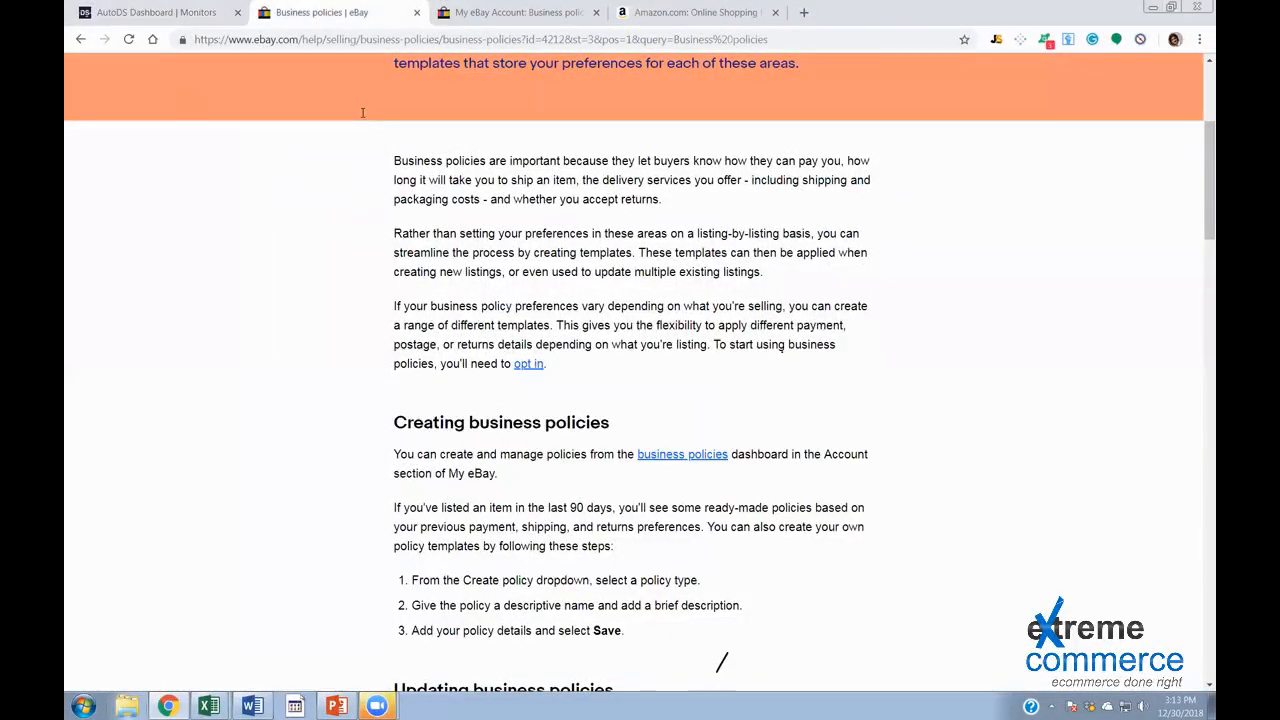
pyautogui.hotkey('alt', 'Home')
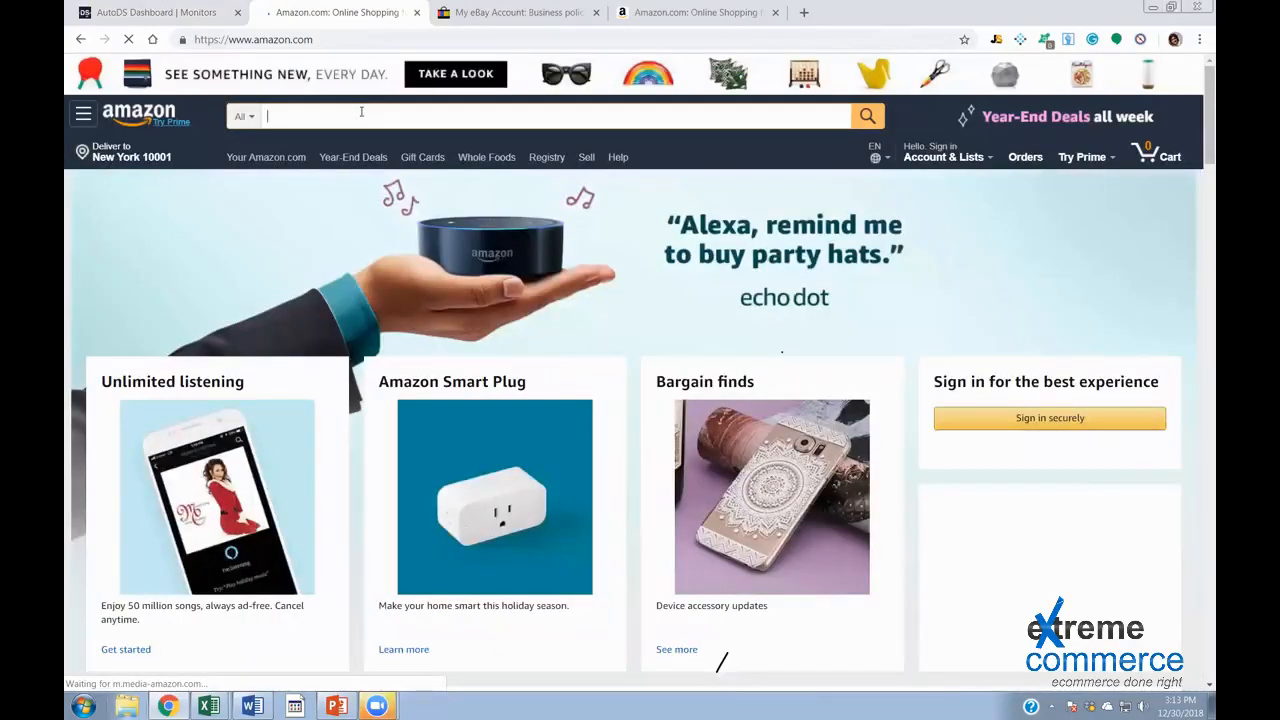
pyautogui.write('Non Stic')
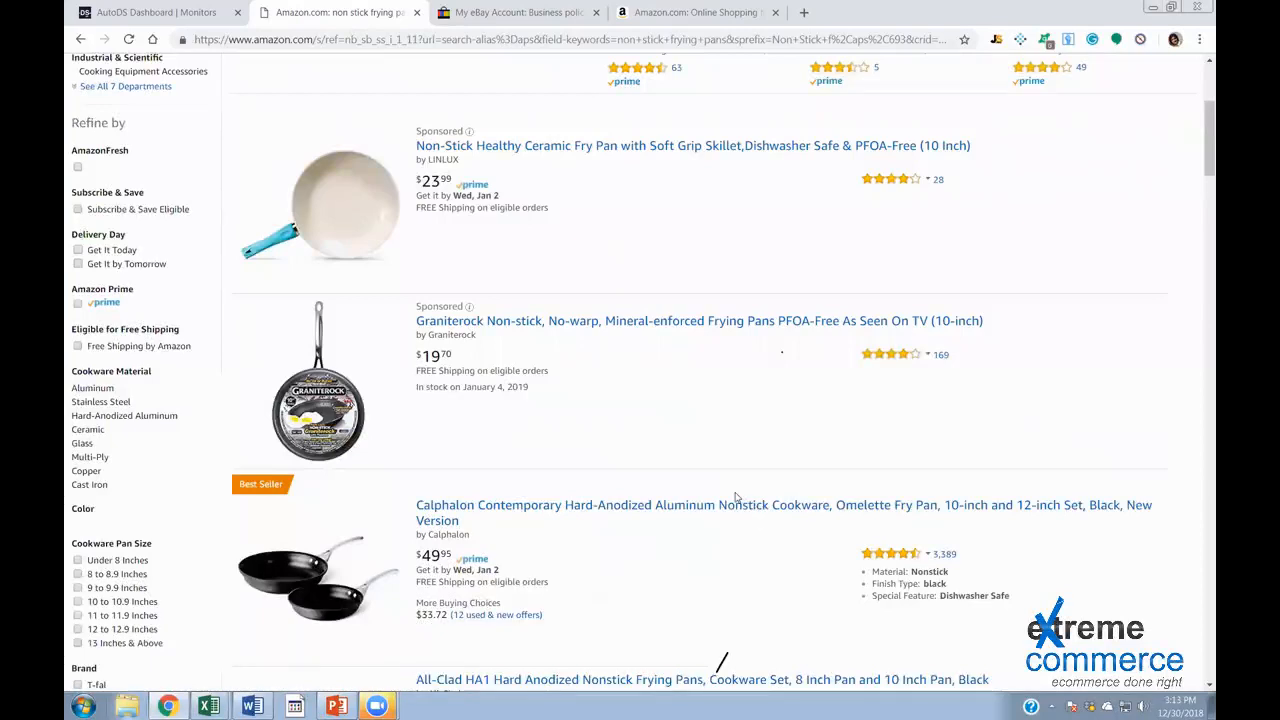
# Look through the Amazon search results for a nonstick frying pan set to use as an example
pyautogui.scroll(2, 734, 496)
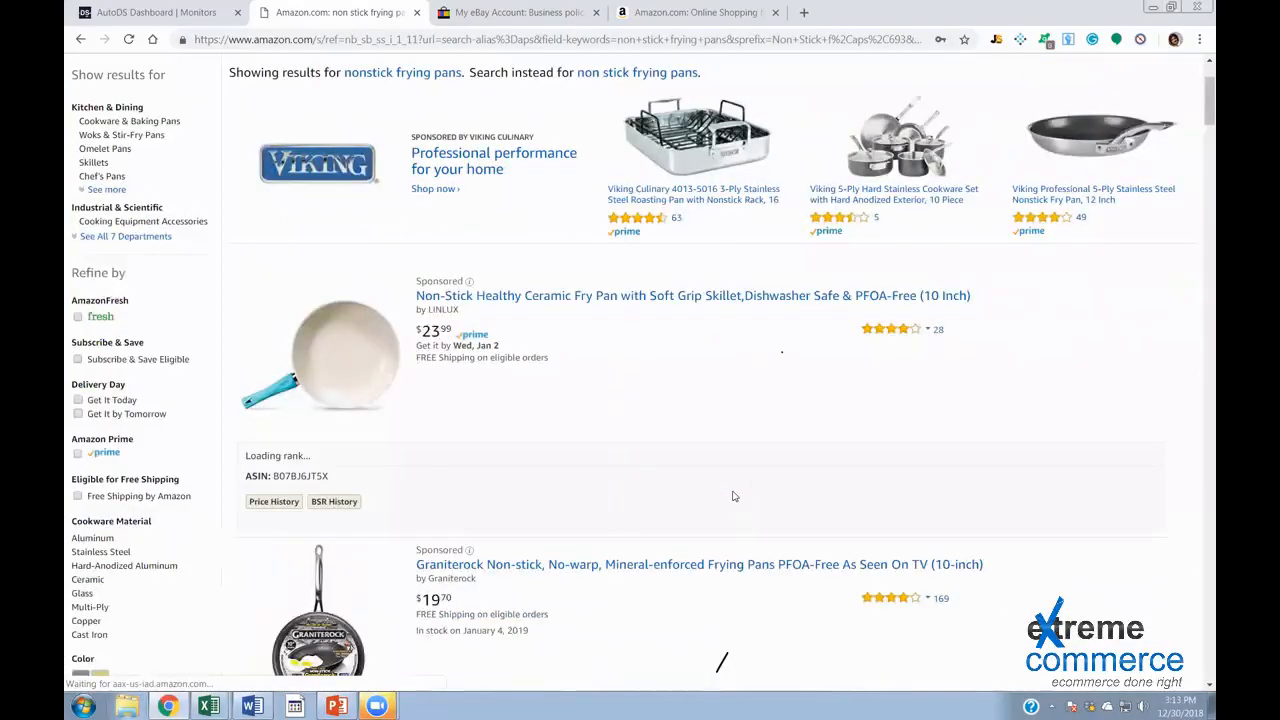
pyautogui.scroll(-2, 740, 490)
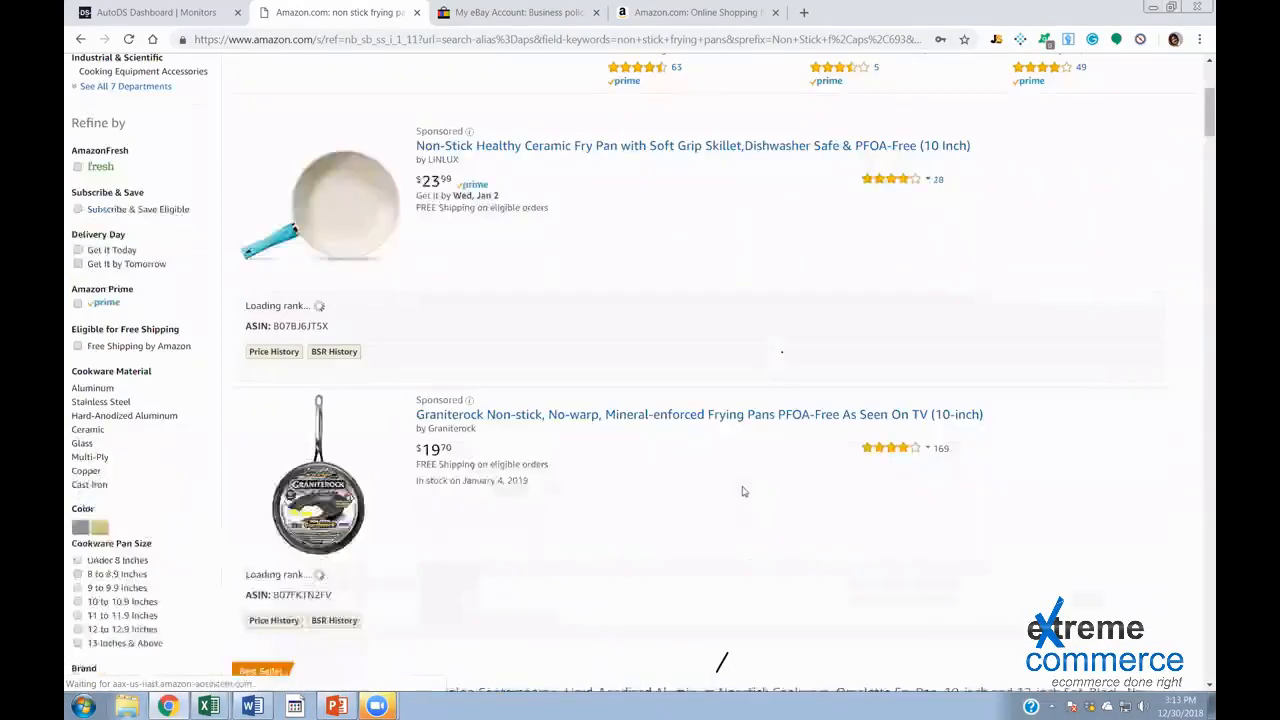
pyautogui.scroll(-3, 743, 492)
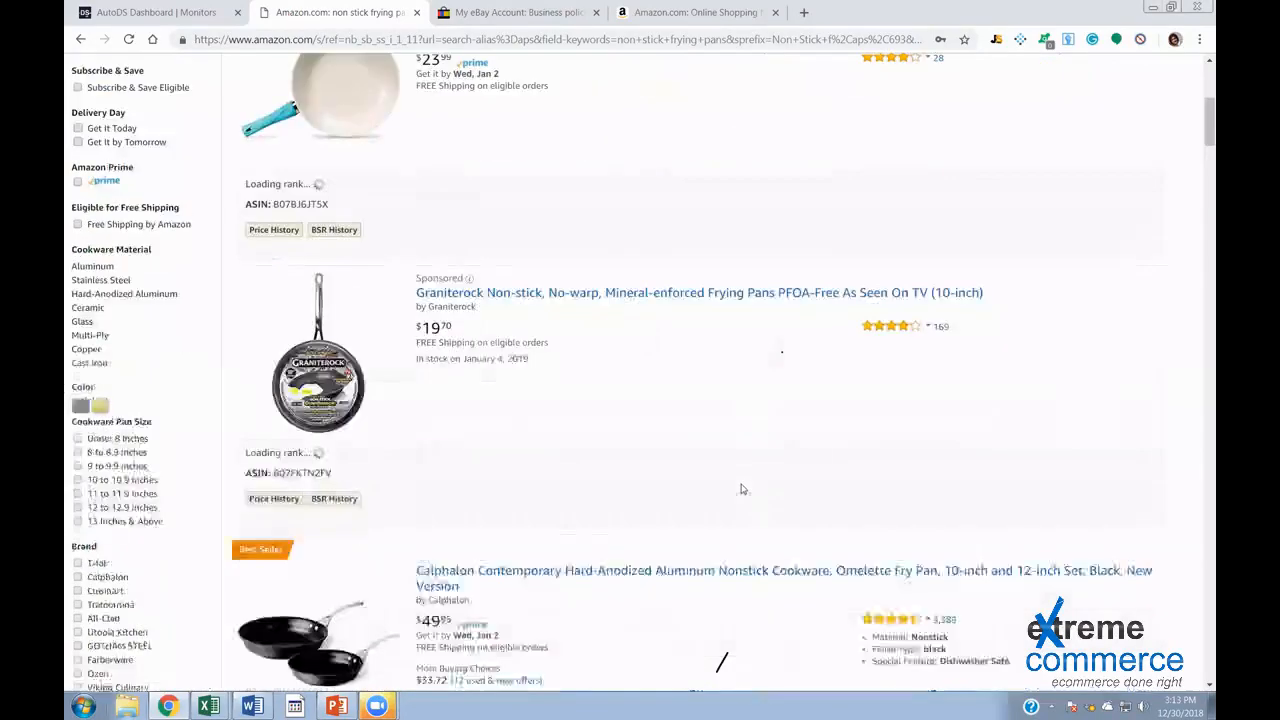
pyautogui.scroll(-3, 708, 450)
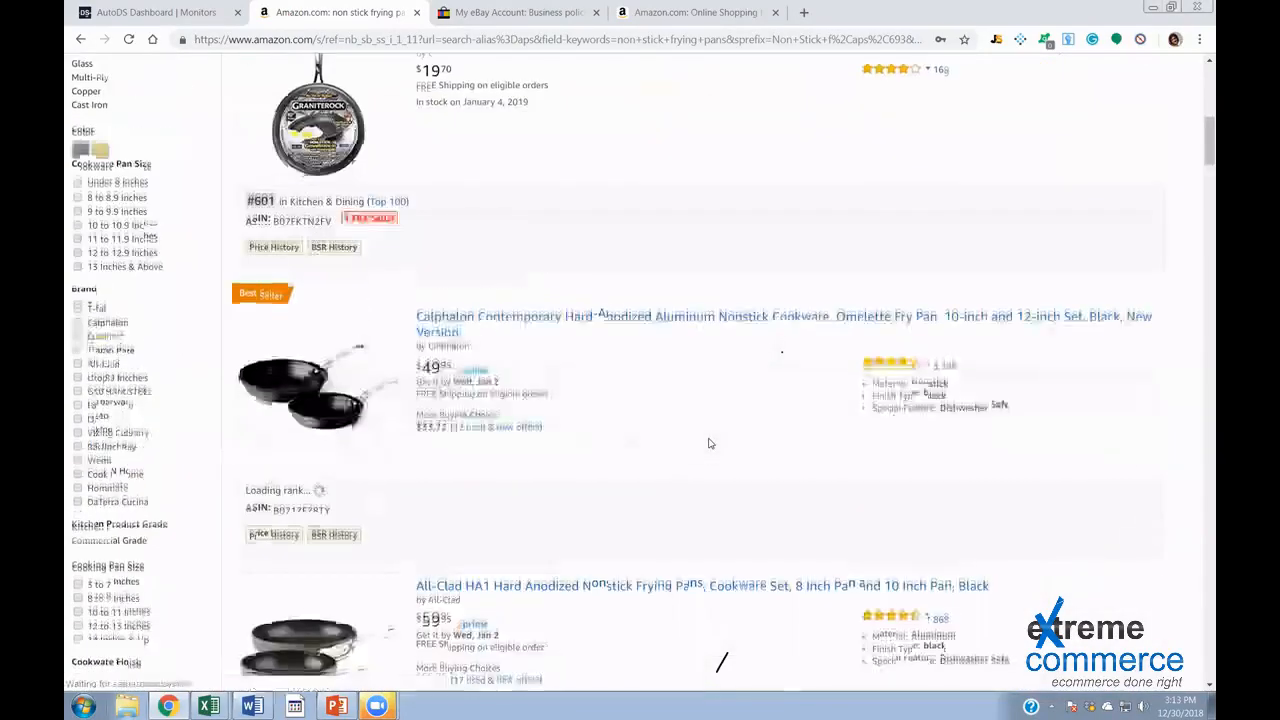
pyautogui.scroll(-1, 703, 446)
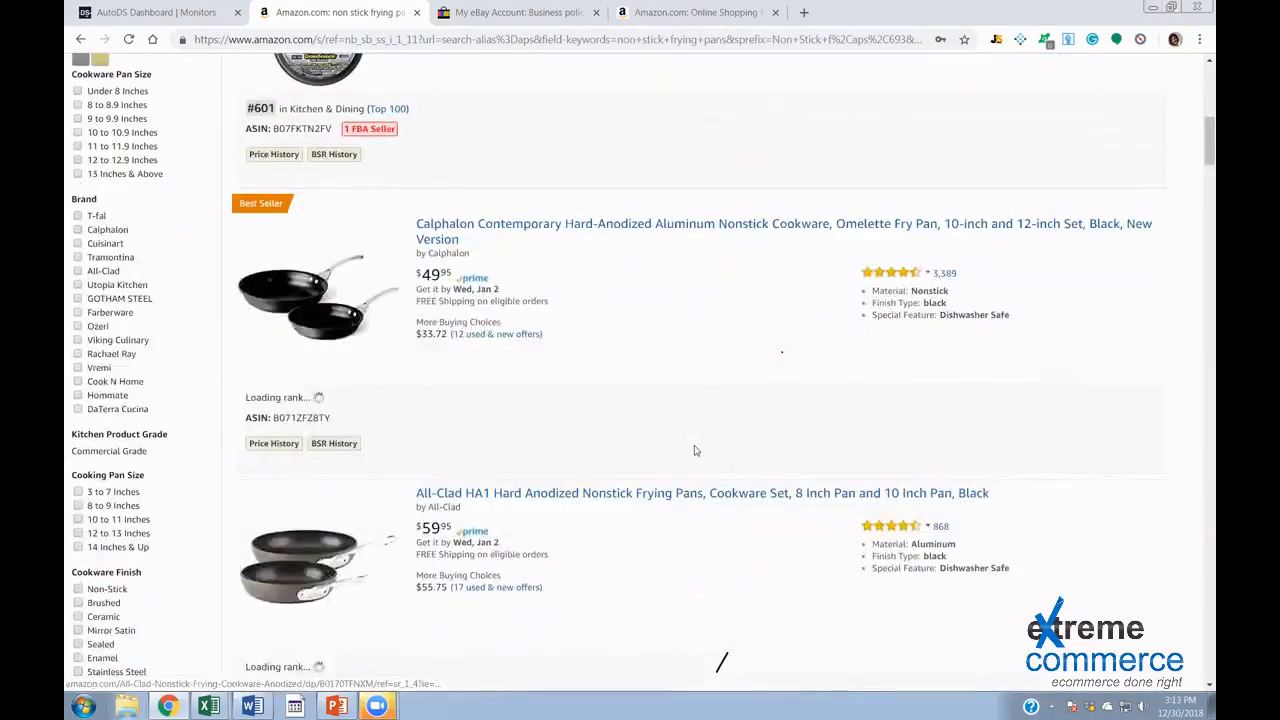
pyautogui.scroll(-2, 680, 458)
pyautogui.scroll(-2, 678, 462)
pyautogui.scroll(-2, 678, 462)
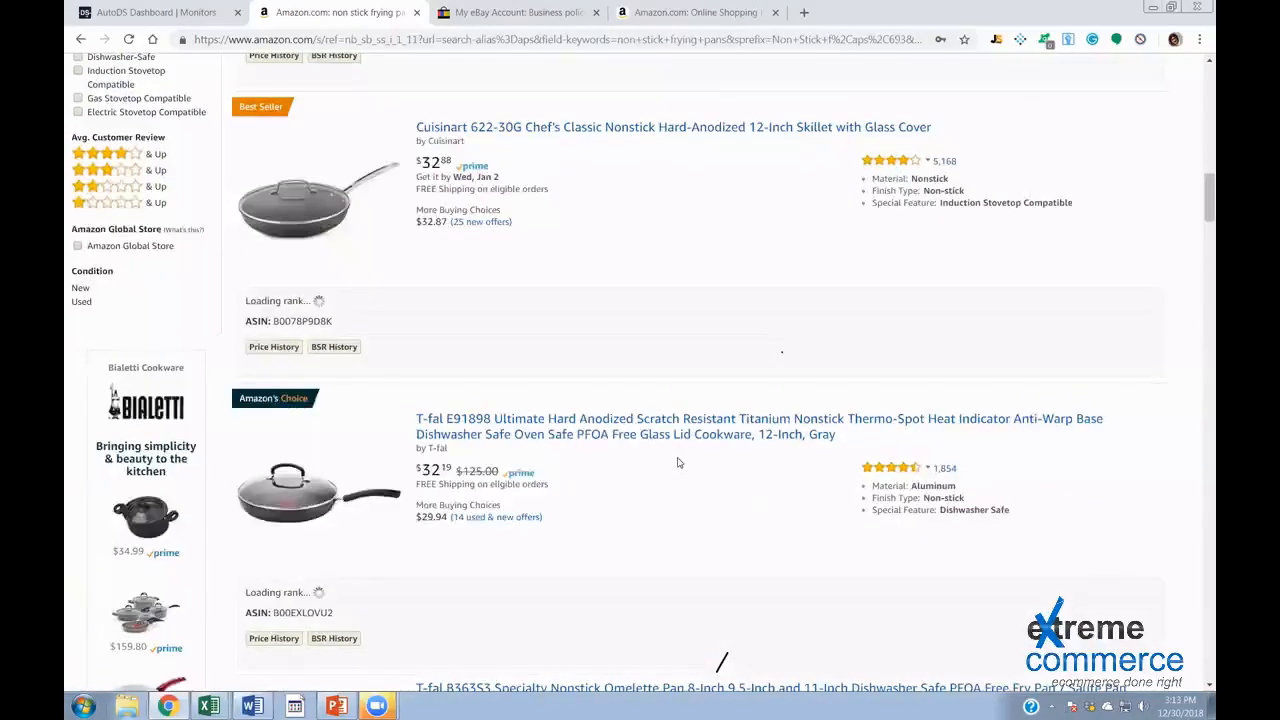
pyautogui.scroll(-2, 675, 464)
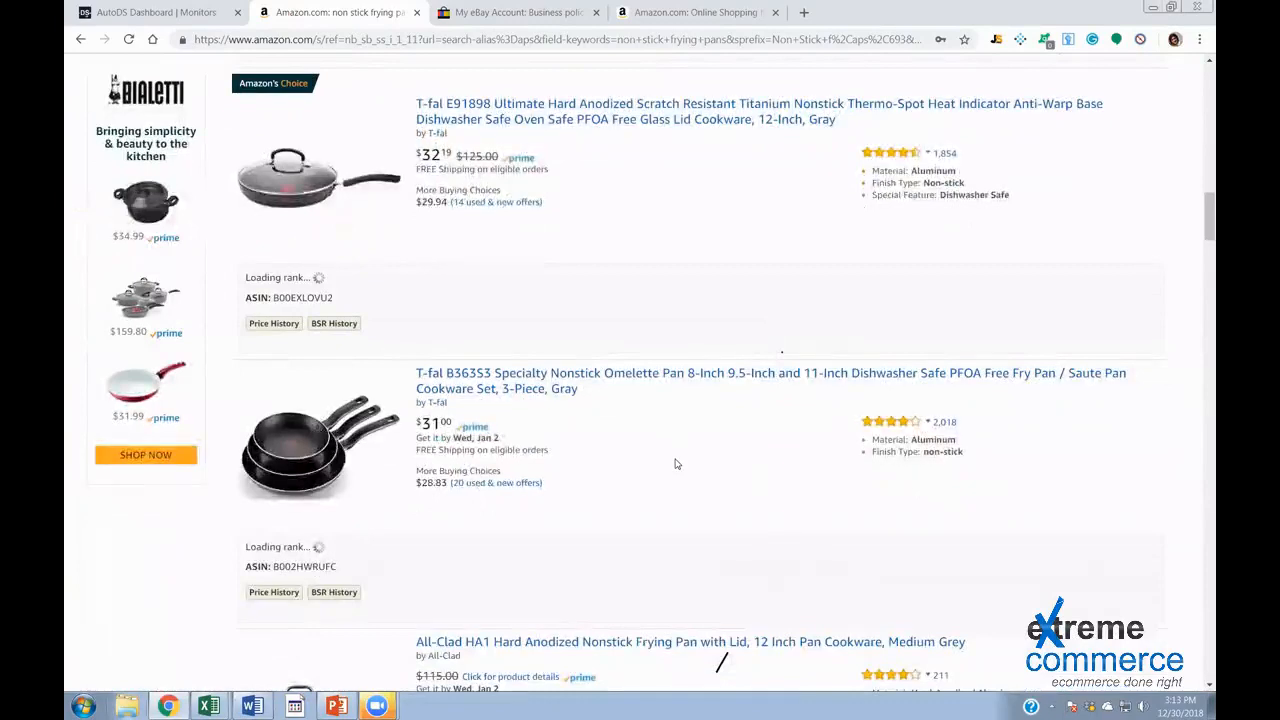
pyautogui.scroll(-2, 675, 464)
pyautogui.scroll(-6, 675, 464)
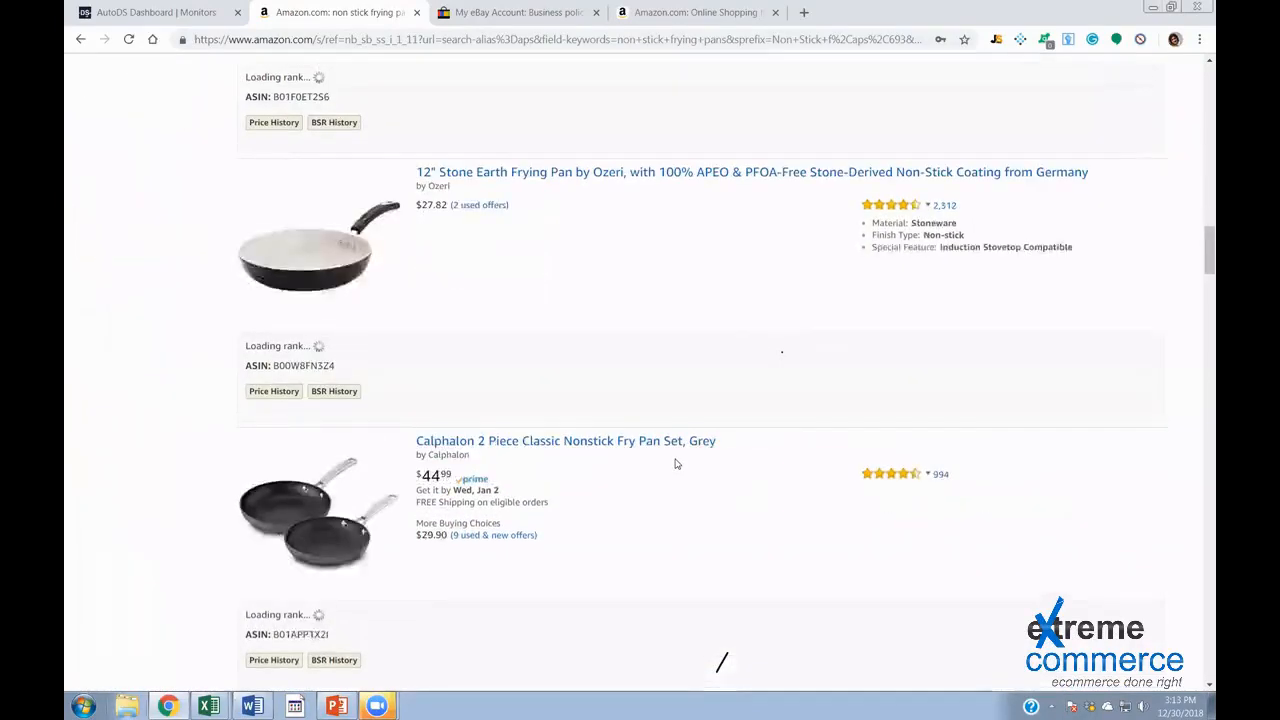
pyautogui.scroll(-1, 675, 463)
pyautogui.scroll(-3, 675, 464)
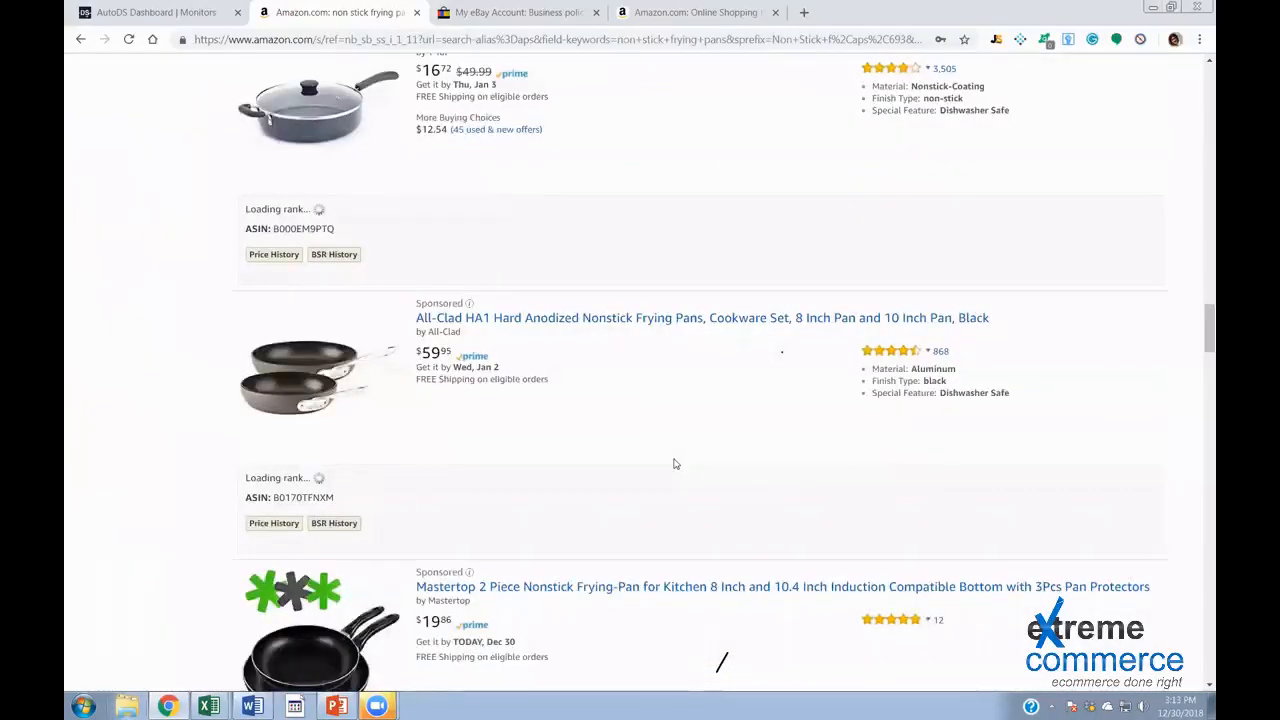
pyautogui.scroll(-5, 674, 463)
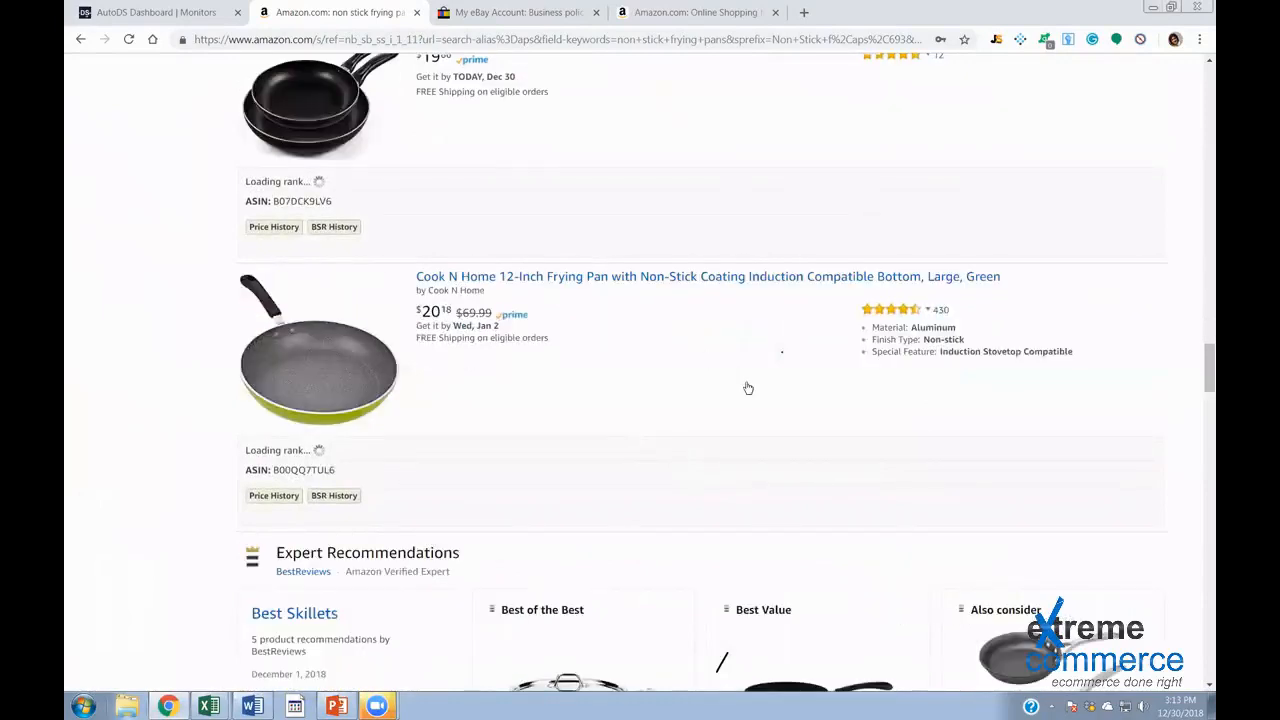
pyautogui.scroll(-2, 740, 400)
pyautogui.scroll(10, 729, 457)
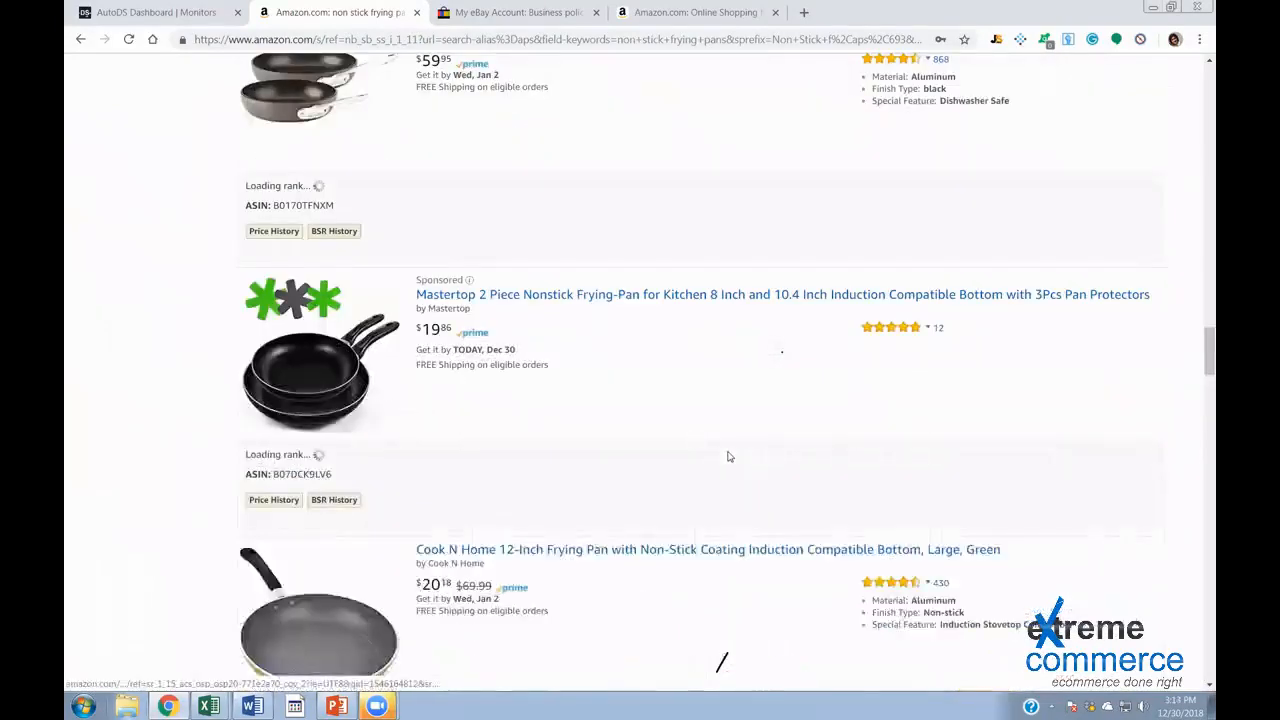
pyautogui.scroll(5, 680, 440)
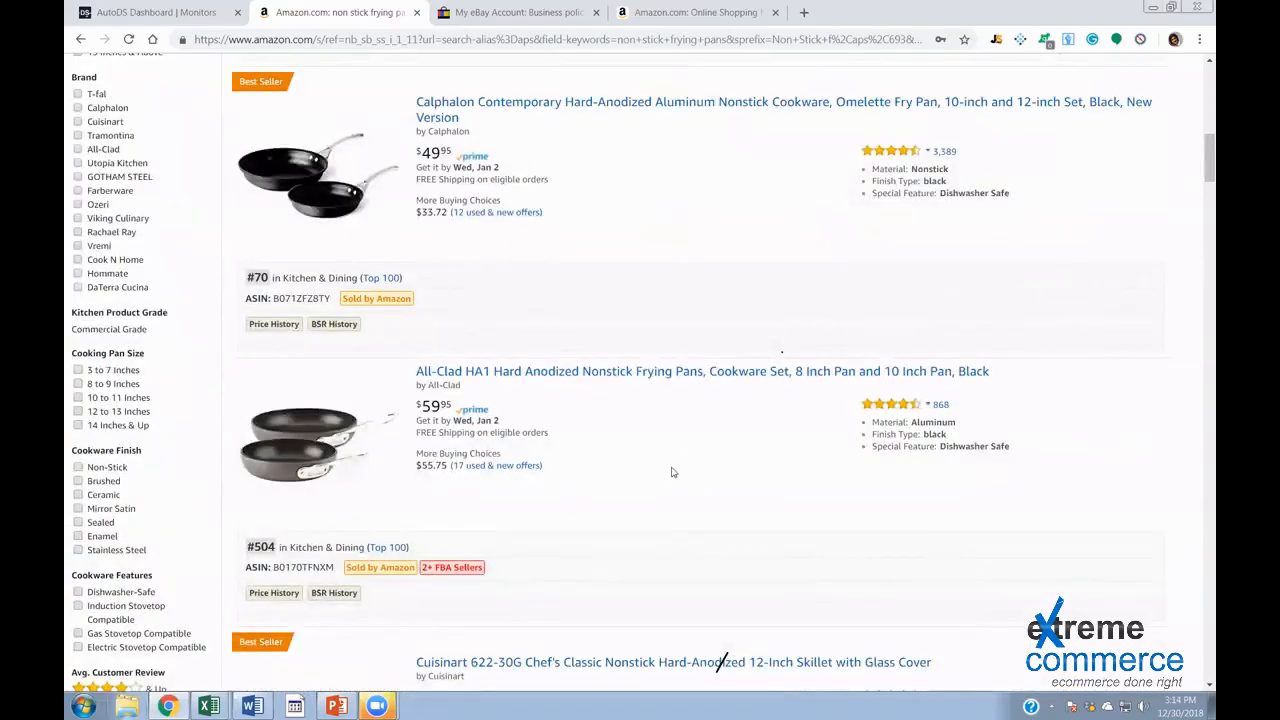
pyautogui.scroll(1, 651, 440)
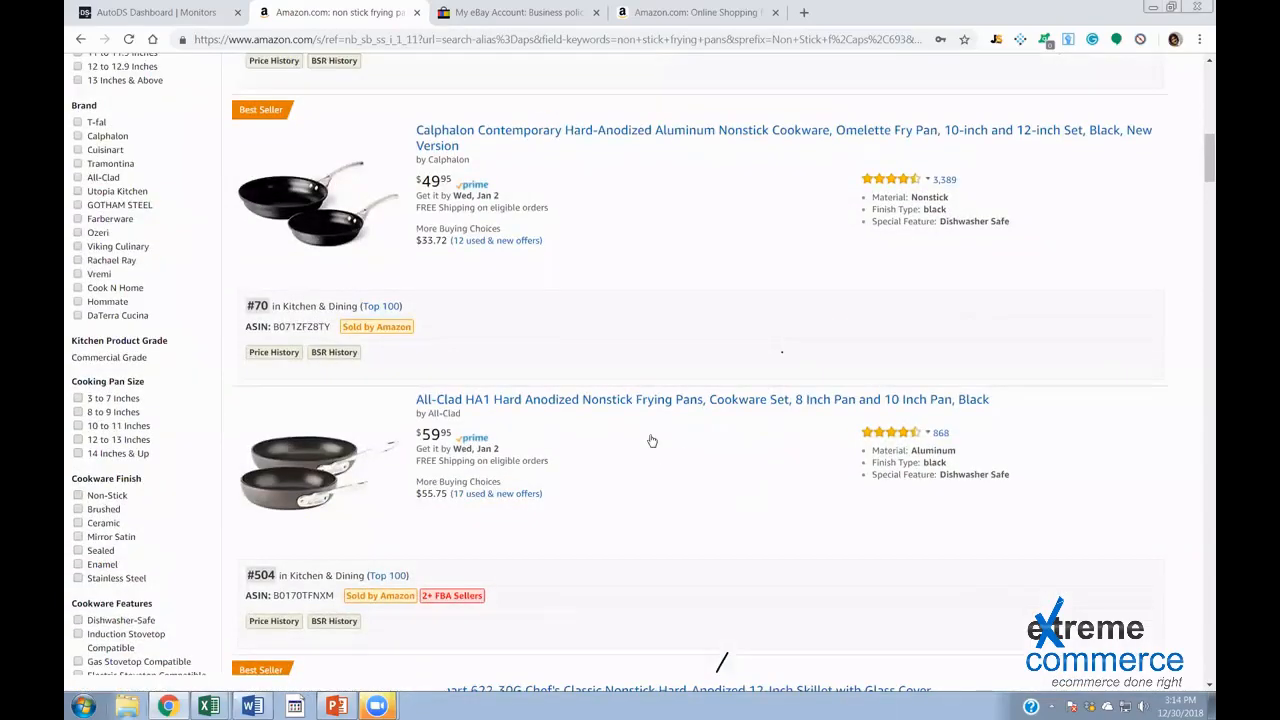
# Open the All-Clad HA1 8 and 10 inch frying pan set listing and examine its stock status and other sellers
pyautogui.click(652, 440)
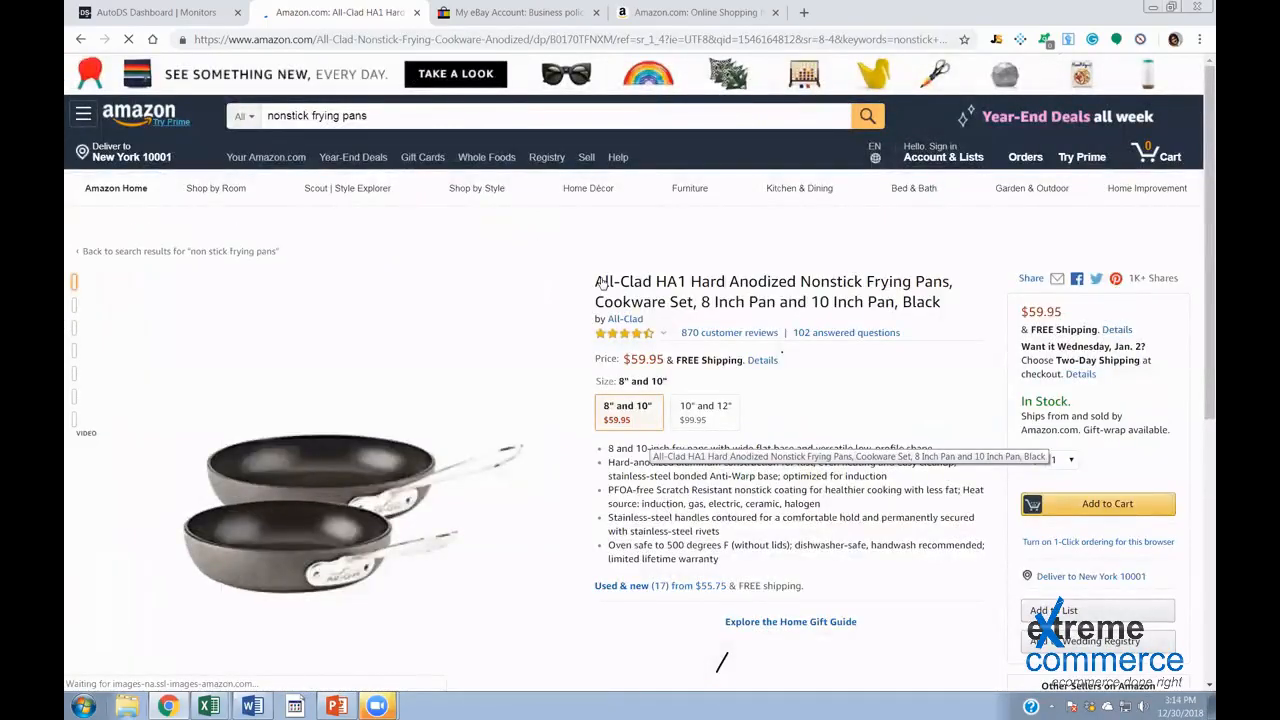
pyautogui.moveTo(604, 281); pyautogui.dragTo(796, 281)
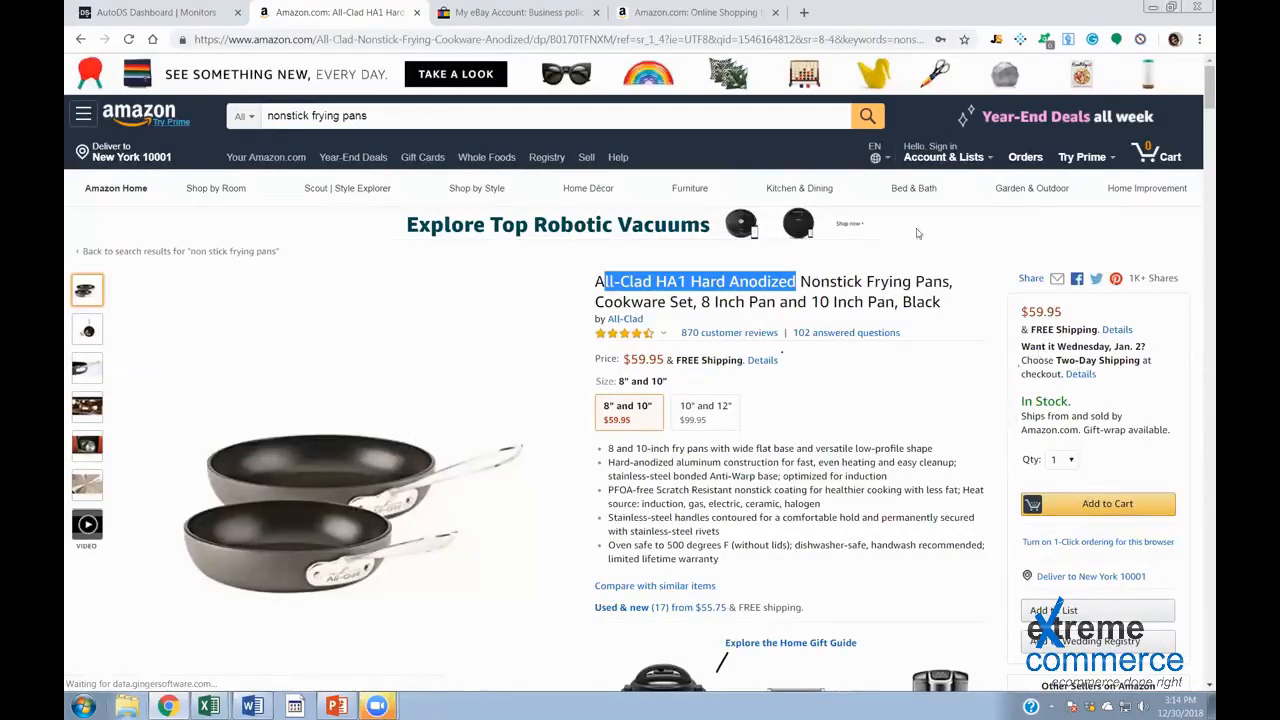
pyautogui.moveTo(1017, 399); pyautogui.dragTo(1088, 400)
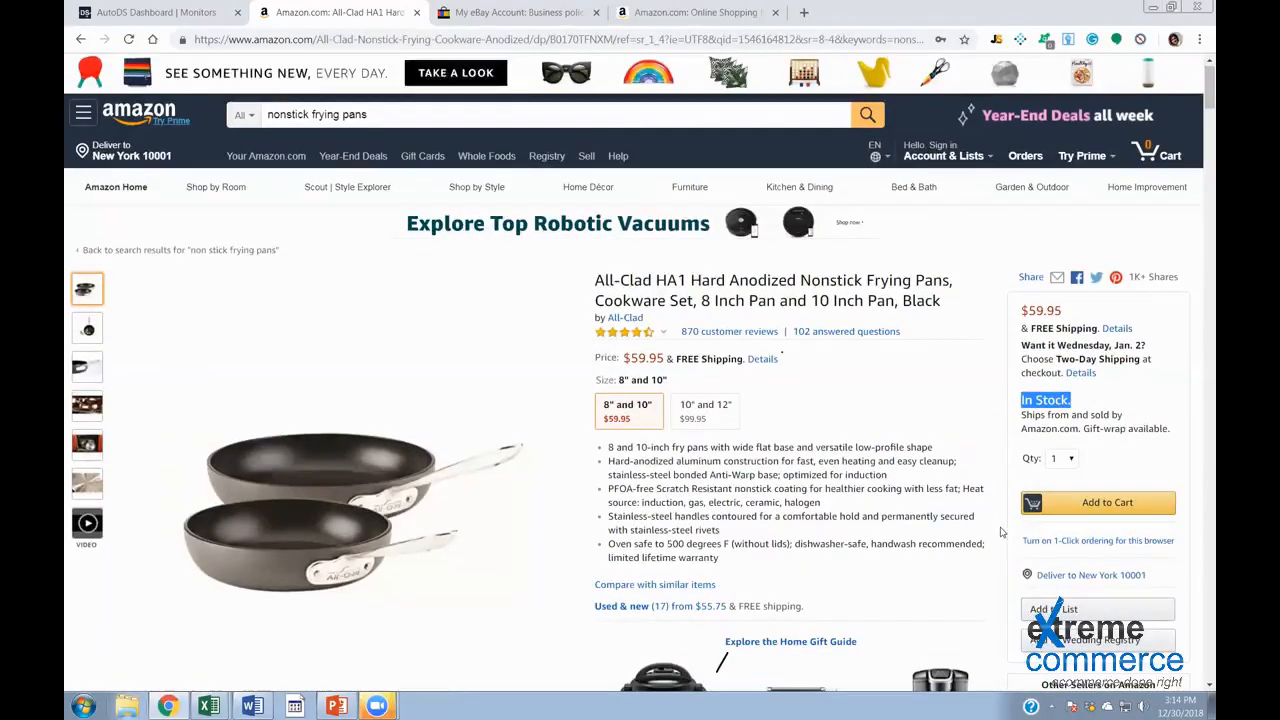
pyautogui.scroll(-1, 1111, 559)
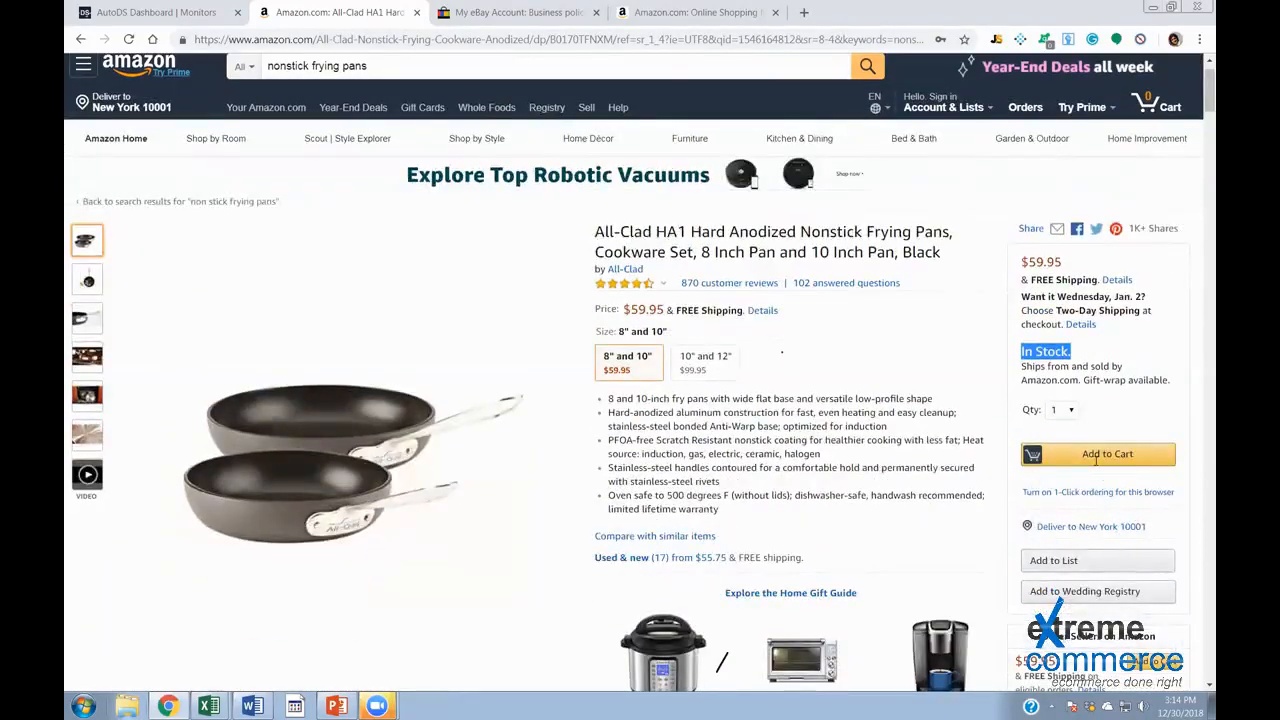
pyautogui.scroll(-3, 1095, 482)
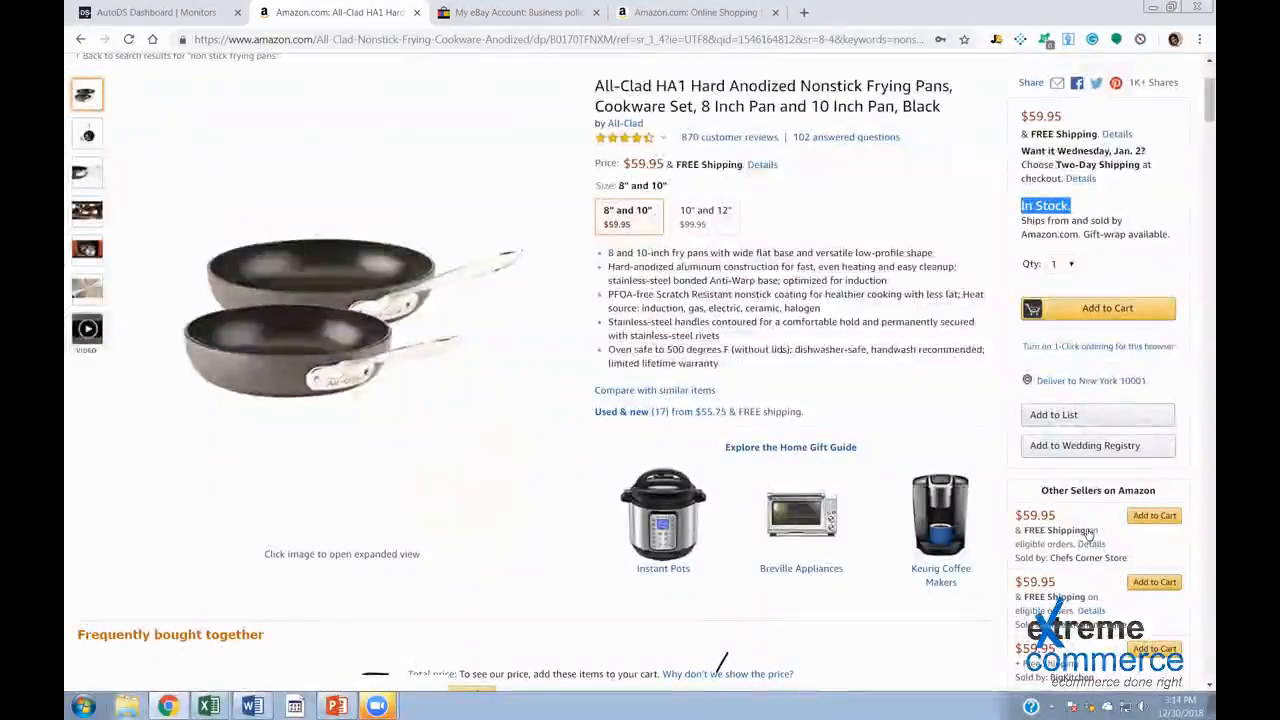
pyautogui.scroll(-1, 973, 466)
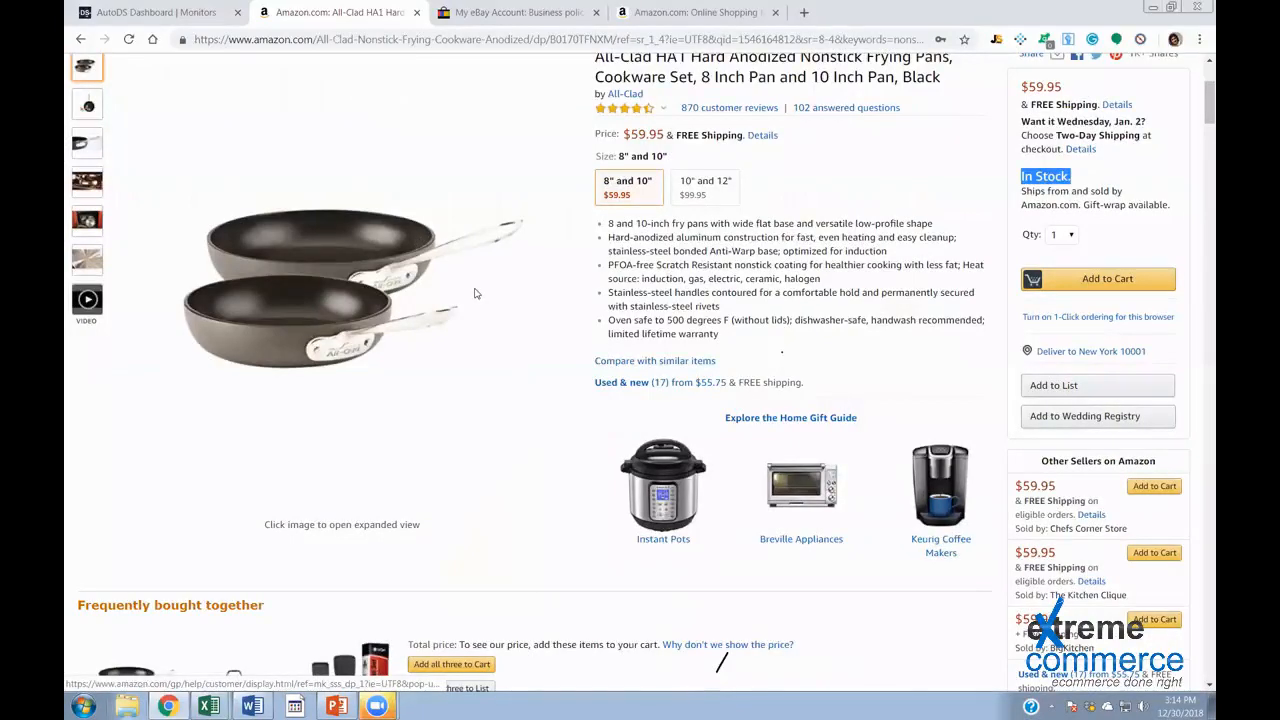
pyautogui.scroll(-2, 470, 300)
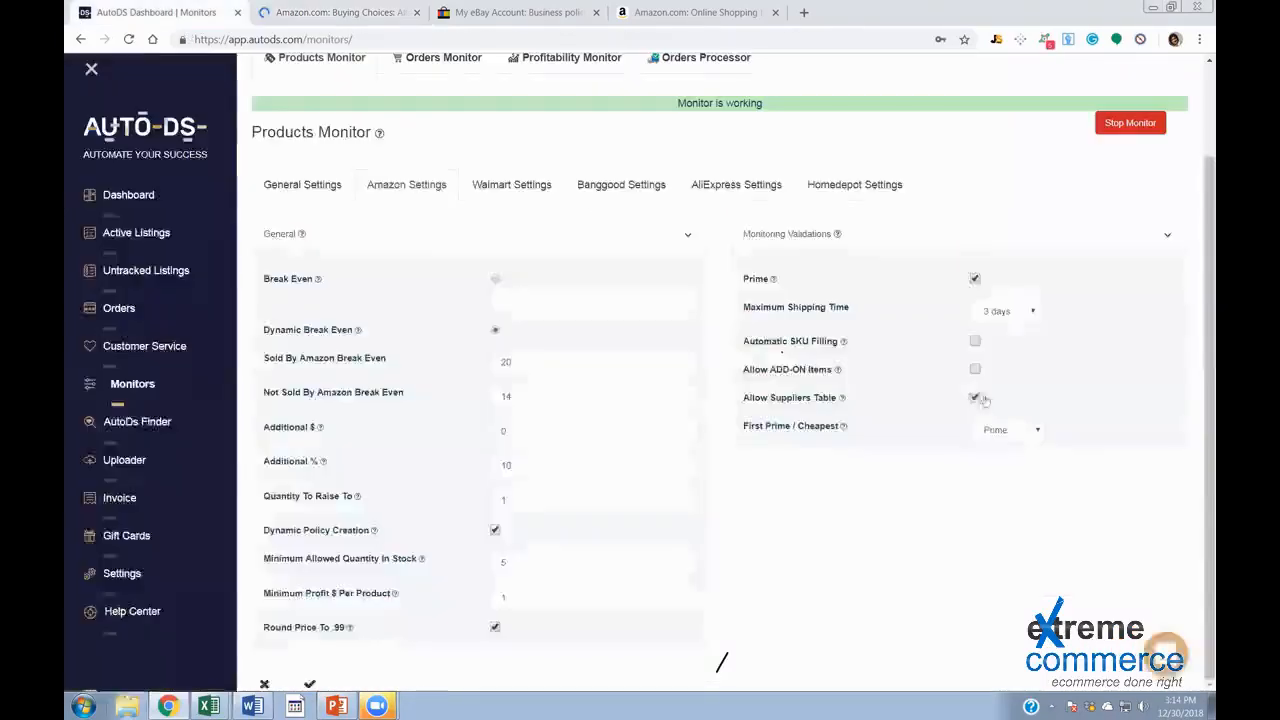
# Review the prices, delivery terms and seller ratings in the All-Clad set's list of used and new offers
pyautogui.click(387, 12)
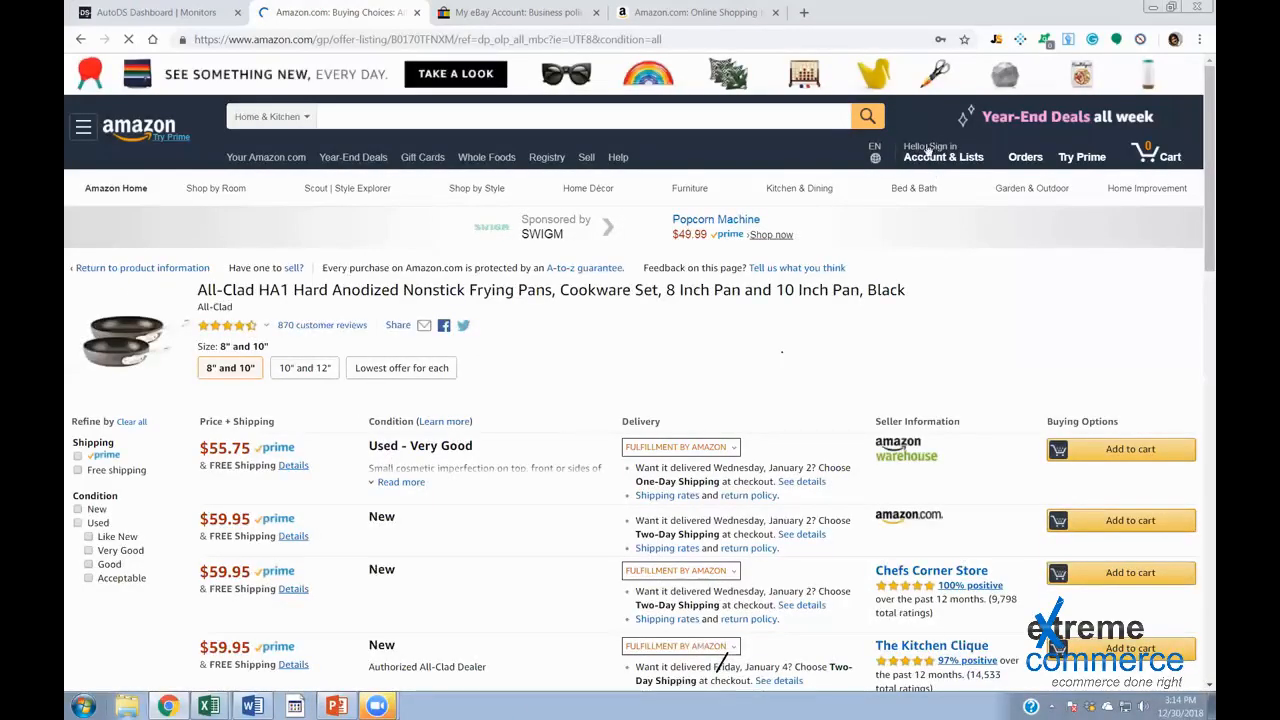
pyautogui.scroll(-3, 897, 156)
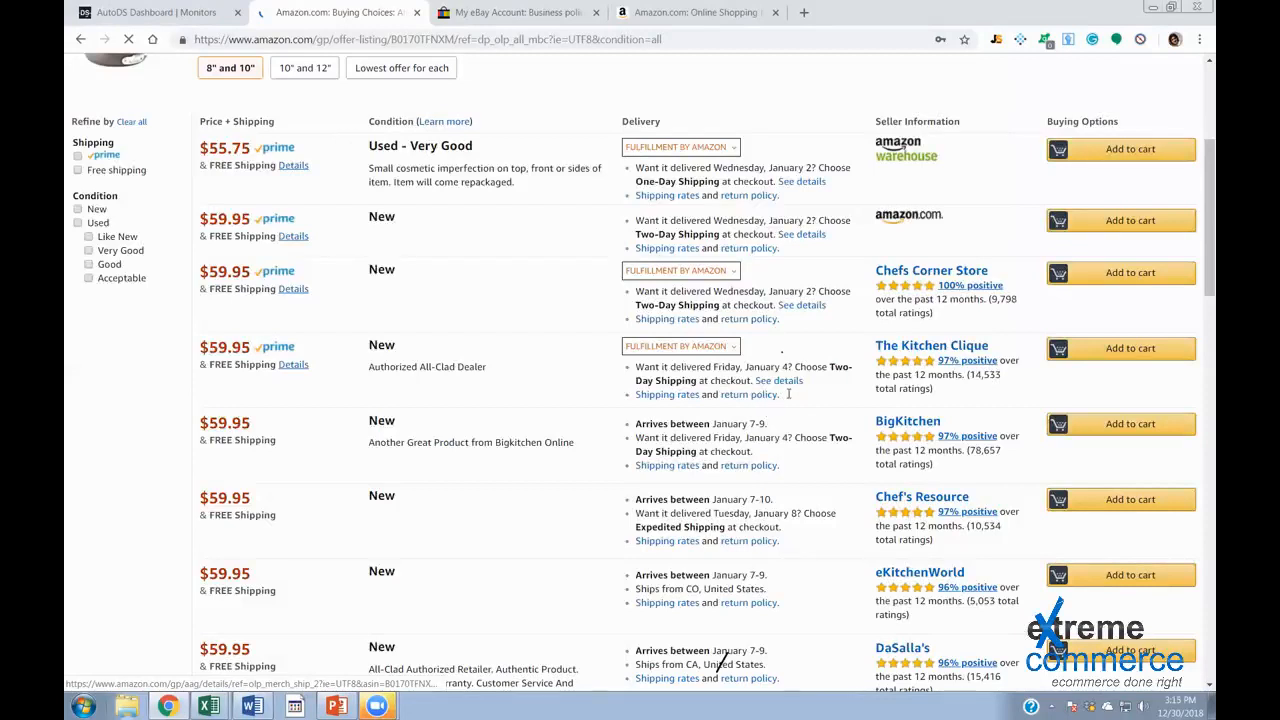
pyautogui.scroll(-3, 977, 401)
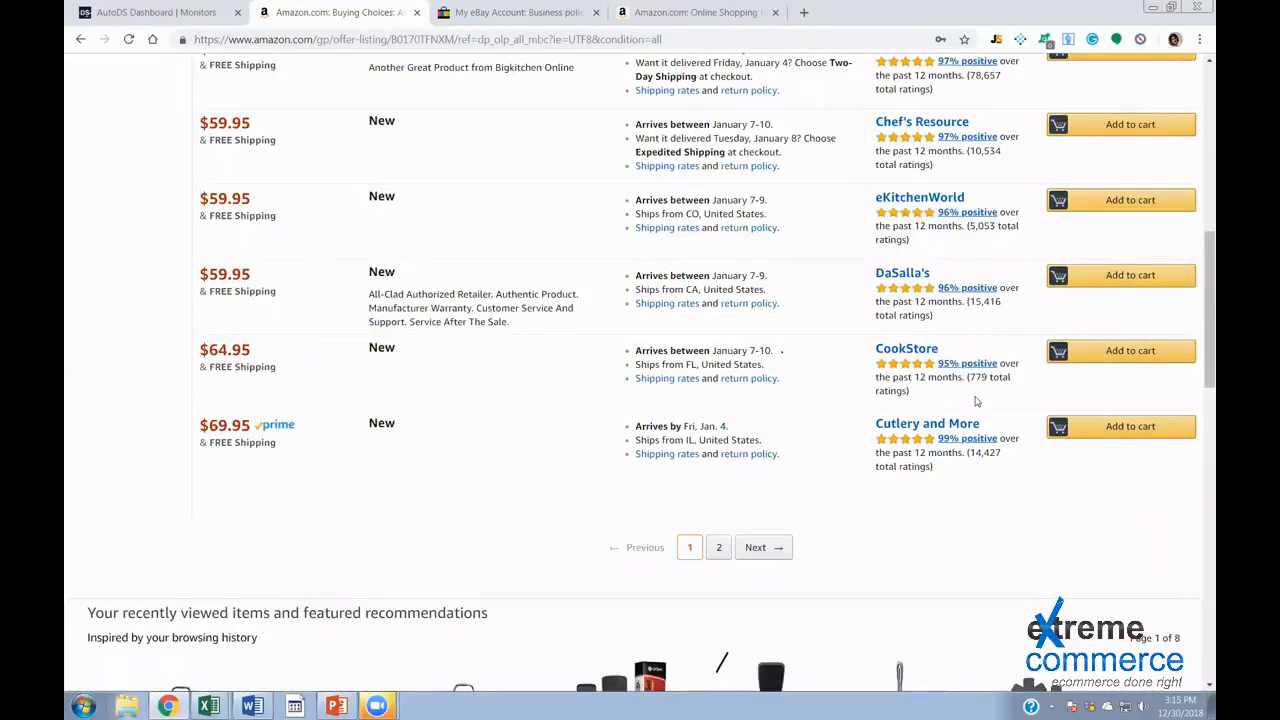
# Compare the AutoDS monitoring validation settings with the Prime and non-Prime offers for the All-Clad set on Amazon
pyautogui.click(188, 13)
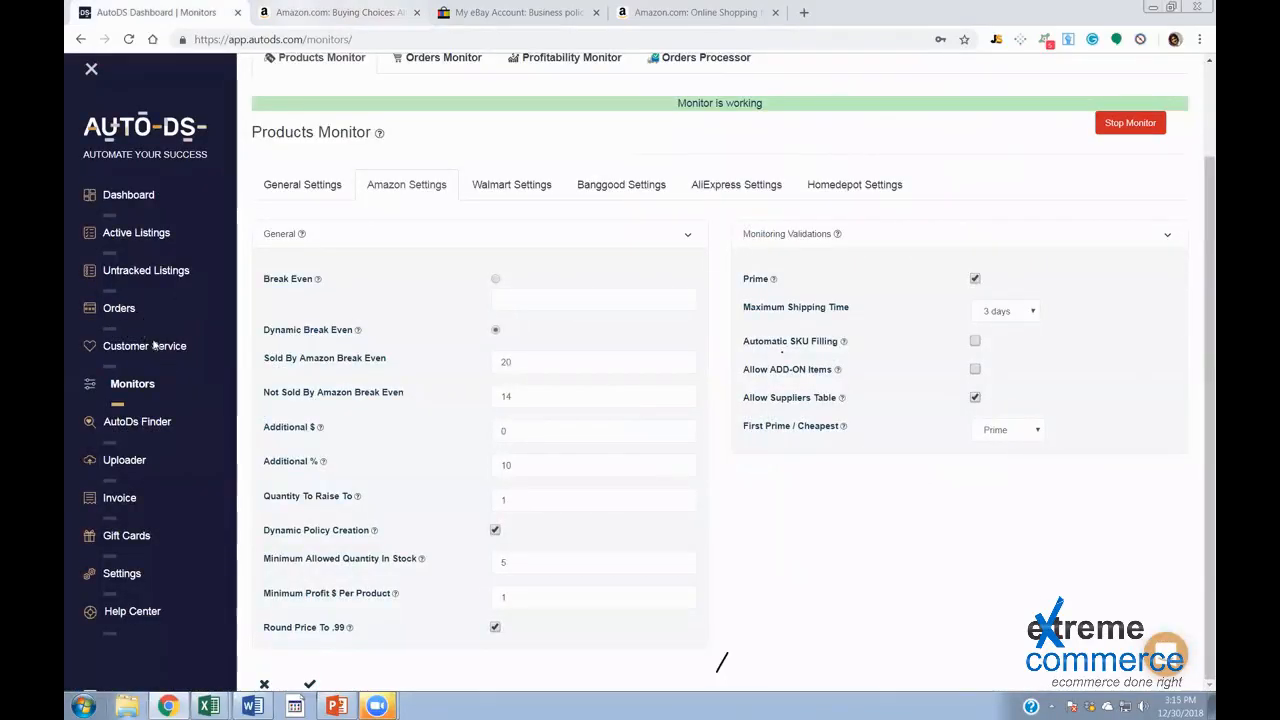
pyautogui.click(335, 12)
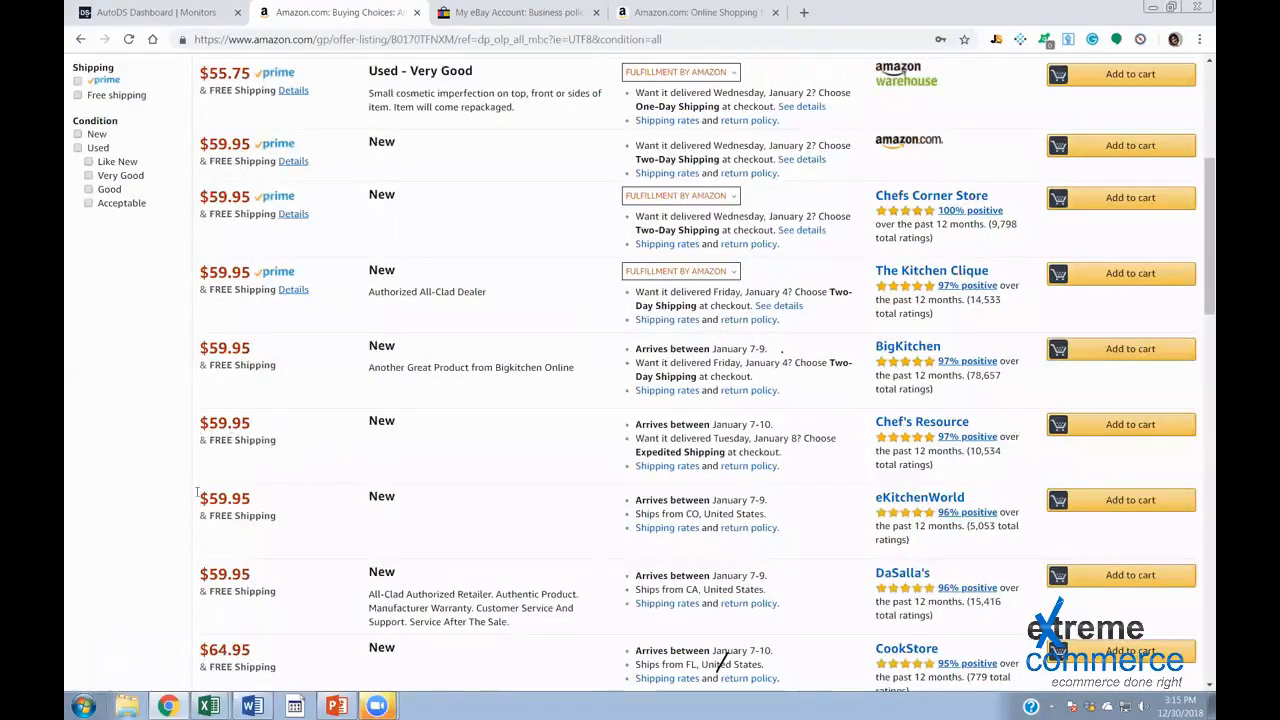
pyautogui.scroll(-5, 278, 505)
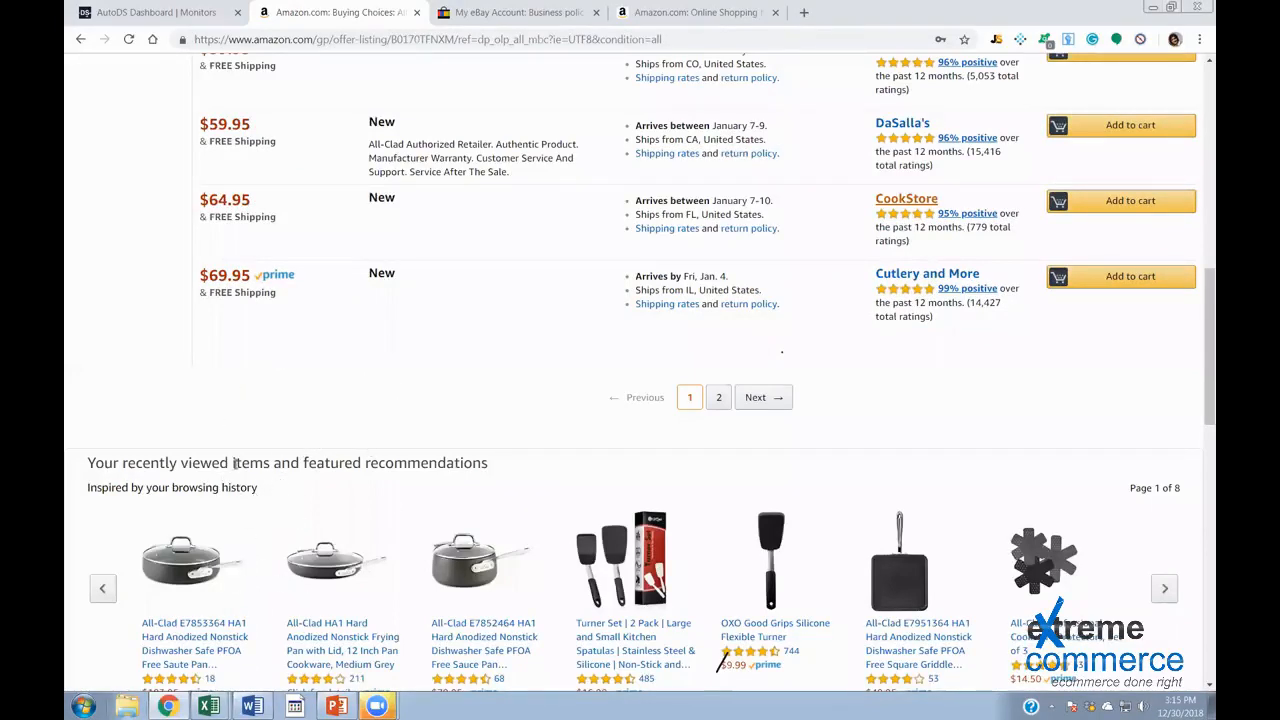
pyautogui.scroll(7, 829, 416)
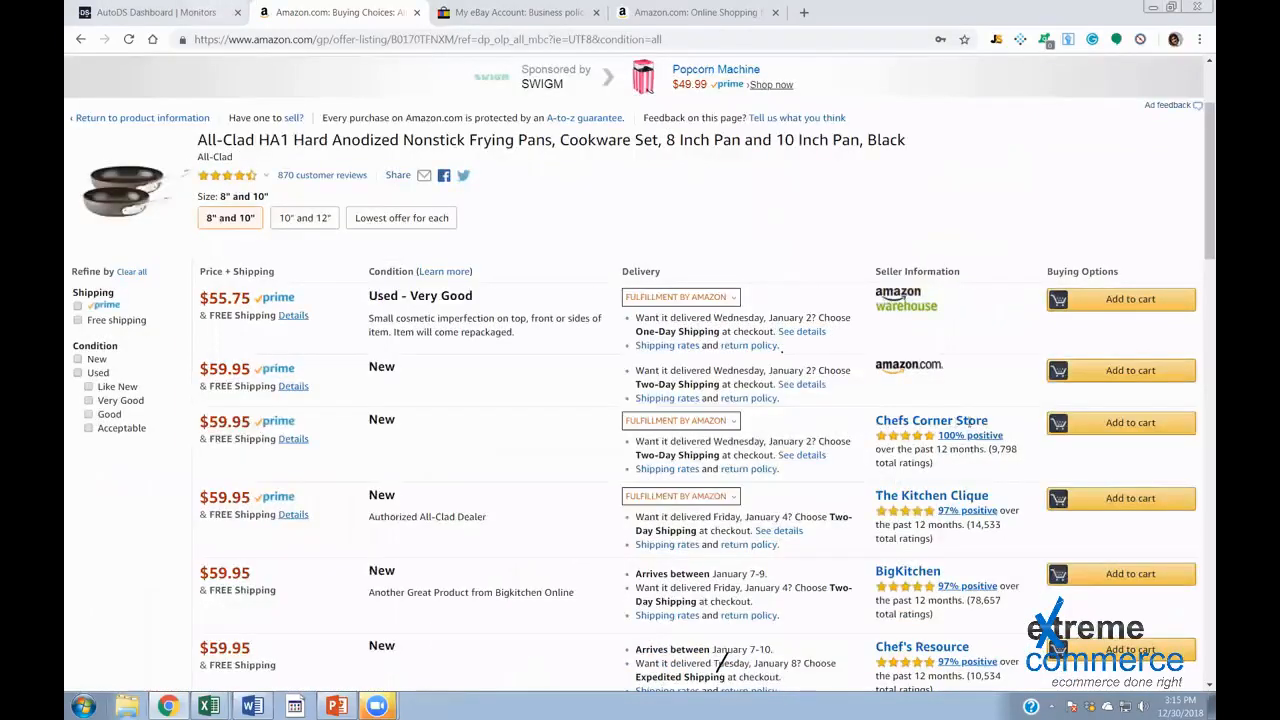
# Turn off the Prime validation in the AutoDS Amazon settings, set First Prime / Cheapest to Cheapest, and compare with the Amazon offers
pyautogui.hotkey('ctrl', 'shift', 'Tab')
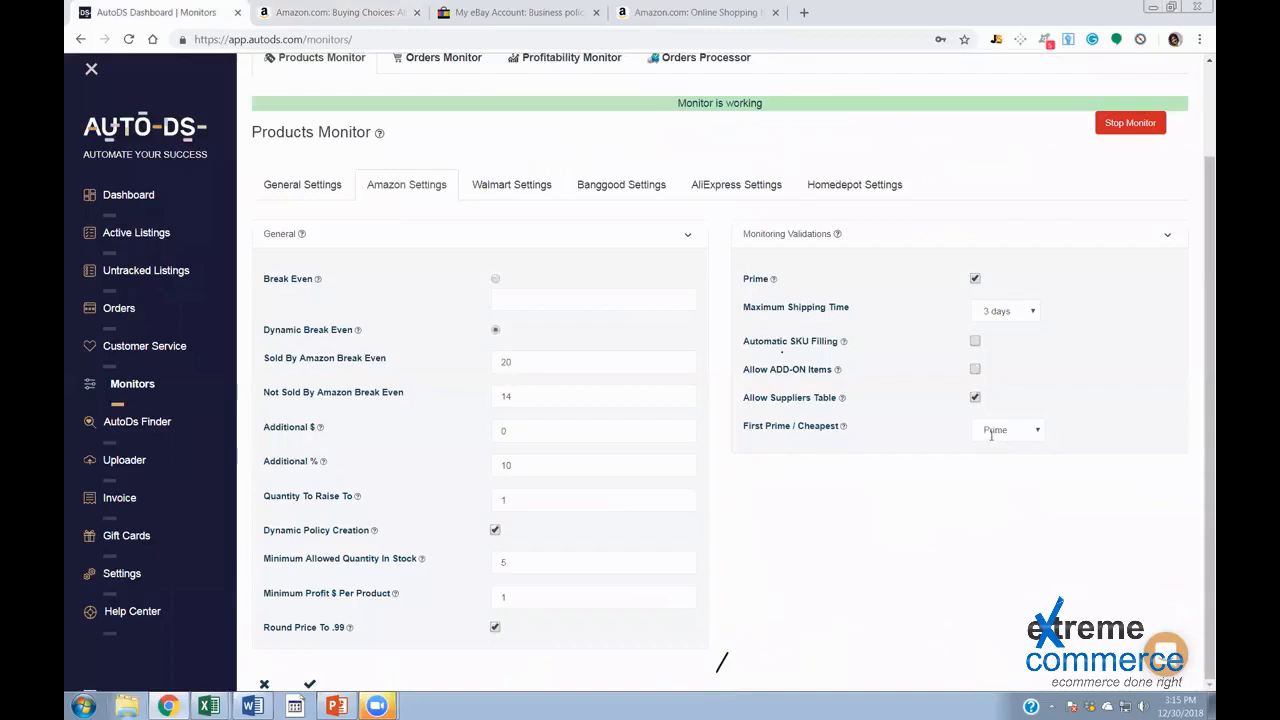
pyautogui.click(1001, 432)
pyautogui.click(1001, 432)
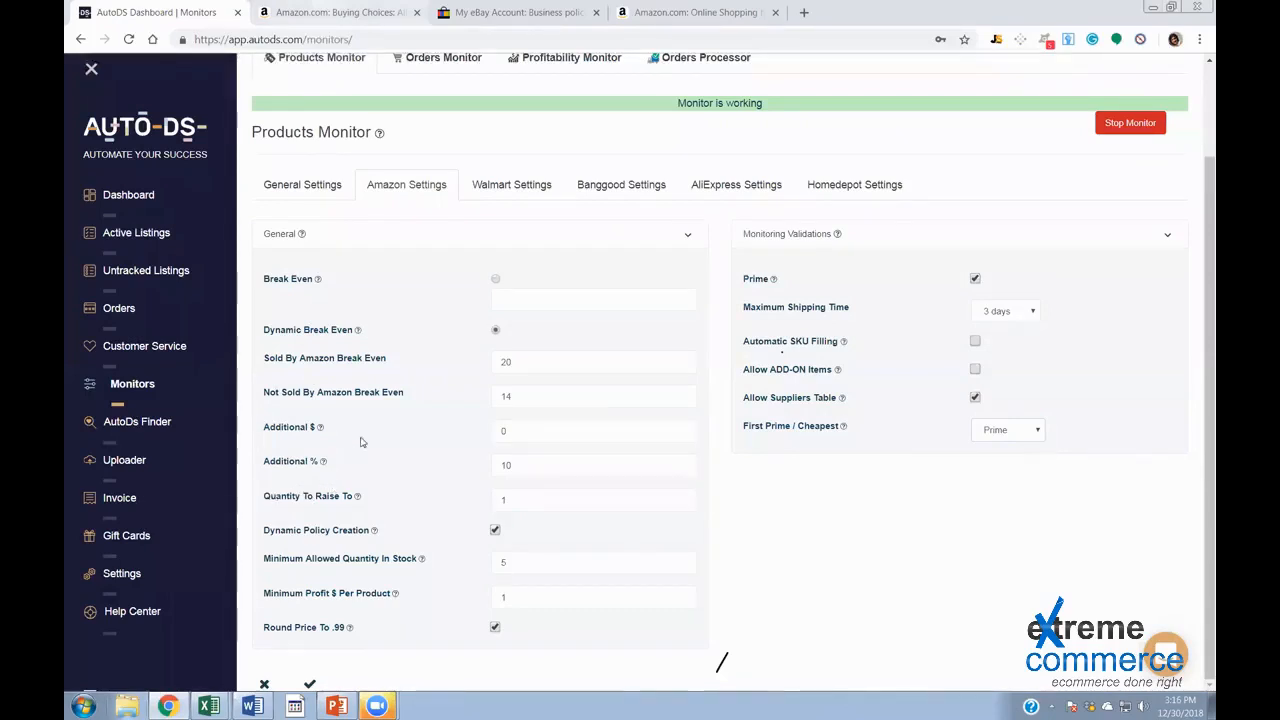
pyautogui.click(338, 13)
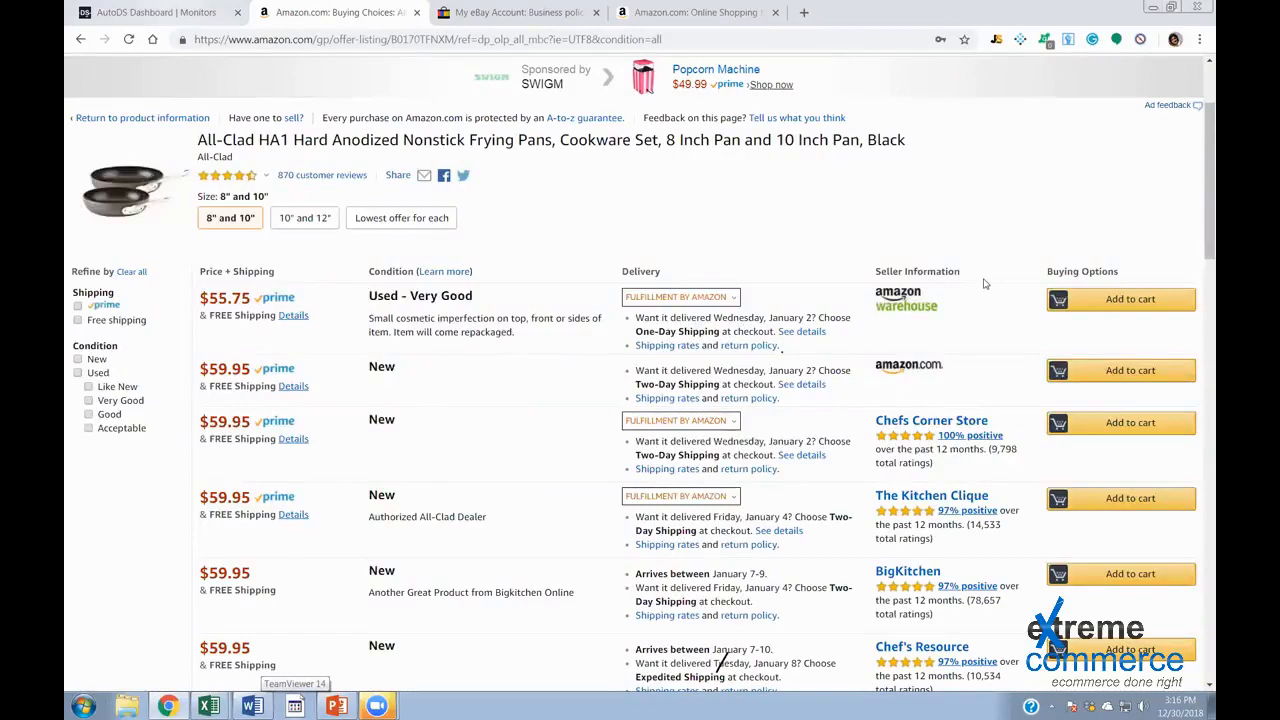
pyautogui.hotkey('ctrl', 'shift', 'Tab')
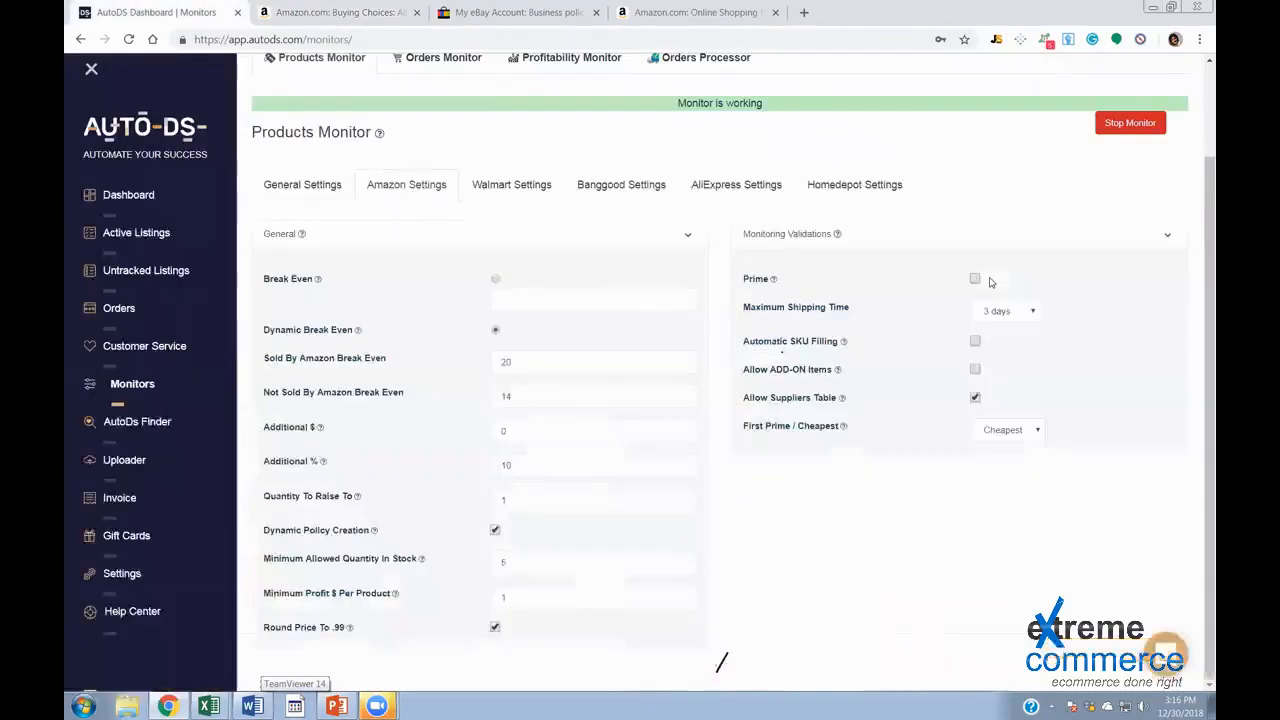
pyautogui.click(267, 9)
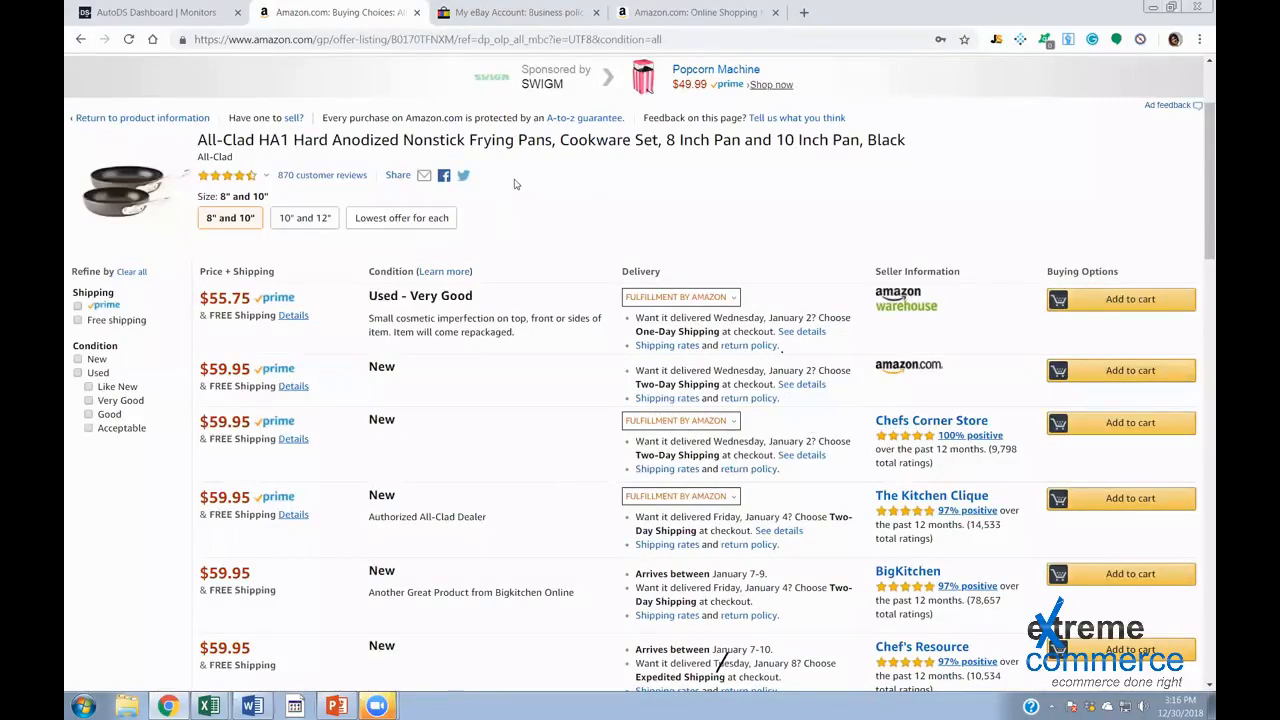
# Set the Default Break Even to 20 in the AutoDS general settings and cancel the prompt for ending untracked listings
pyautogui.click(156, 13)
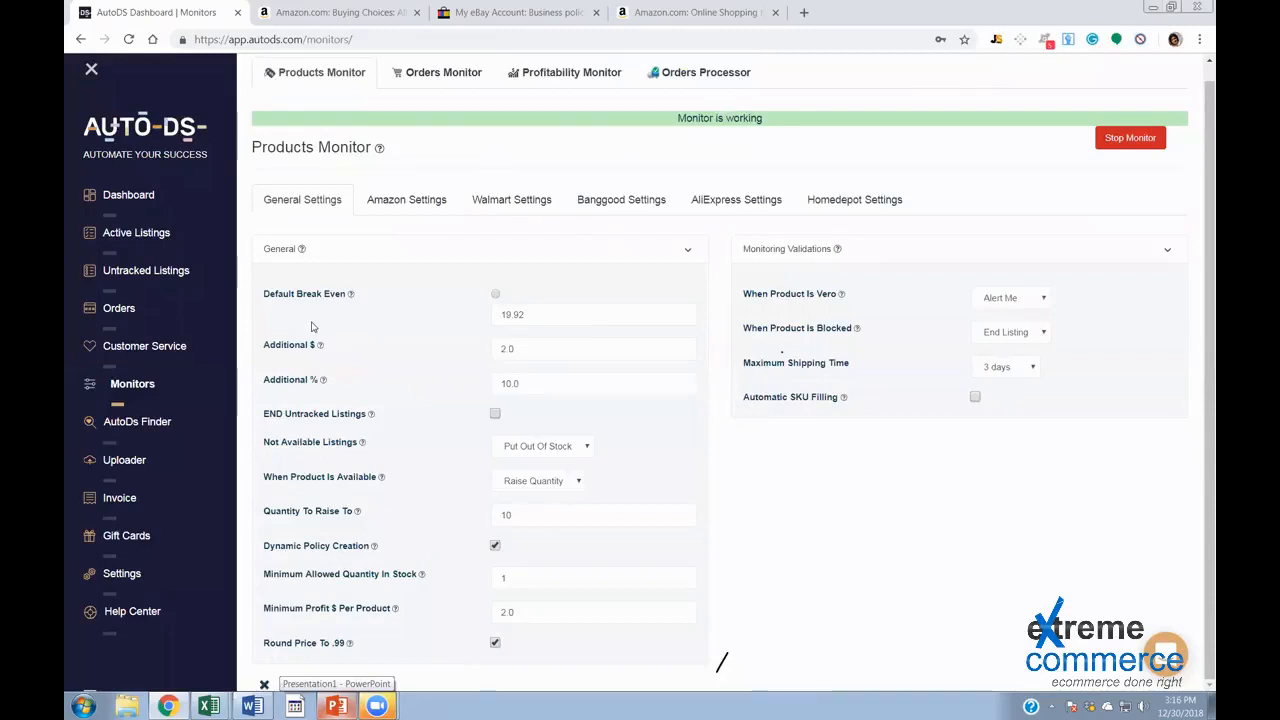
pyautogui.click(534, 383)
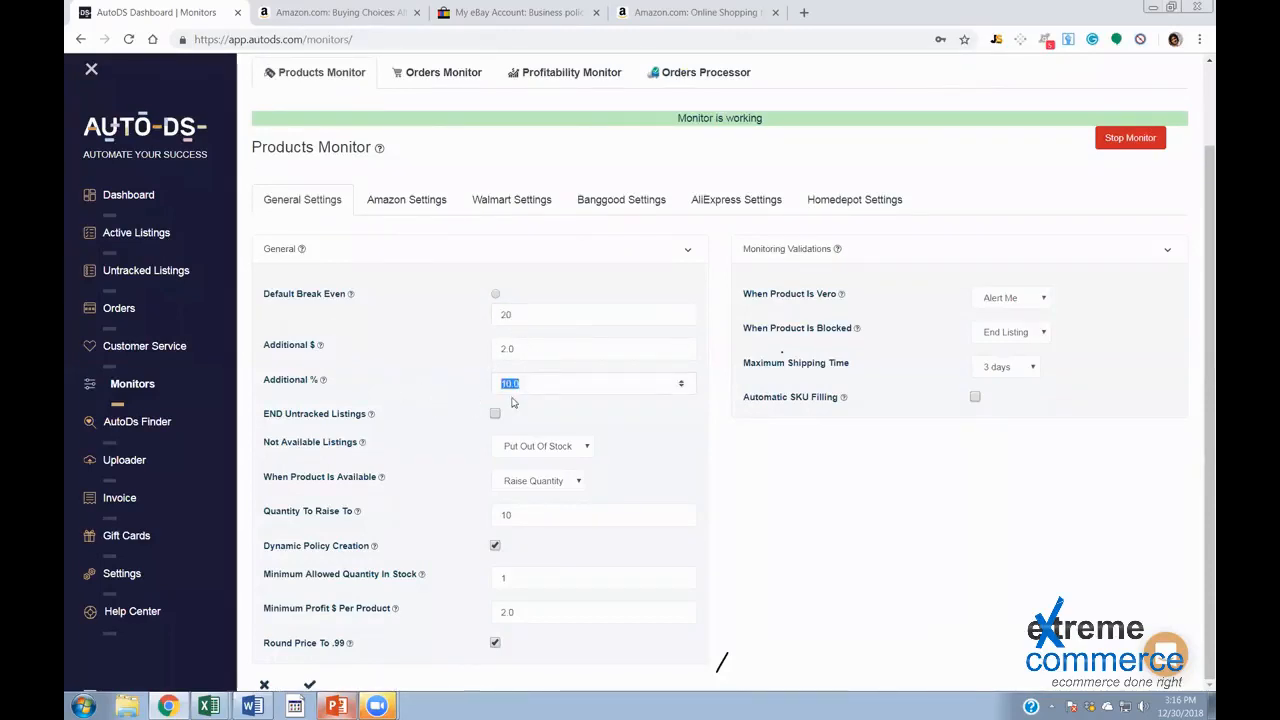
pyautogui.moveTo(371, 414)
pyautogui.moveTo(263, 420); pyautogui.dragTo(372, 416)
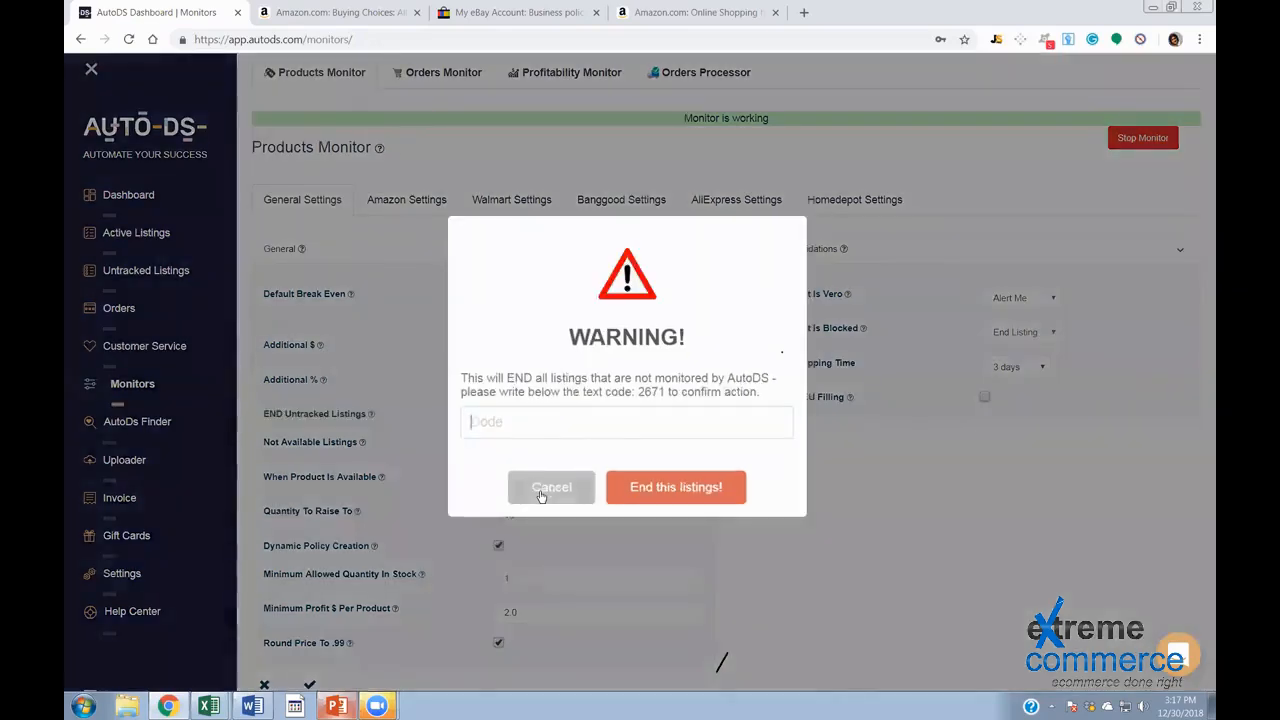
pyautogui.click(540, 494)
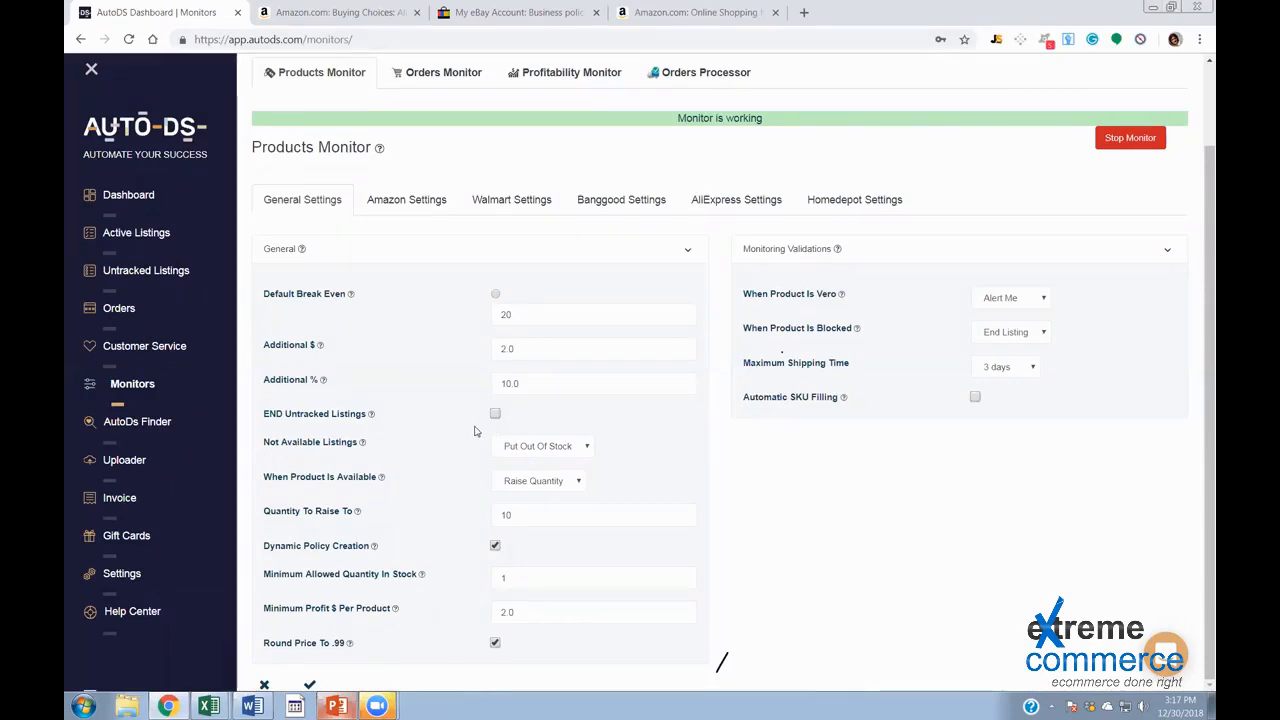
# Review the Not Available Listings options alongside the All-Clad set on Amazon, keeping Put Out Of Stock selected
pyautogui.moveTo(265, 441); pyautogui.dragTo(378, 449)
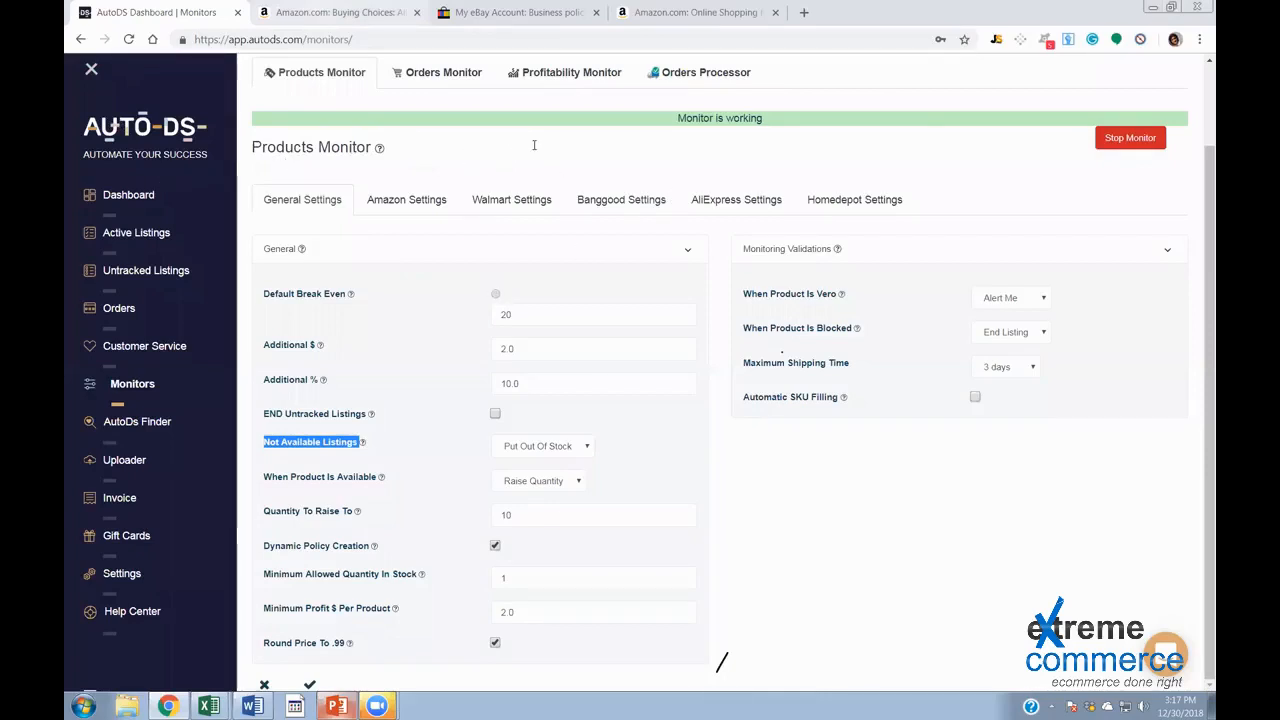
pyautogui.click(390, 13)
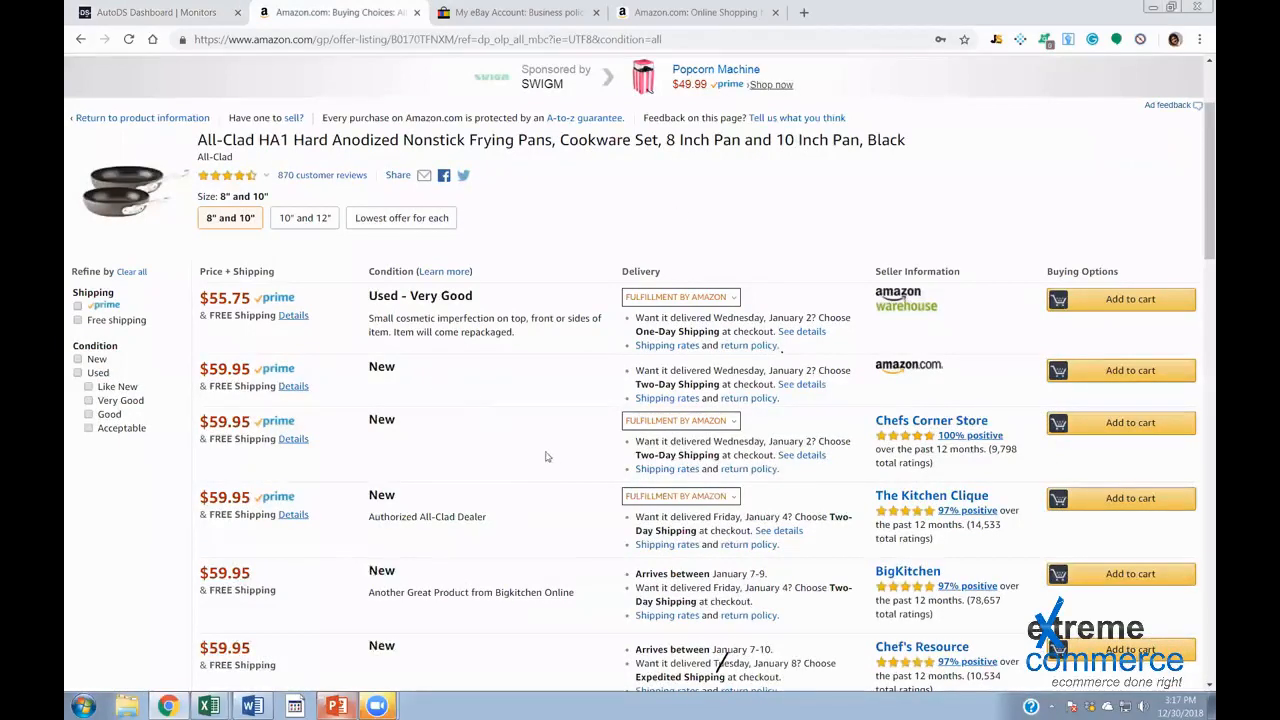
pyautogui.hotkey('alt', 'Left')
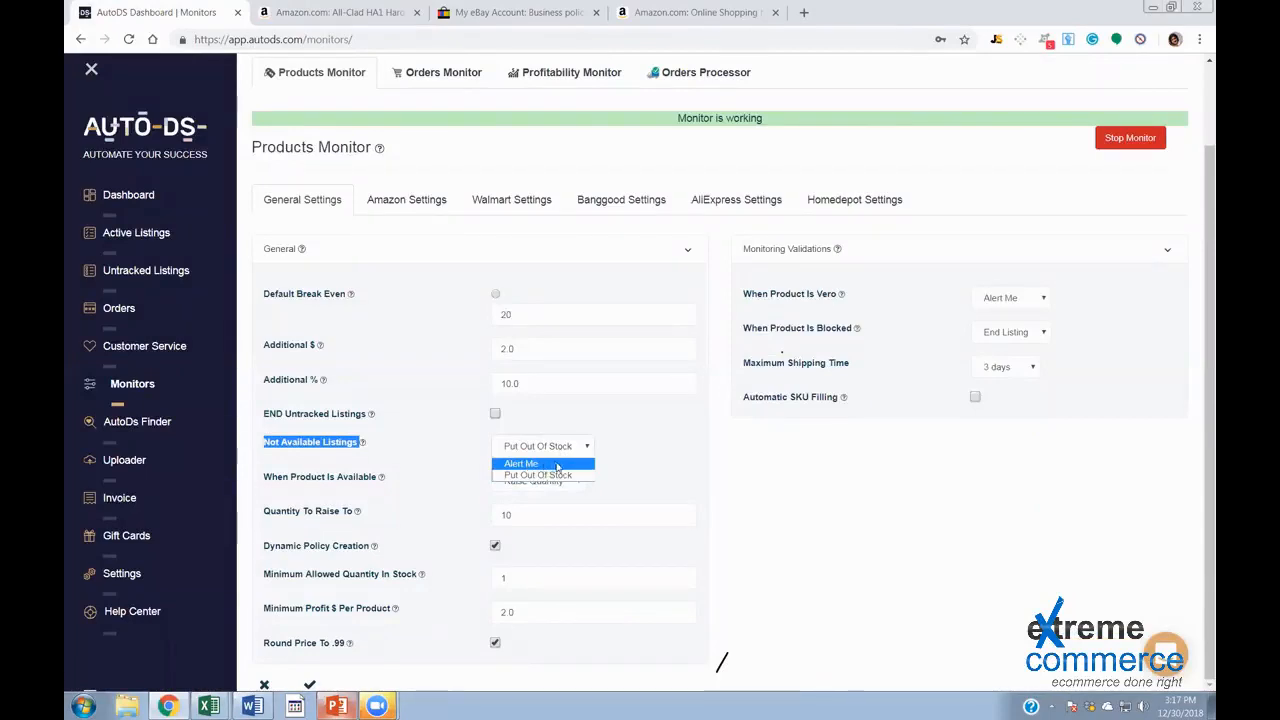
pyautogui.click(561, 476)
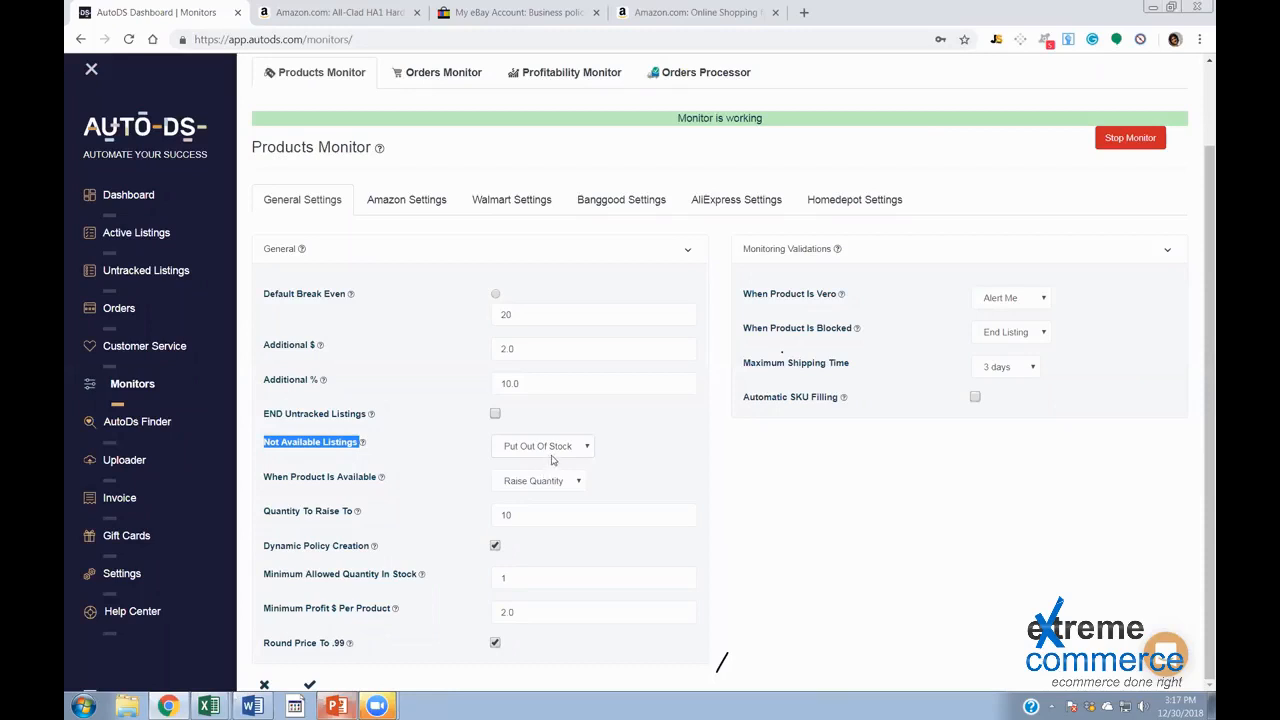
pyautogui.click(549, 456)
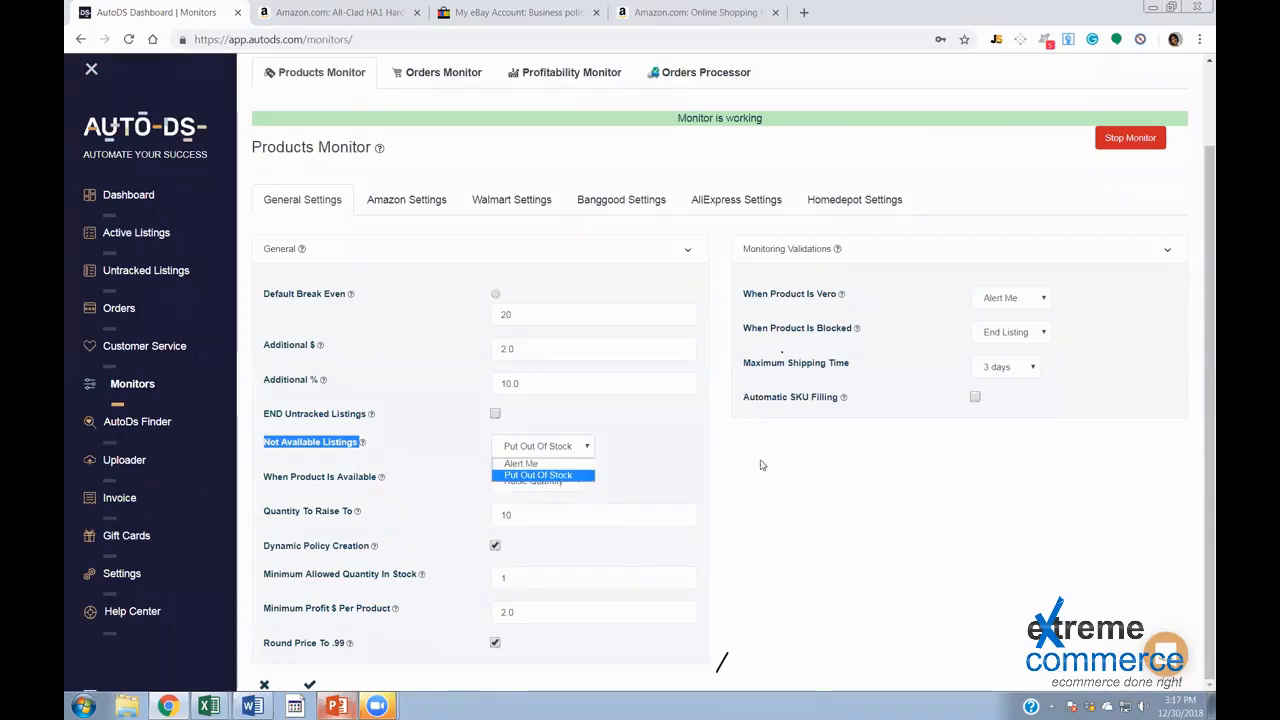
pyautogui.click(683, 595)
# Review the options for When Product Is Available, keeping Raise Quantity selected
pyautogui.moveTo(263, 477); pyautogui.dragTo(375, 487)
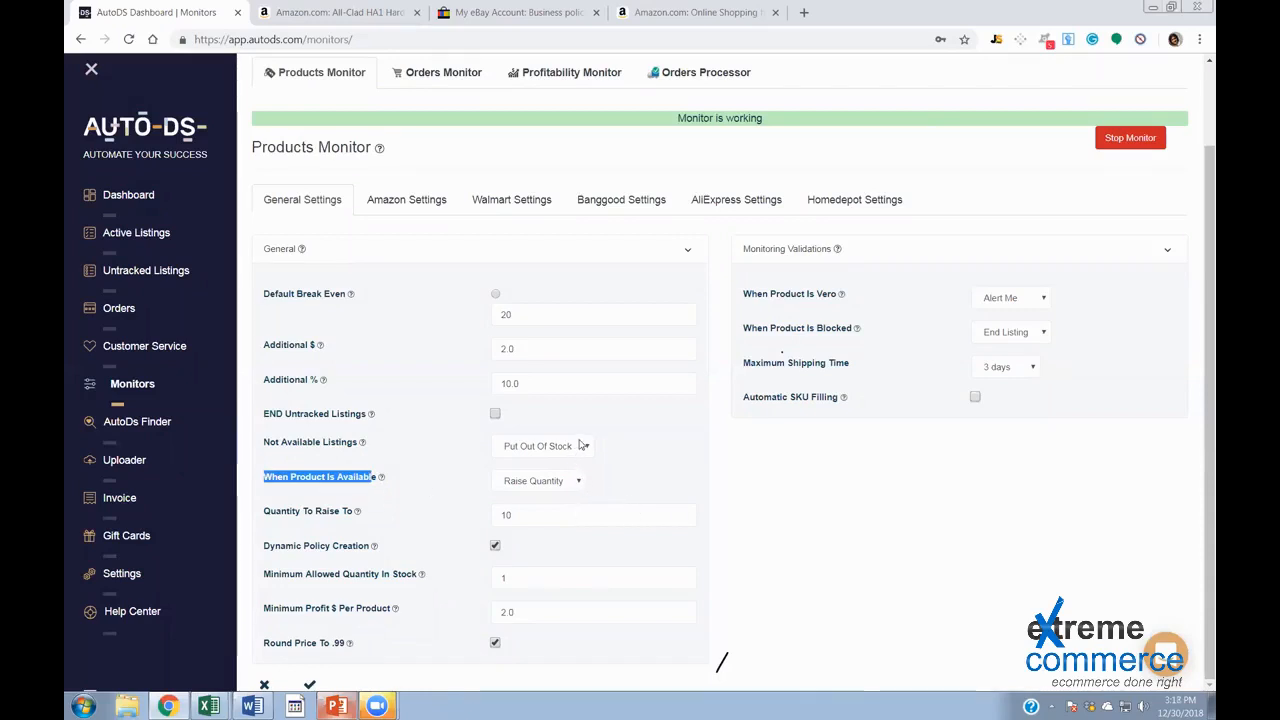
pyautogui.click(582, 484)
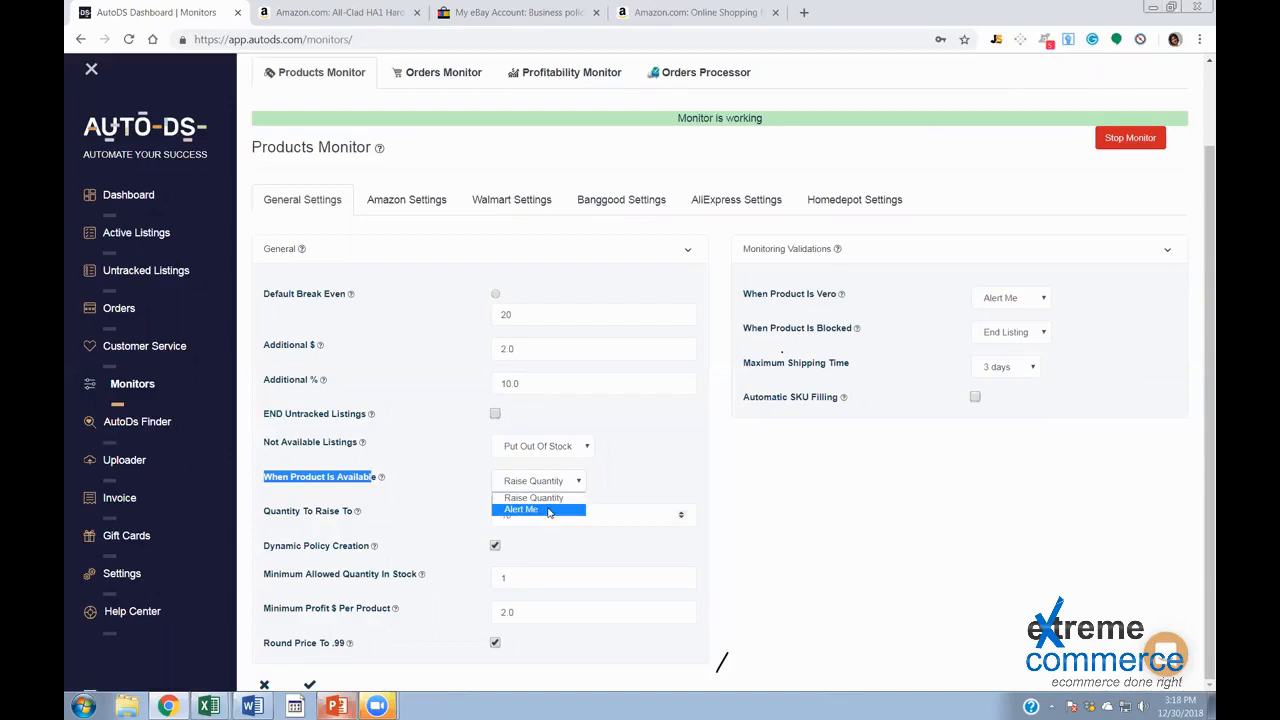
pyautogui.click(680, 484)
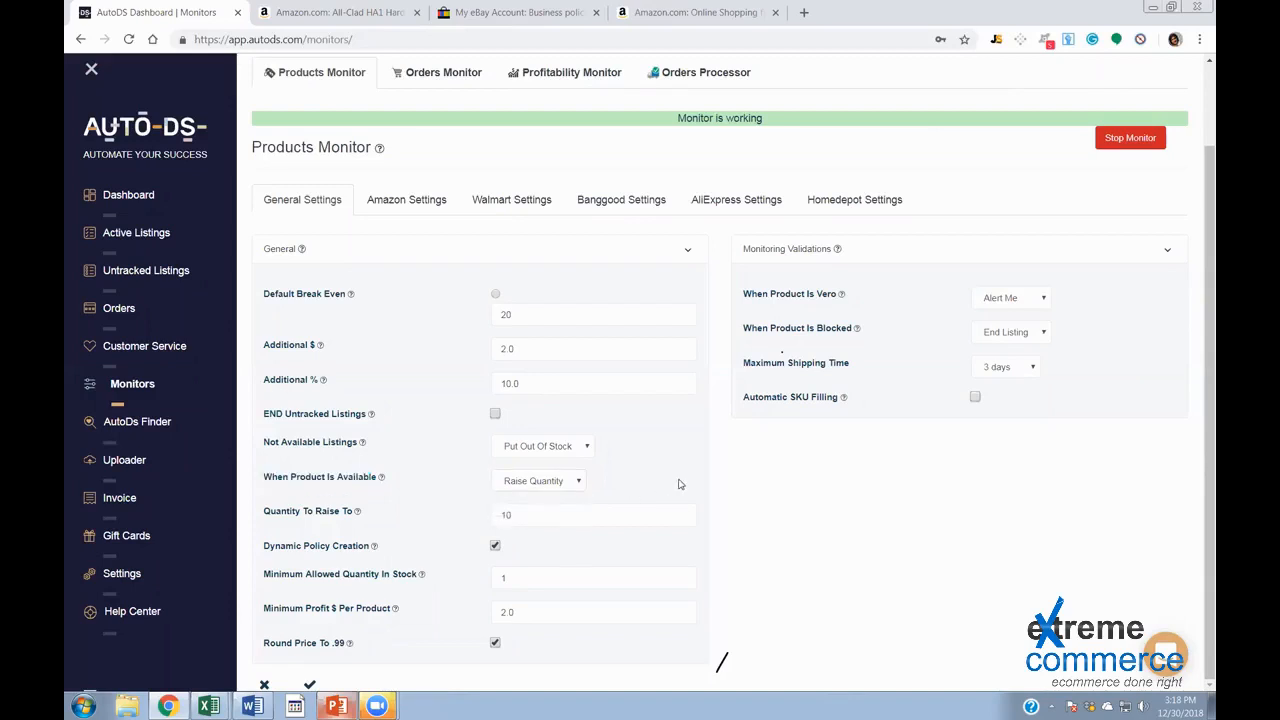
pyautogui.click(540, 486)
pyautogui.click(614, 490)
# Examine the Quantity To Raise To value in the general monitor settings
pyautogui.moveTo(537, 515); pyautogui.dragTo(466, 517)
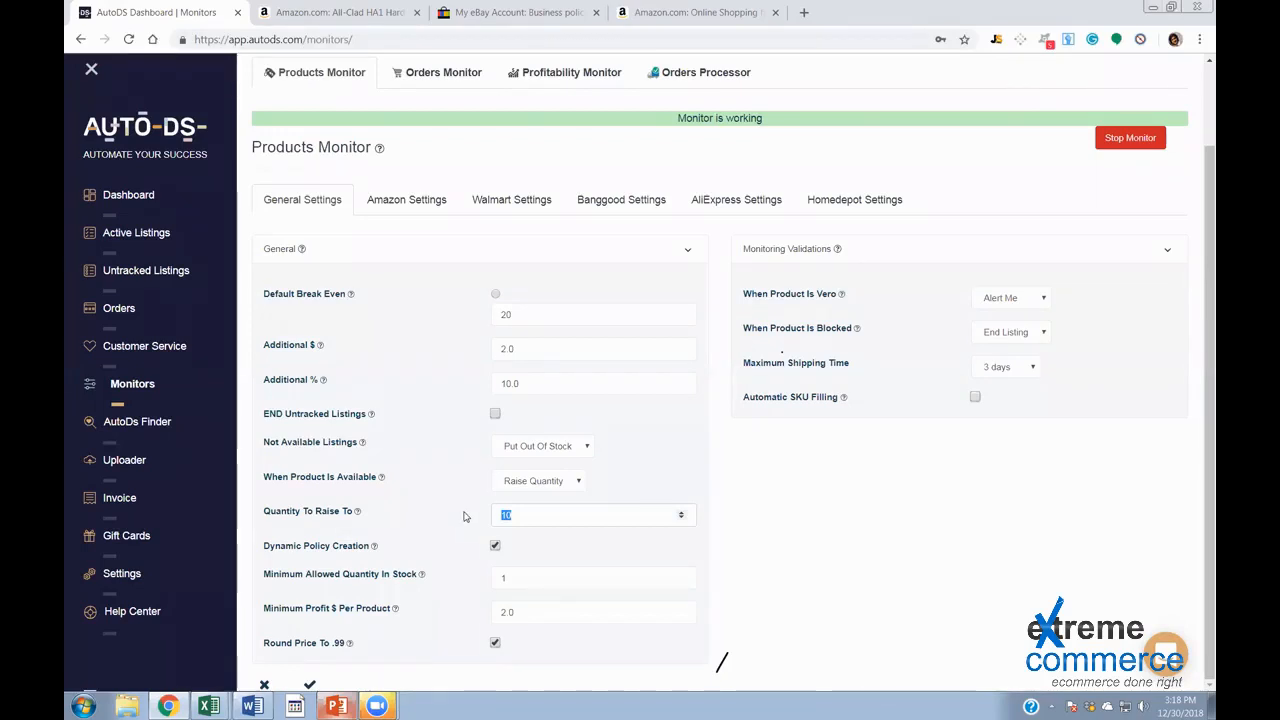
pyautogui.click(538, 516)
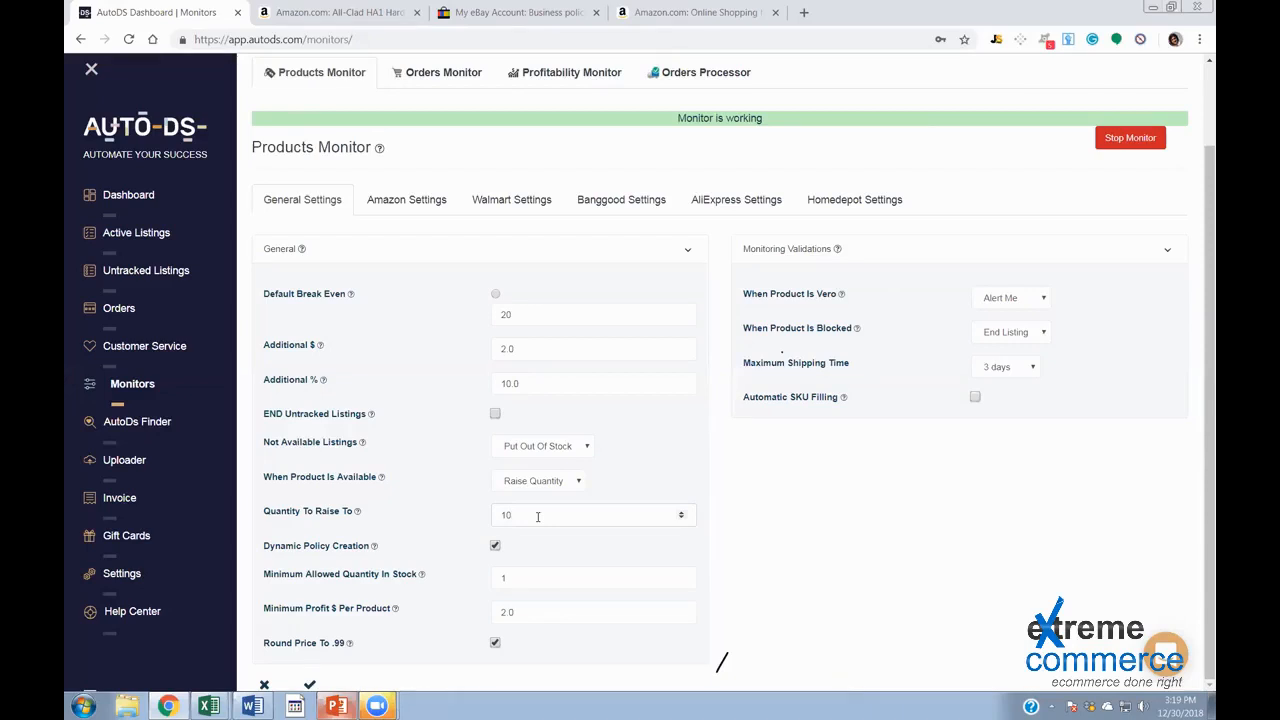
pyautogui.moveTo(261, 511); pyautogui.dragTo(467, 514)
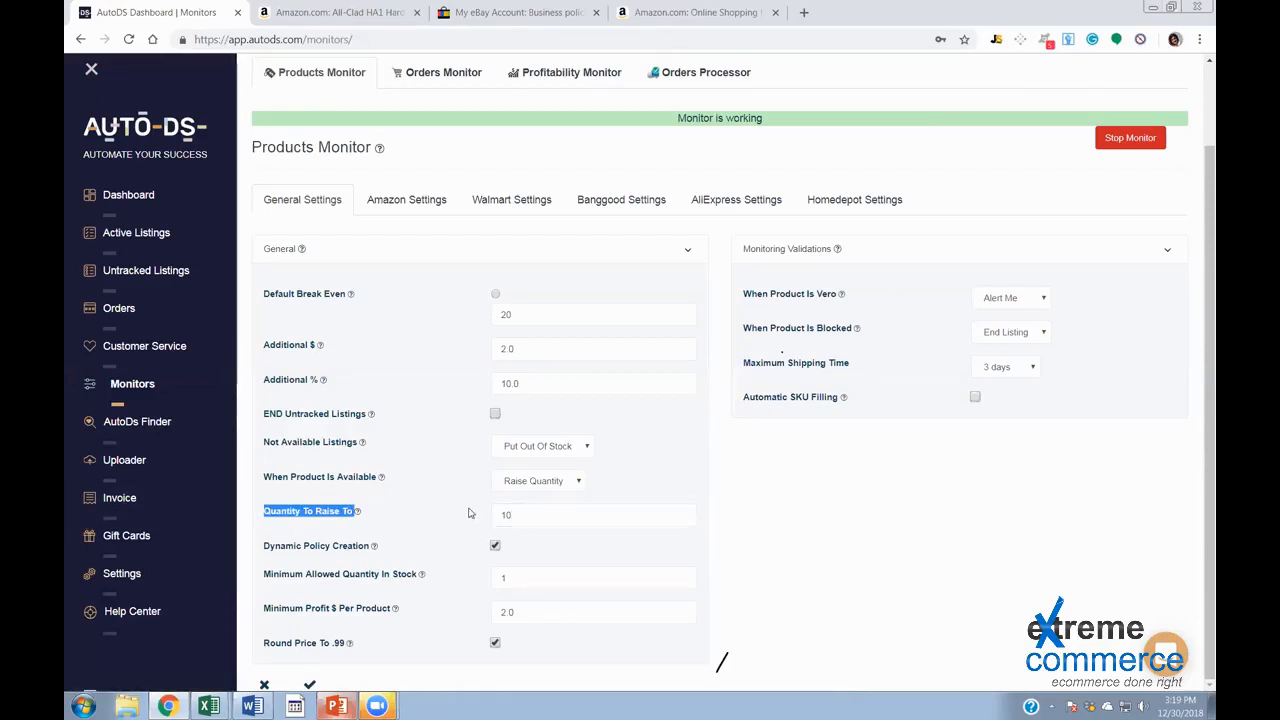
pyautogui.click(525, 513)
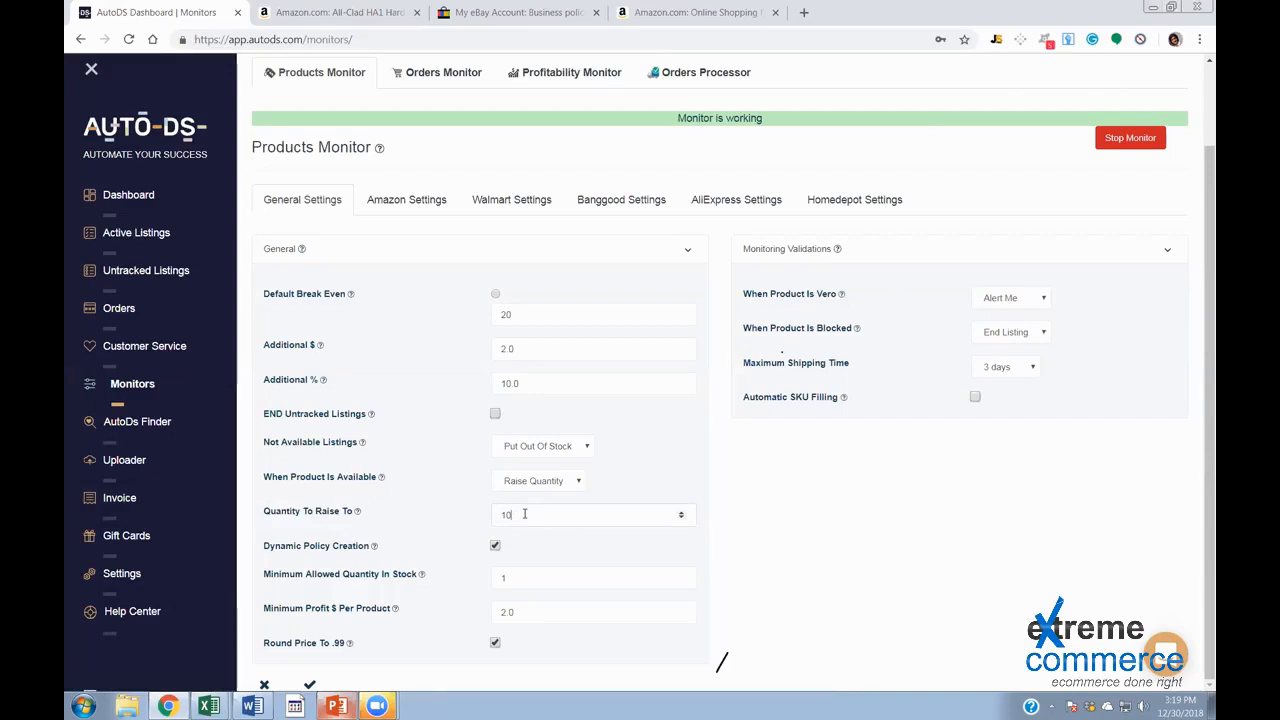
pyautogui.moveTo(525, 513); pyautogui.dragTo(476, 519)
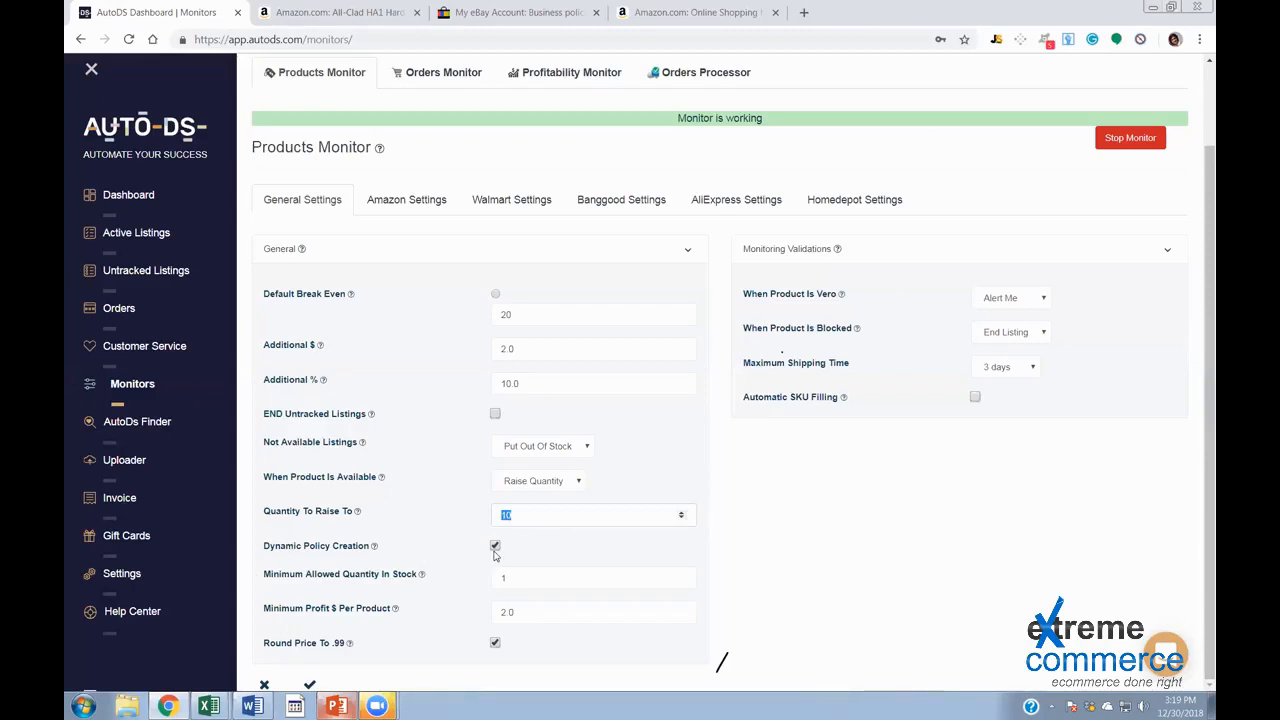
# Set Minimum Allowed Quantity In Stock to 5, check the All-Clad set's Amazon stock status, and review Minimum Profit $ Per Product
pyautogui.click(528, 581)
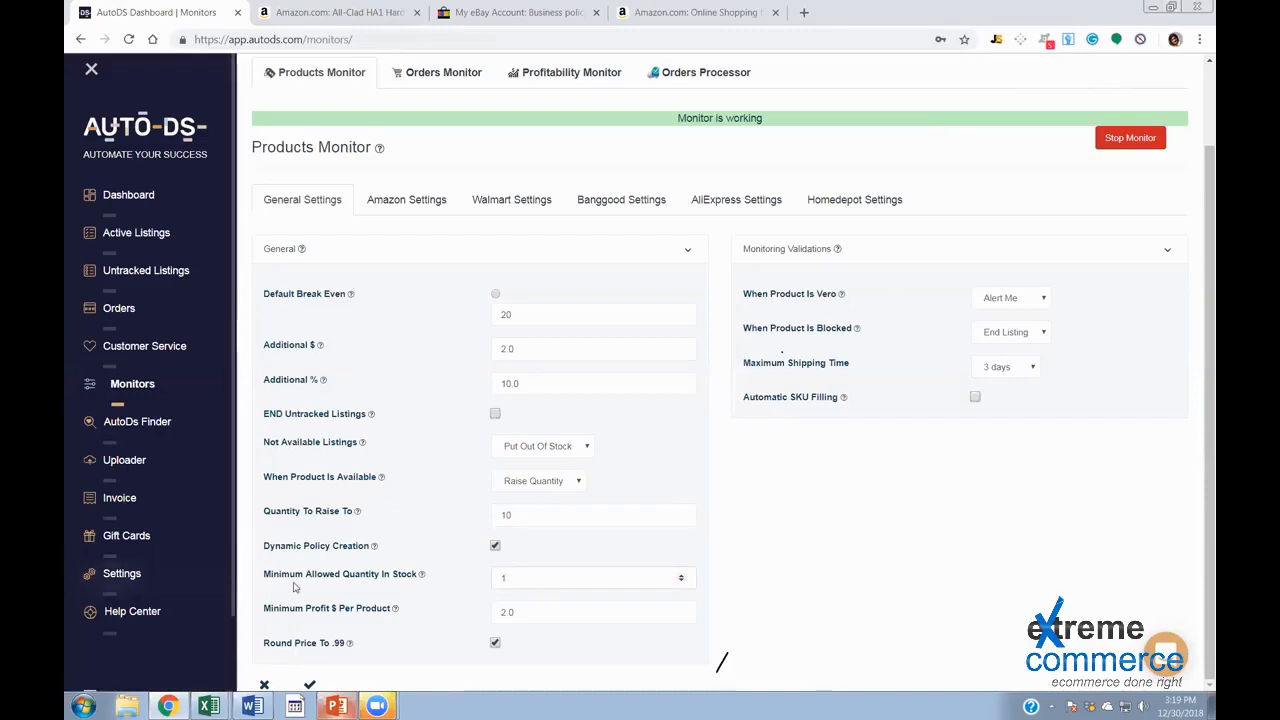
pyautogui.tripleClick(321, 577)
pyautogui.doubleClick(514, 577)
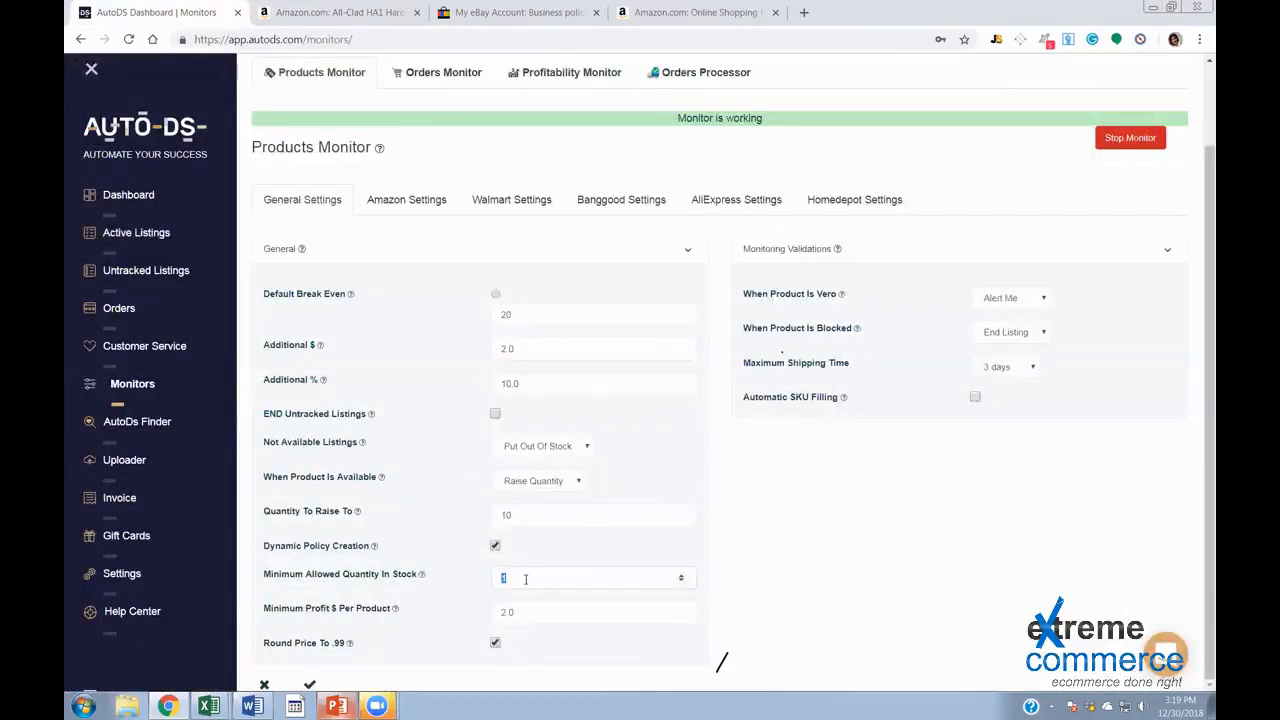
pyautogui.write('5')
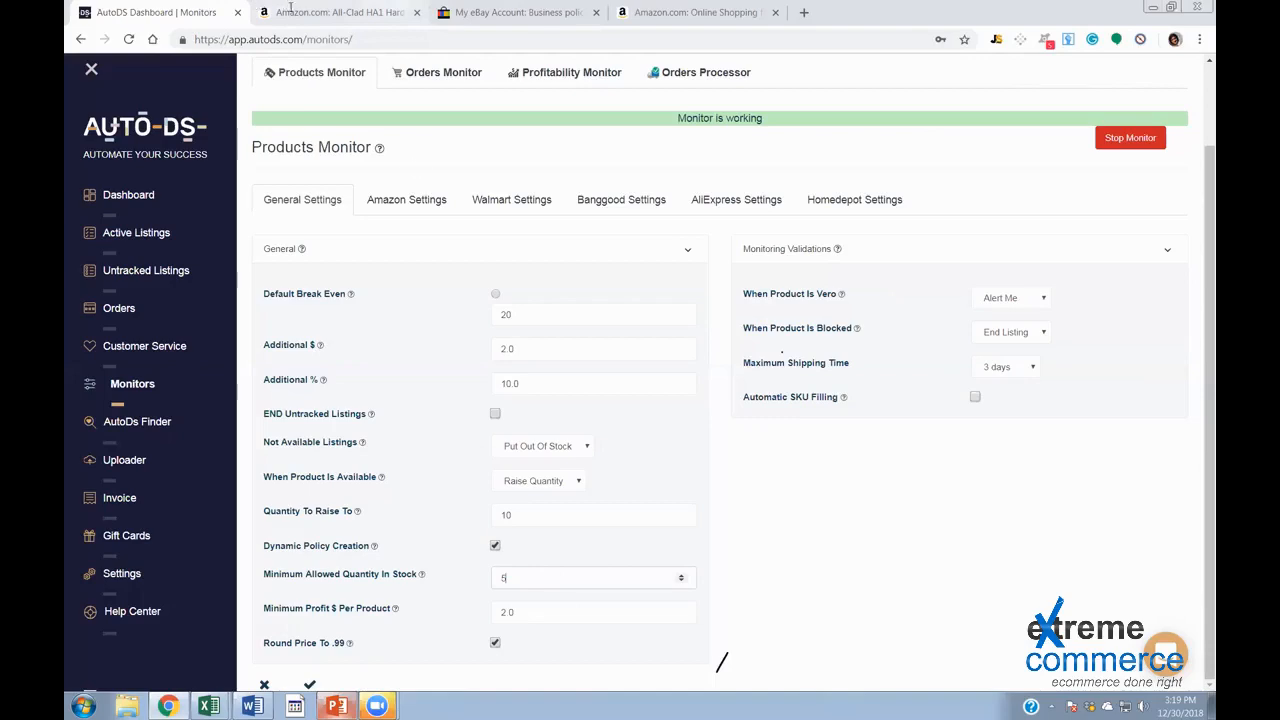
pyautogui.hotkey('ctrl', 'Tab')
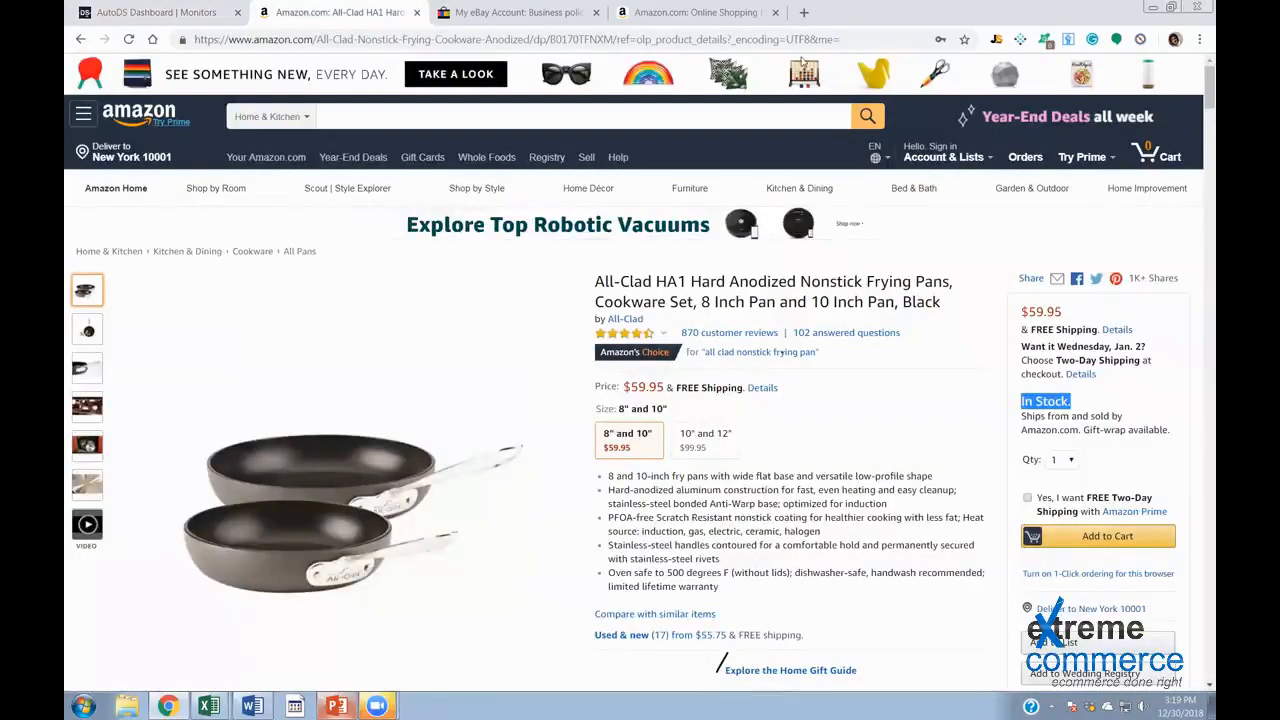
pyautogui.hotkey('ctrl', 'shift', 'Tab')
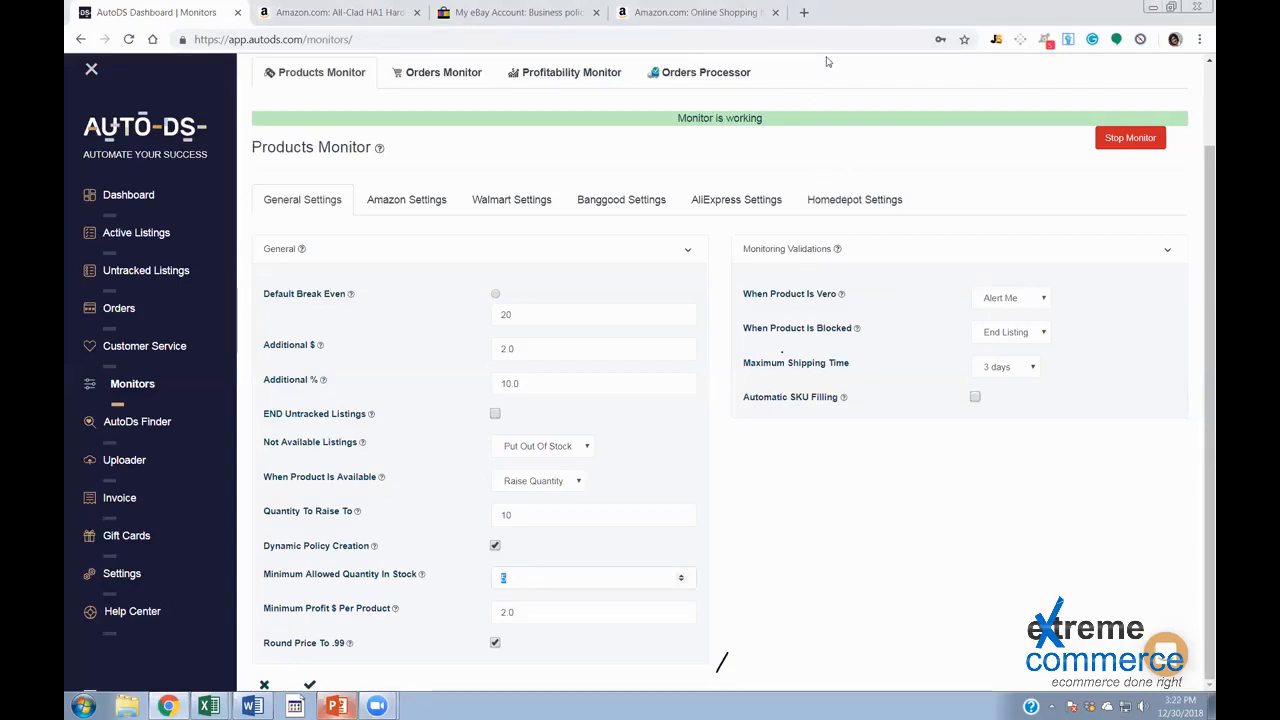
pyautogui.click(542, 578)
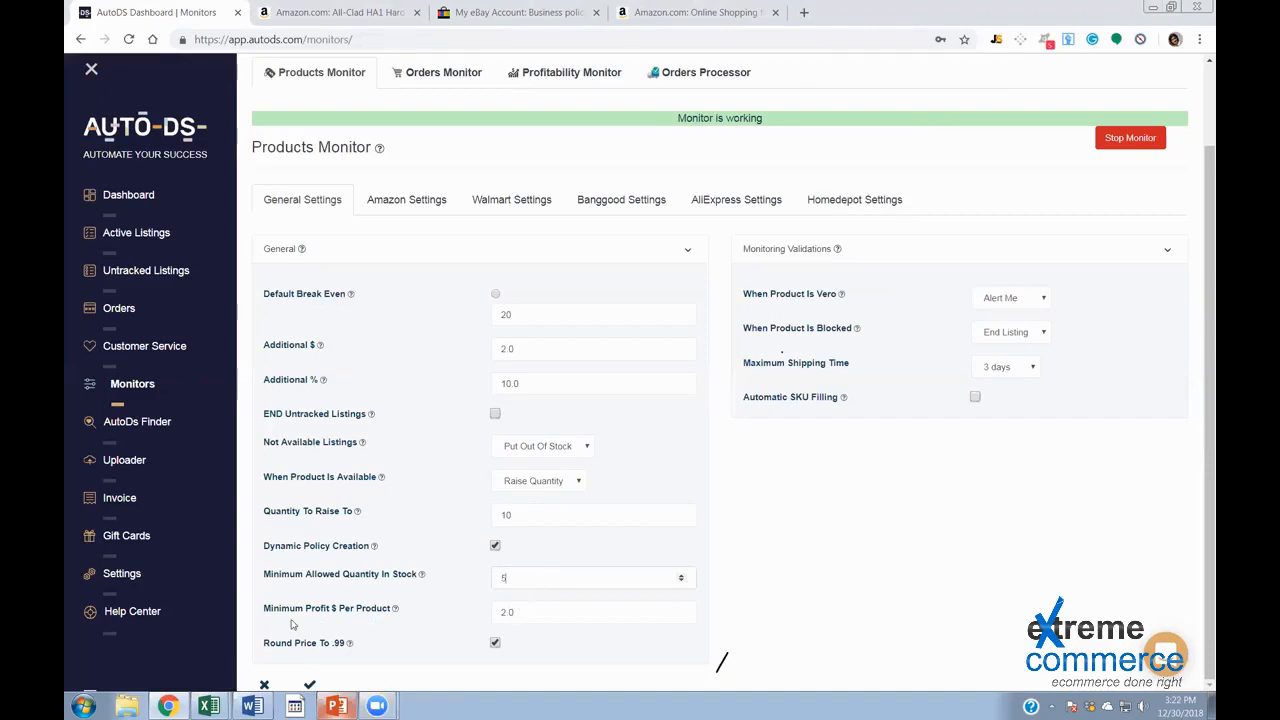
pyautogui.click(496, 612)
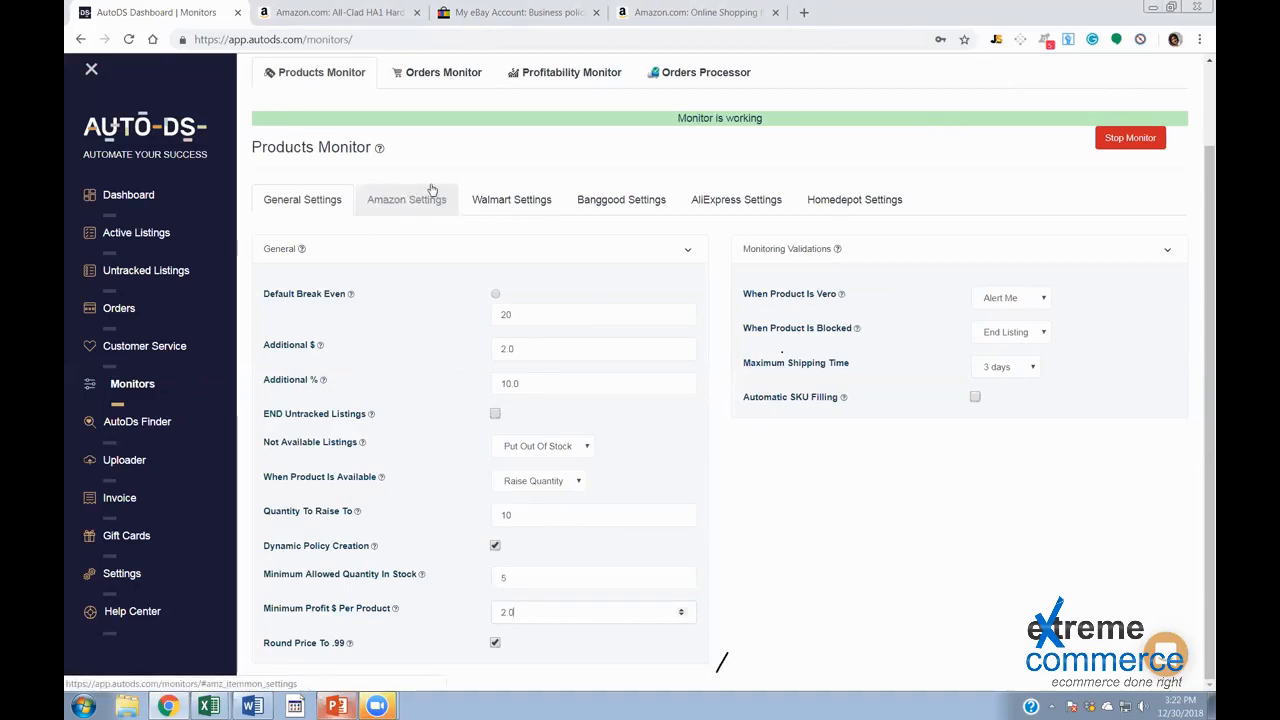
# Open the AutoDS dashboard, then search Amazon's Home & Kitchen category for "boxing ball with string"
pyautogui.click(165, 207)
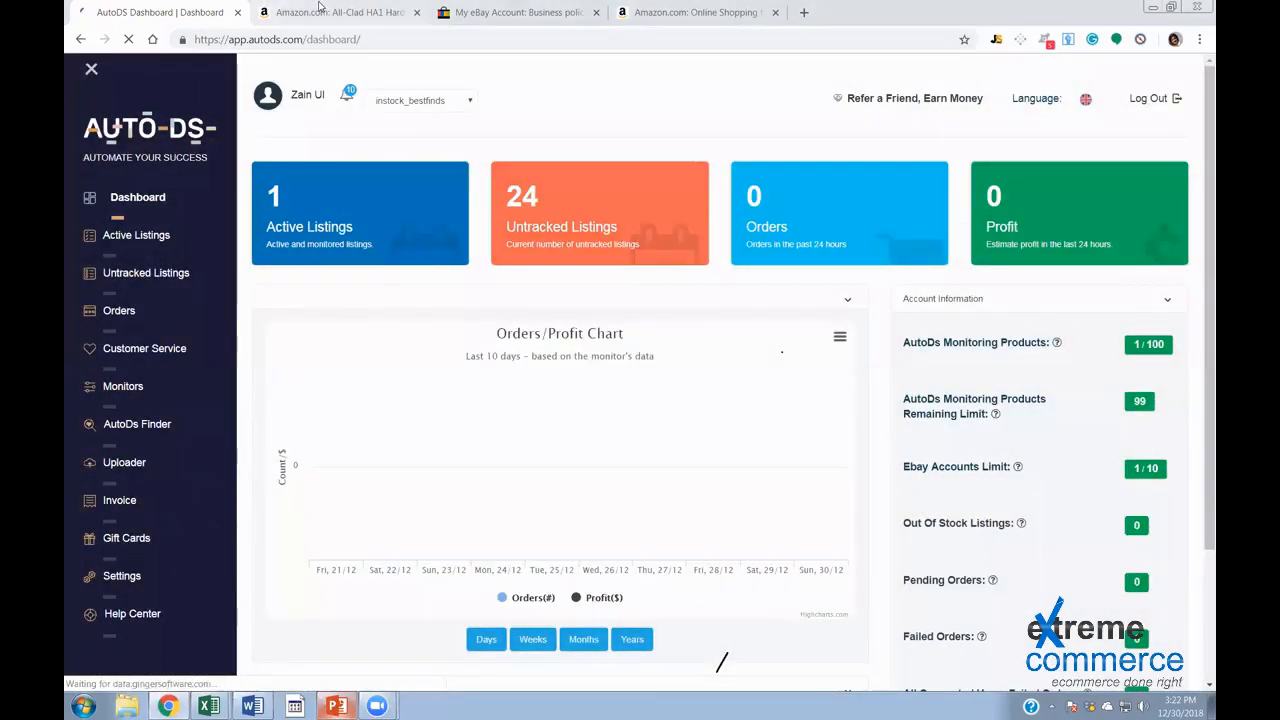
pyautogui.click(373, 14)
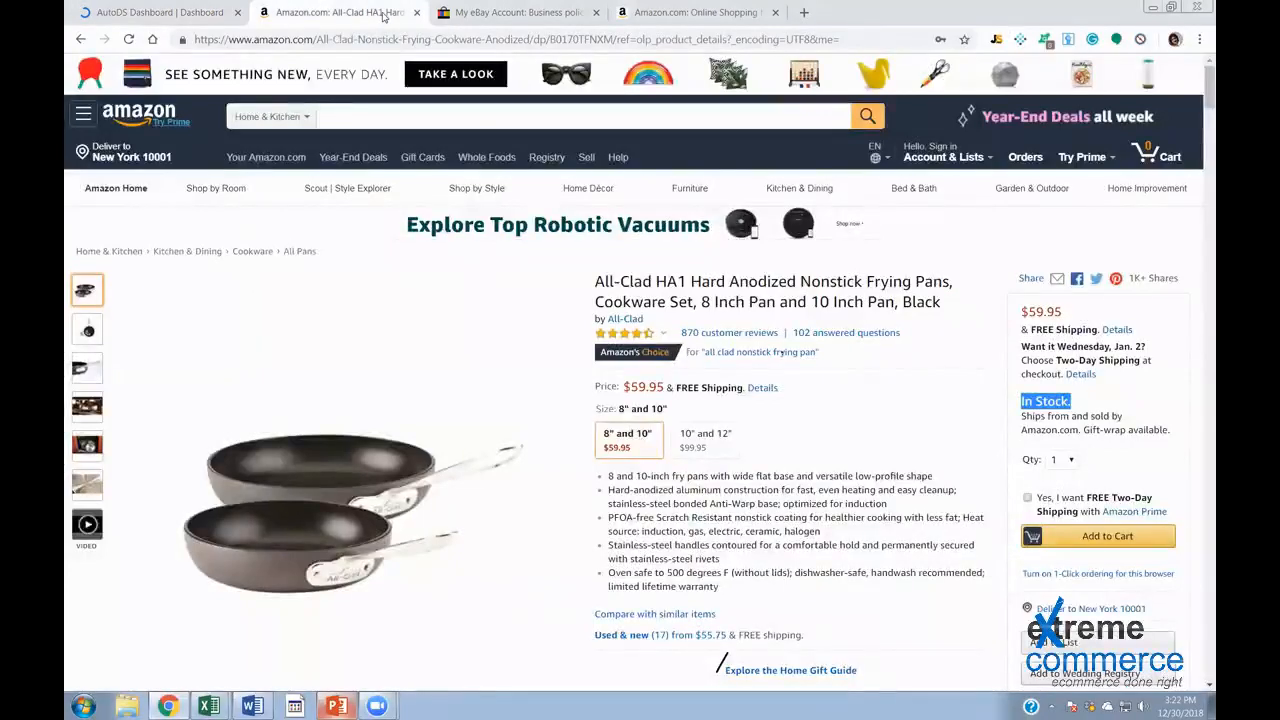
pyautogui.click(375, 130)
pyautogui.write('b')
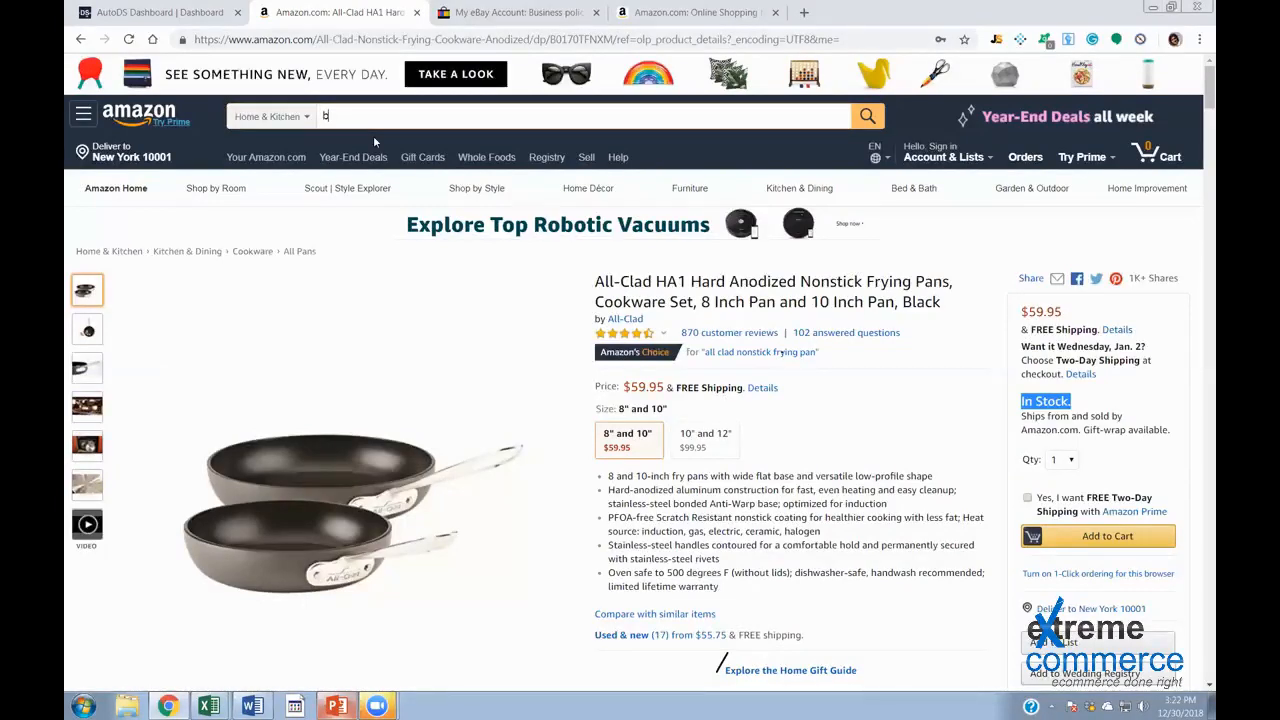
pyautogui.write('oxing')
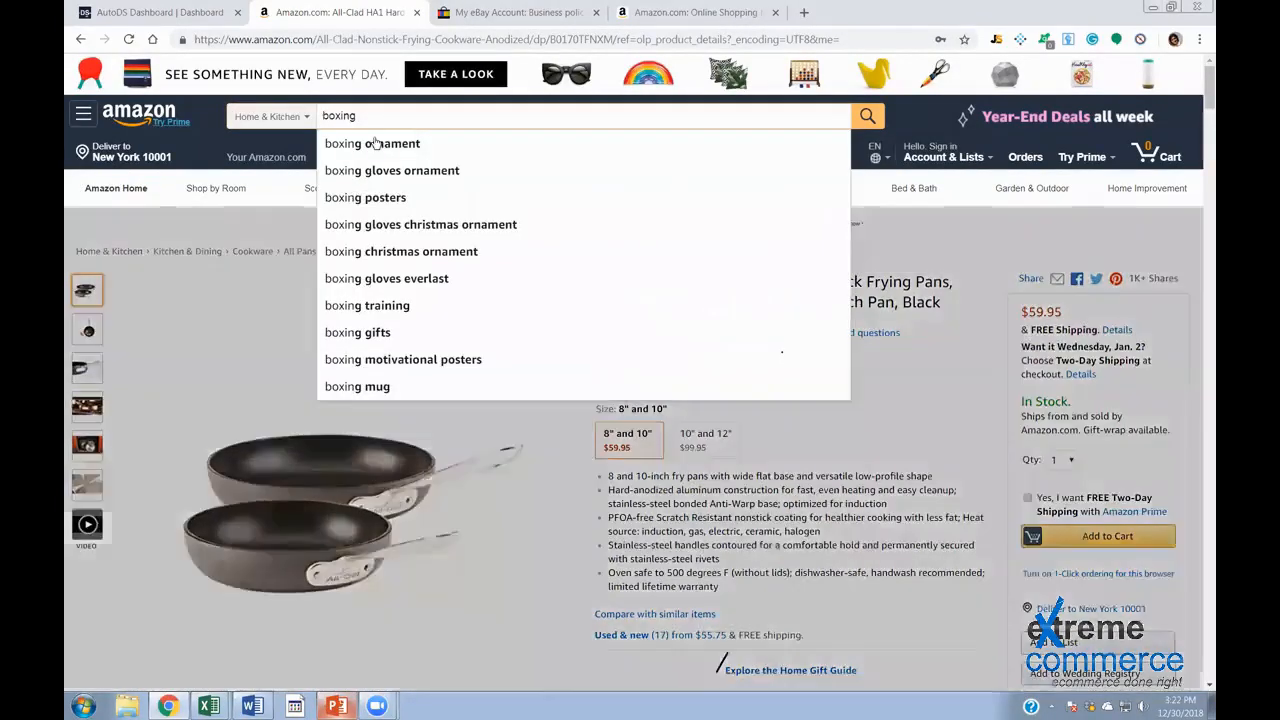
pyautogui.write(' ball with ')
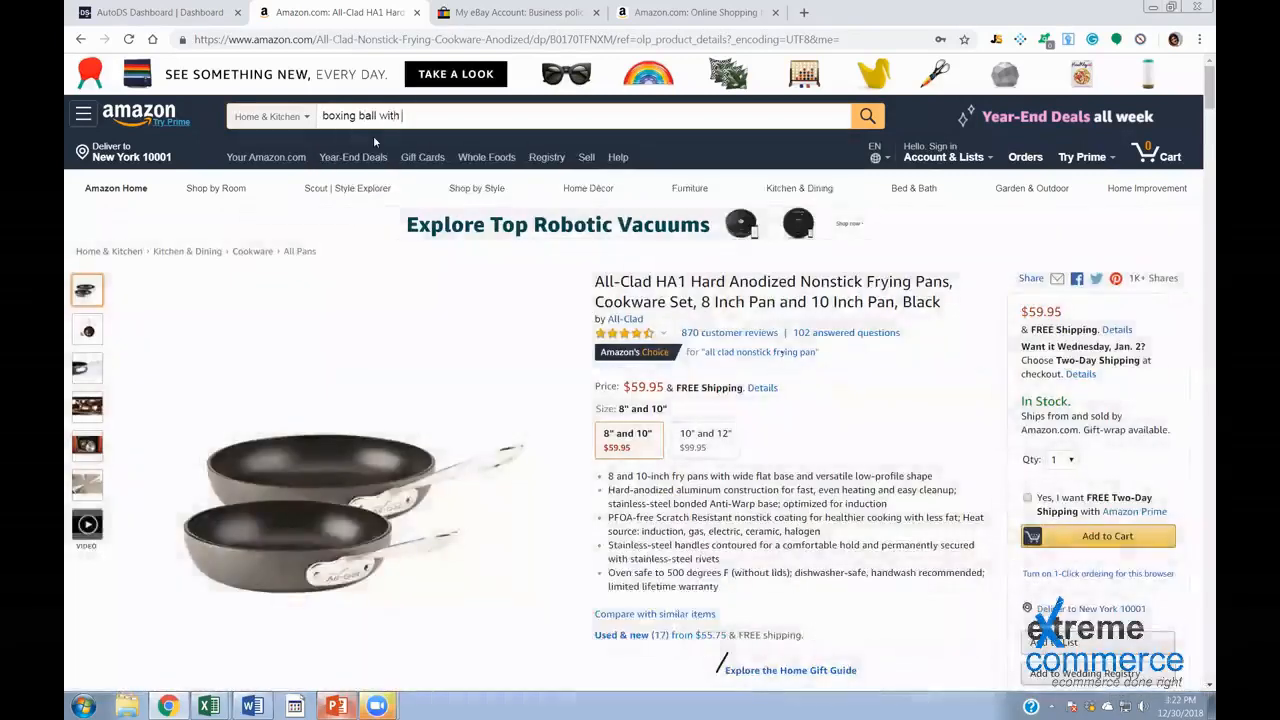
pyautogui.write('string')
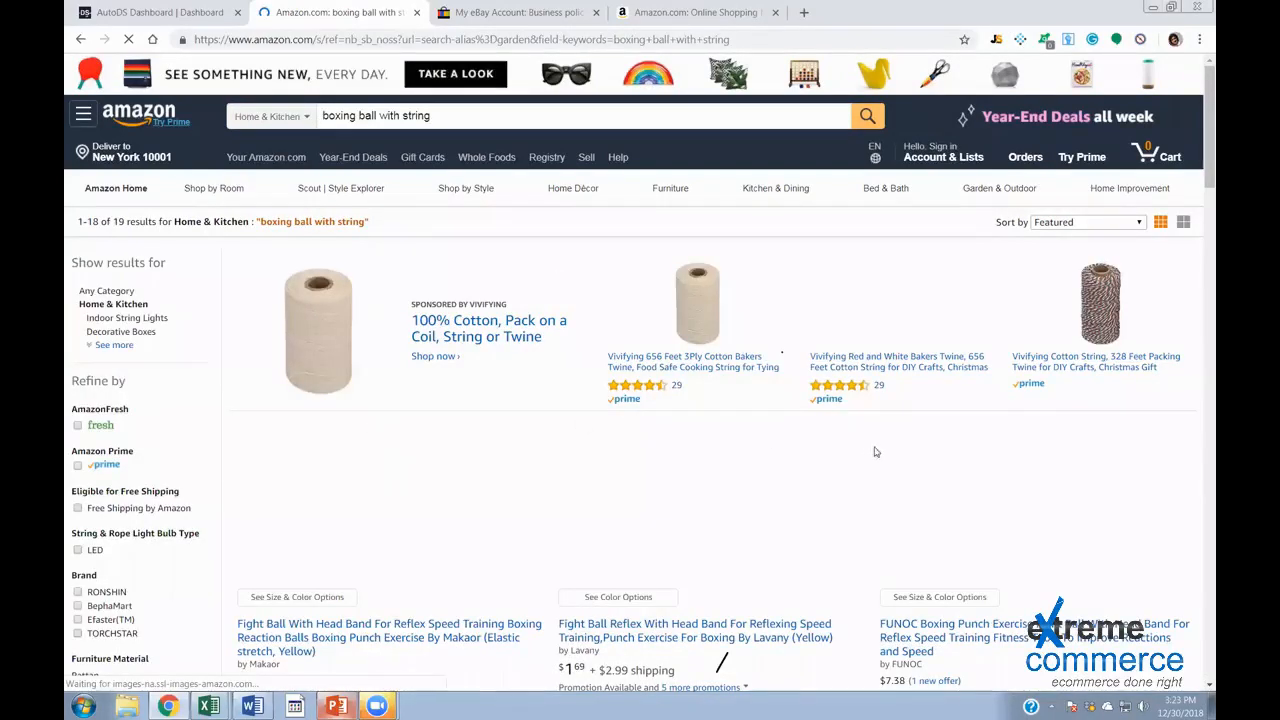
# Browse the boxing ball results, open the FUNOC Boxing Punch Exercise Fight Ball listing, and examine its product details
pyautogui.scroll(-6, 877, 482)
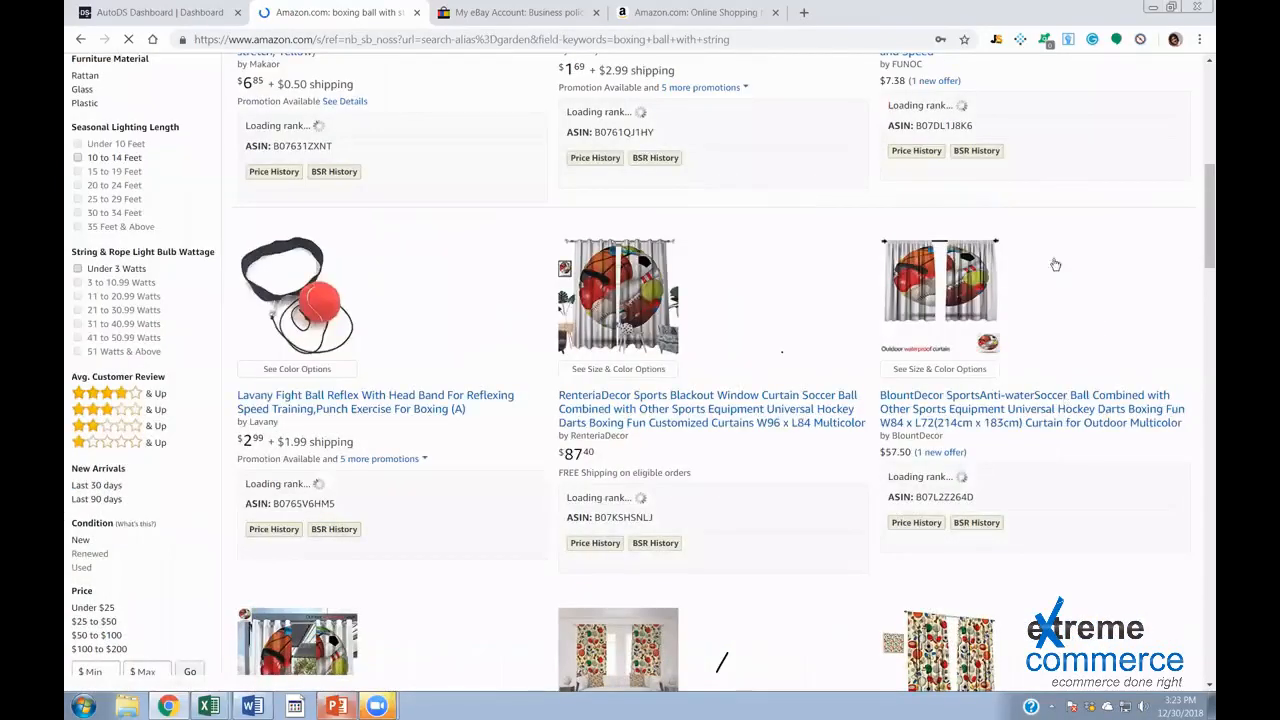
pyautogui.scroll(2, 1010, 270)
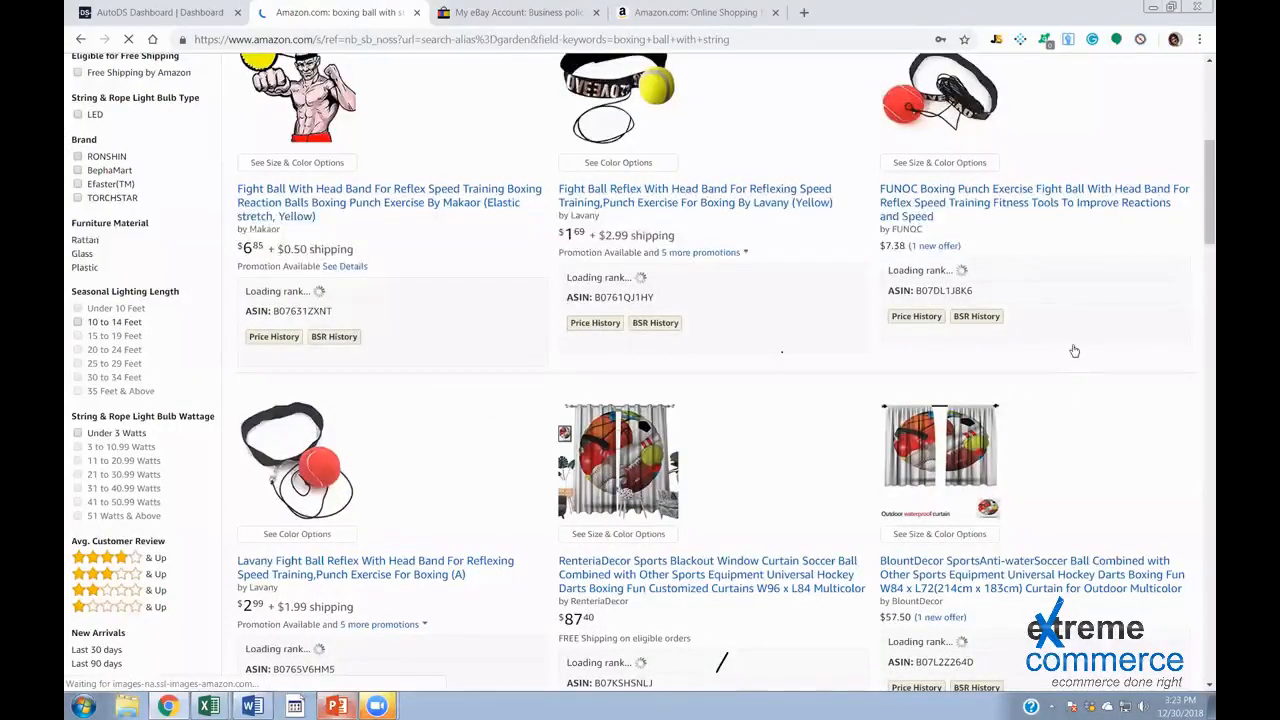
pyautogui.scroll(1, 1070, 350)
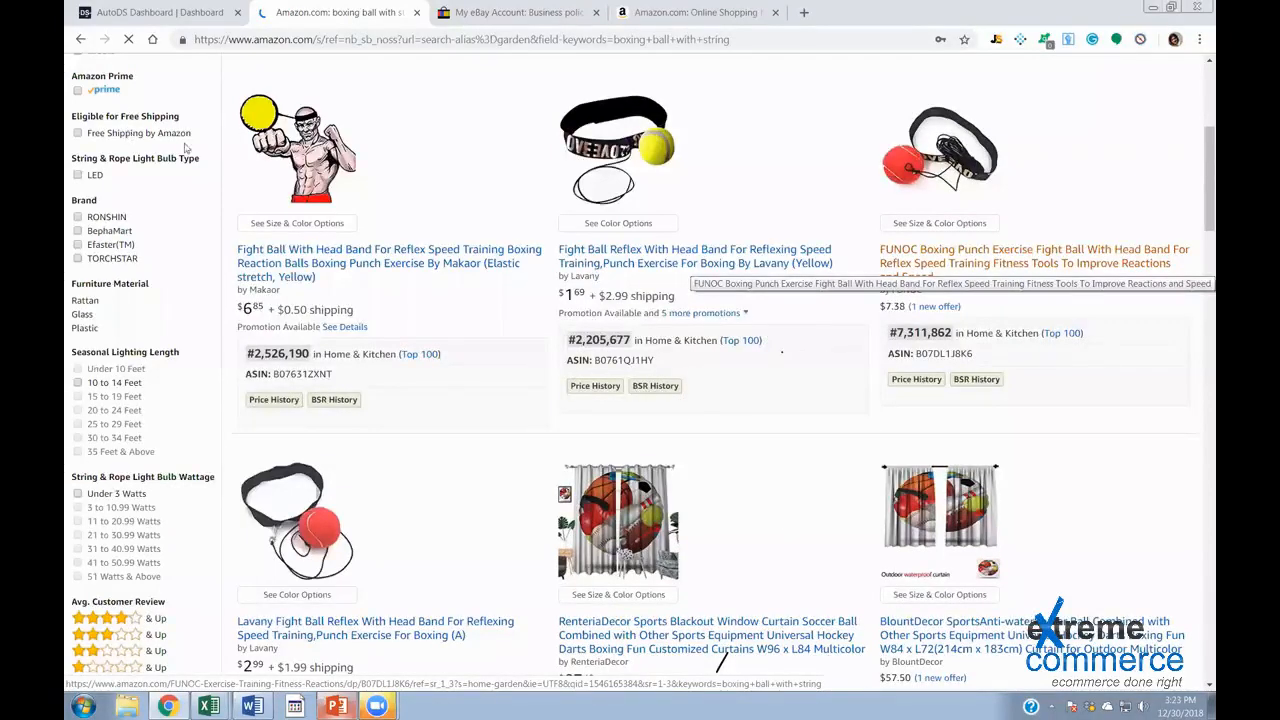
pyautogui.scroll(-3, 185, 148)
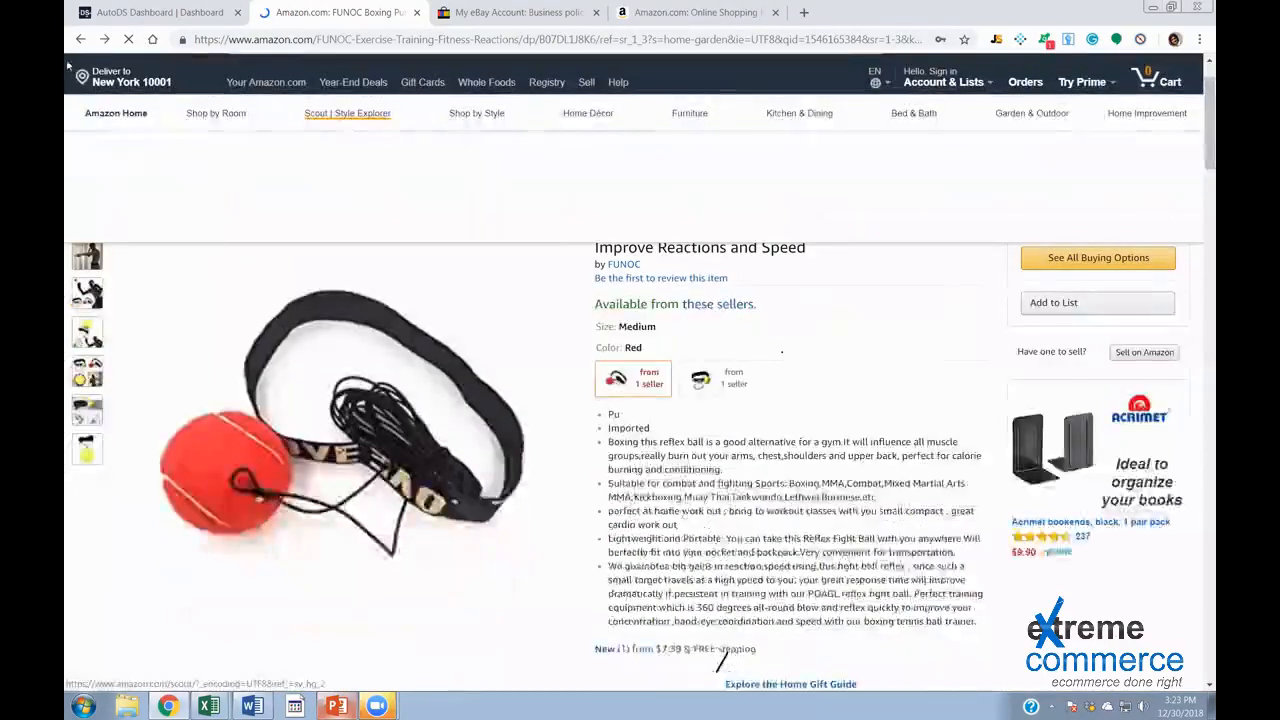
pyautogui.scroll(-3, 591, 152)
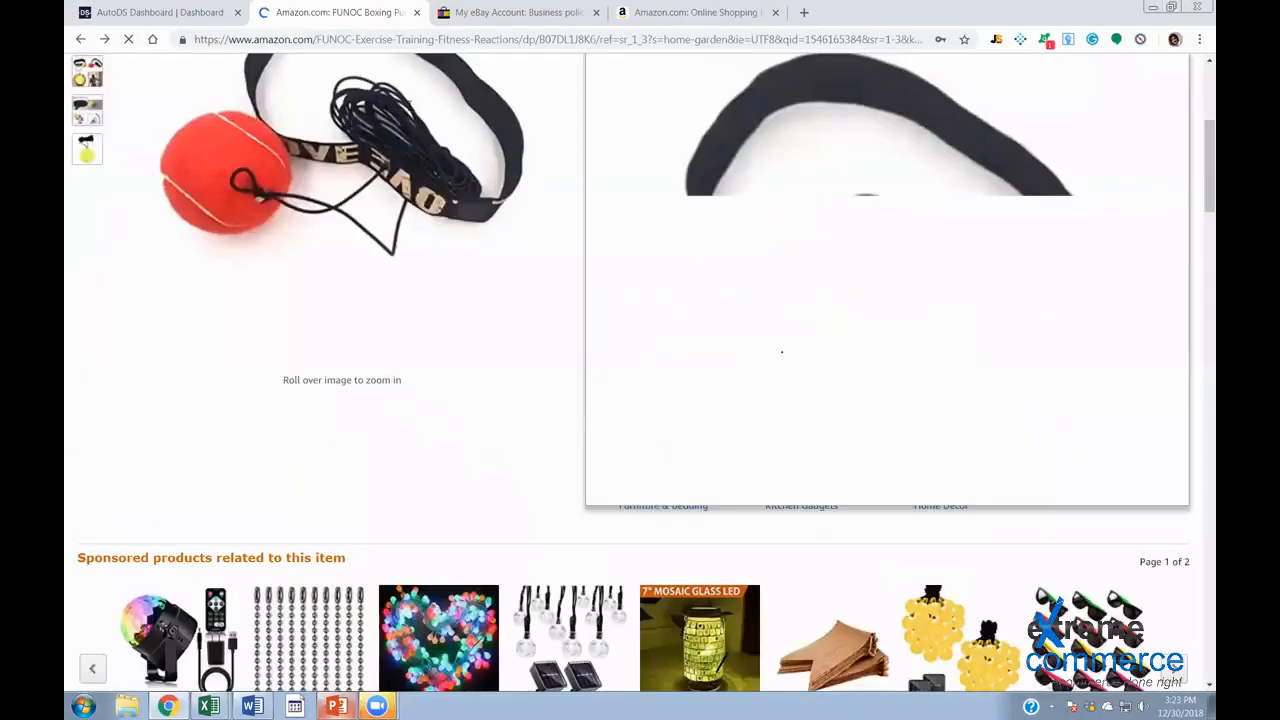
pyautogui.hotkey('alt', 'Left')
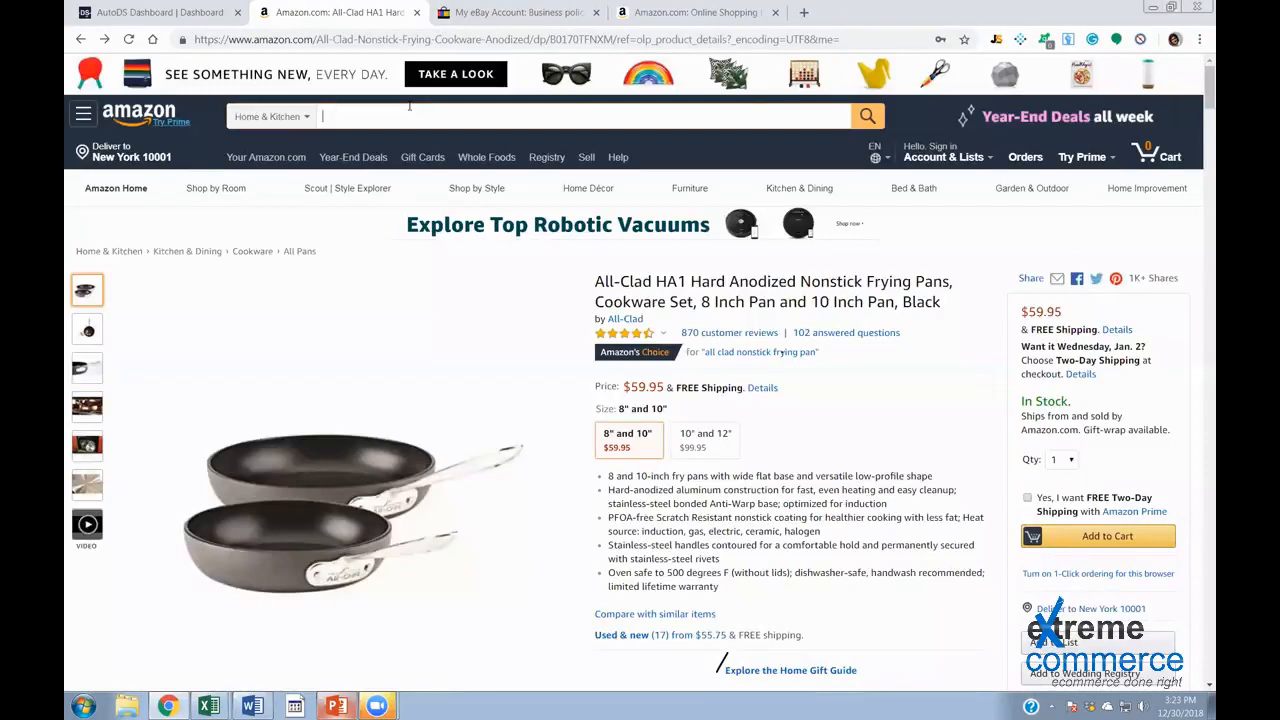
pyautogui.write('Co')
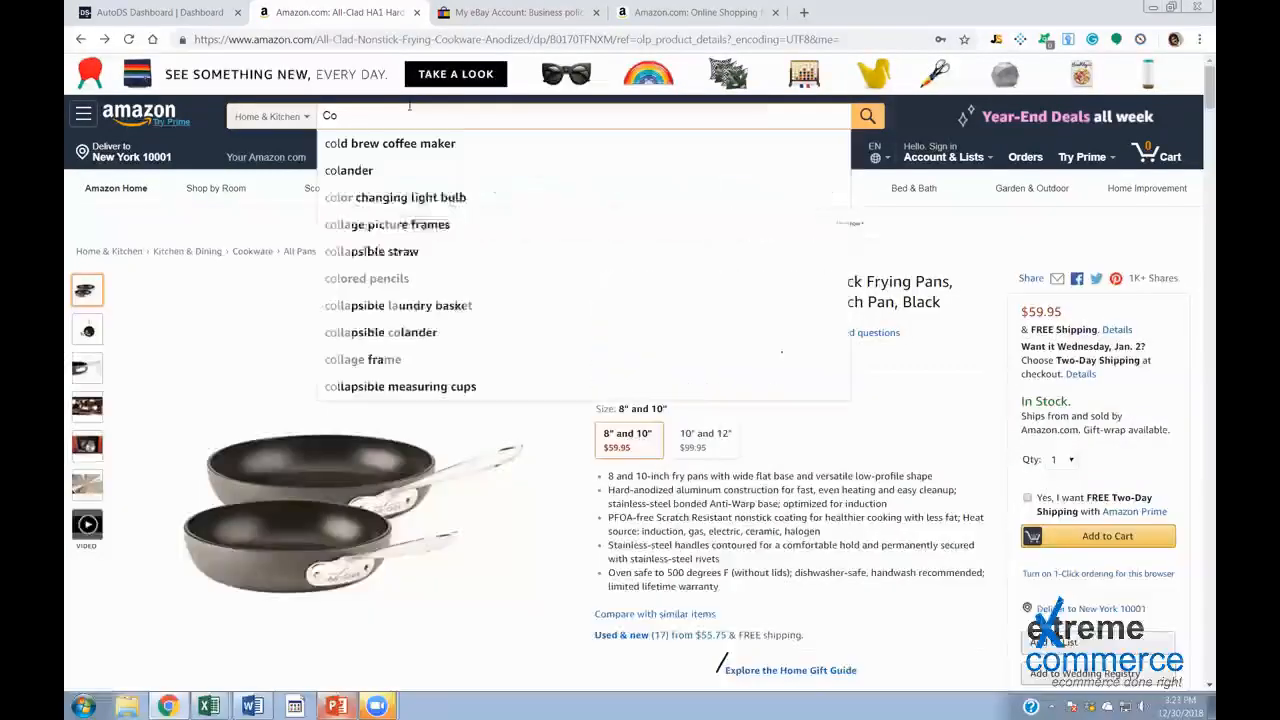
pyautogui.write('llor')
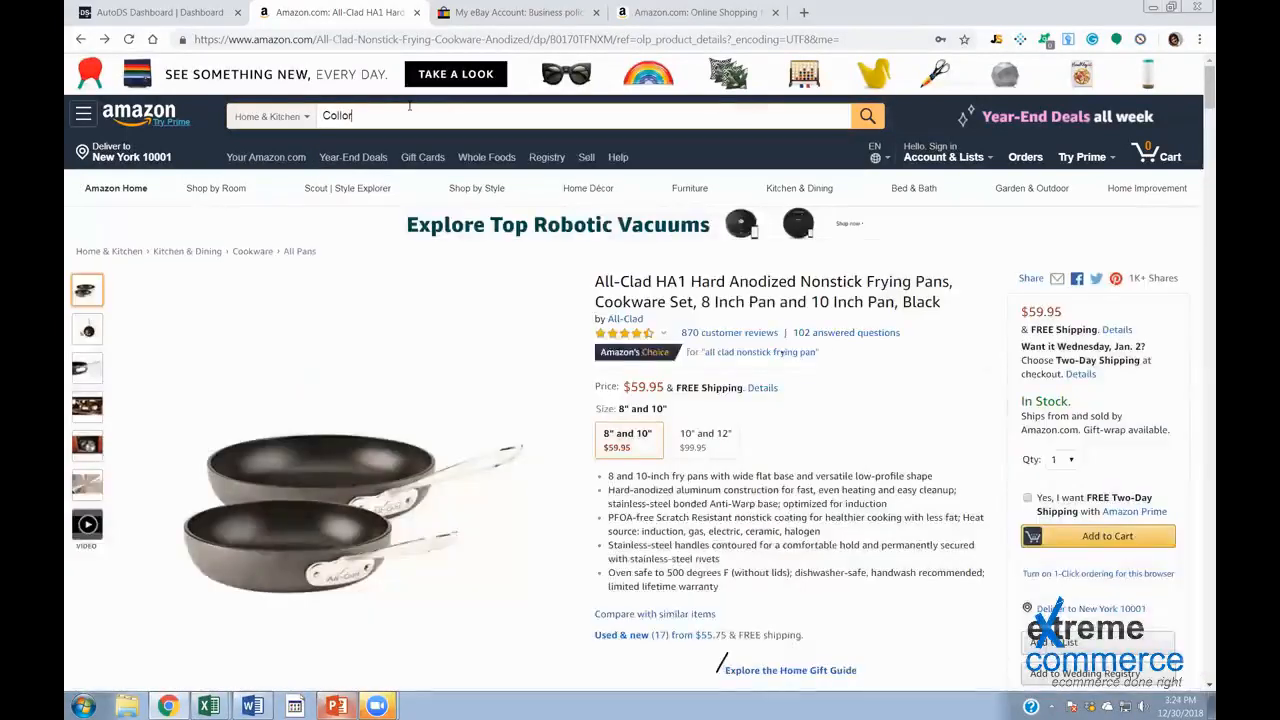
pyautogui.press('BackSpace')
pyautogui.press('BackSpace')
pyautogui.press('BackSpace')
pyautogui.press('BackSpace')
pyautogui.press('BackSpace')
pyautogui.press('BackSpace')
# Search Amazon's Home & Kitchen category for "straw" and open the True Straw 200-Pack Premium Biodegradable Paper Straws listing
pyautogui.write('ste')
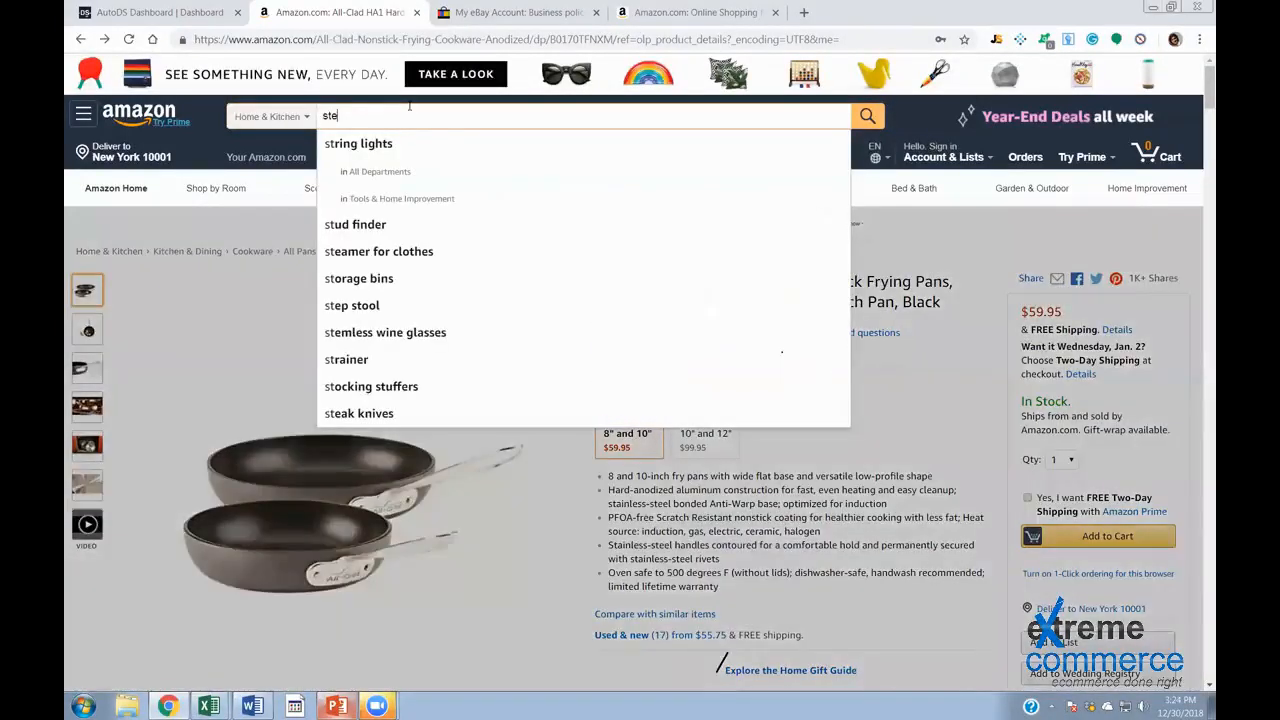
pyautogui.press('BackSpace')
pyautogui.write('raw')
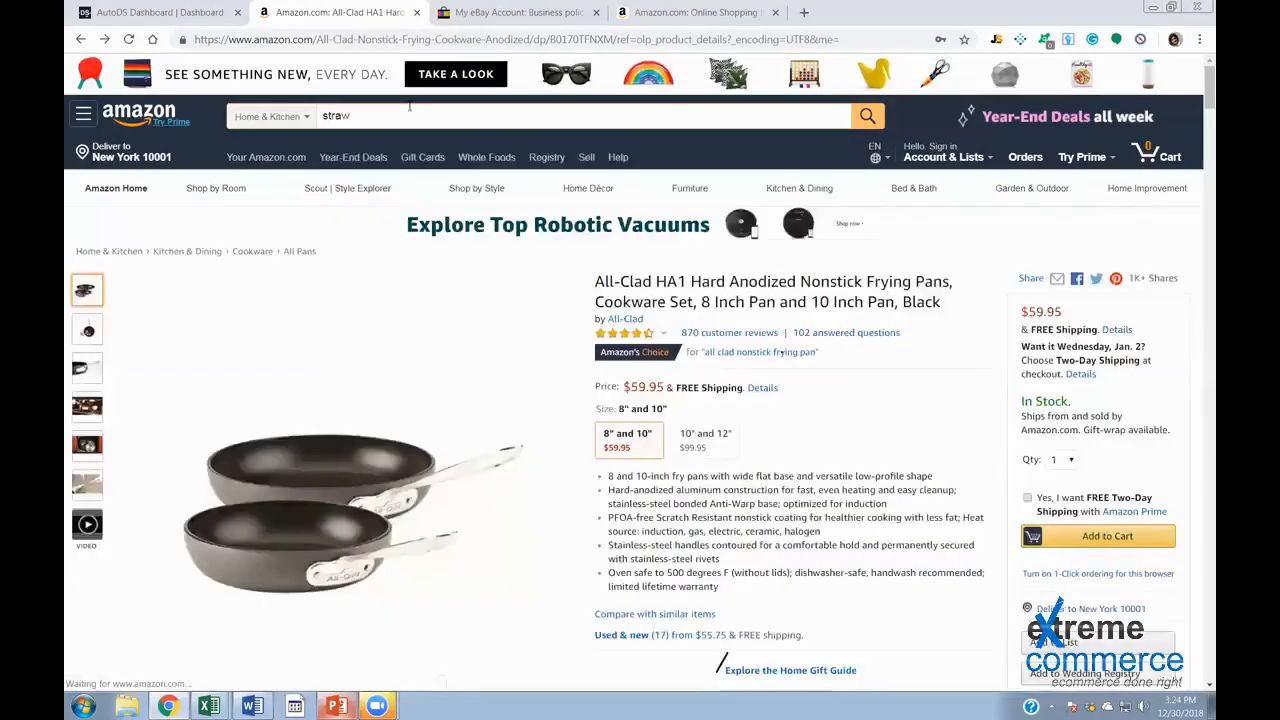
pyautogui.press('Return')
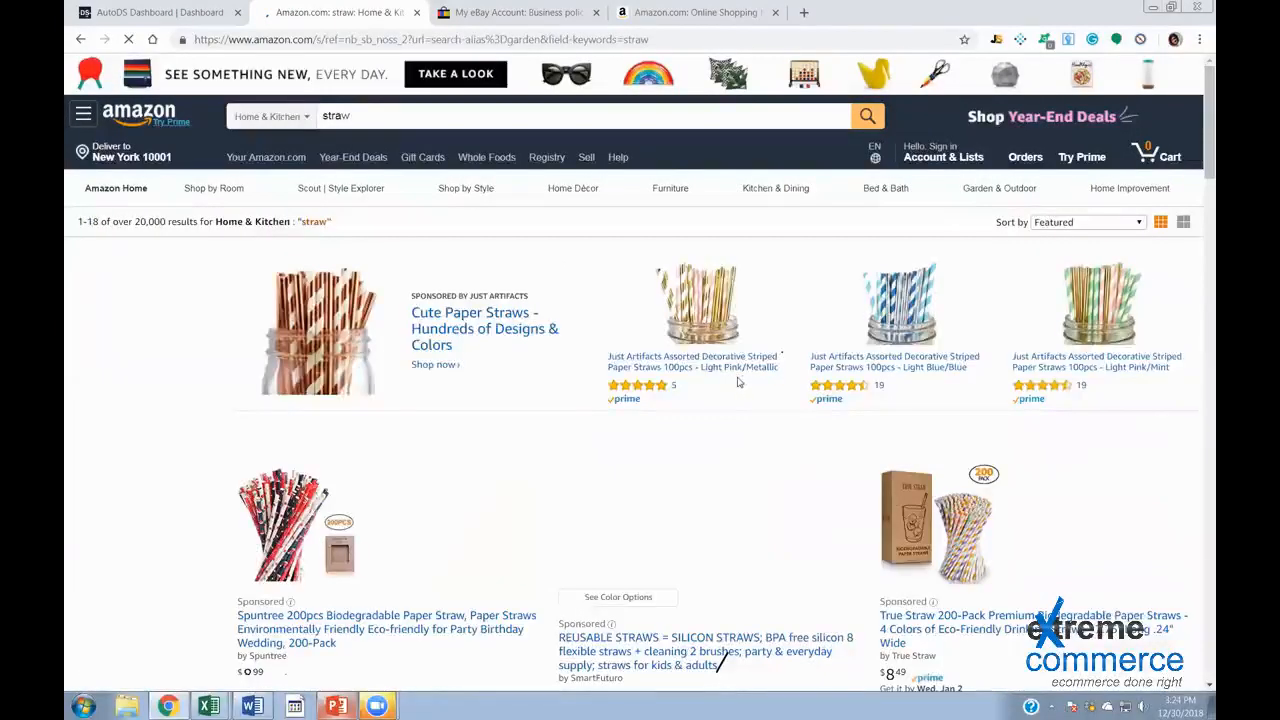
pyautogui.scroll(-2, 740, 382)
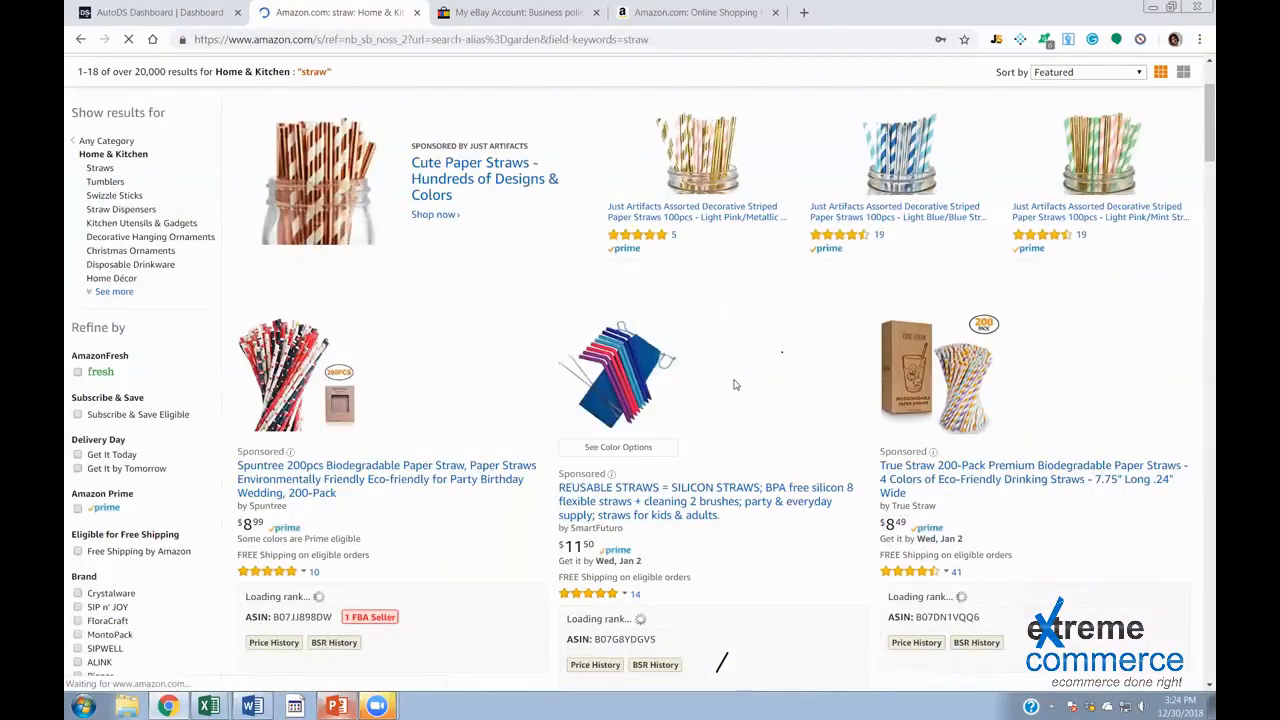
pyautogui.scroll(-1, 735, 383)
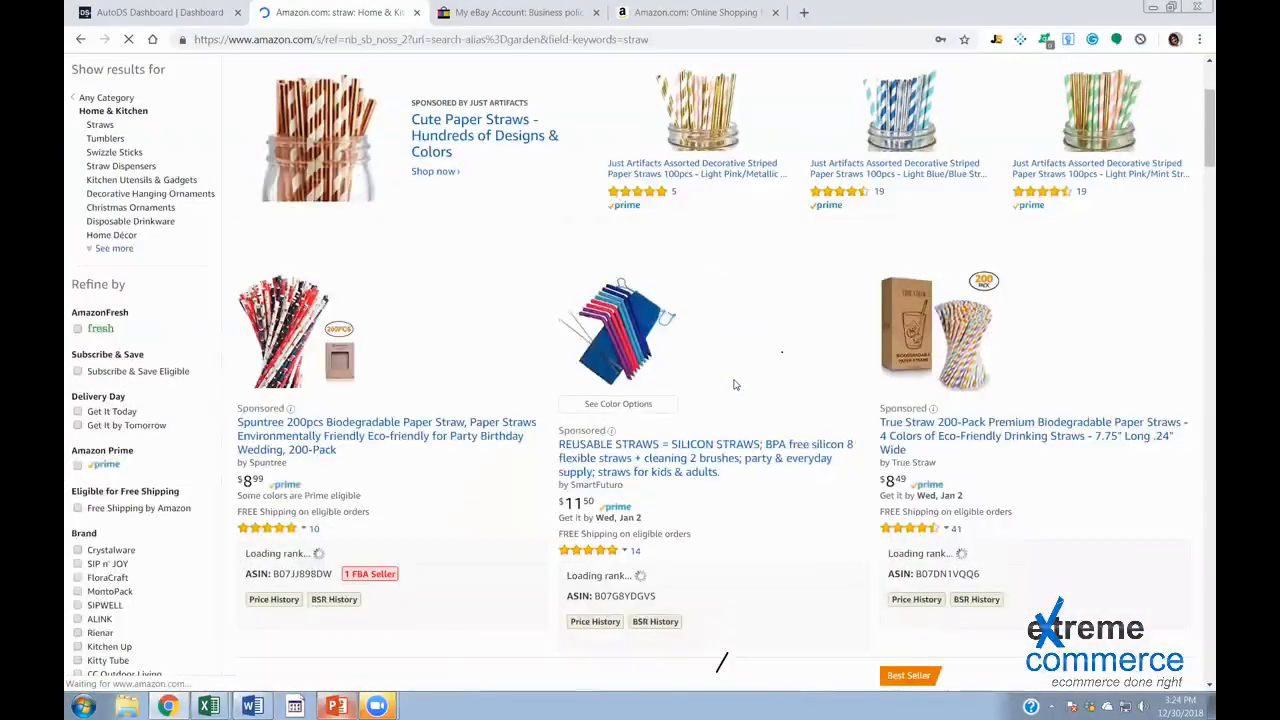
pyautogui.scroll(-1, 735, 384)
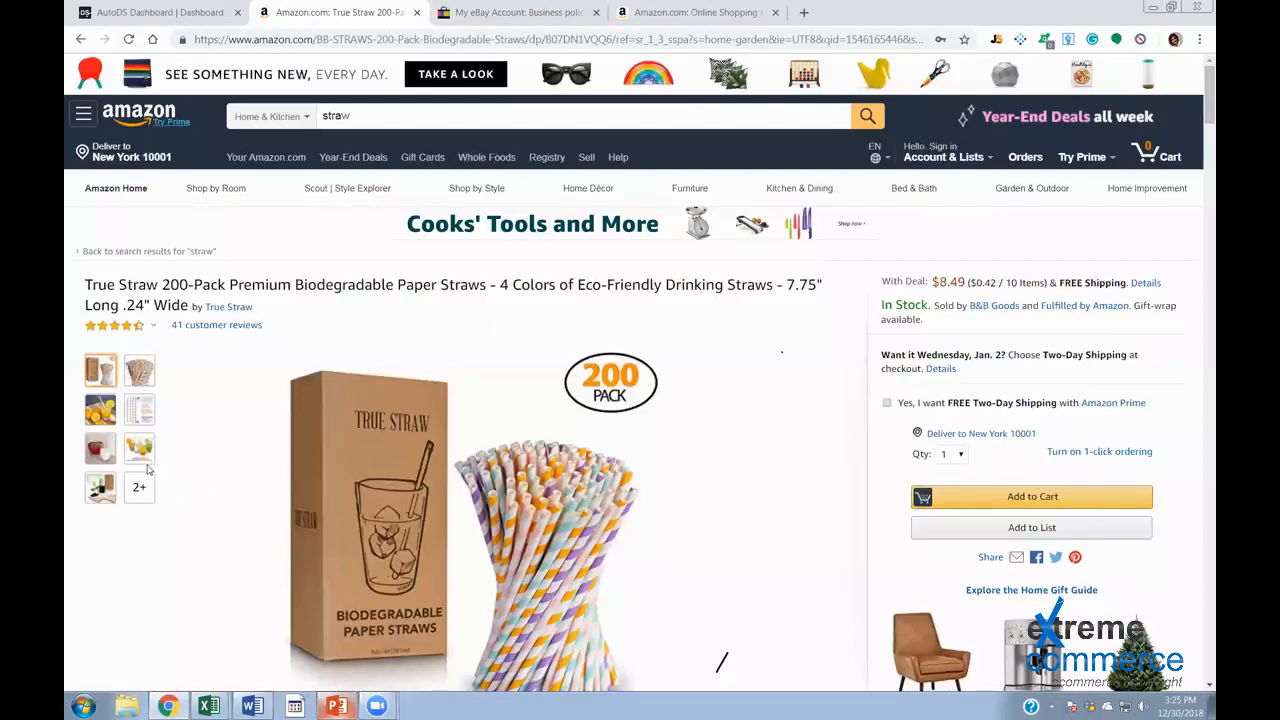
# Switch to AutoDS and enter the True Straw listing's URL as the Product ID in the Uploader's Regular Upload form
pyautogui.hotkey('ctrl', 'shift', 'Tab')
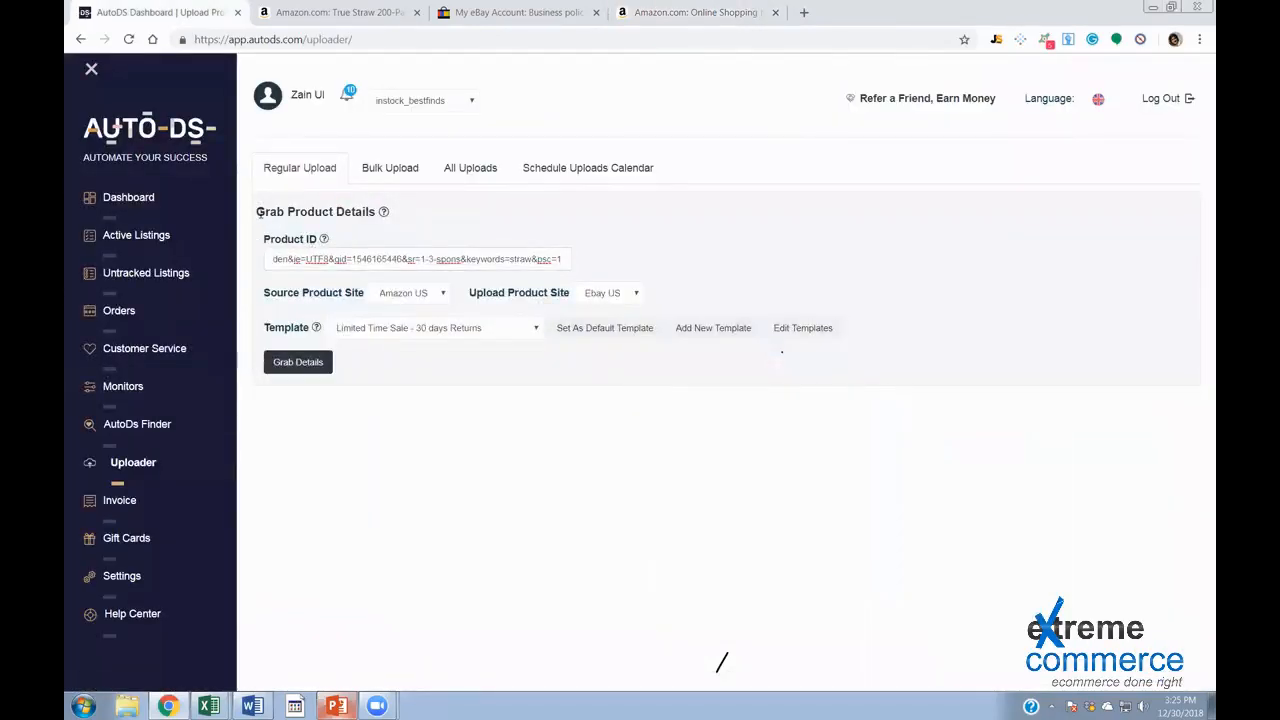
pyautogui.moveTo(258, 212); pyautogui.dragTo(374, 212)
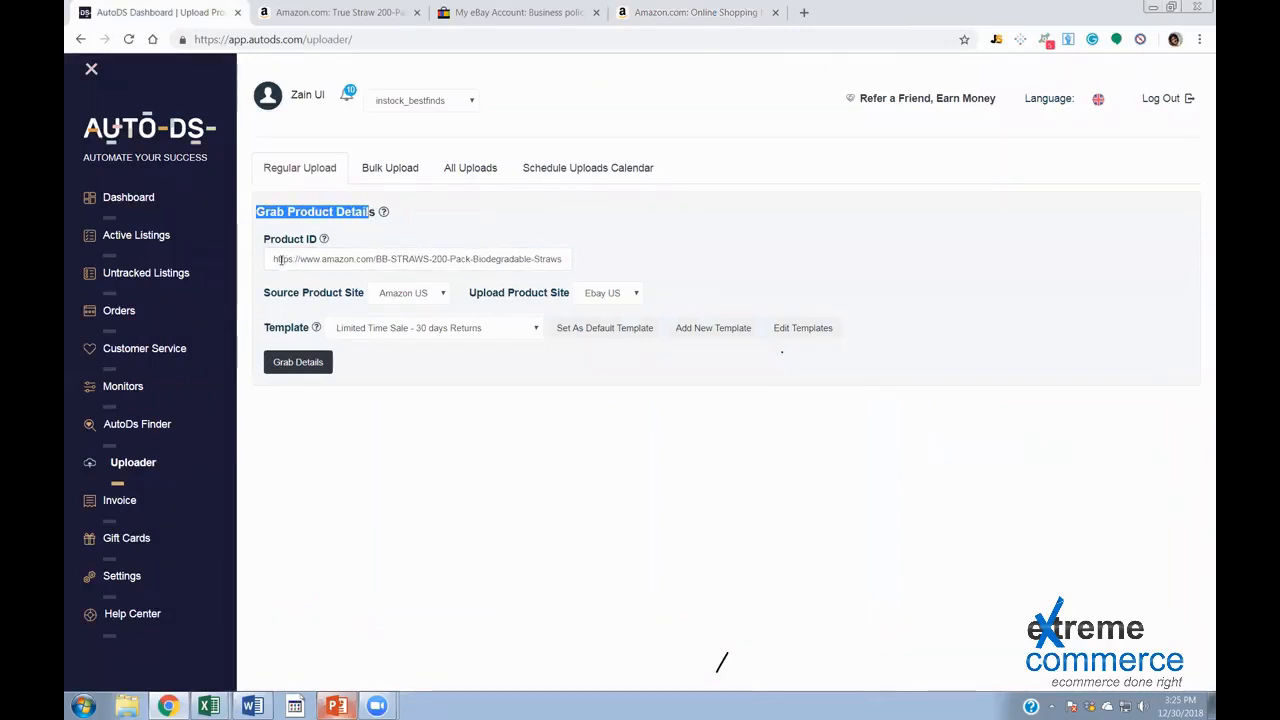
pyautogui.moveTo(554, 254); pyautogui.dragTo(597, 258)
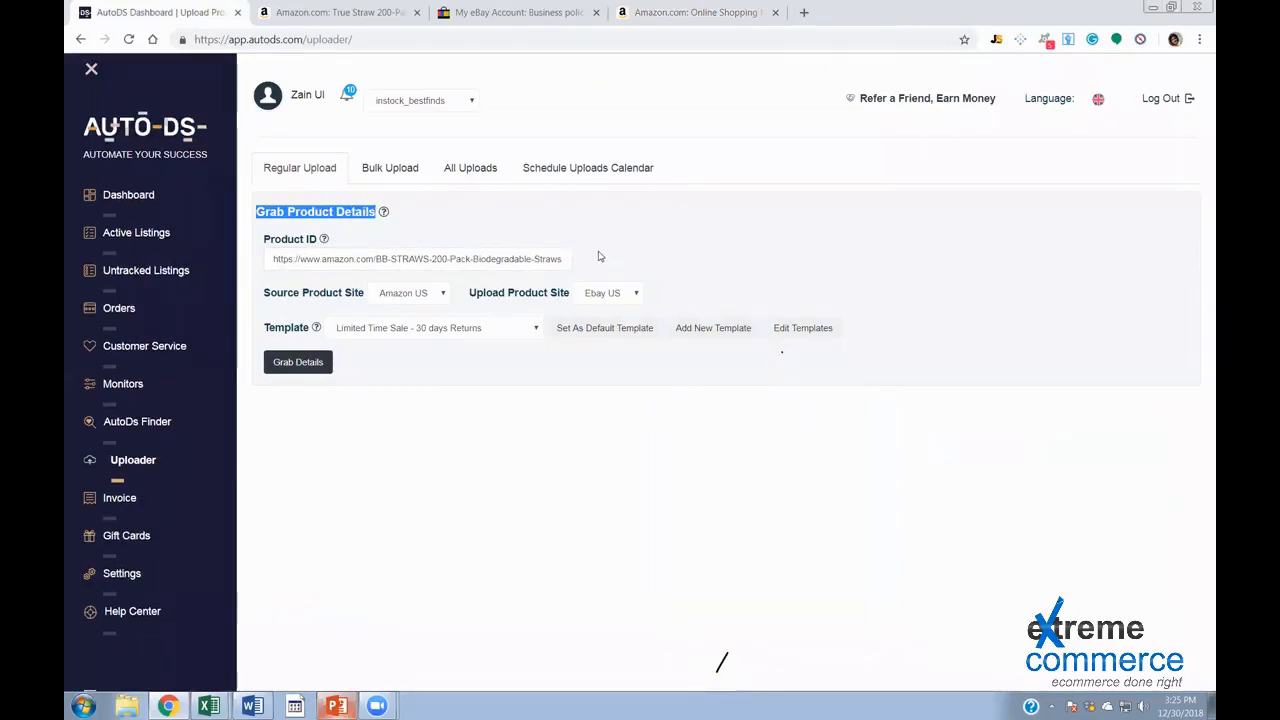
pyautogui.click(659, 262)
# Review the Source Product Site options and keep Amazon US selected
pyautogui.moveTo(320, 296); pyautogui.dragTo(366, 298)
pyautogui.click(330, 303)
pyautogui.click(432, 300)
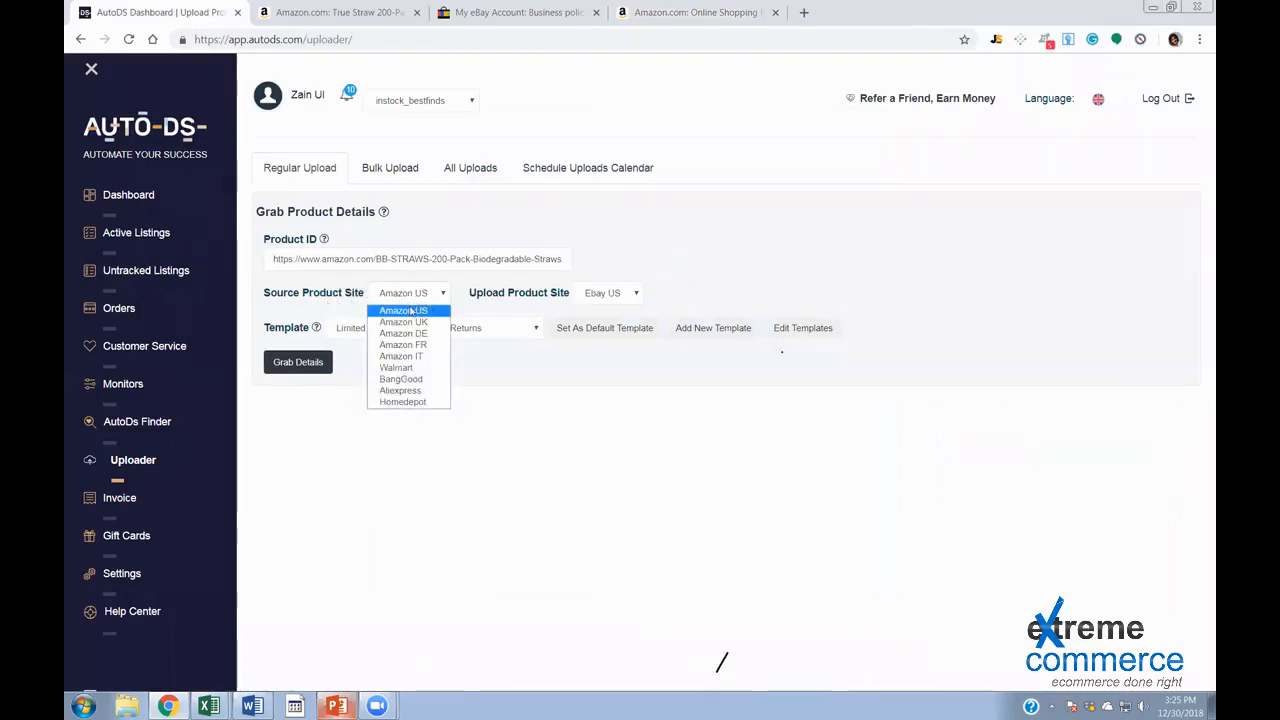
pyautogui.click(416, 313)
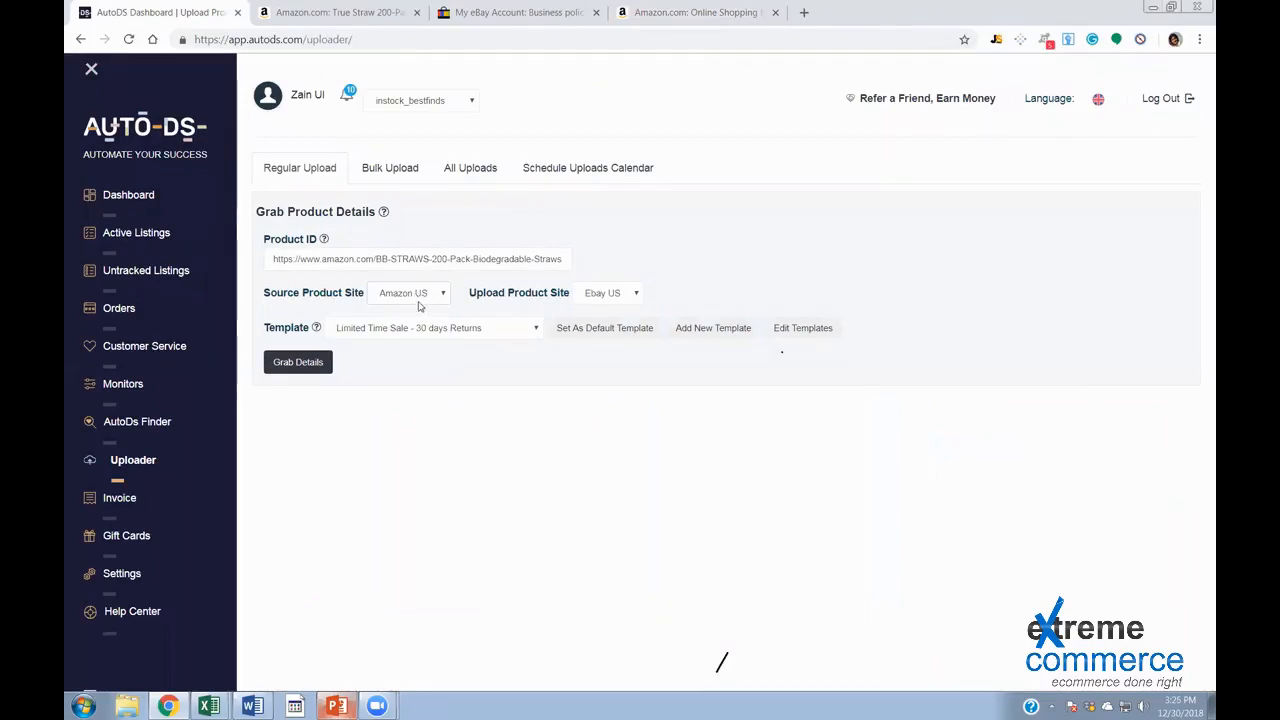
pyautogui.click(438, 297)
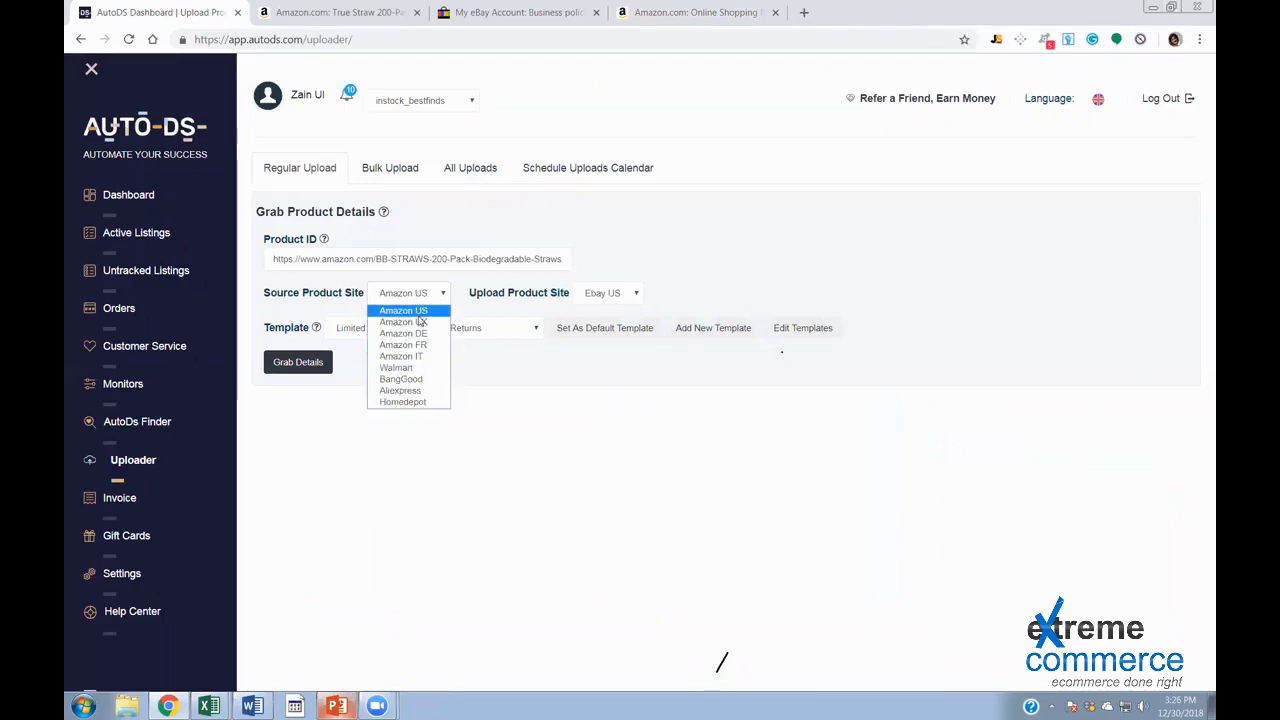
pyautogui.moveTo(269, 293); pyautogui.dragTo(370, 298)
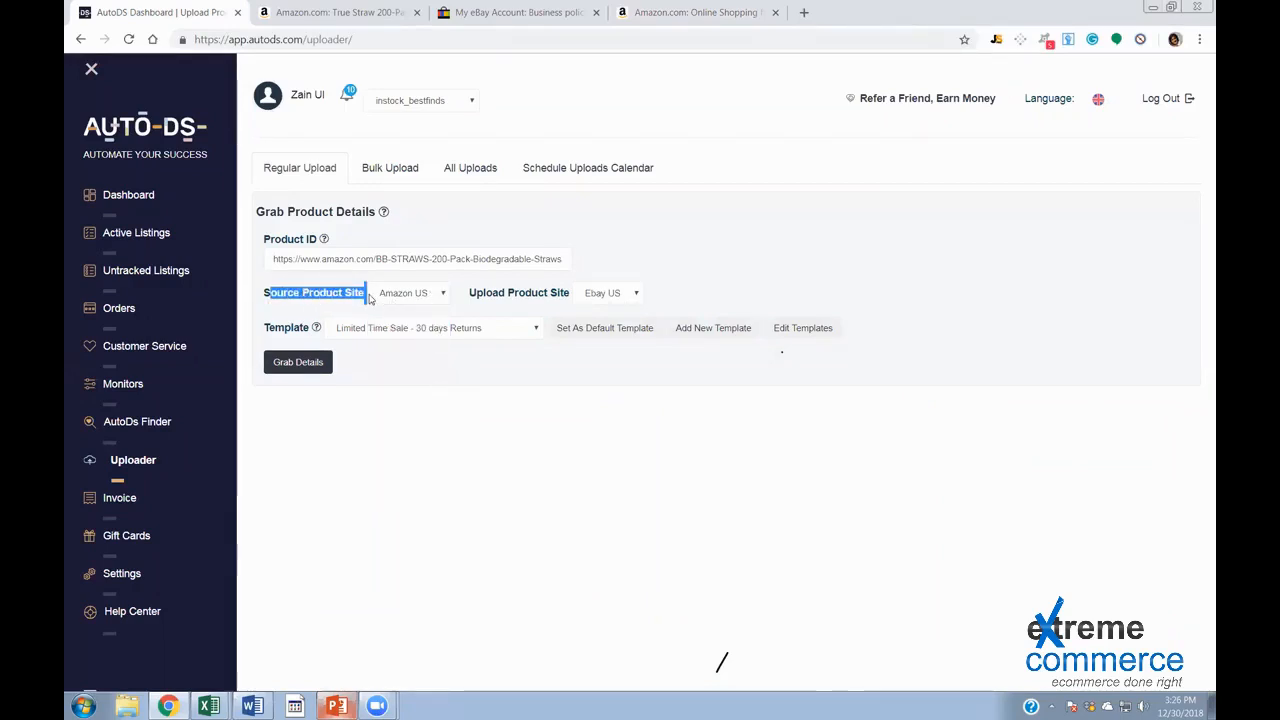
pyautogui.click(442, 295)
pyautogui.click(530, 297)
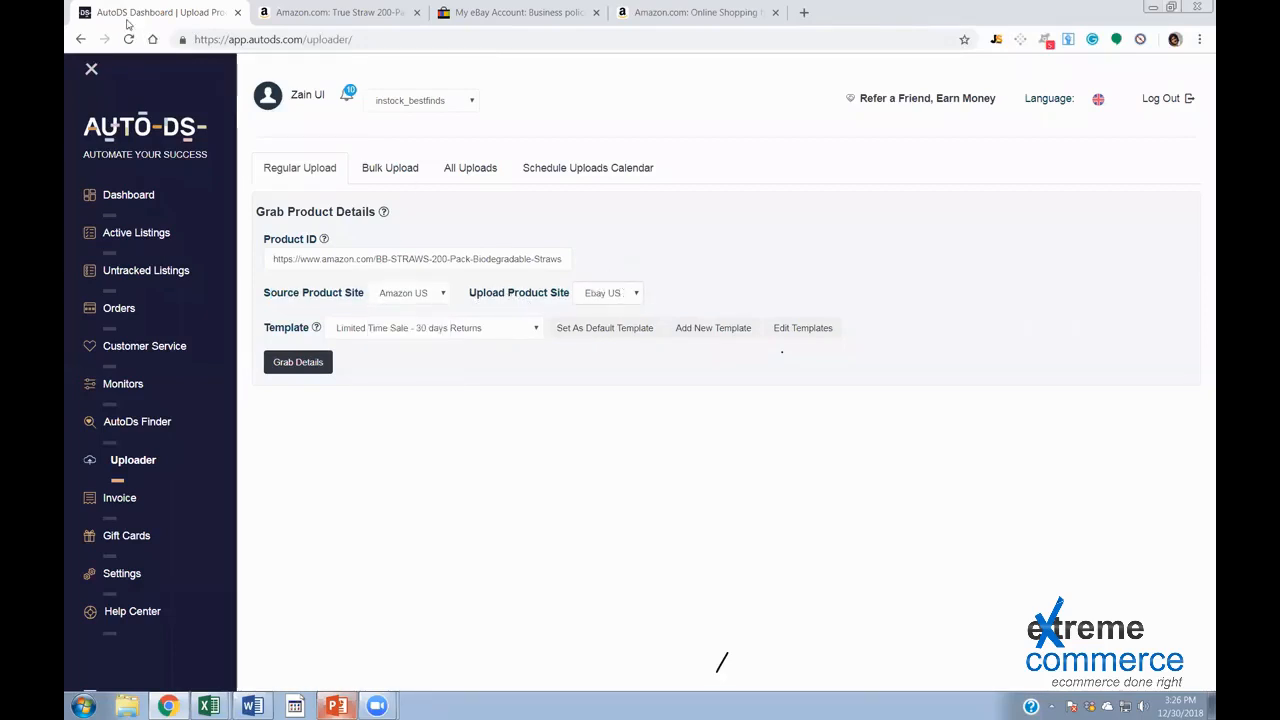
# Review the Upload Product Site options, try Ebay UK, and set the site back to Ebay US
pyautogui.click(607, 293)
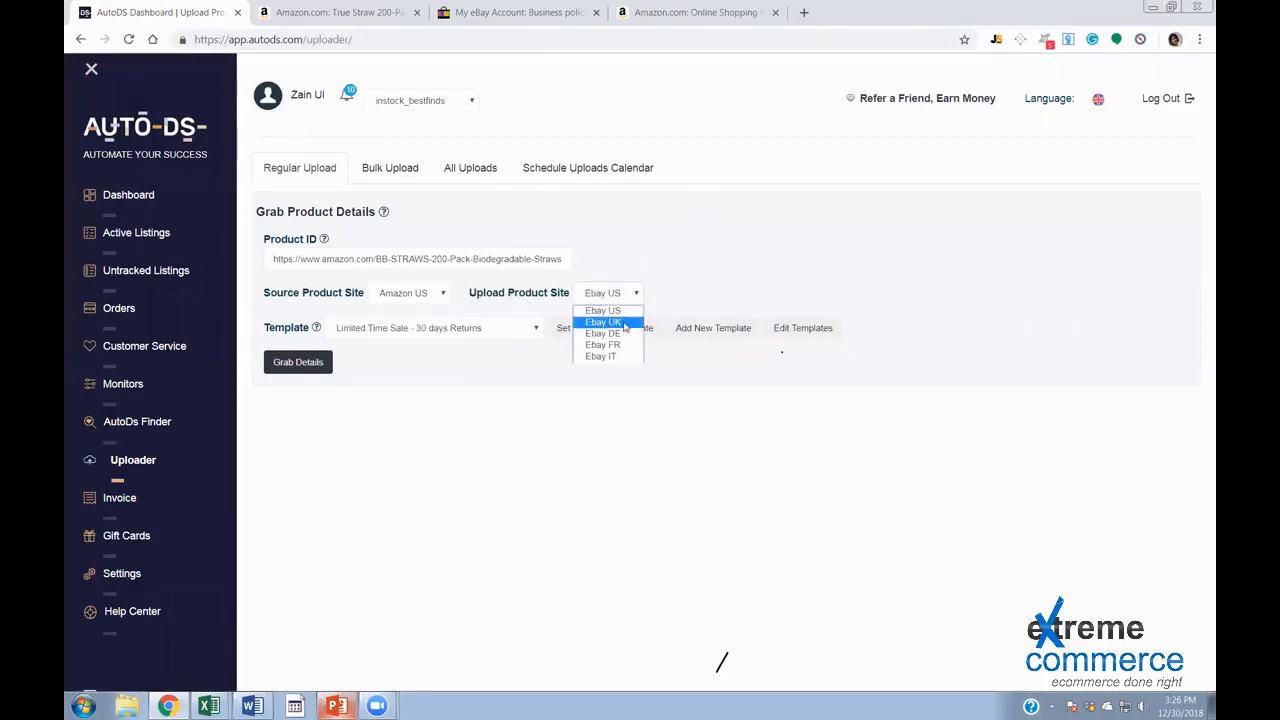
pyautogui.click(624, 322)
pyautogui.click(627, 293)
pyautogui.click(624, 311)
# Make Limited Time Sale - 30 days Returns the default template, review the available templates, and select No template for this upload
pyautogui.click(584, 327)
pyautogui.click(535, 331)
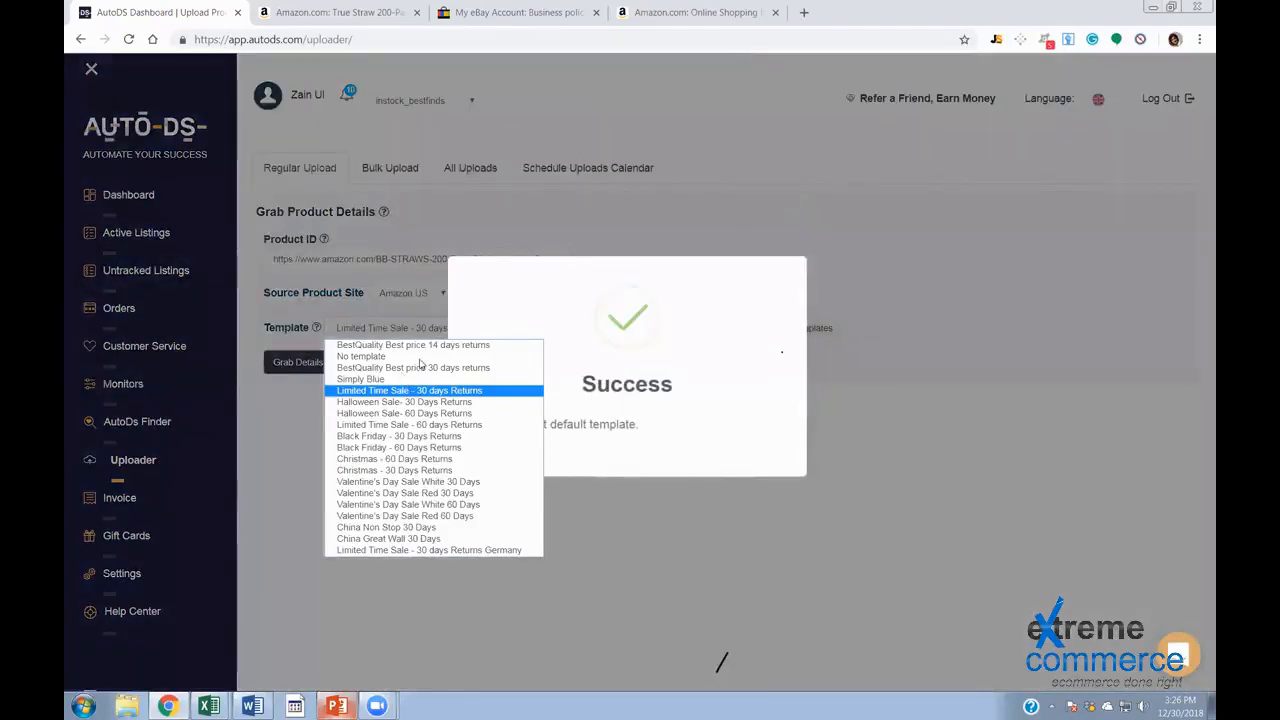
pyautogui.click(420, 357)
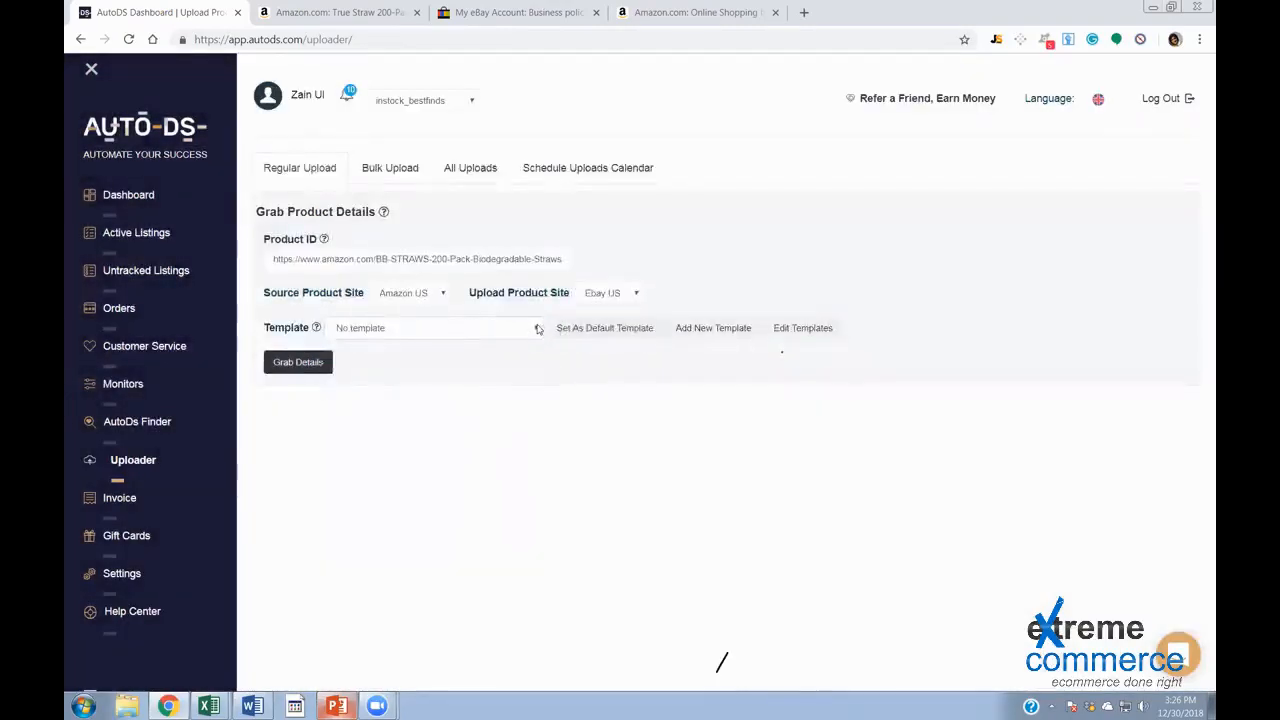
pyautogui.click(538, 329)
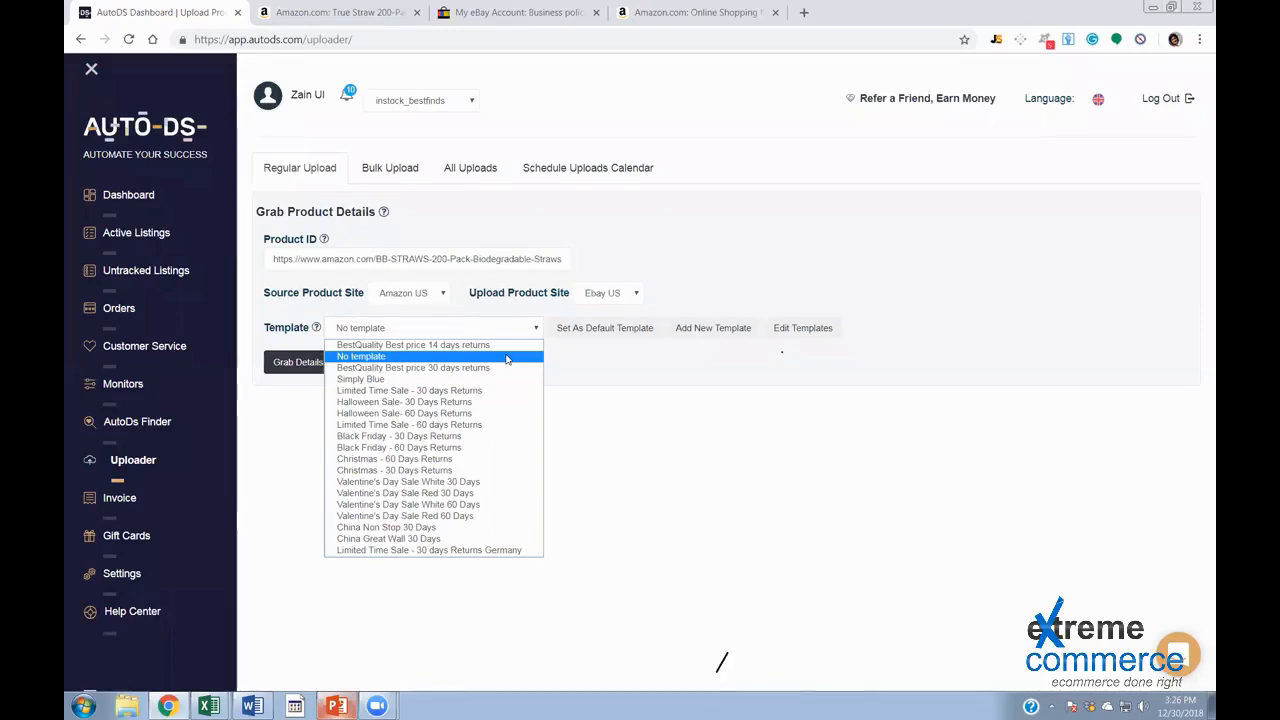
pyautogui.click(507, 359)
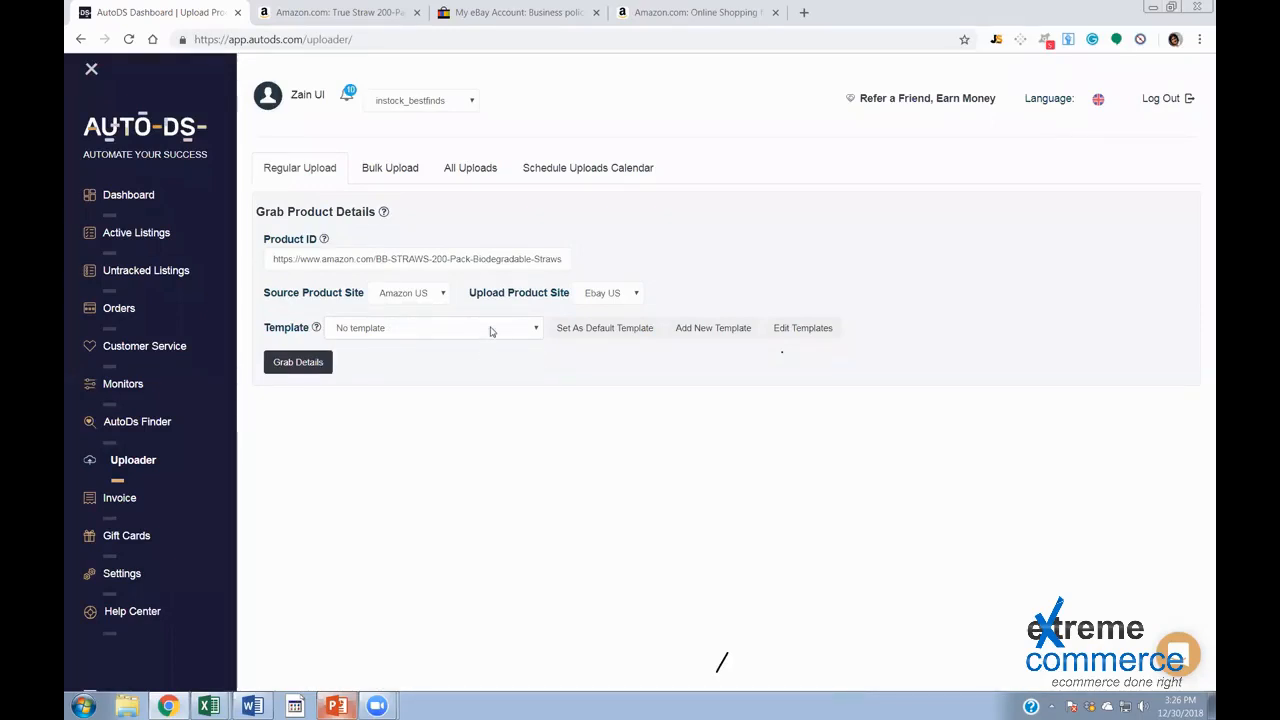
pyautogui.click(364, 332)
pyautogui.click(363, 357)
pyautogui.click(535, 330)
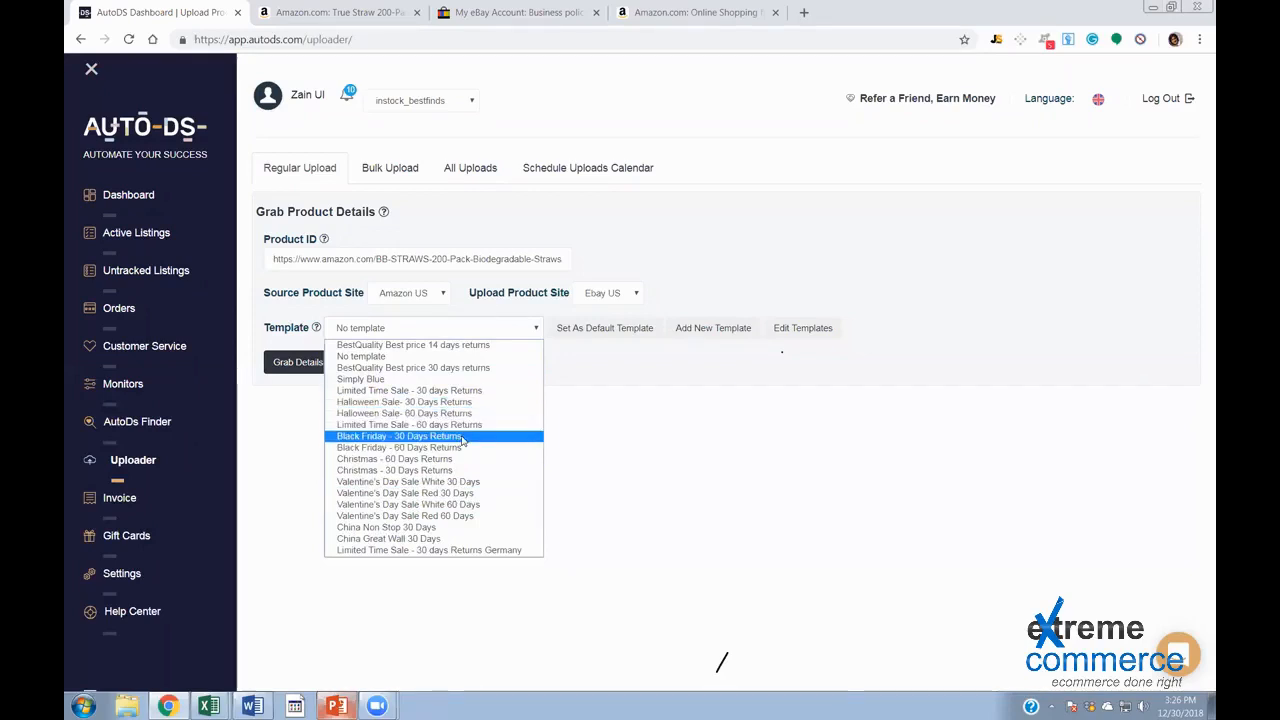
pyautogui.click(460, 358)
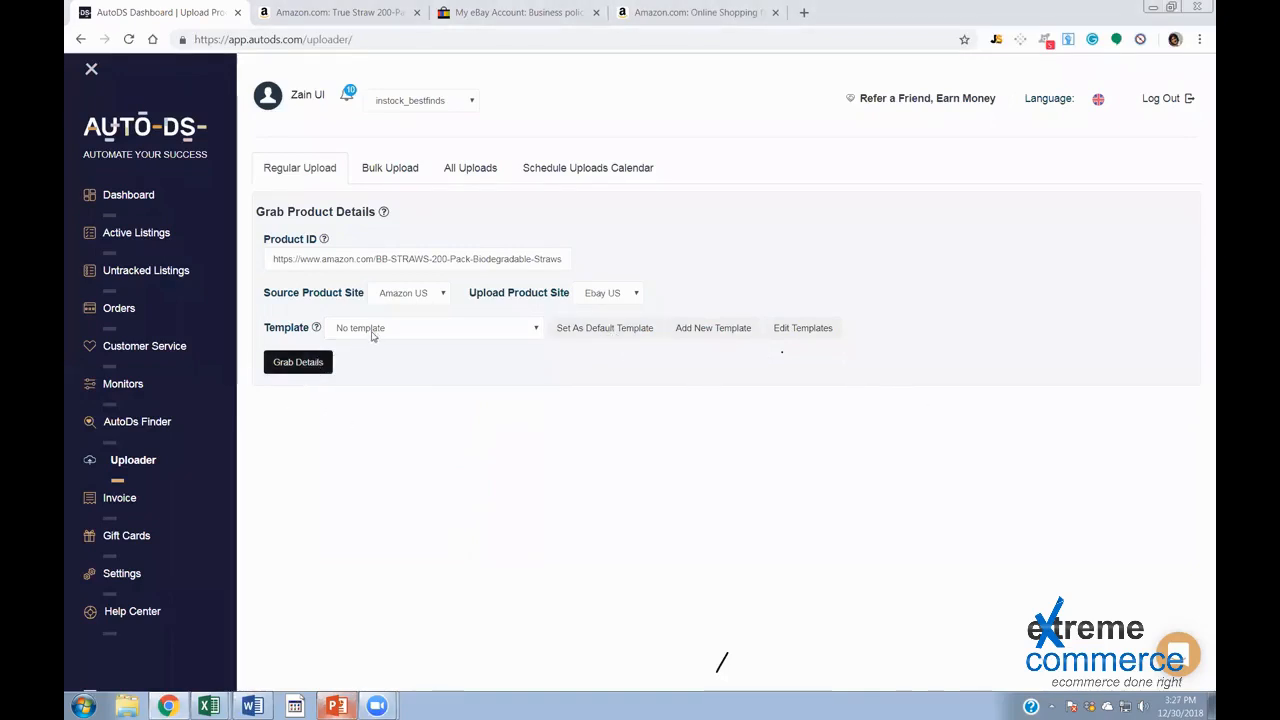
# Grab the True Straw product details and review the title, variation, suggested category and item specifics in the upload form
pyautogui.click(655, 338)
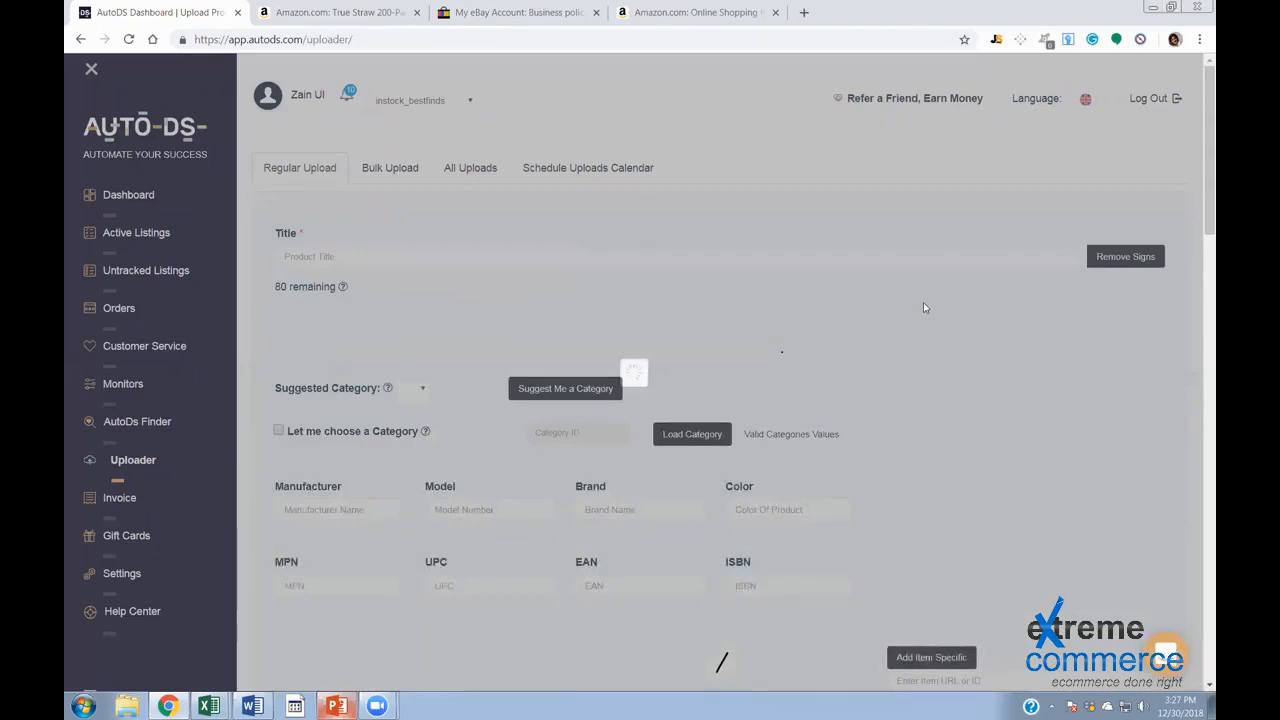
pyautogui.scroll(-2, 925, 300)
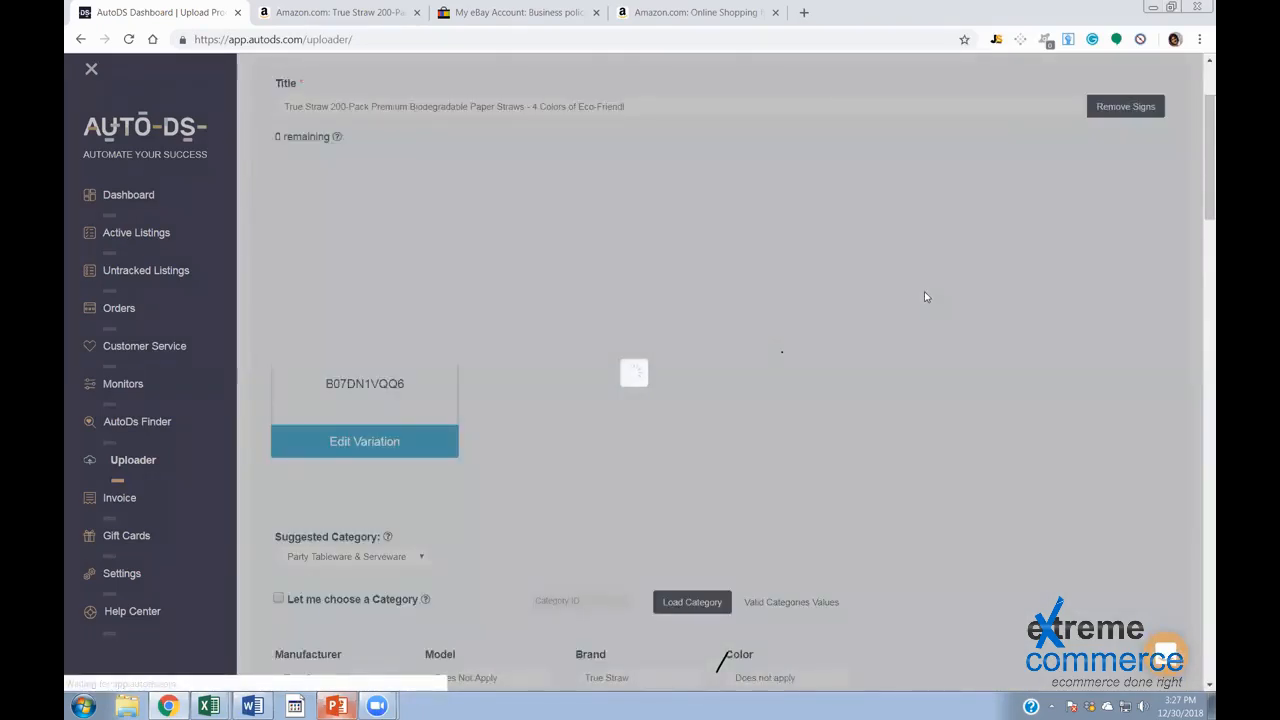
pyautogui.scroll(-3, 925, 296)
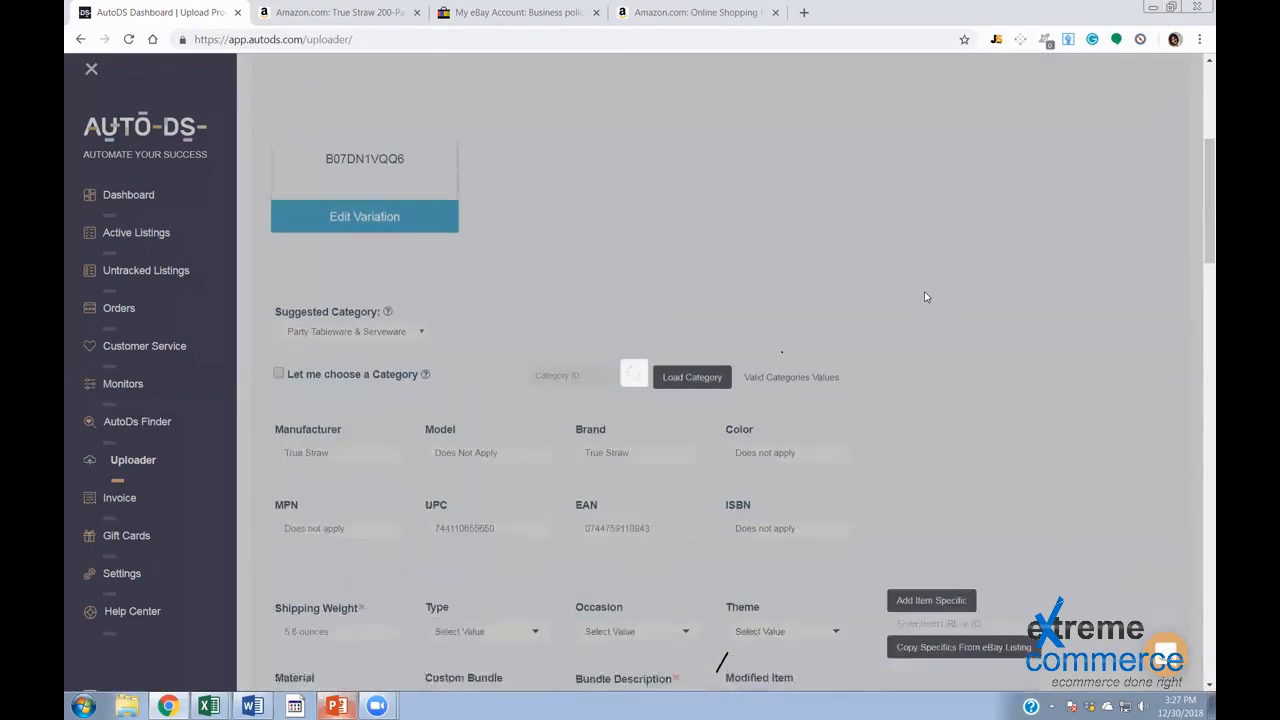
pyautogui.scroll(-1, 924, 291)
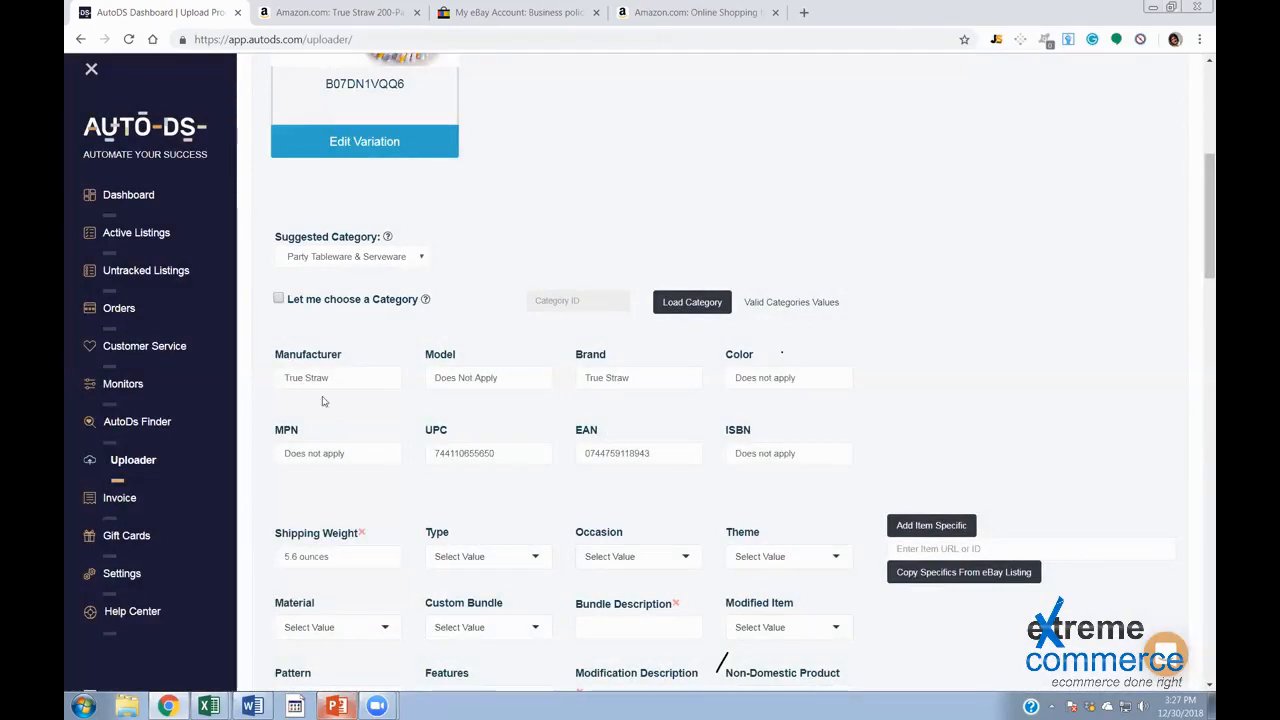
# Review the Manufacturer, Model and Brand fields, comparing them with the True Straw listing on Amazon
pyautogui.click(362, 384)
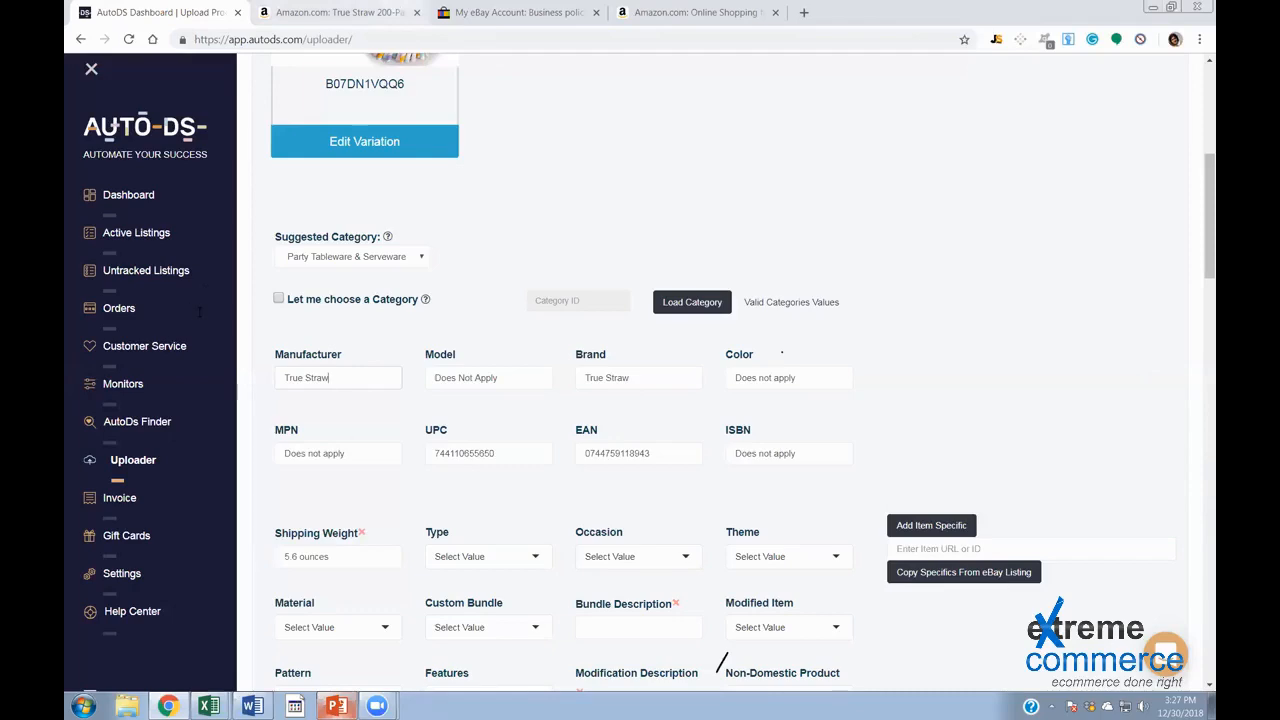
pyautogui.hotkey('ctrl', 'Tab')
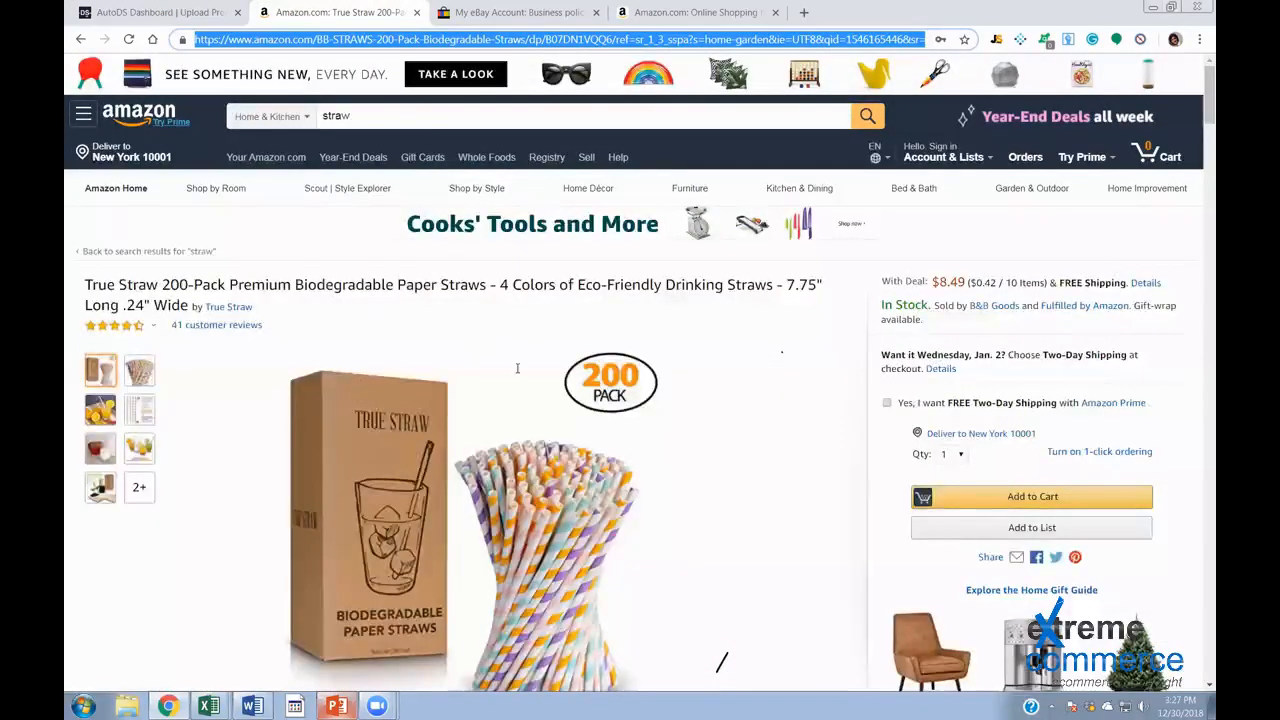
pyautogui.hotkey('ctrl', 'shift', 'Tab')
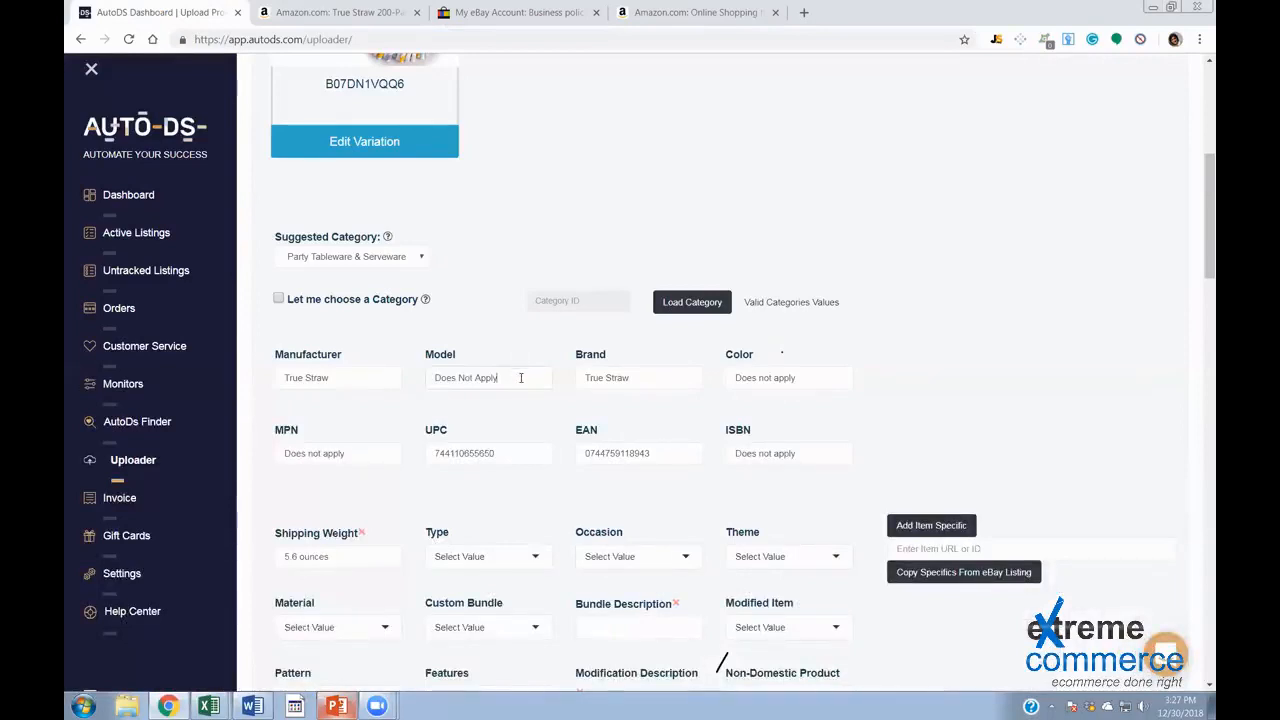
pyautogui.moveTo(520, 377); pyautogui.dragTo(365, 379)
pyautogui.click(672, 378)
# Set the Color item specific to Multi Color after checking the straws on the Amazon listing
pyautogui.click(816, 377)
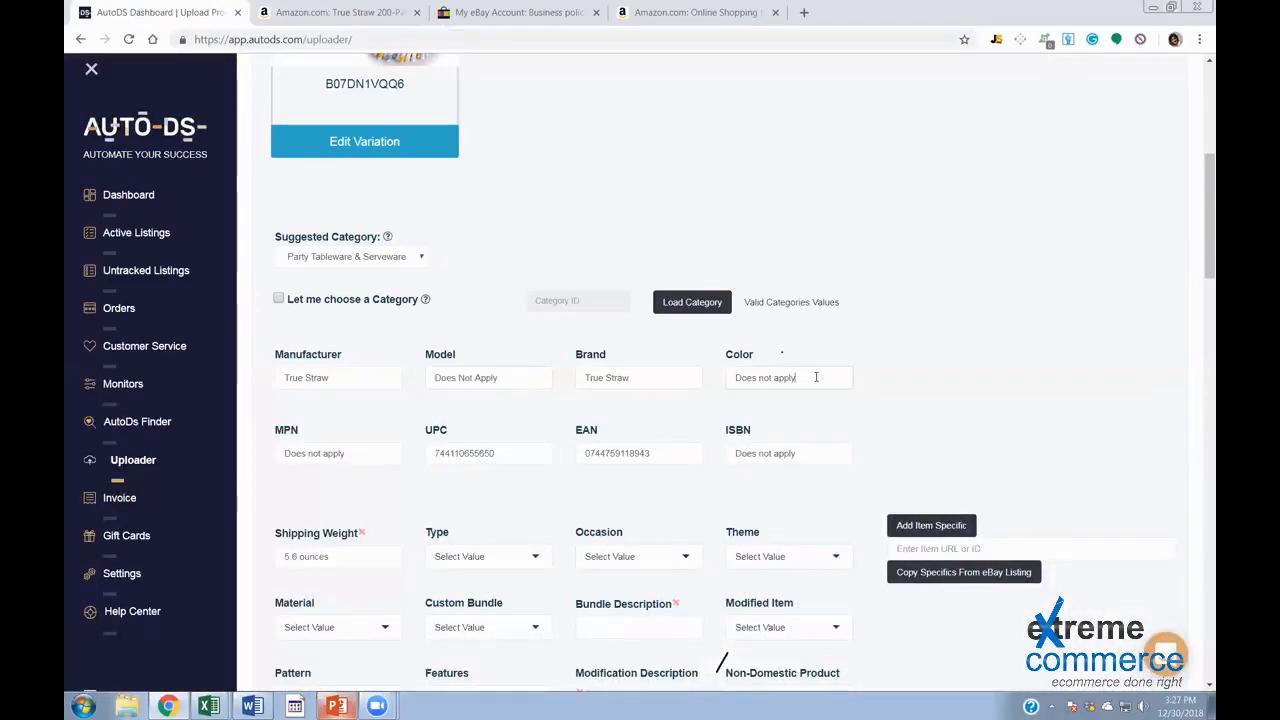
pyautogui.tripleClick(775, 378)
pyautogui.hotkey('ctrl', 'c')
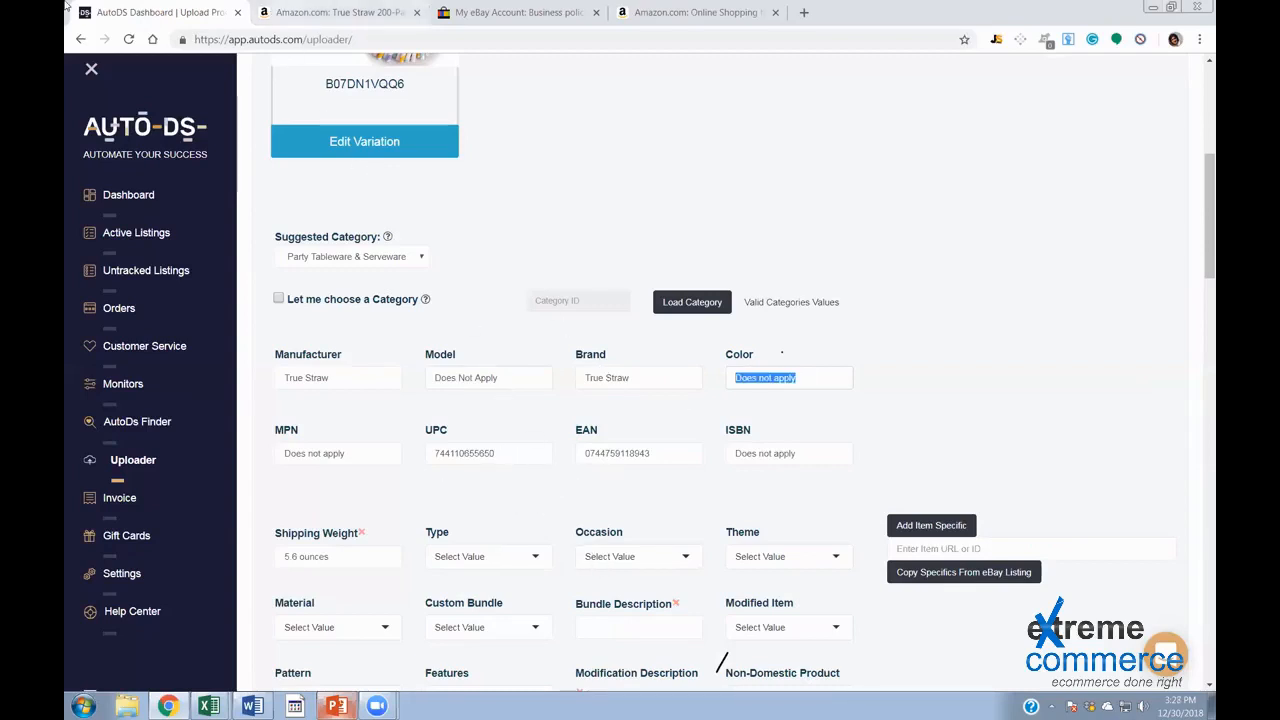
pyautogui.click(320, 12)
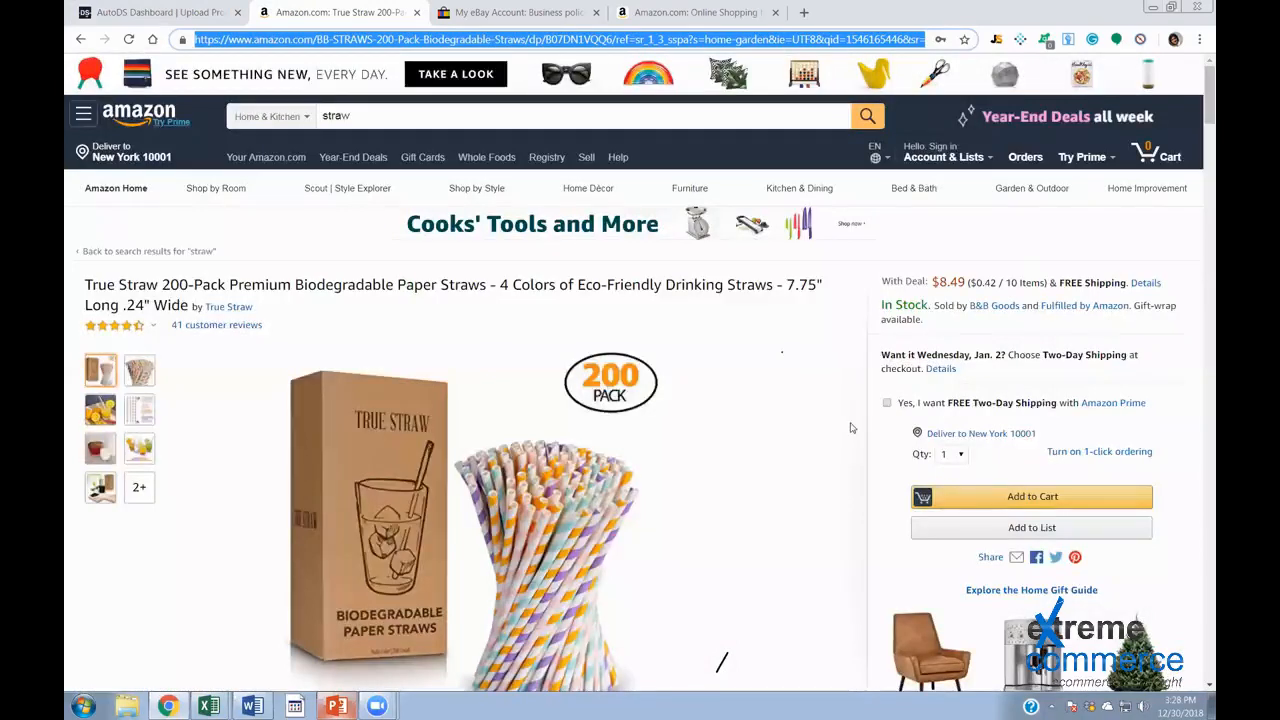
pyautogui.hotkey('ctrl', 'shift', 'Tab')
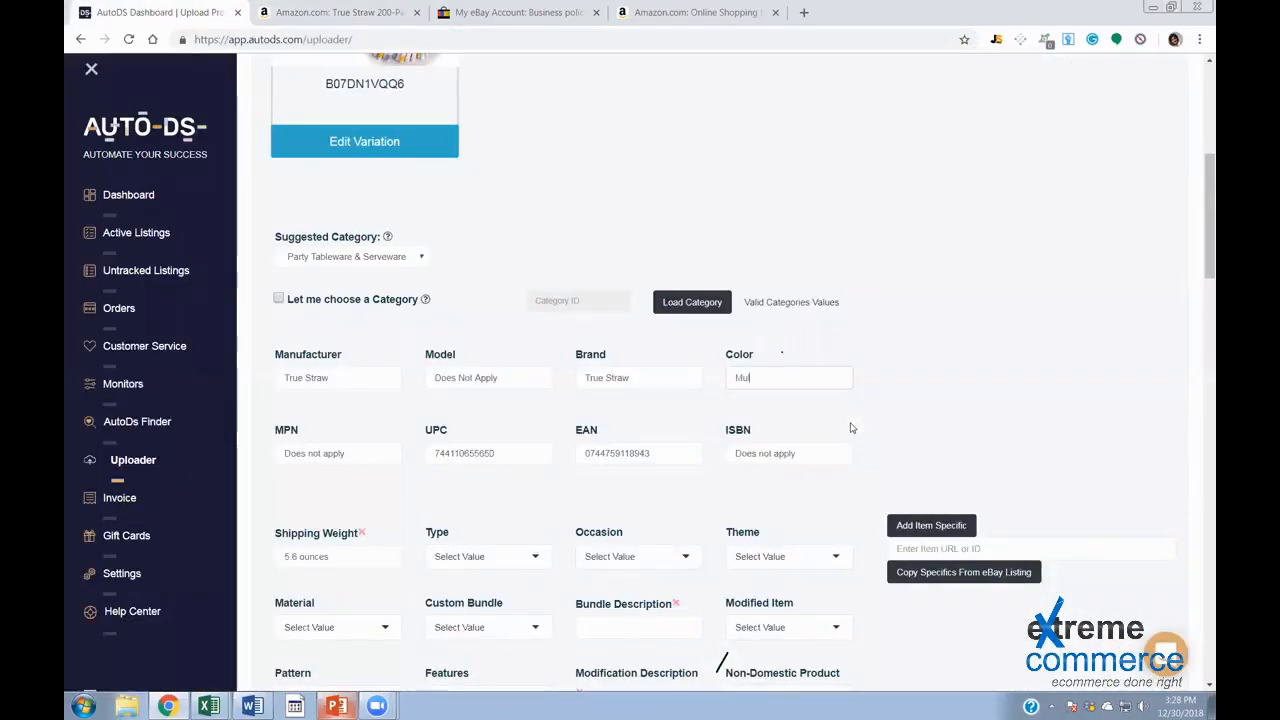
pyautogui.write('ti Color')
# Replace the UPC value with Does not apply
pyautogui.press('Tab')
pyautogui.press('Tab')
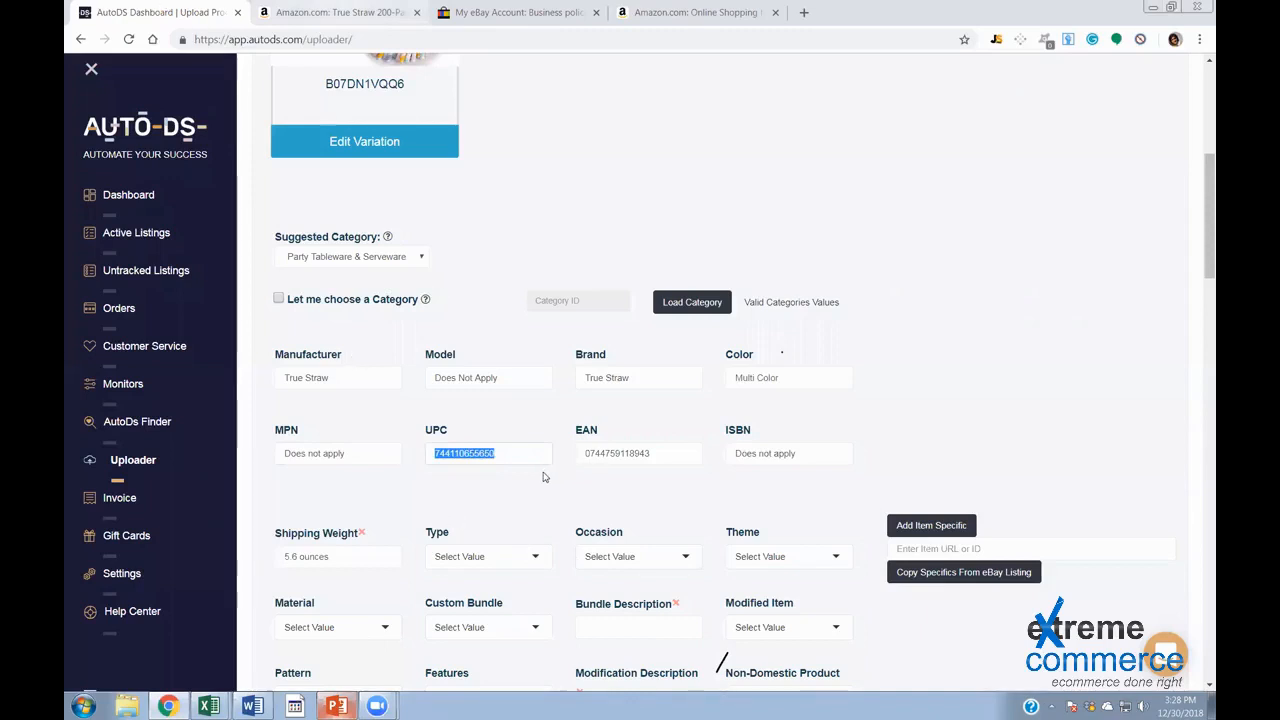
pyautogui.hotkey('ctrl', 'Tab')
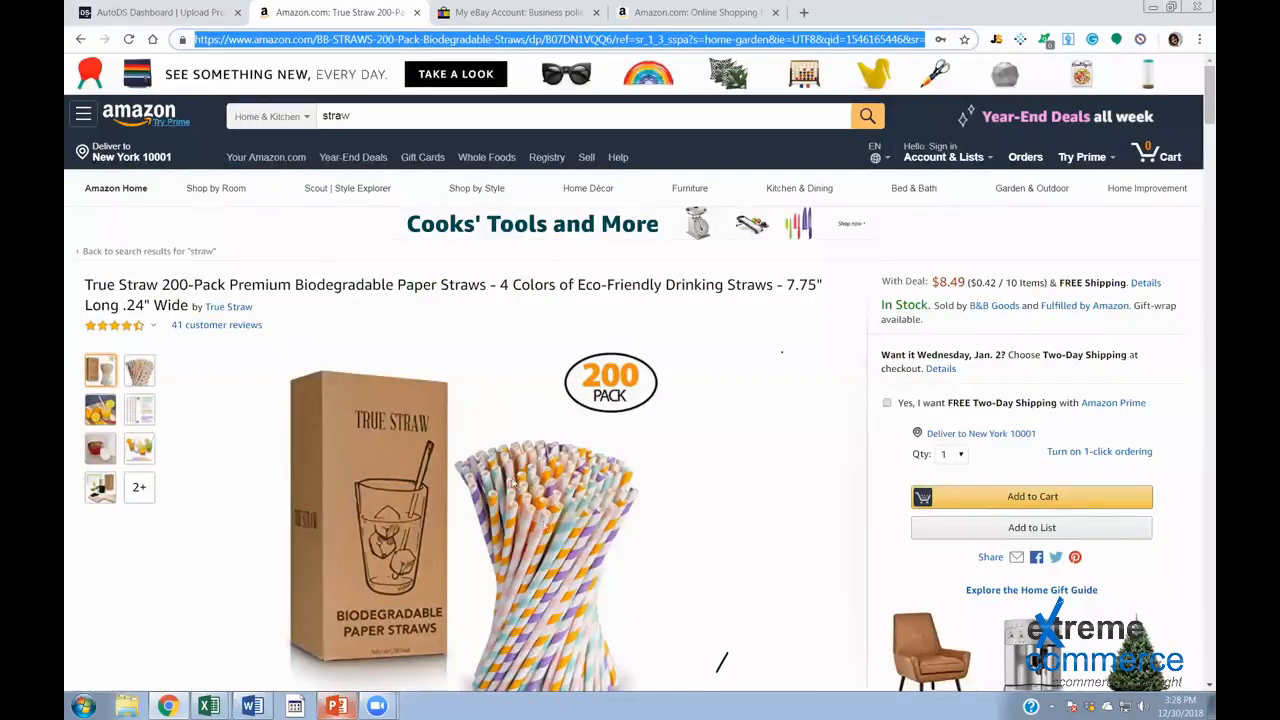
pyautogui.hotkey('ctrl', 'shift', 'Tab')
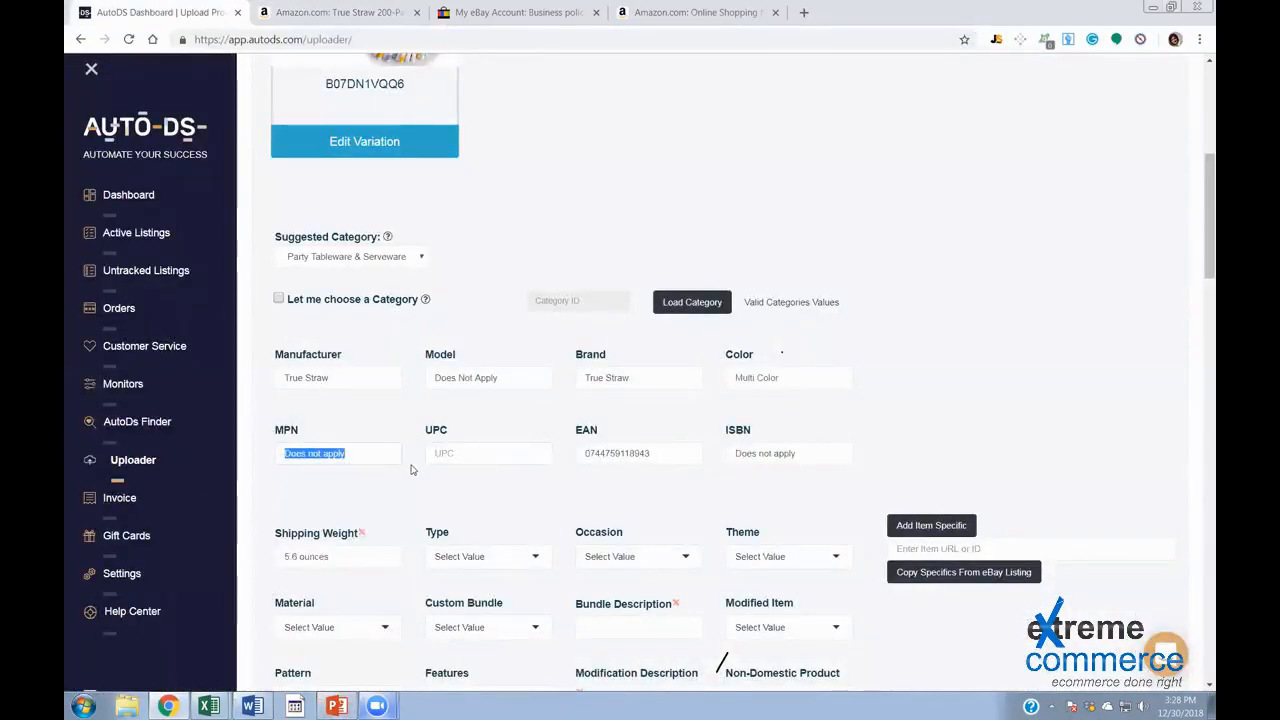
pyautogui.click(488, 455)
pyautogui.hotkey('ctrl', 'v')
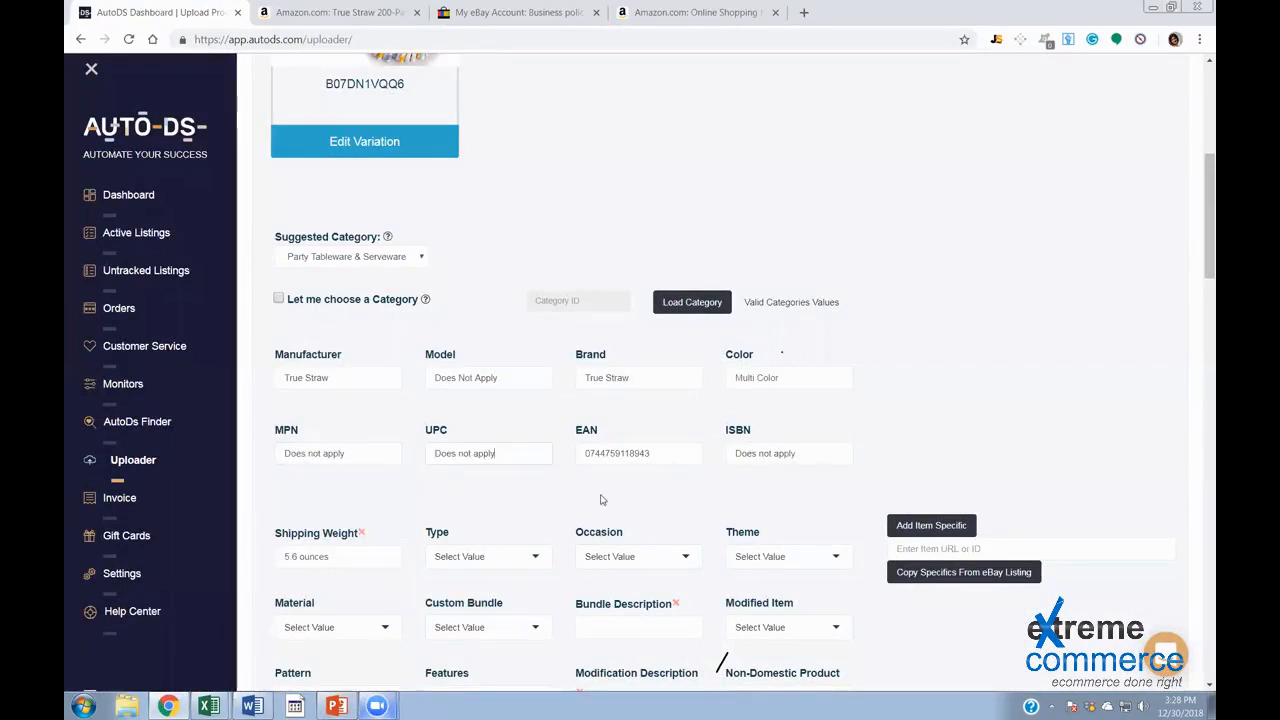
# Review the remaining item specifics and remove the product photo of the box beside four separate straws
pyautogui.scroll(-1, 500, 430)
pyautogui.scroll(-2, 550, 330)
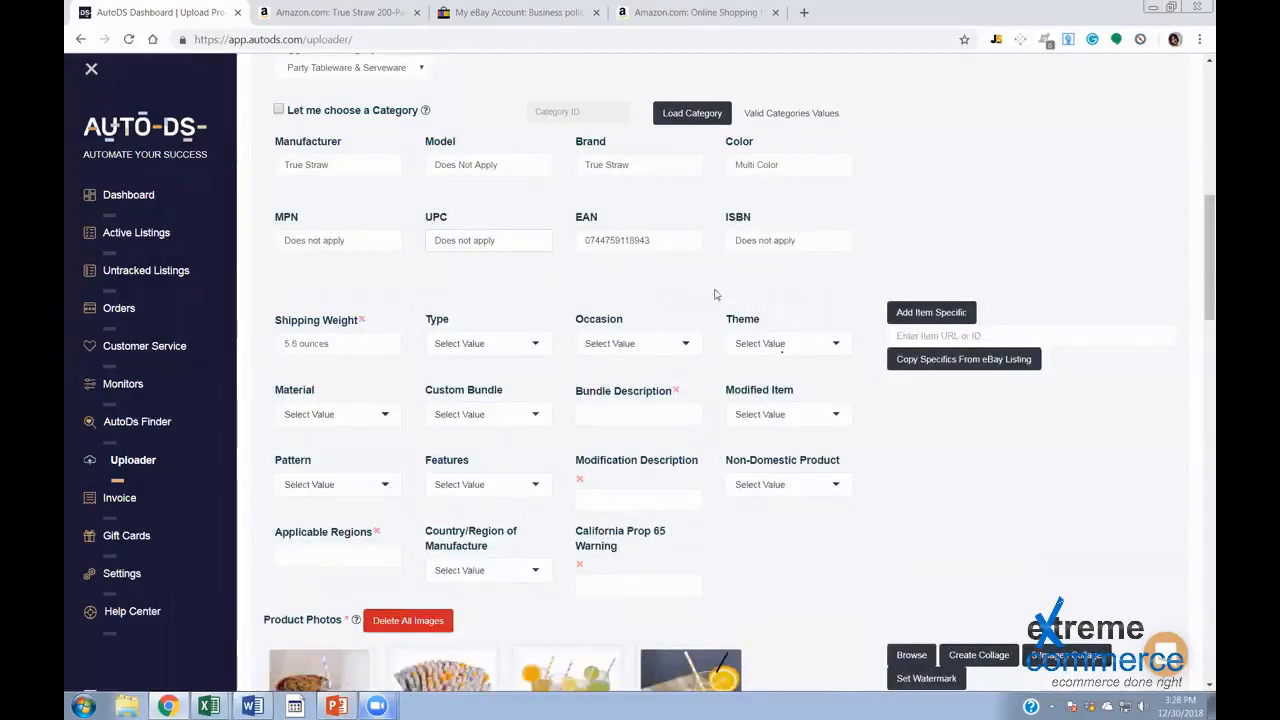
pyautogui.scroll(-1, 490, 270)
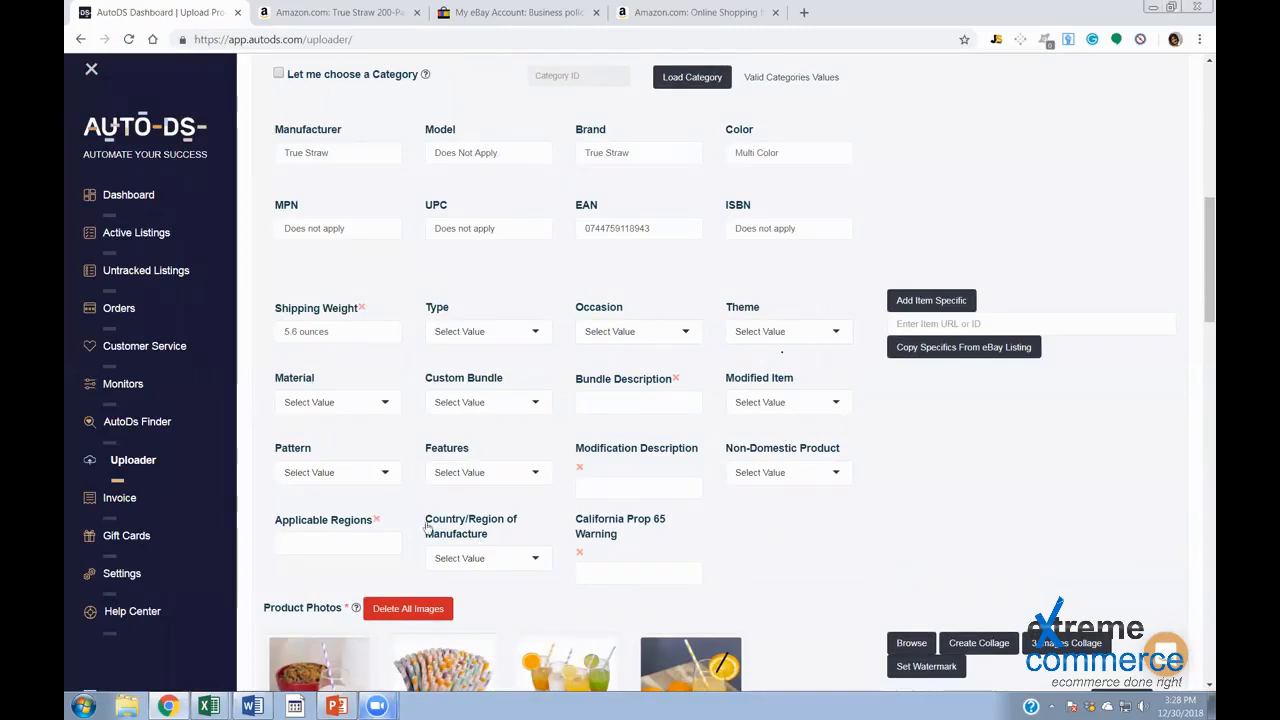
pyautogui.scroll(-3, 603, 563)
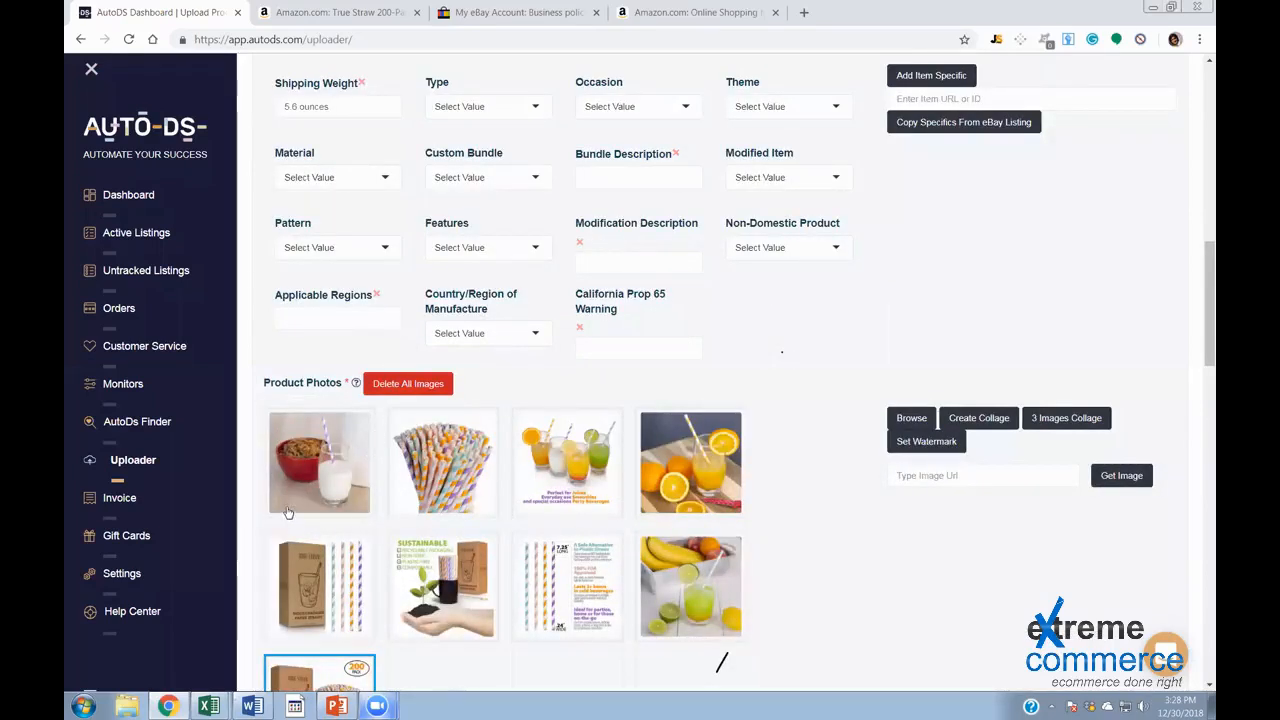
pyautogui.scroll(-3, 286, 512)
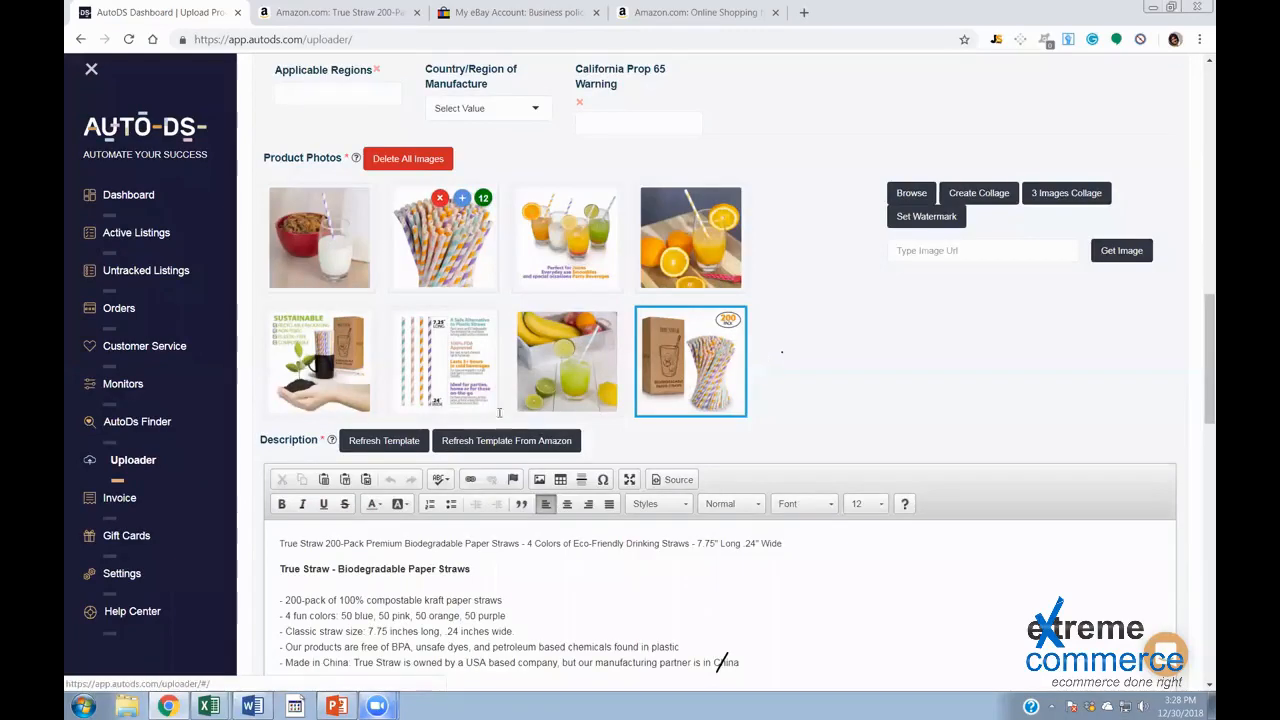
pyautogui.scroll(-1, 560, 480)
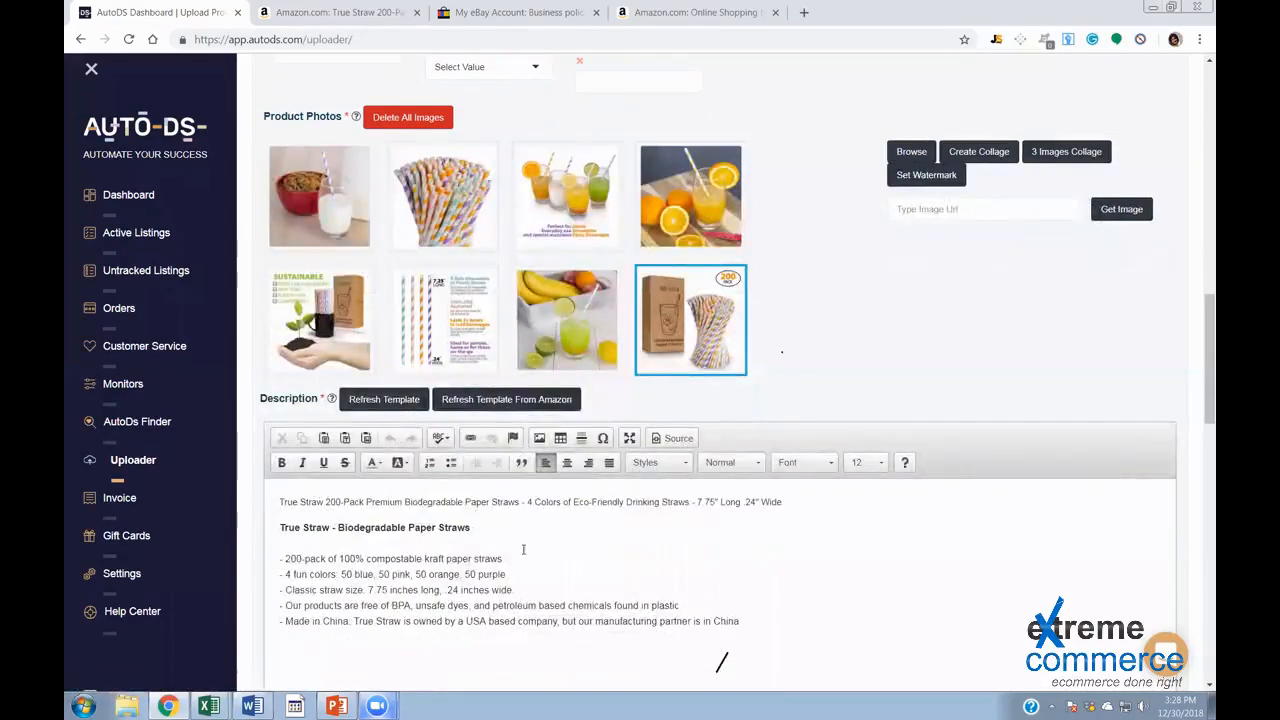
# Review the product description text and its mobile phone preview
pyautogui.scroll(-3, 522, 549)
pyautogui.scroll(2, 637, 587)
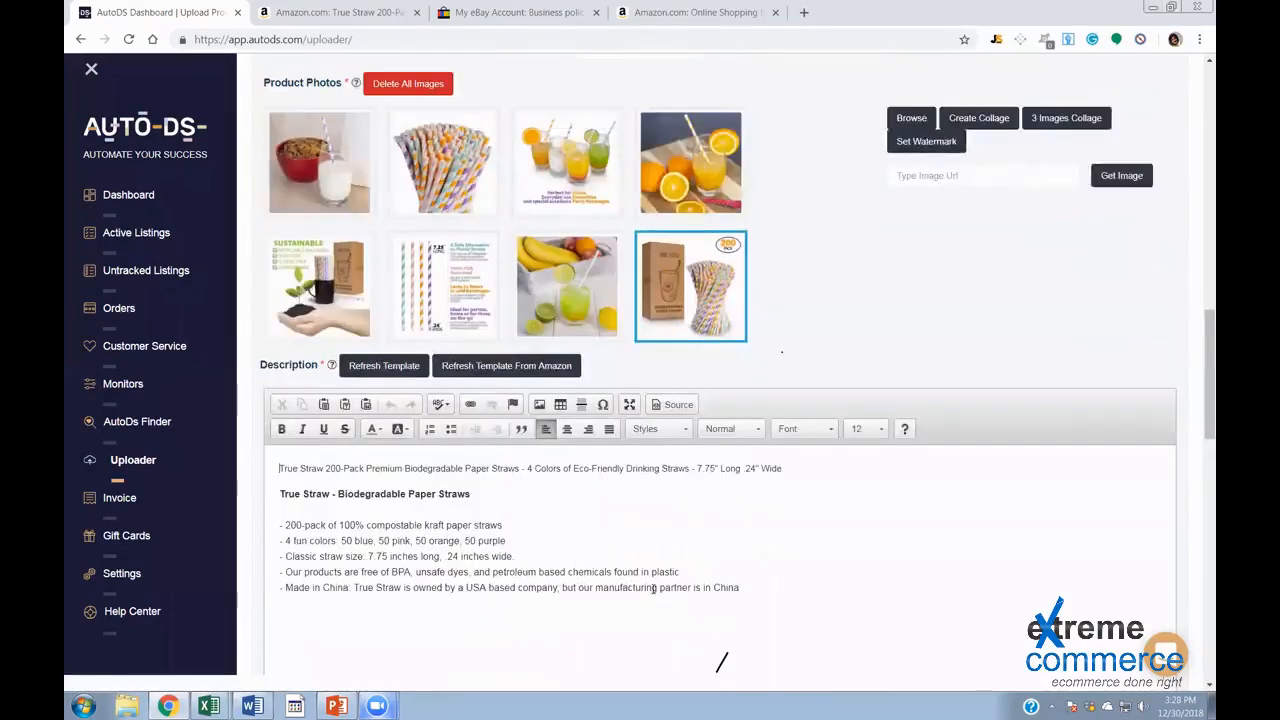
pyautogui.hotkey('ctrl', 'a')
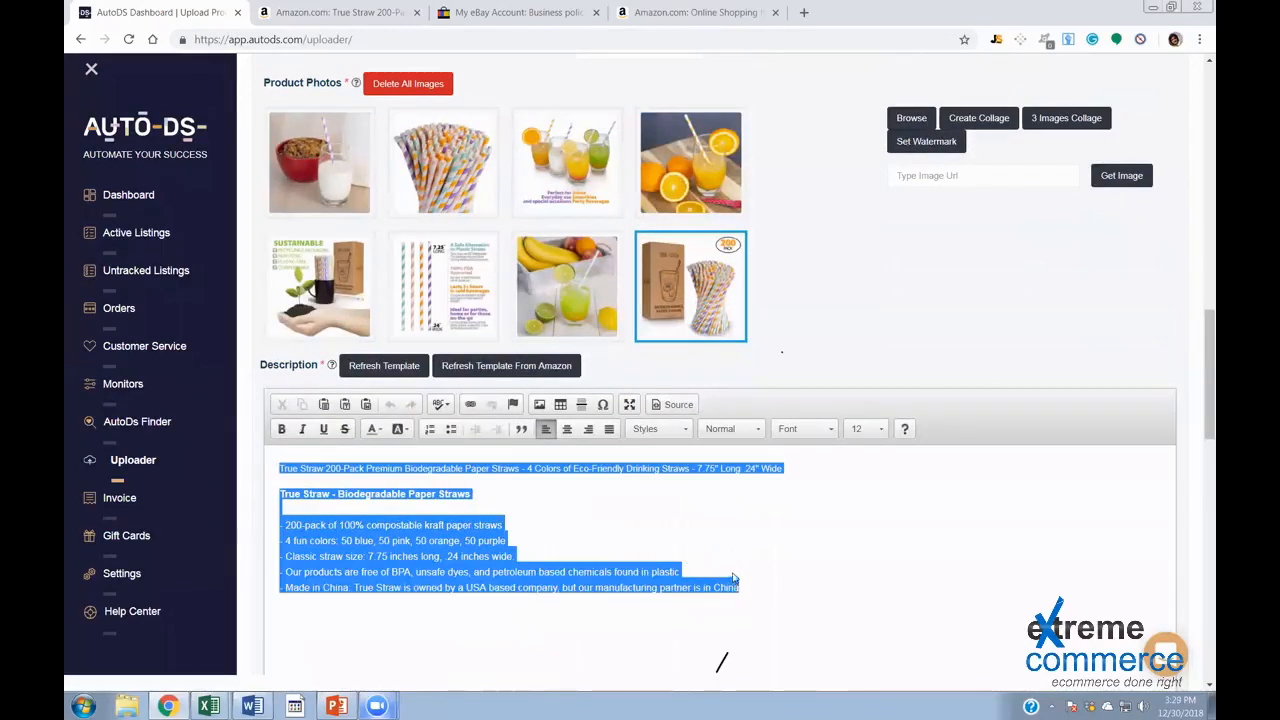
pyautogui.scroll(-4, 652, 428)
pyautogui.scroll(-4, 406, 449)
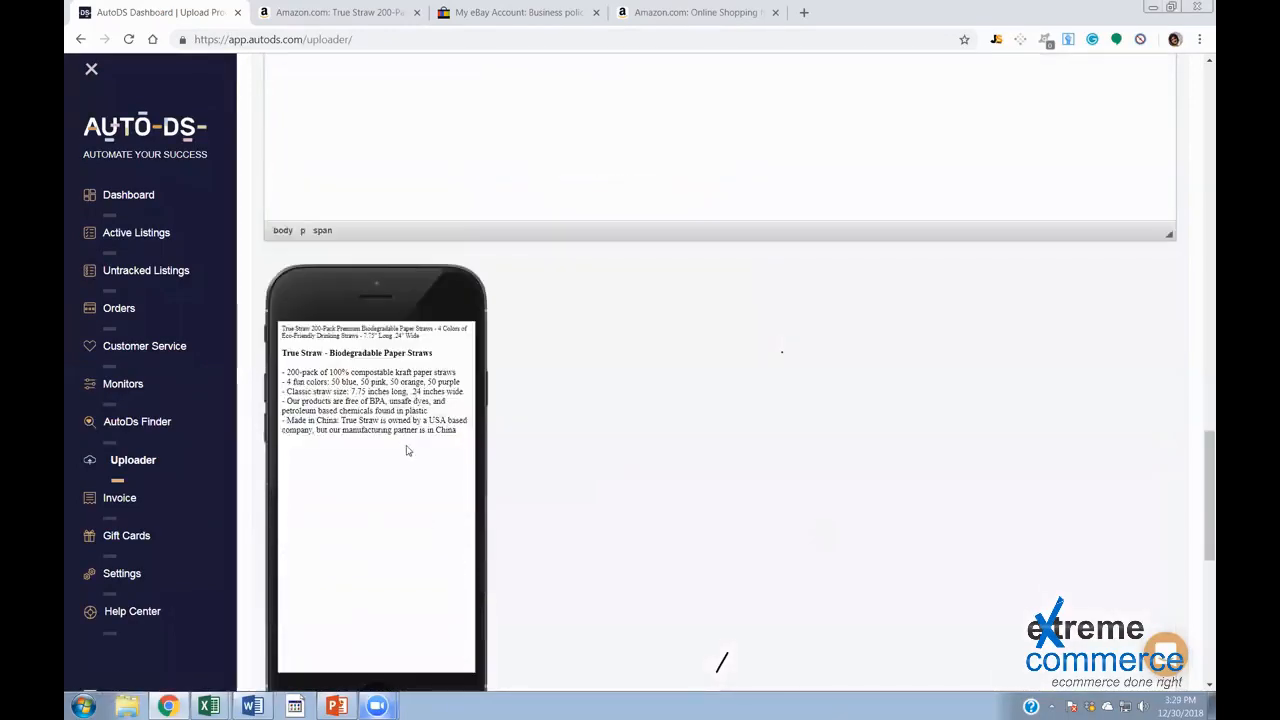
pyautogui.scroll(-2, 406, 437)
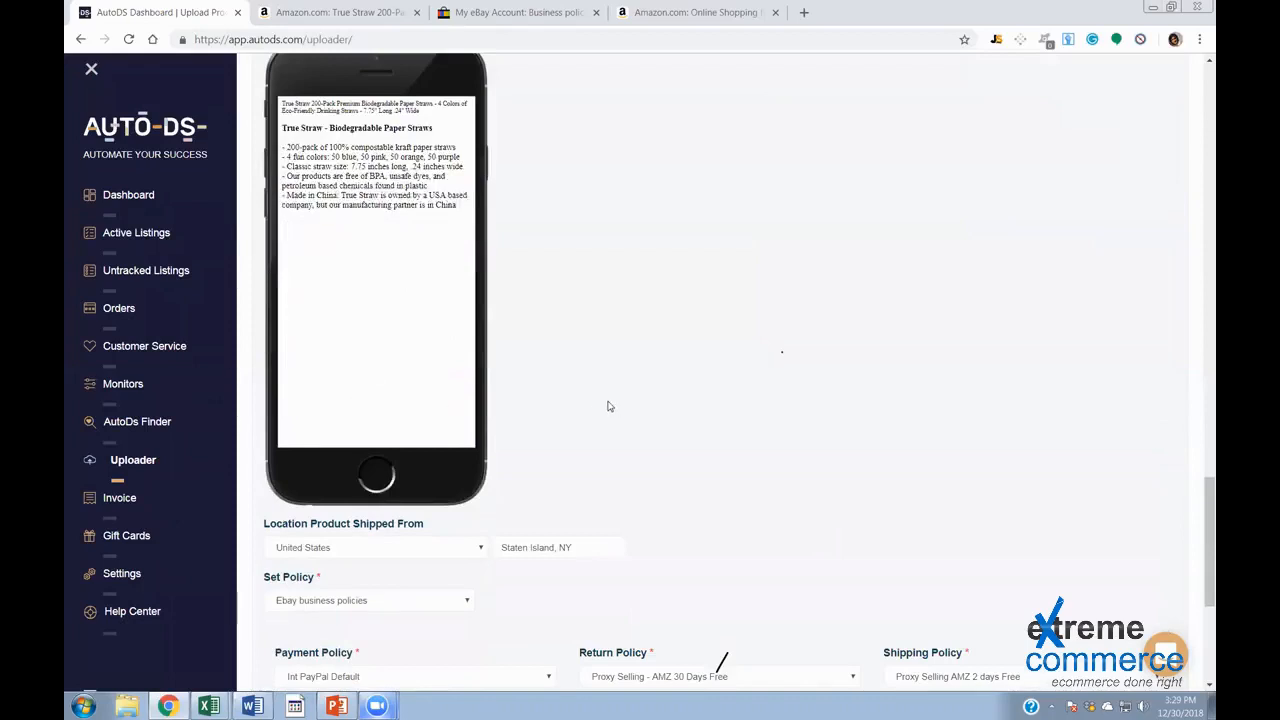
# Review the shipped-from location, the Set Policy choice and the payment, return and shipping policy fields
pyautogui.scroll(-1, 474, 388)
pyautogui.moveTo(500, 398); pyautogui.dragTo(602, 400)
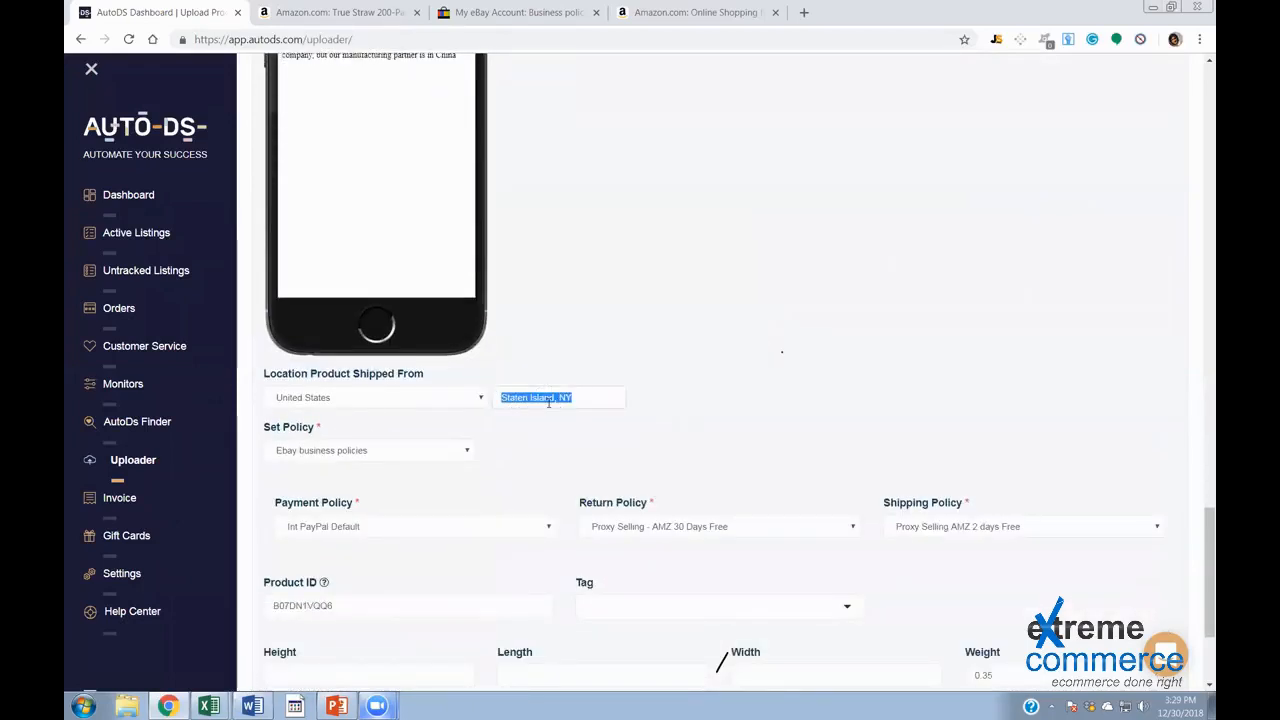
pyautogui.click(440, 451)
pyautogui.click(433, 456)
pyautogui.click(390, 527)
pyautogui.click(627, 524)
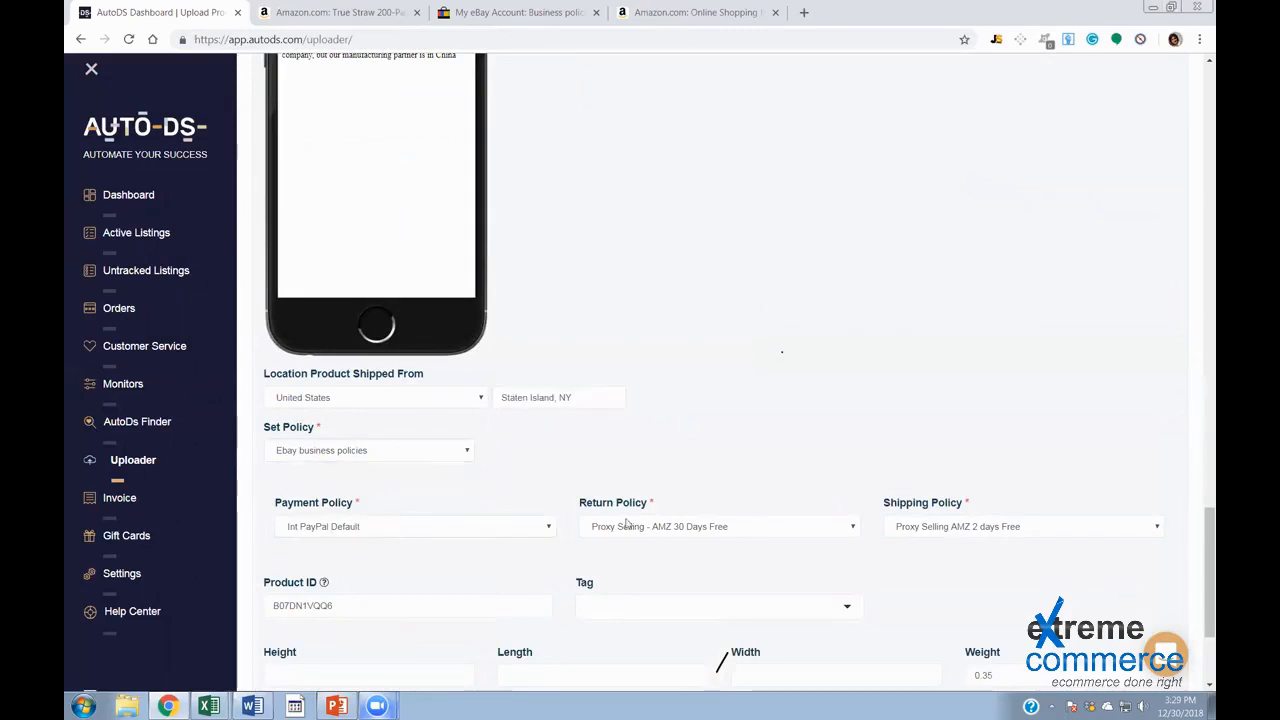
pyautogui.click(1040, 526)
pyautogui.click(1000, 530)
pyautogui.click(434, 528)
# Examine the payment and return policy choices, and switch to eBay's business policies page to compare them
pyautogui.scroll(-1, 511, 466)
pyautogui.scroll(-1, 467, 328)
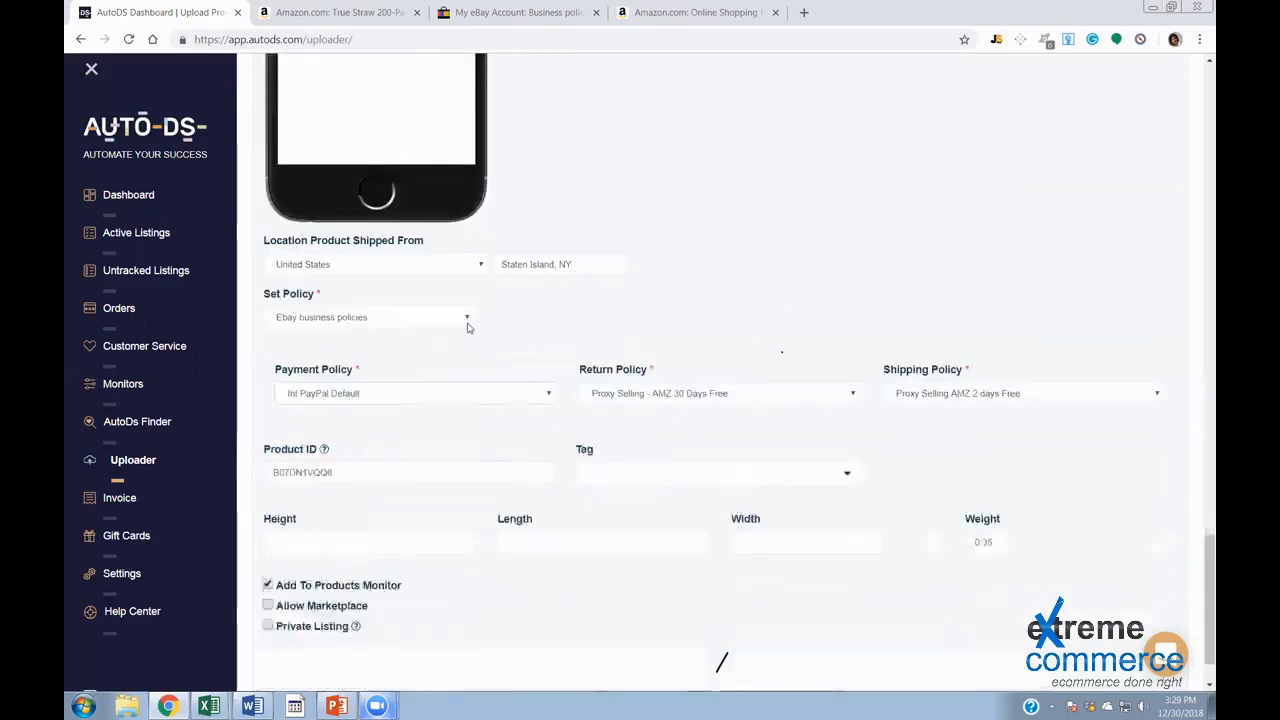
pyautogui.scroll(-1, 467, 328)
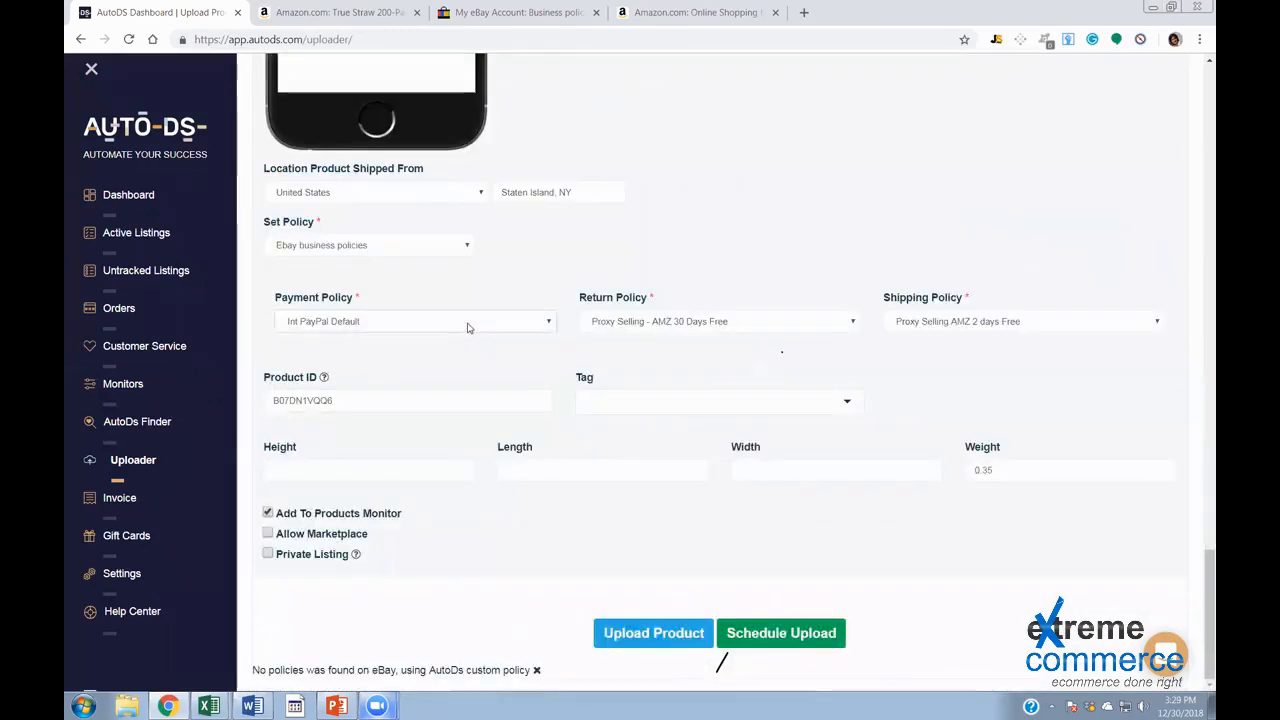
pyautogui.click(467, 328)
pyautogui.click(688, 325)
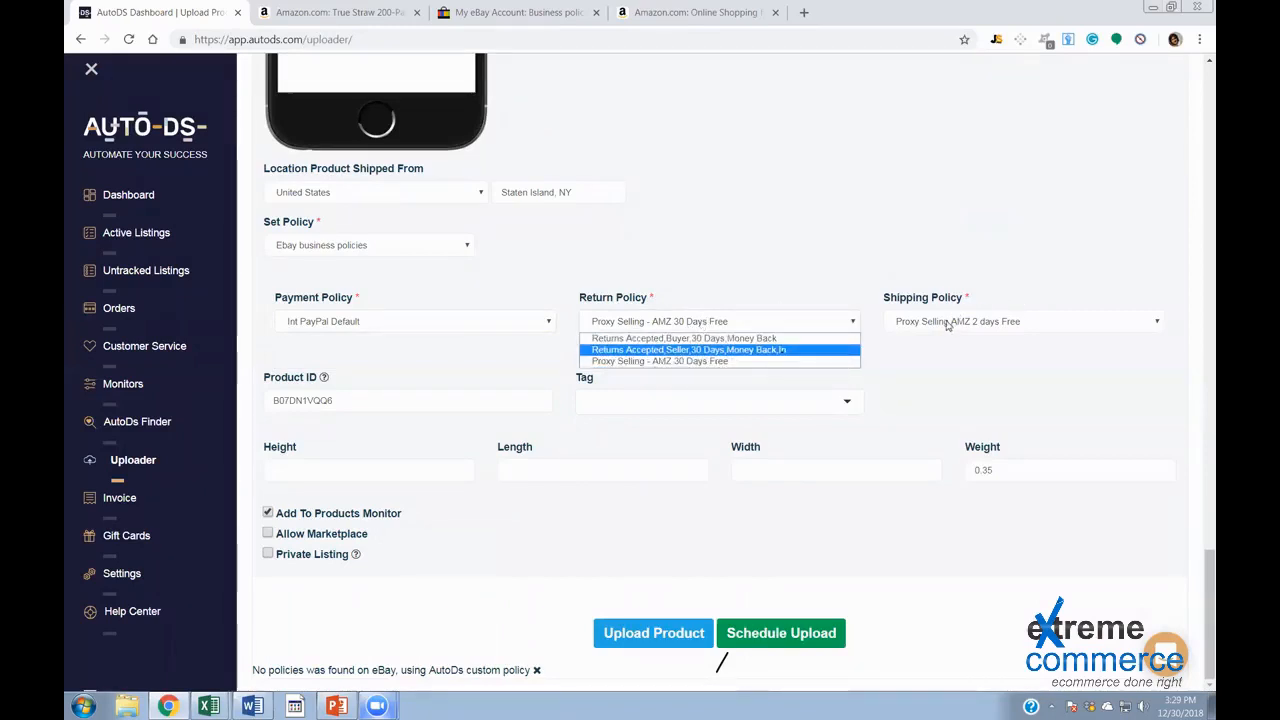
pyautogui.click(736, 298)
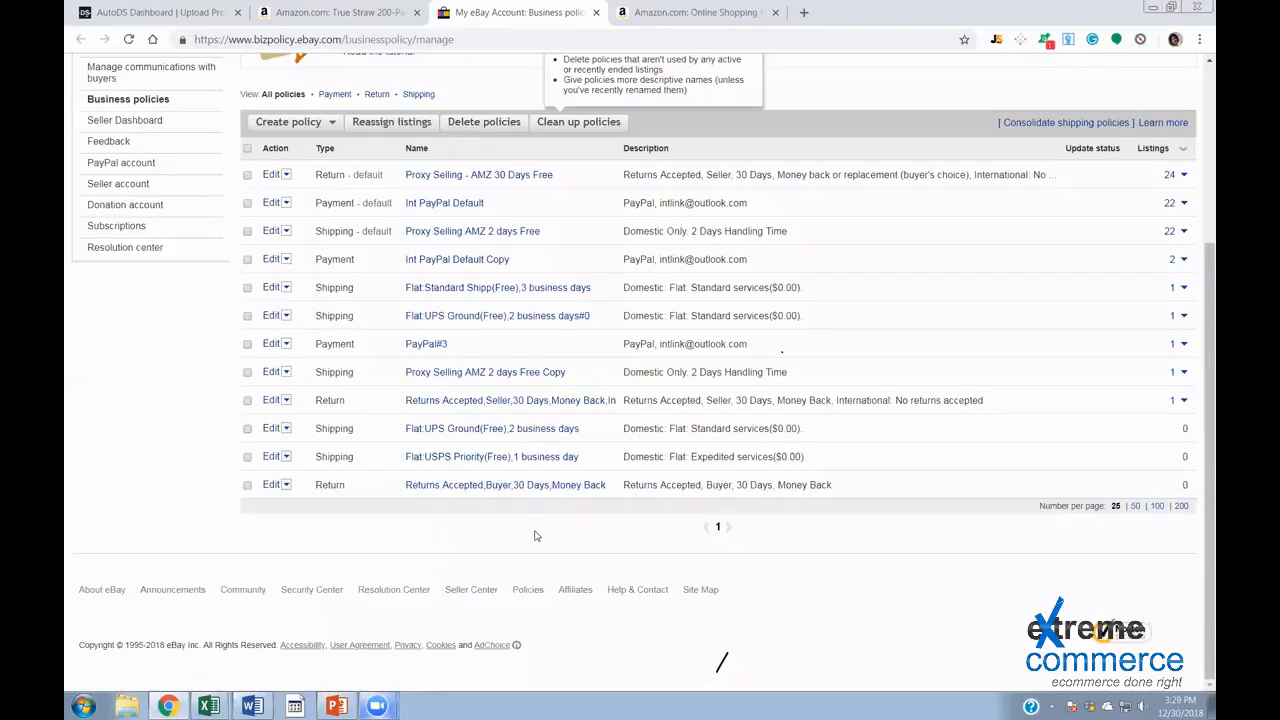
# Start a new eBay shipping policy and name it Drop Shipping - Amazon
pyautogui.scroll(3, 535, 536)
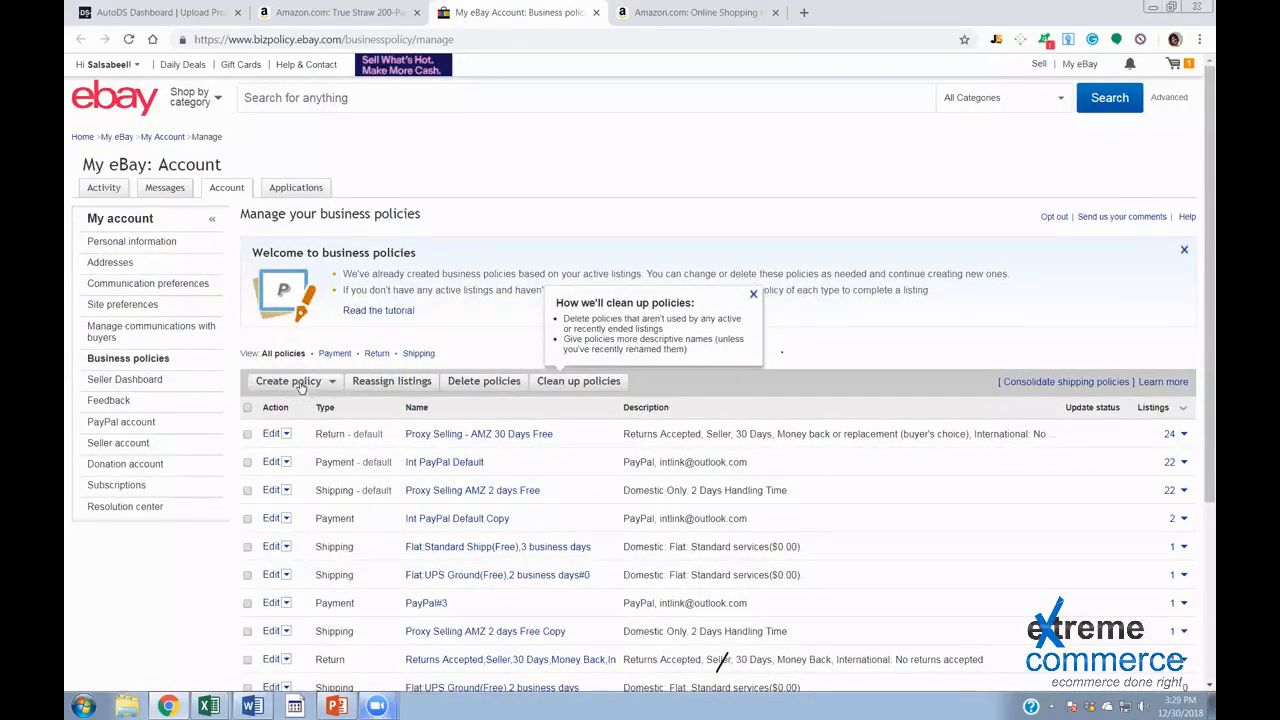
pyautogui.click(276, 437)
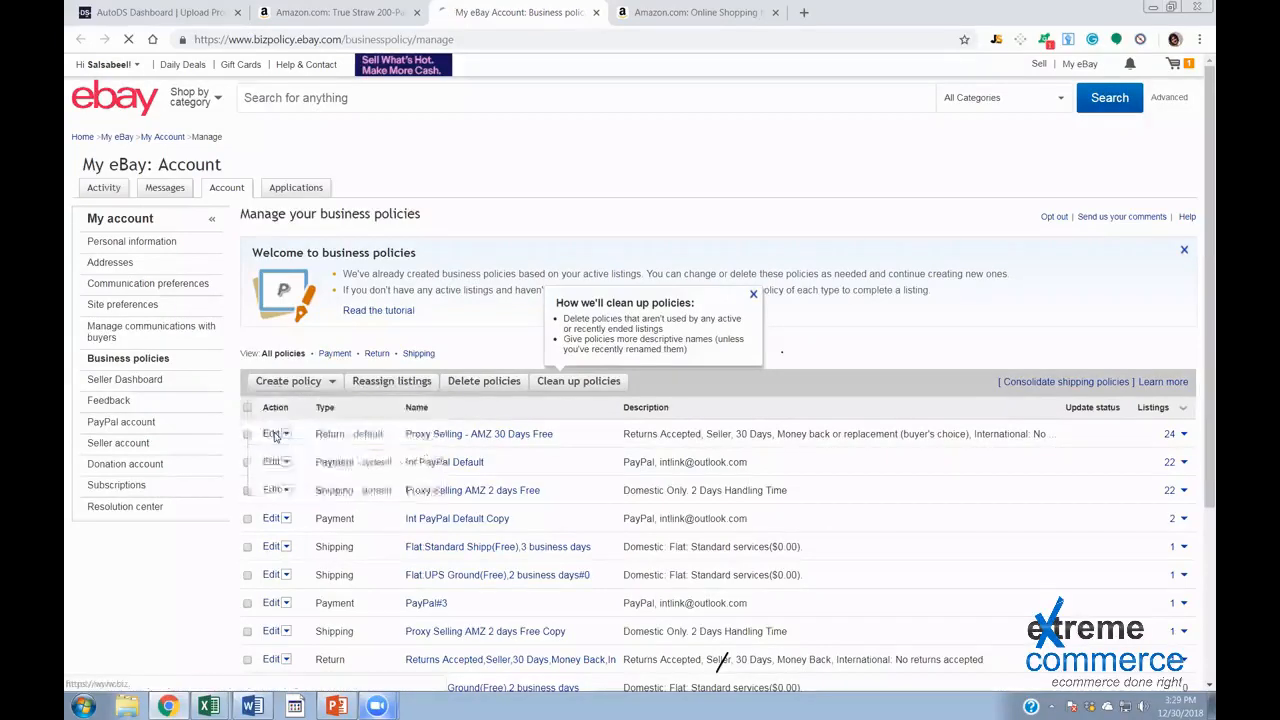
pyautogui.click(755, 297)
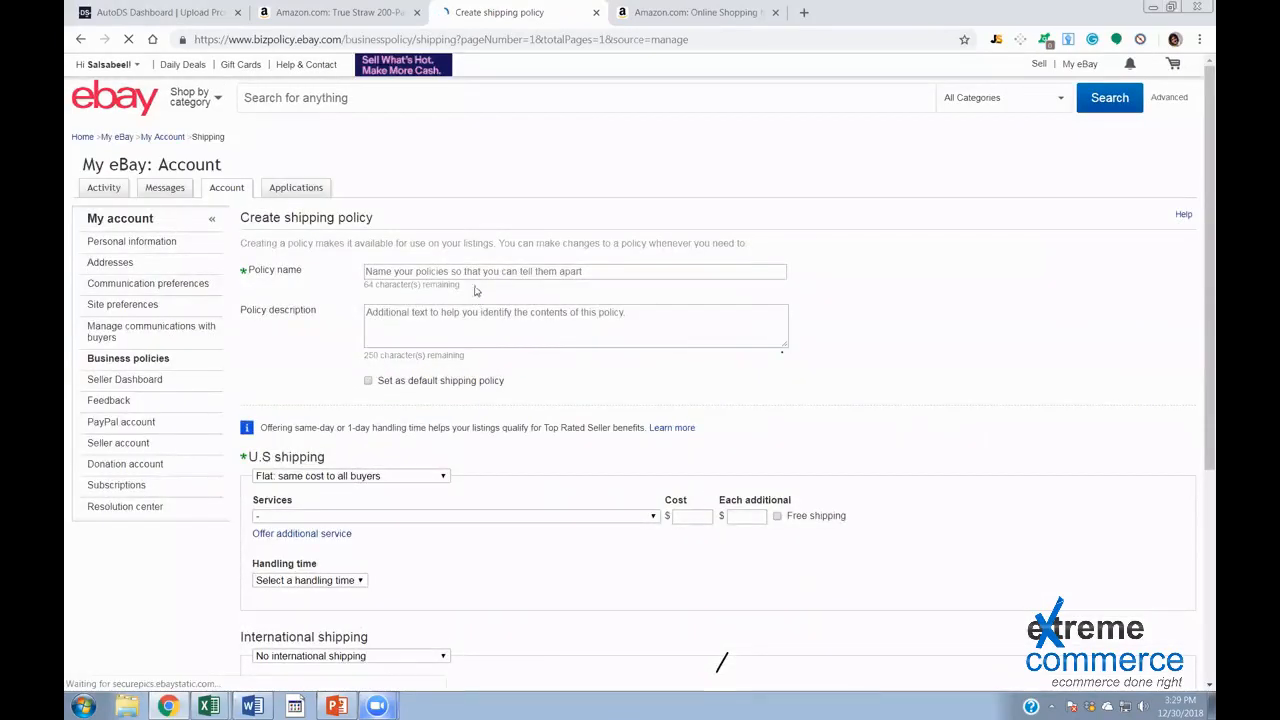
pyautogui.click(478, 270)
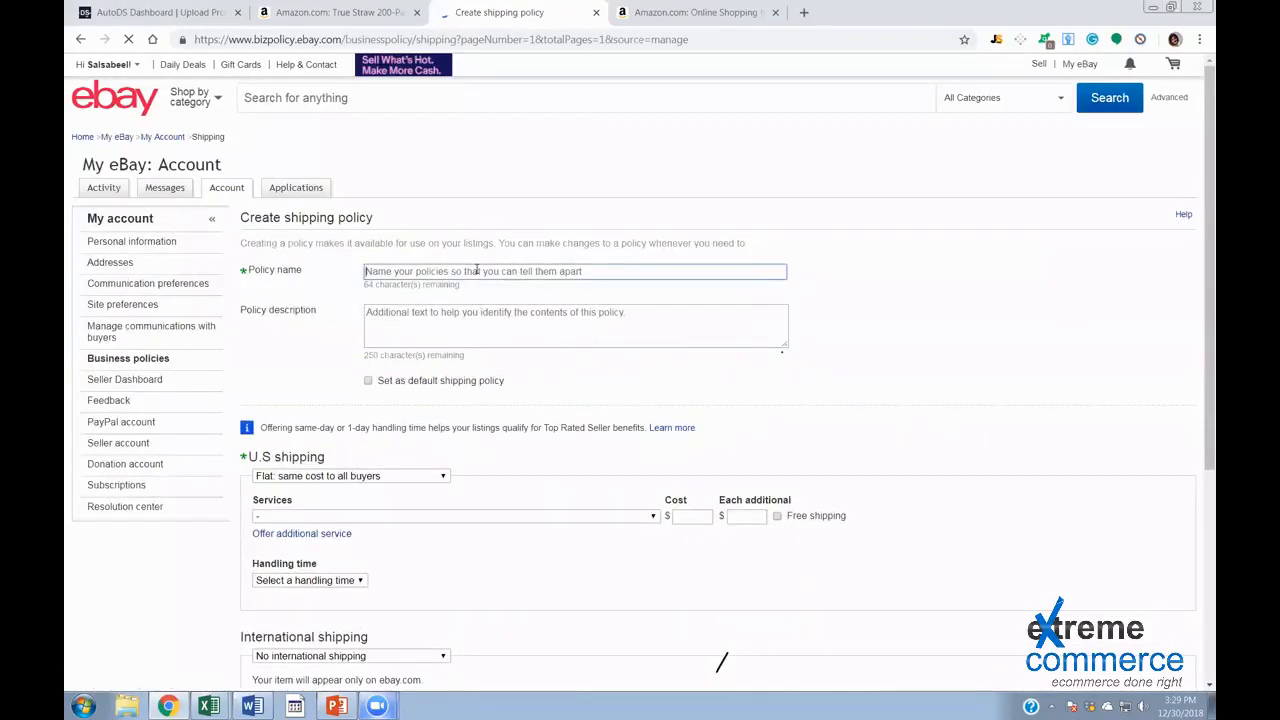
pyautogui.write('Dro')
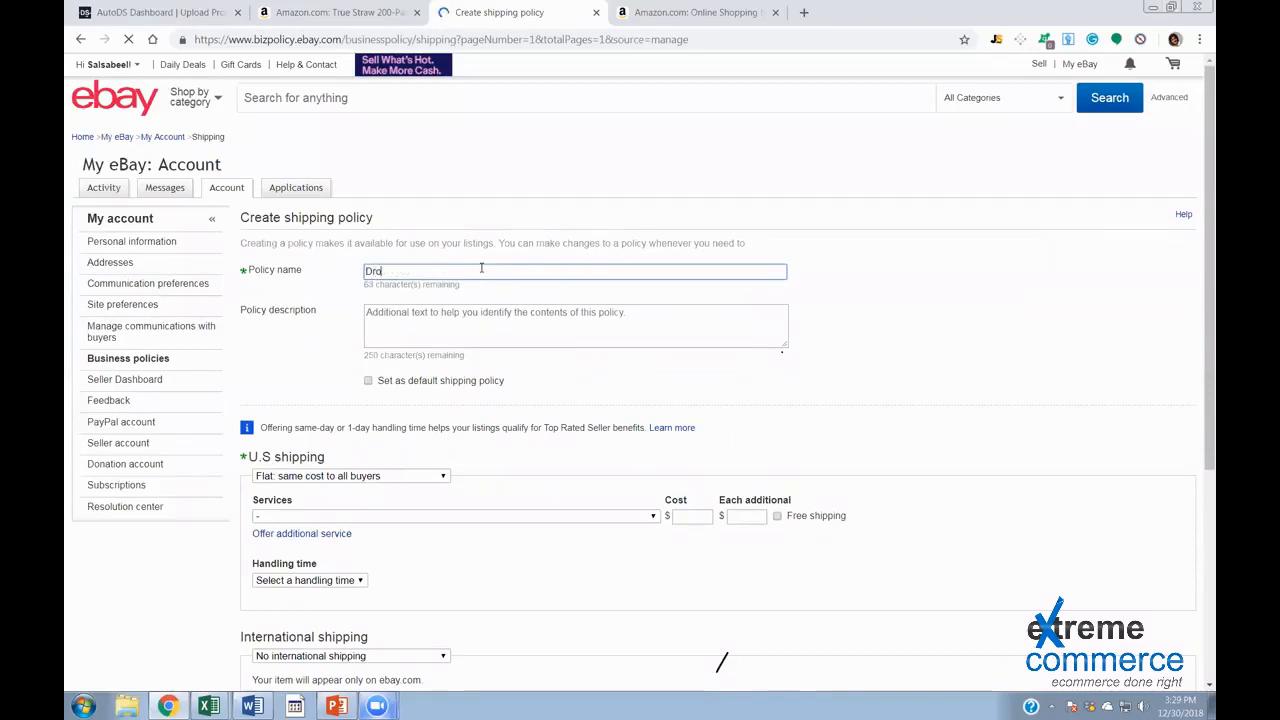
pyautogui.write('p Shipping - Amazon')
# Set the policy description to "Free Shipping 3 Days handling 5 Days delivery"
pyautogui.click(549, 327)
pyautogui.write('ree ')
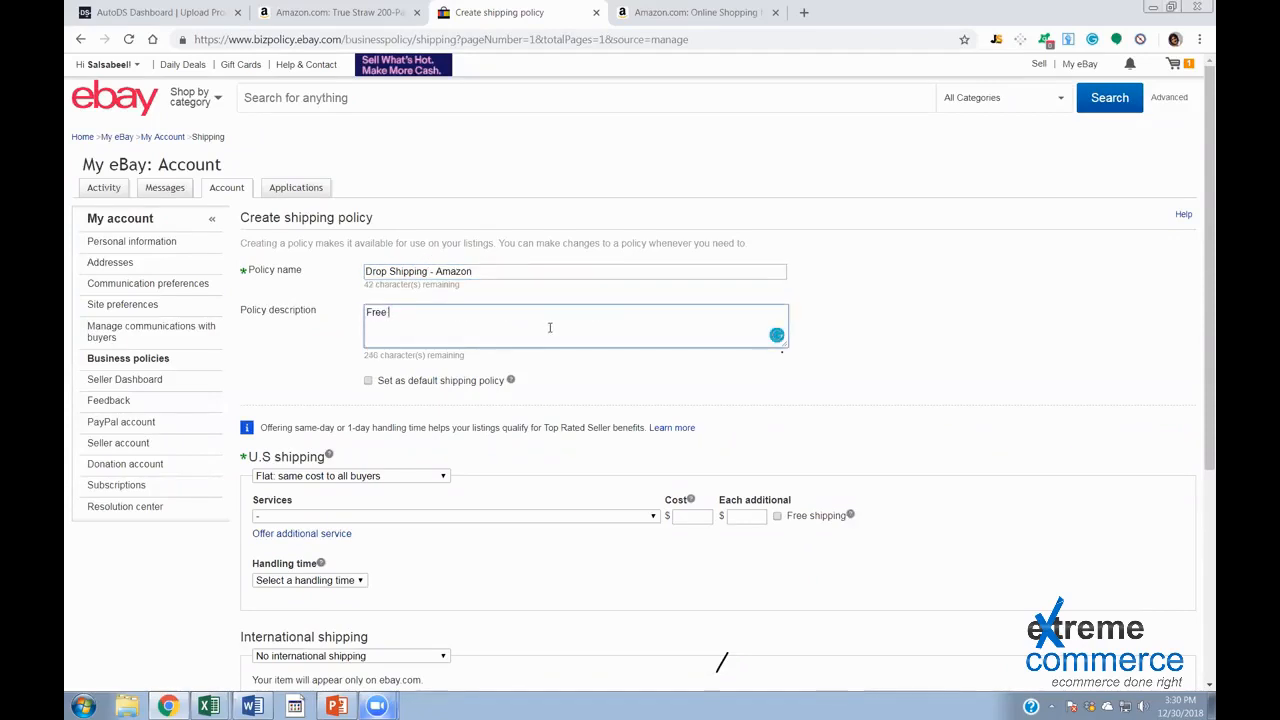
pyautogui.write('Ship')
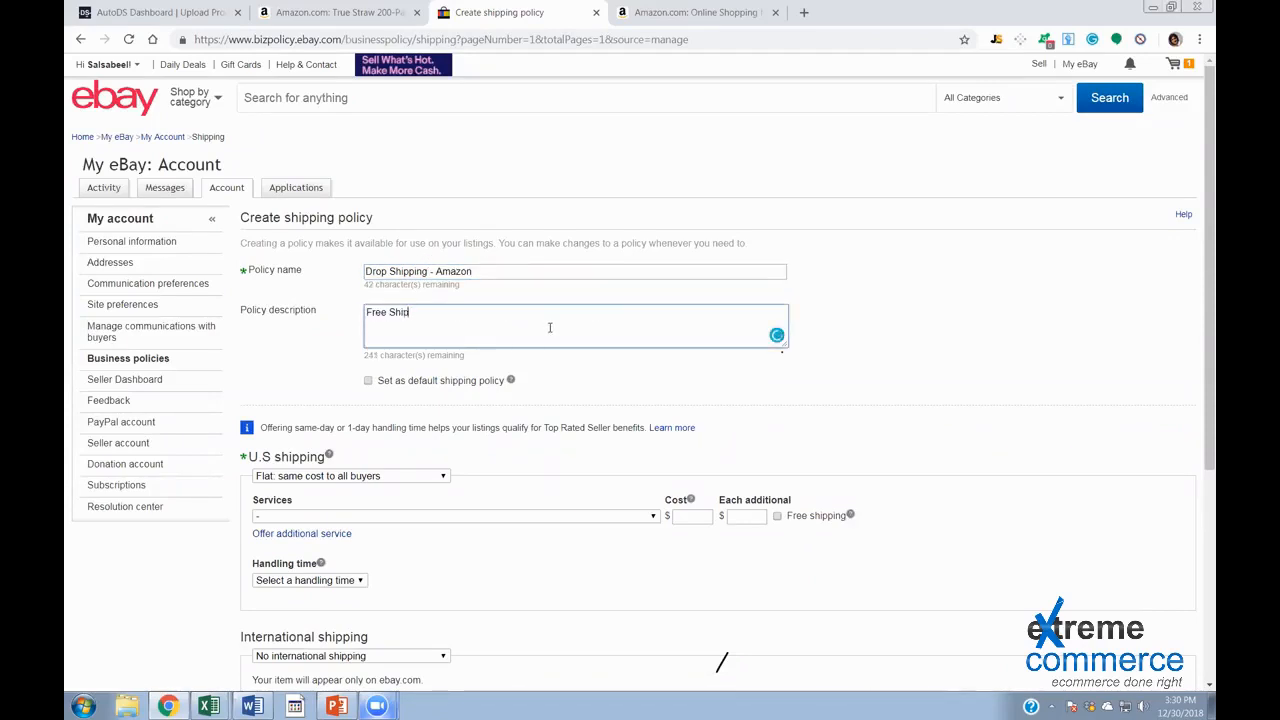
pyautogui.write('ping 3 Days handling 5 ')
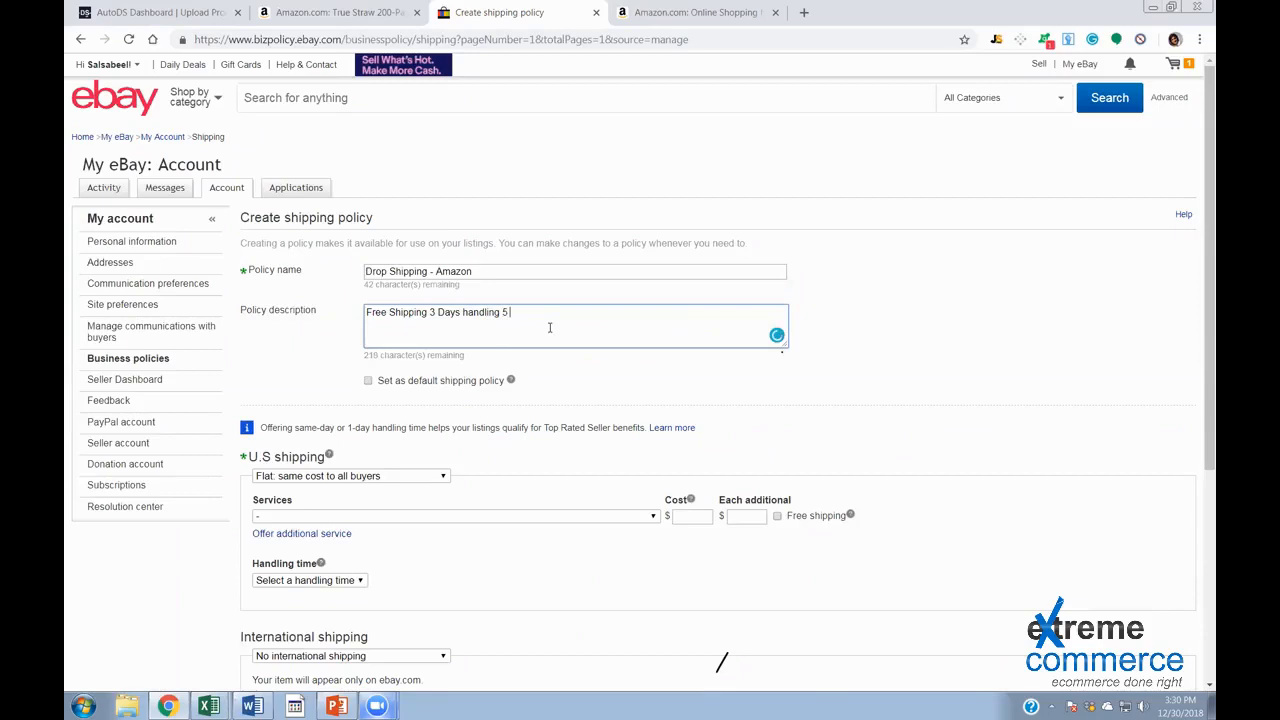
pyautogui.write('Days delivery')
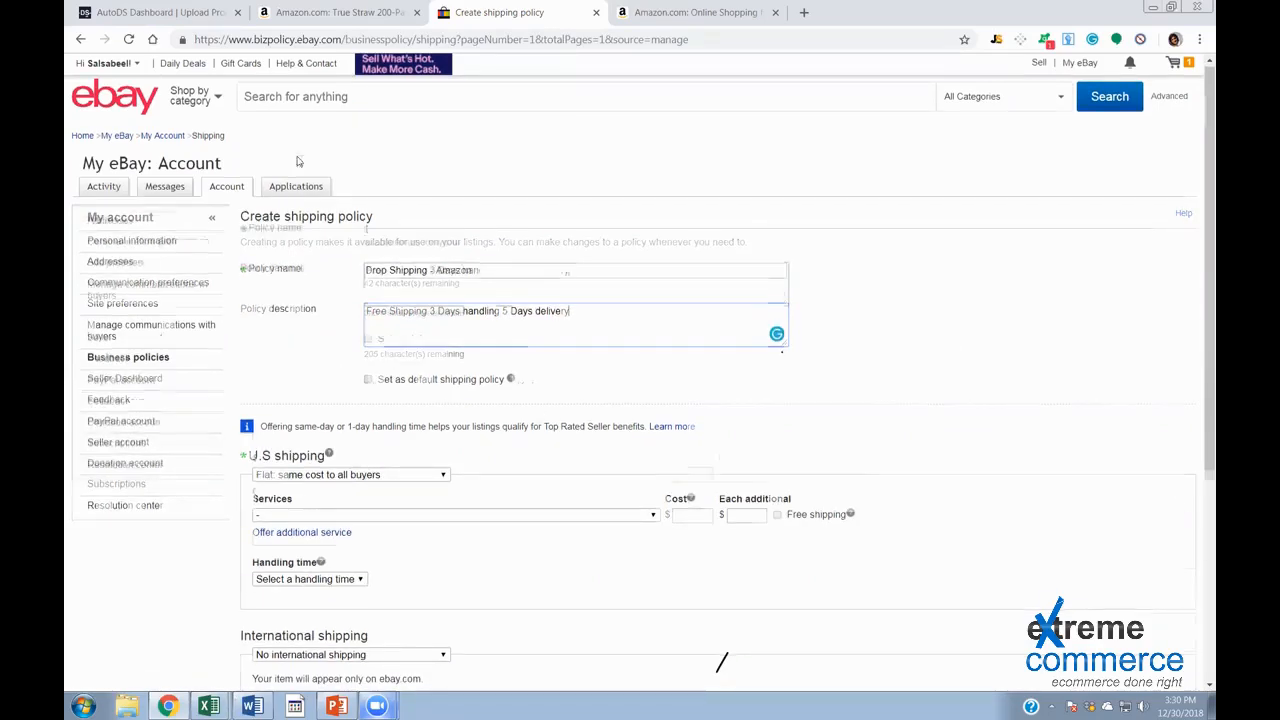
# Set U.S. shipping to Flat: same cost to all buyers, using Standard Shipping (1 to 5 business days) with free shipping
pyautogui.scroll(-1, 300, 162)
pyautogui.scroll(-3, 300, 162)
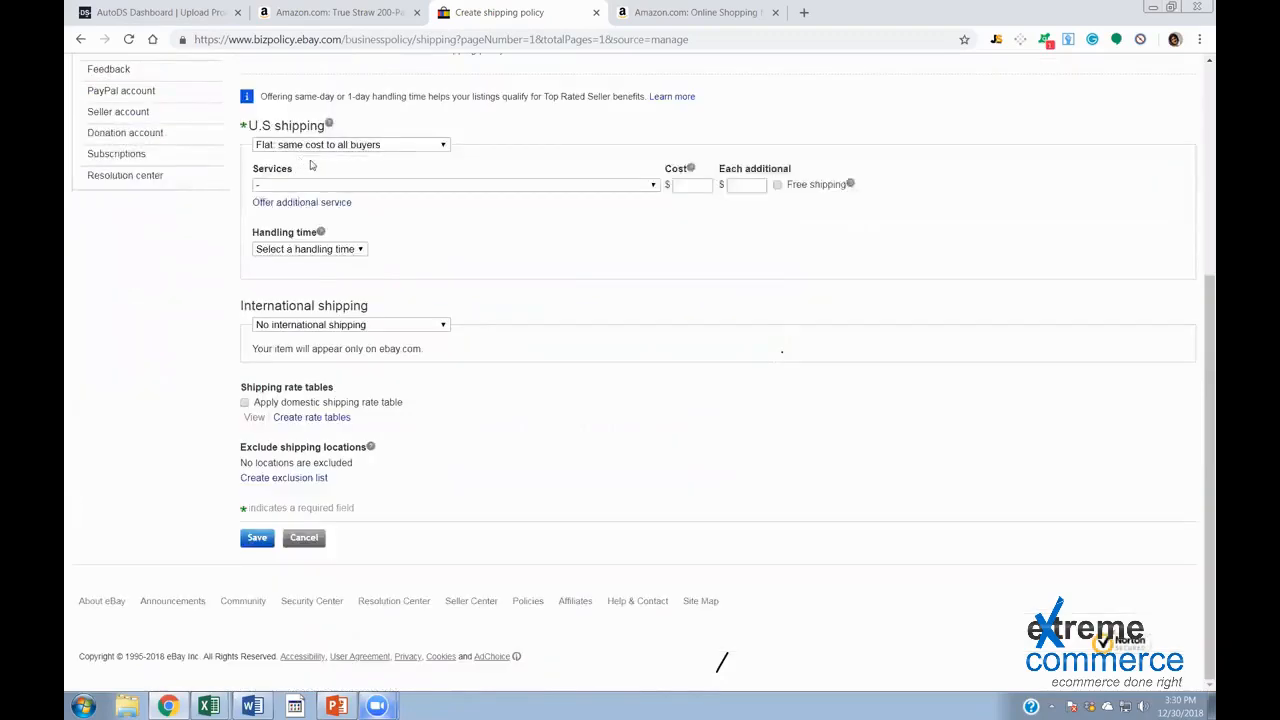
pyautogui.scroll(1, 648, 386)
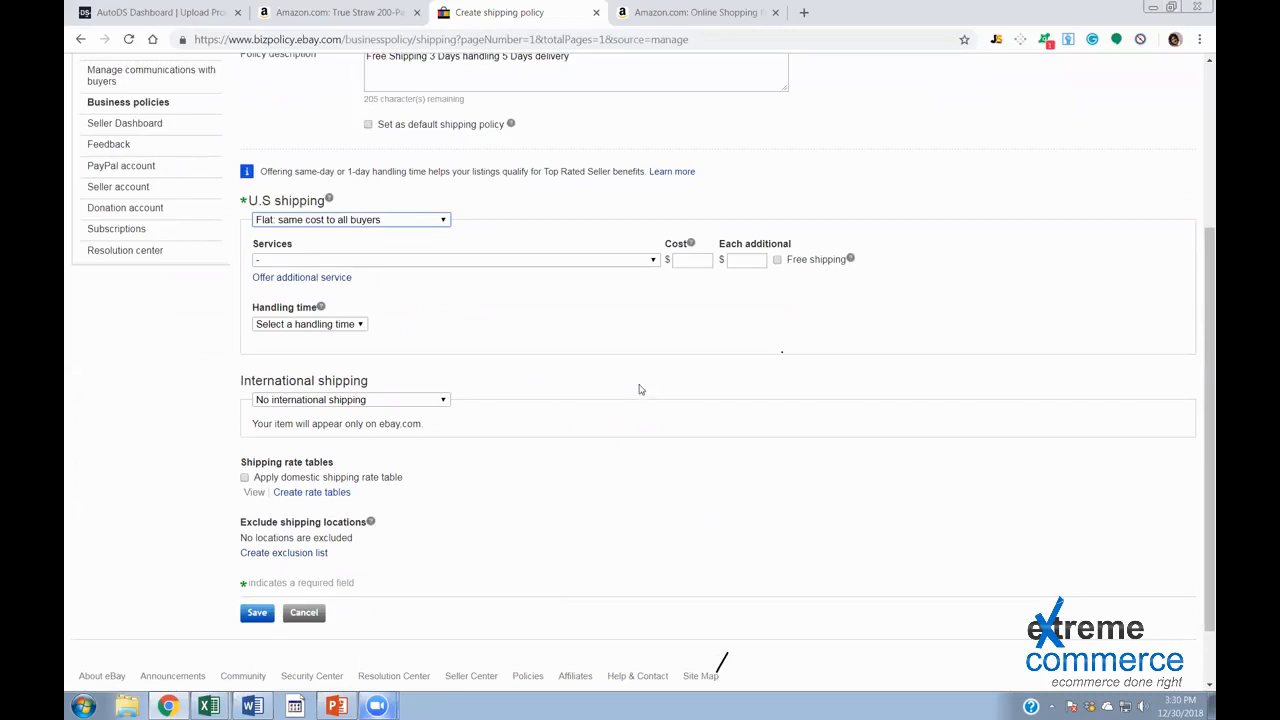
pyautogui.click(441, 224)
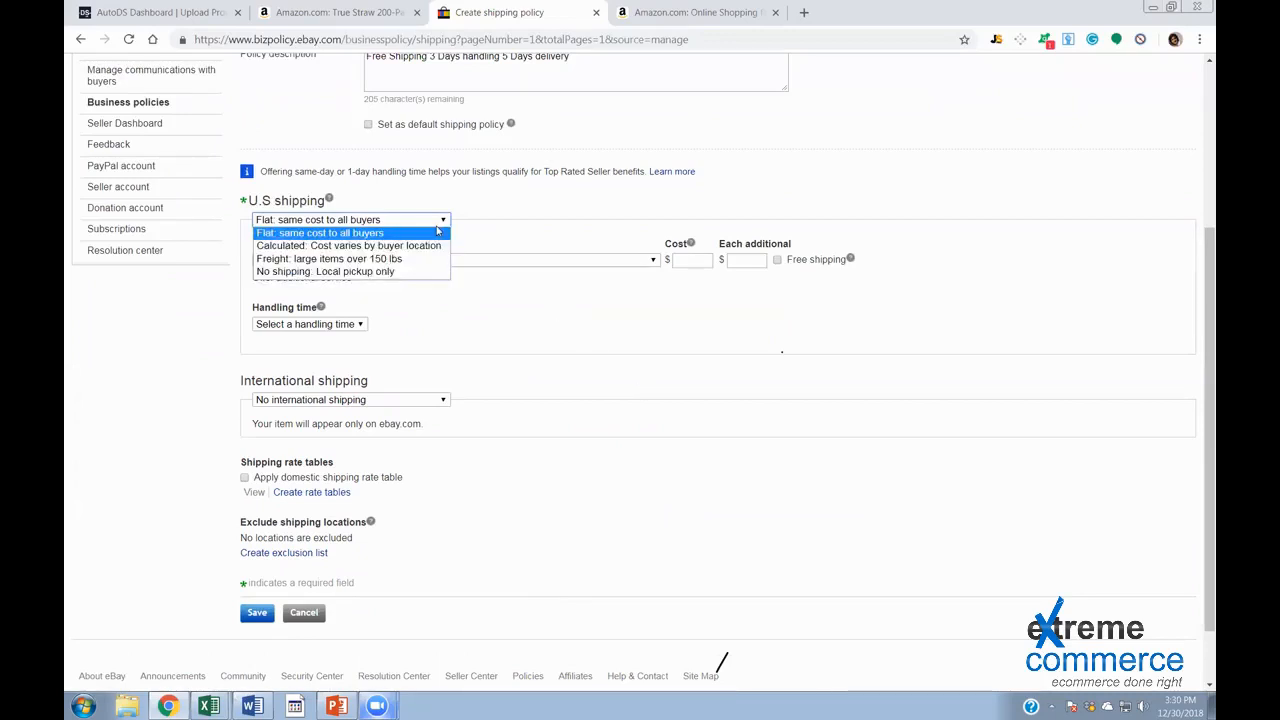
pyautogui.click(286, 236)
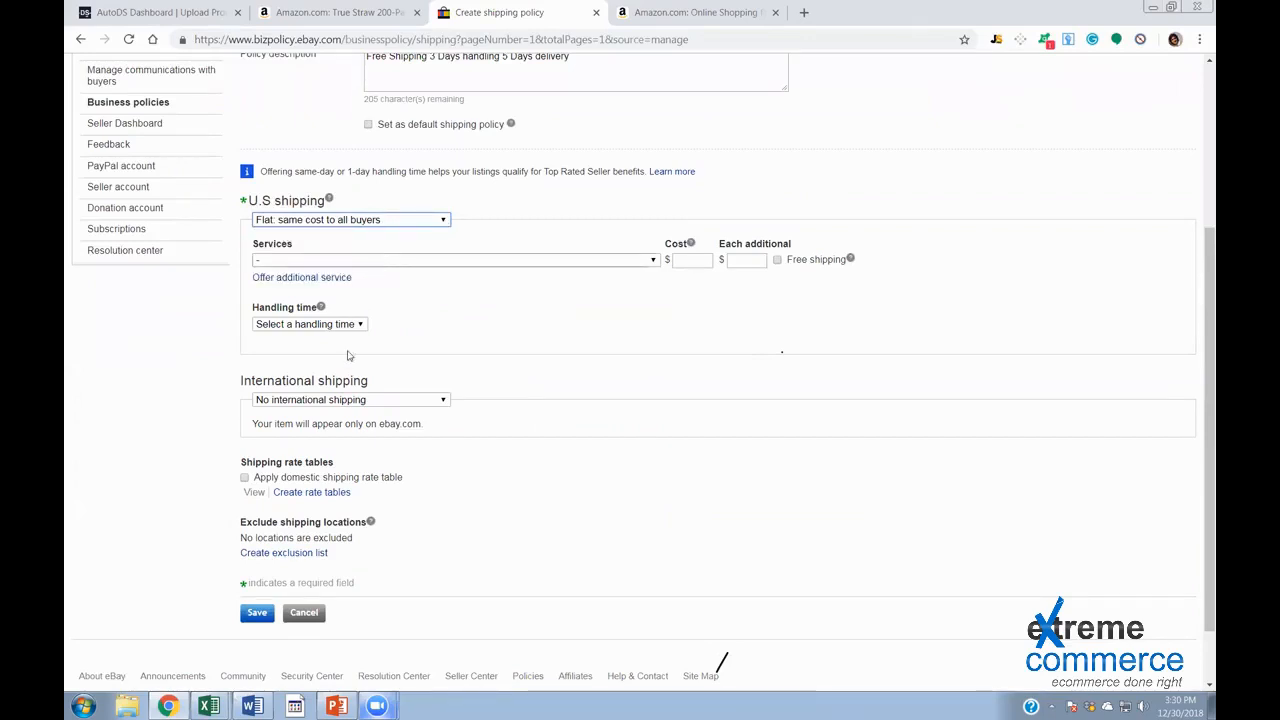
pyautogui.click(390, 260)
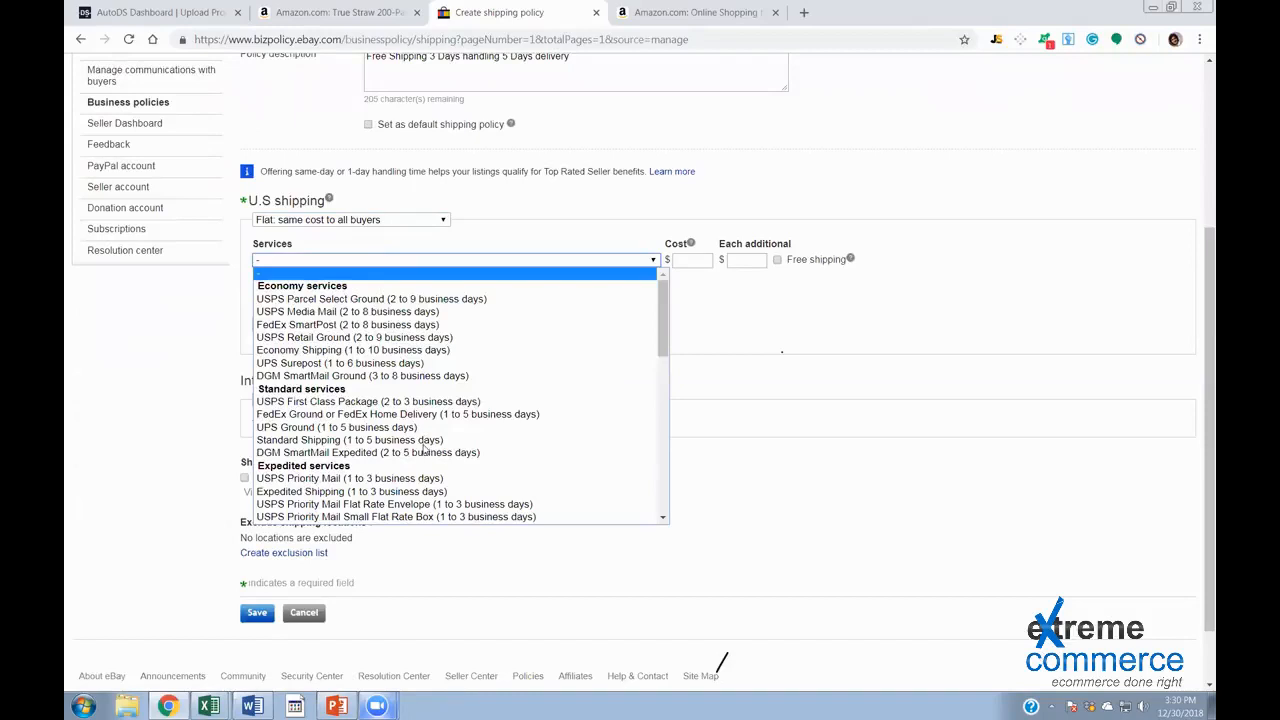
pyautogui.click(420, 440)
pyautogui.click(385, 260)
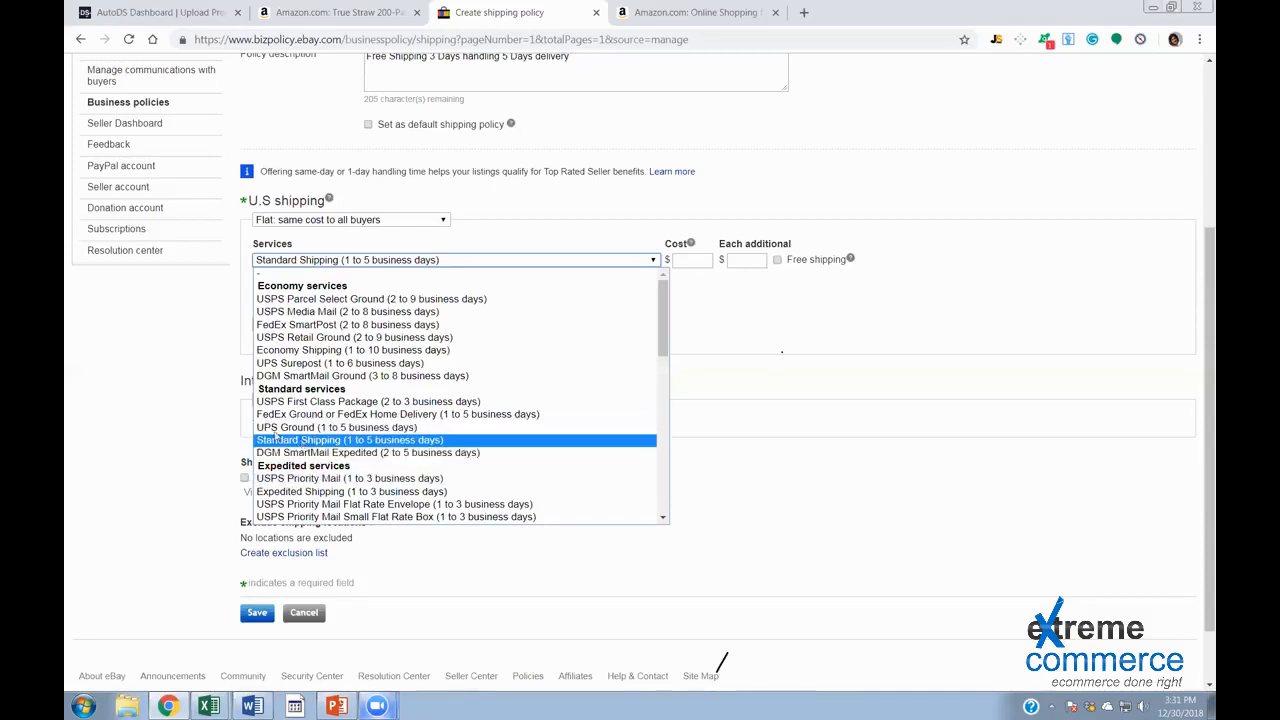
pyautogui.click(300, 440)
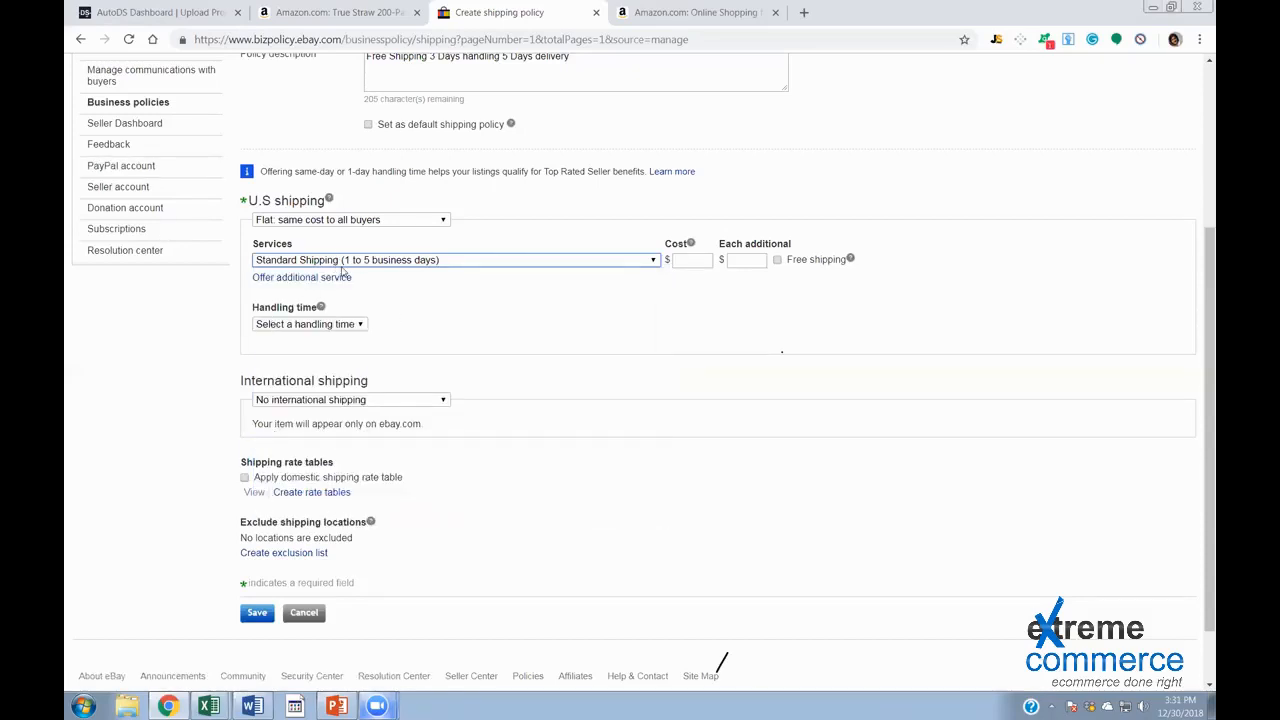
pyautogui.click(777, 260)
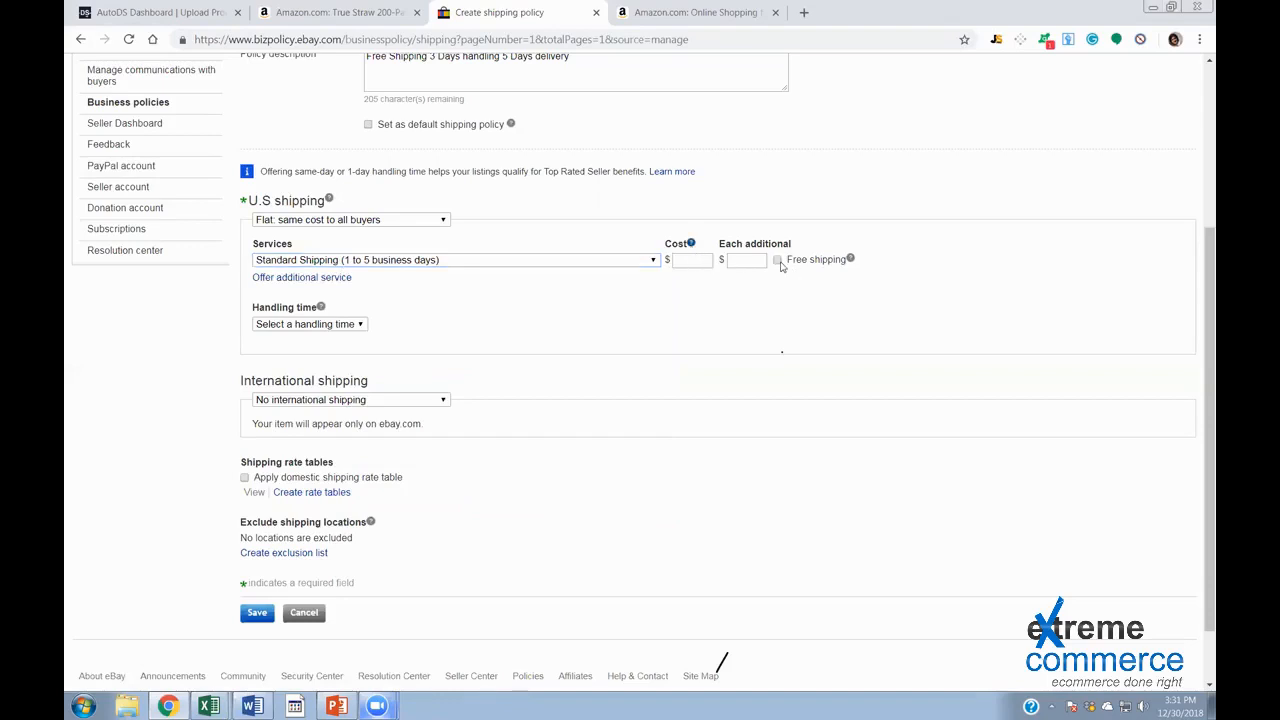
# Set the policy's handling time to 3 business days and its international option to No international shipping
pyautogui.click(310, 324)
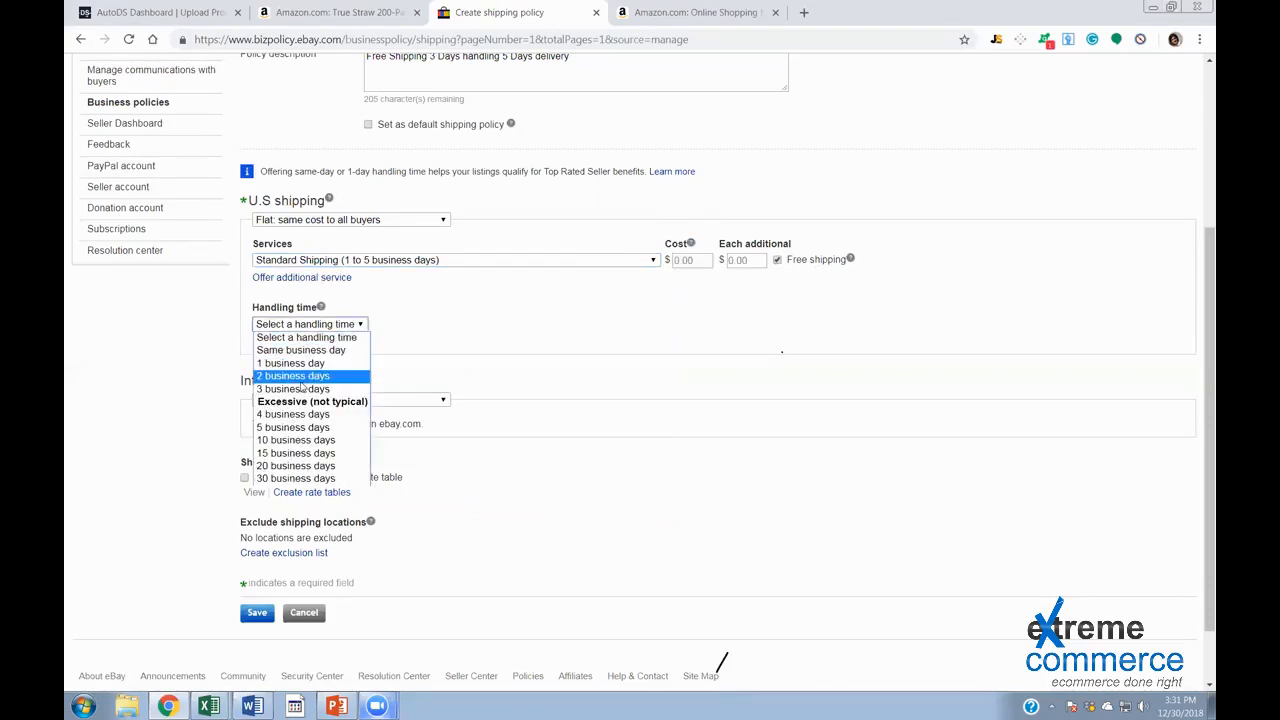
pyautogui.click(300, 388)
pyautogui.click(268, 326)
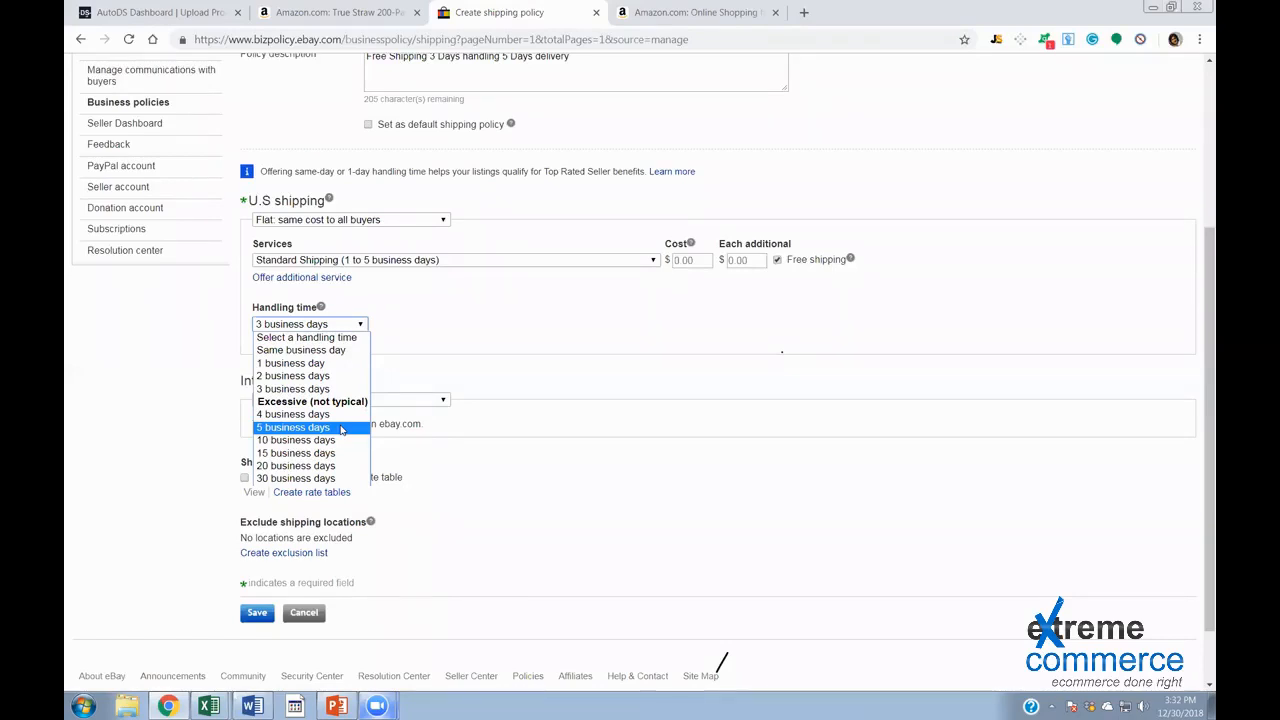
pyautogui.click(320, 390)
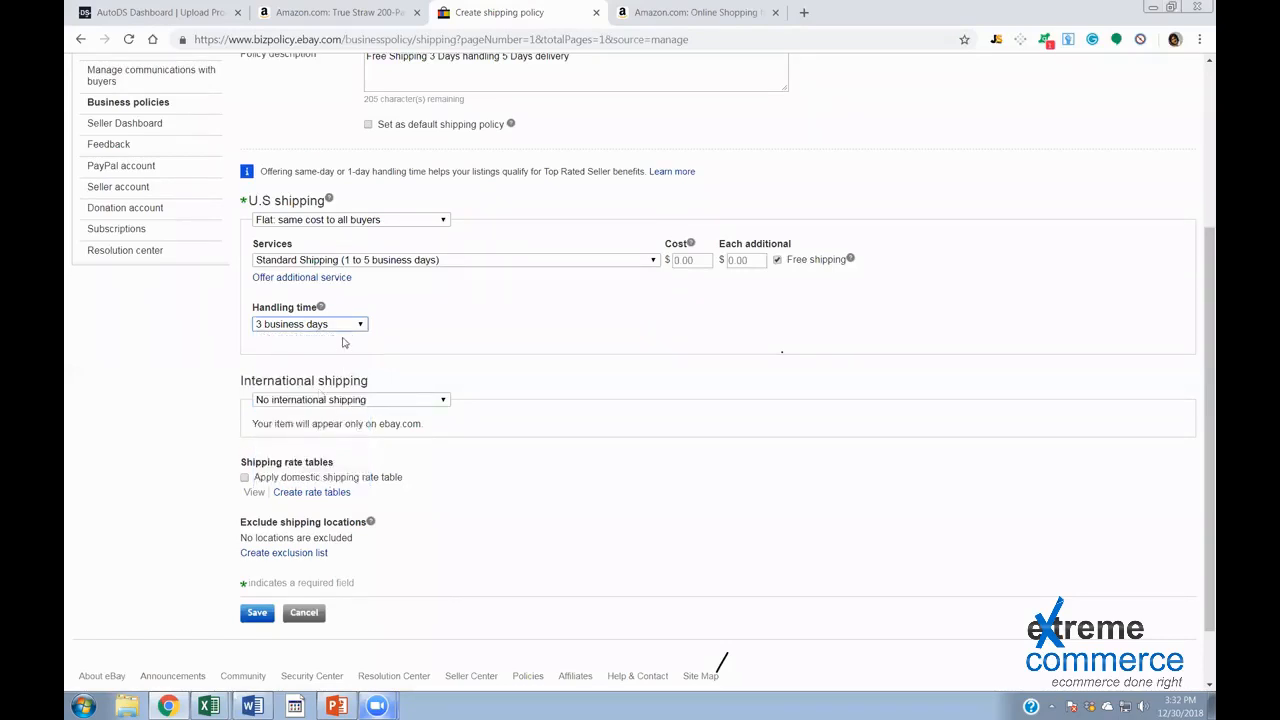
pyautogui.click(334, 402)
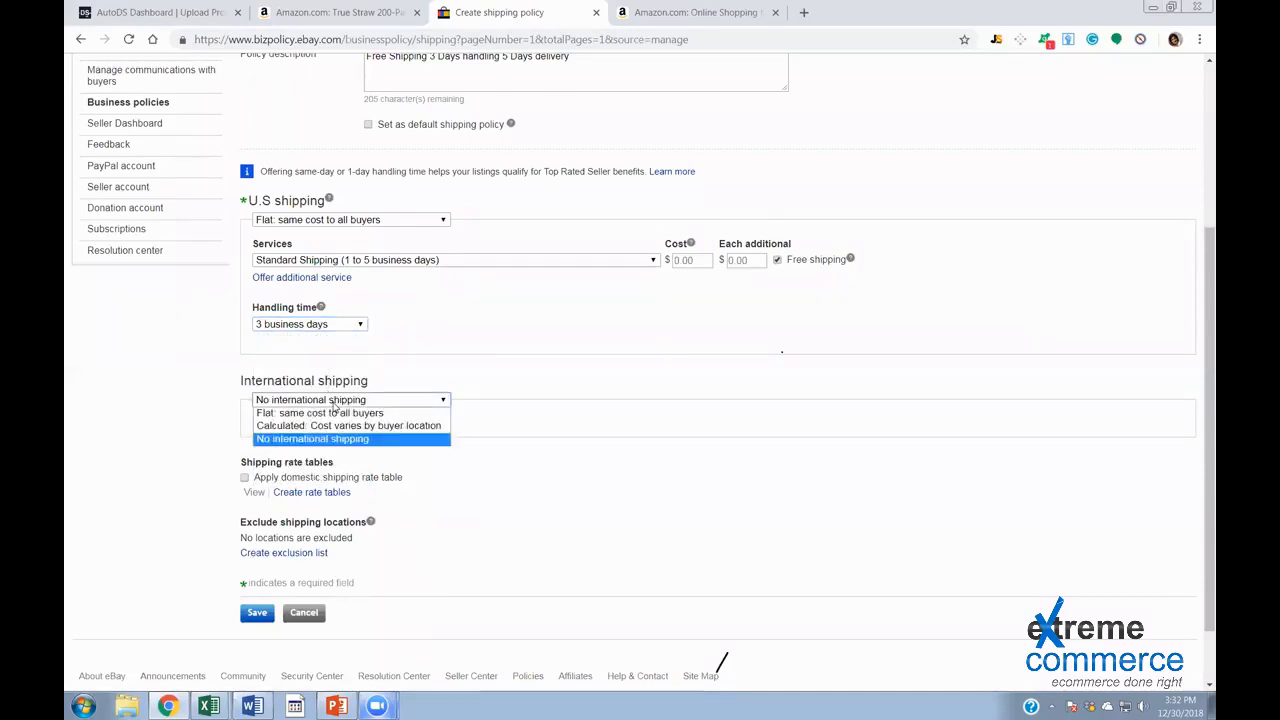
pyautogui.click(412, 447)
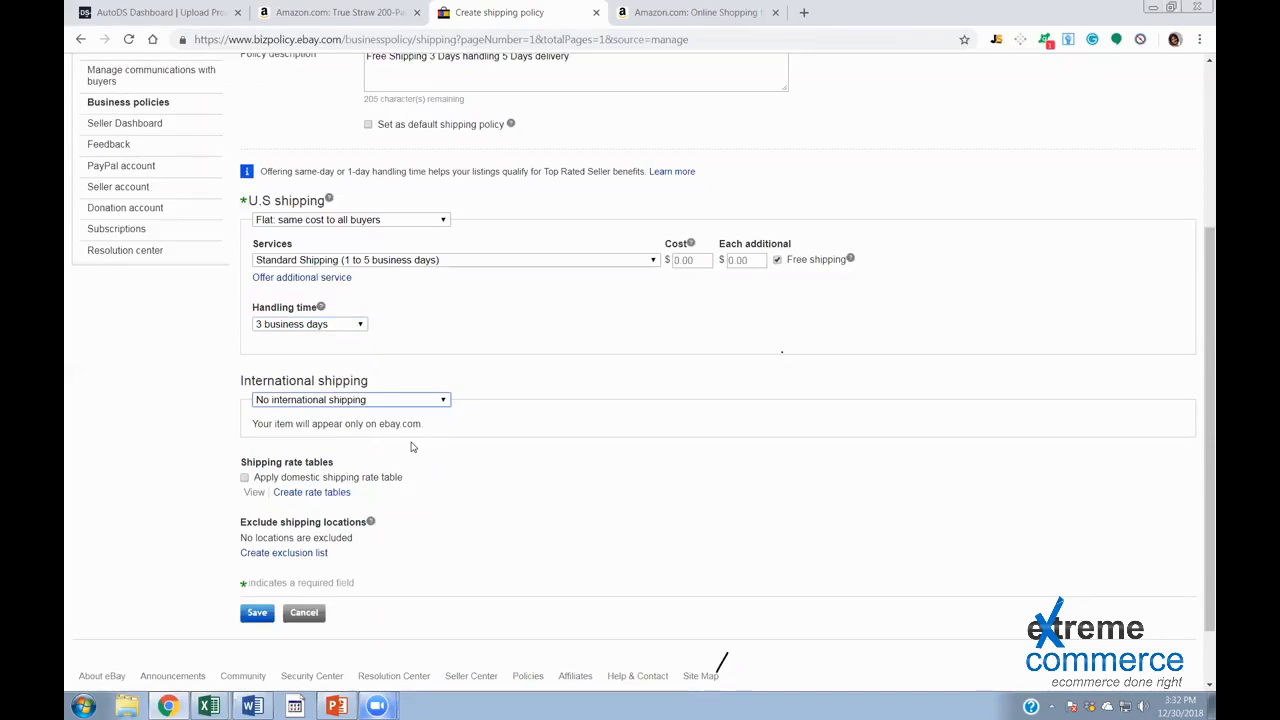
# Create a shipping exclusion list covering Alaska/Hawaii, US Protectorates, APO/FPO and PO Box, and apply it
pyautogui.click(300, 553)
pyautogui.click(312, 283)
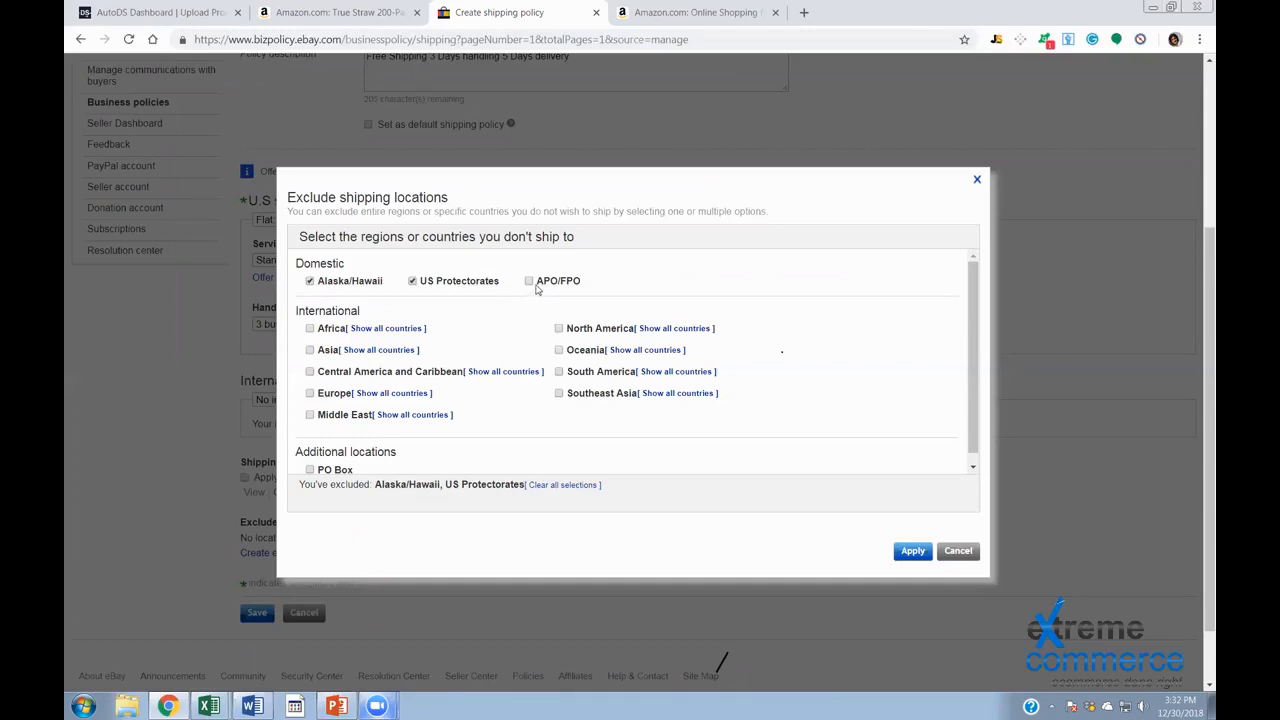
pyautogui.click(529, 283)
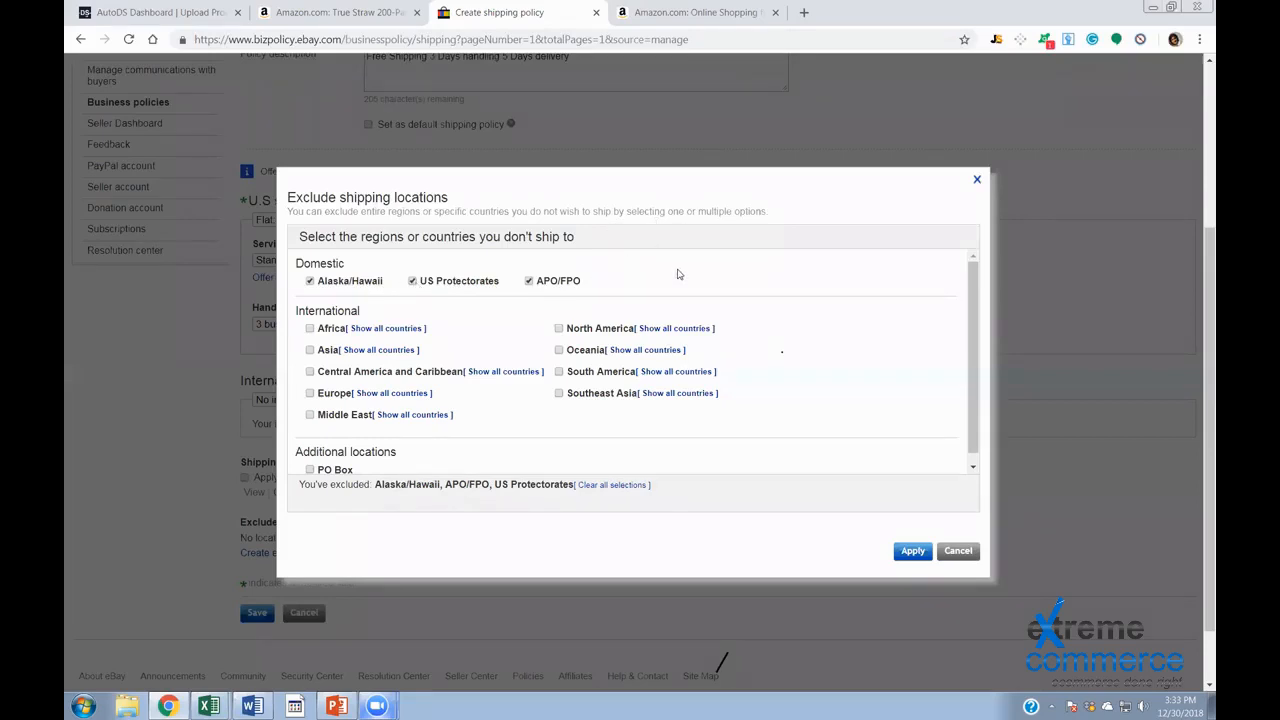
pyautogui.click(310, 469)
pyautogui.scroll(-1, 547, 410)
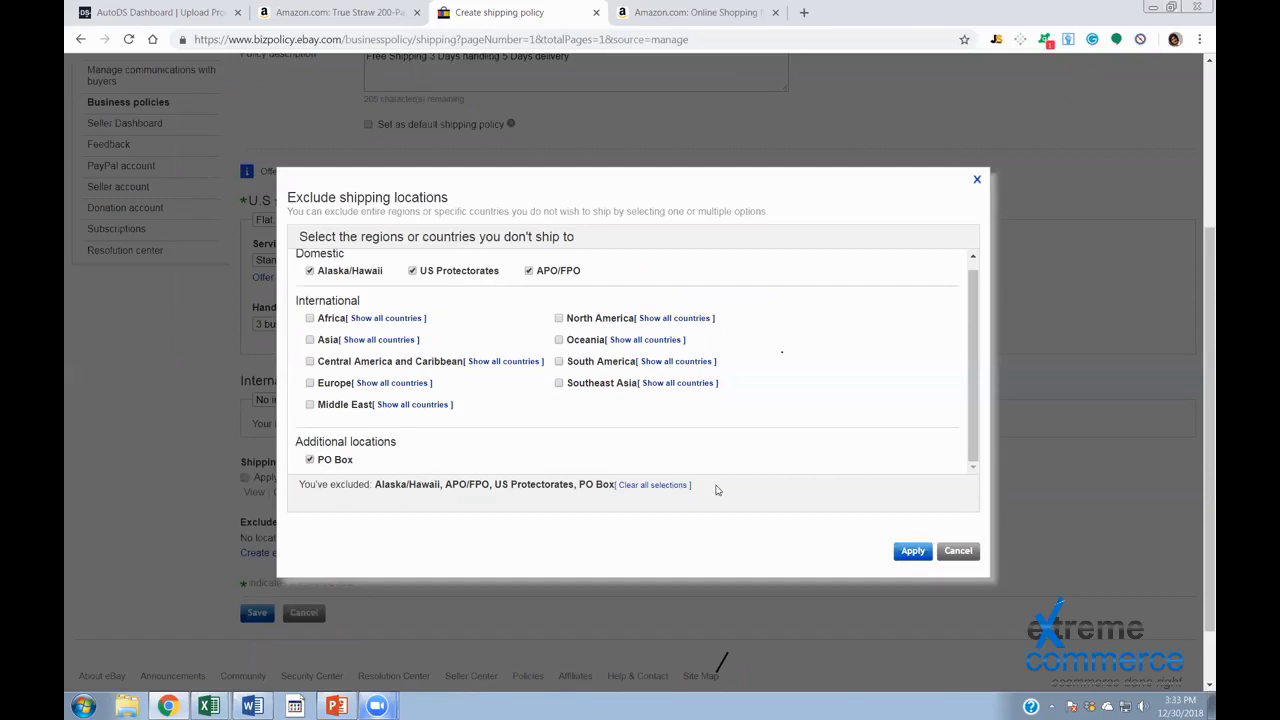
pyautogui.click(904, 555)
# Review the completed Drop Shipping - Amazon shipping policy and save it
pyautogui.scroll(1, 371, 636)
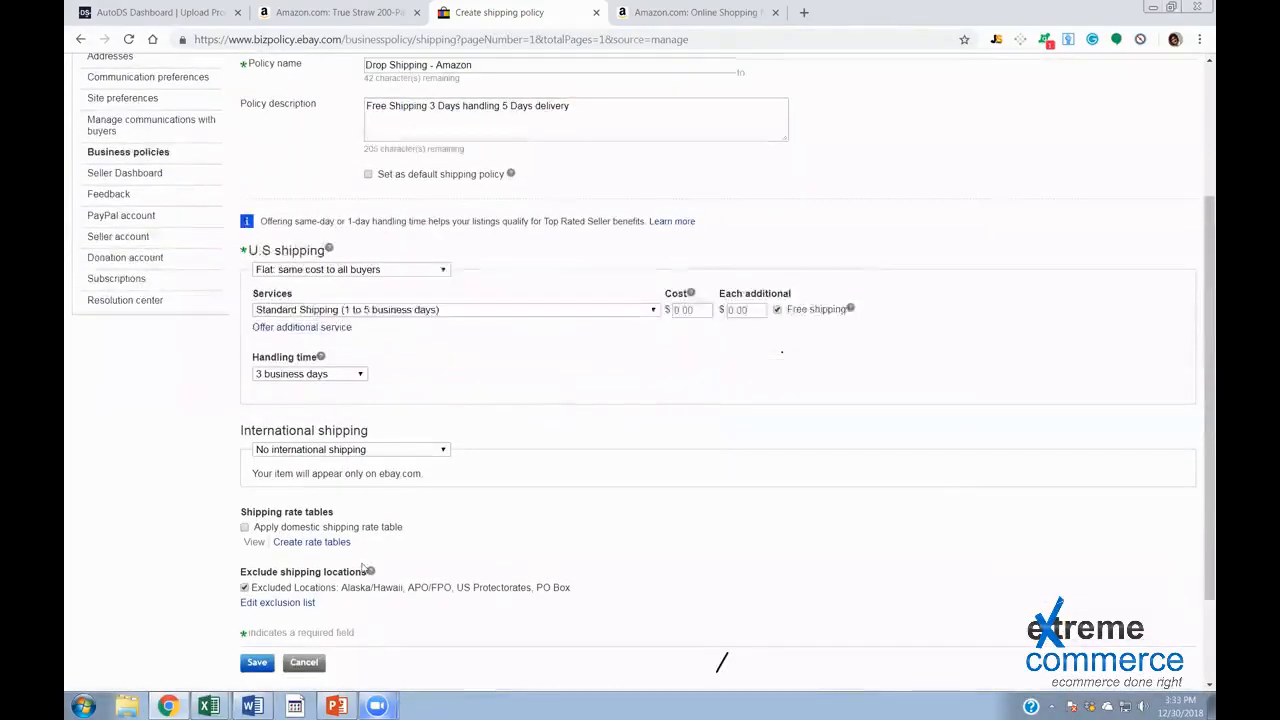
pyautogui.scroll(4, 574, 100)
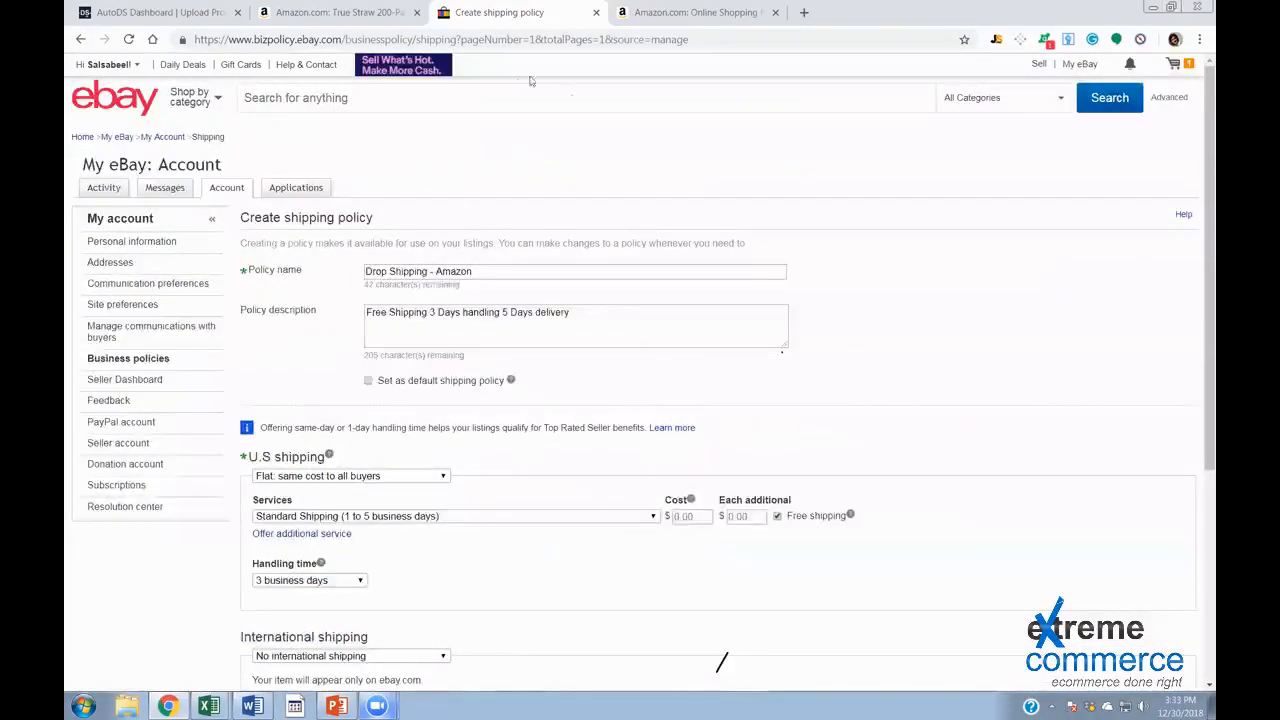
pyautogui.click(257, 537)
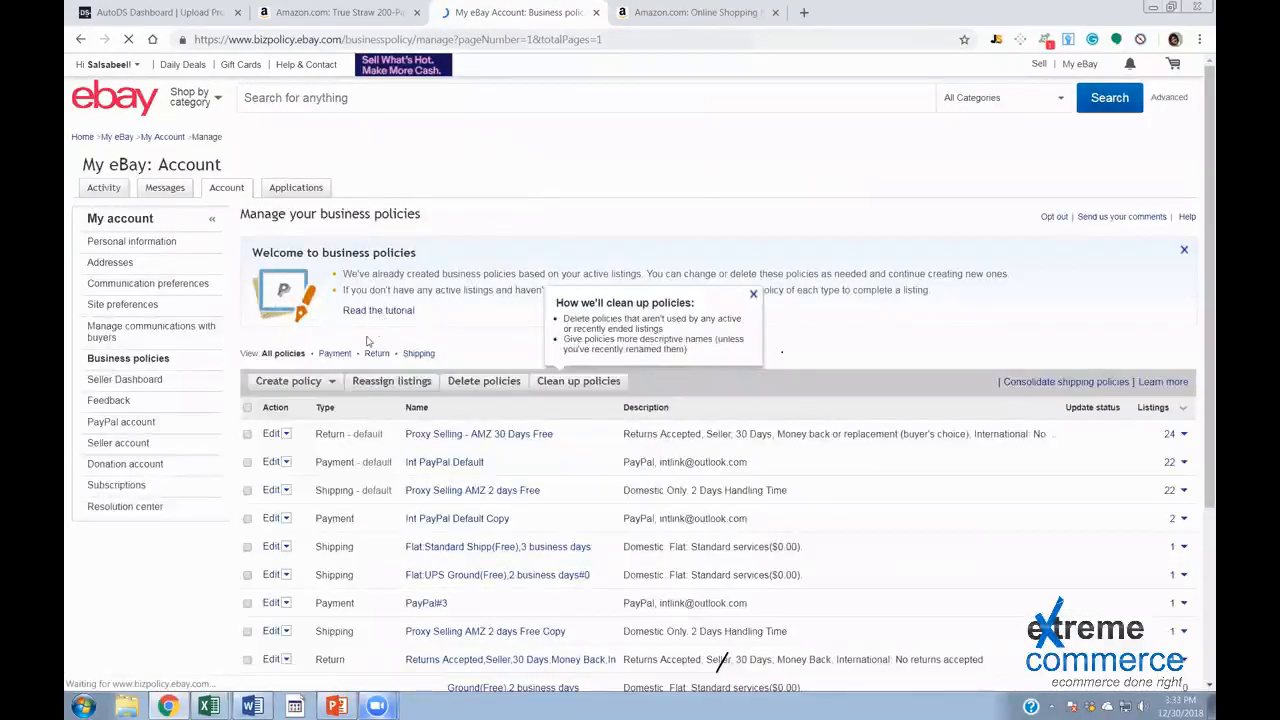
# Switch back to the AutoDS Uploader, check the return policy choices and select Proxy Selling AMZ 2 days Free as the shipping policy
pyautogui.hotkey('ctrl', 'Tab')
pyautogui.hotkey('ctrl', 'Tab')
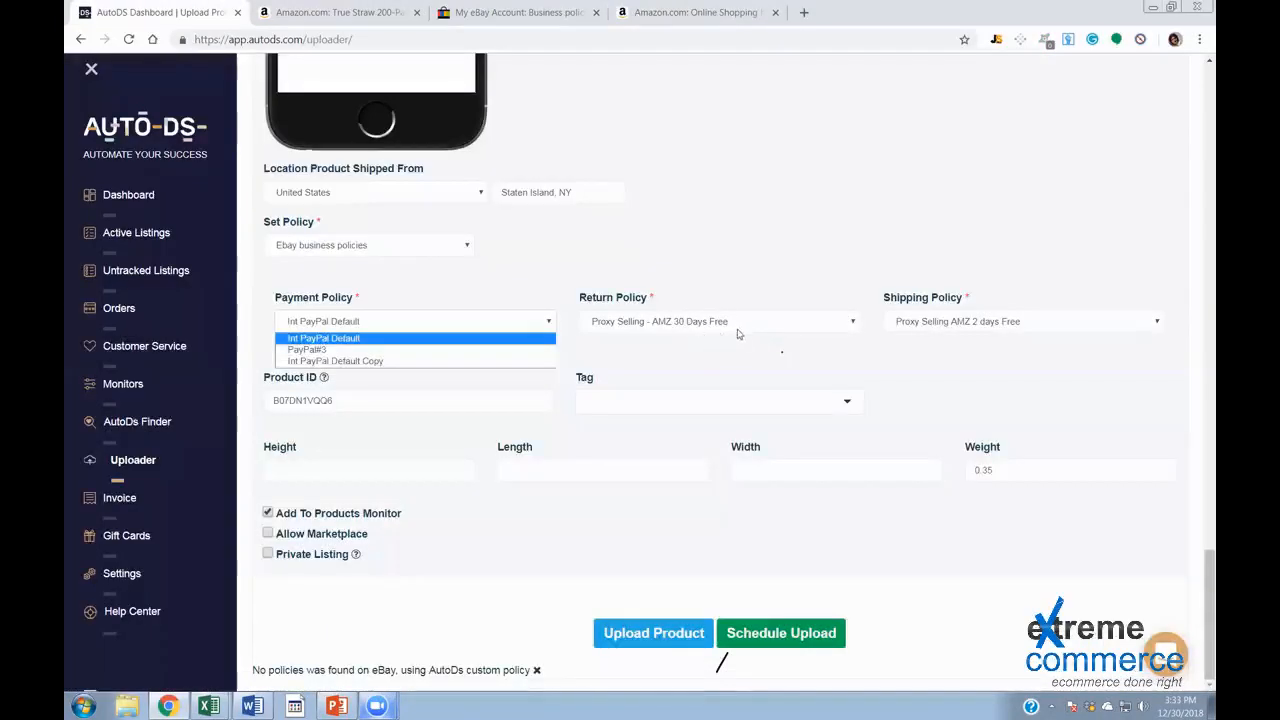
pyautogui.click(744, 327)
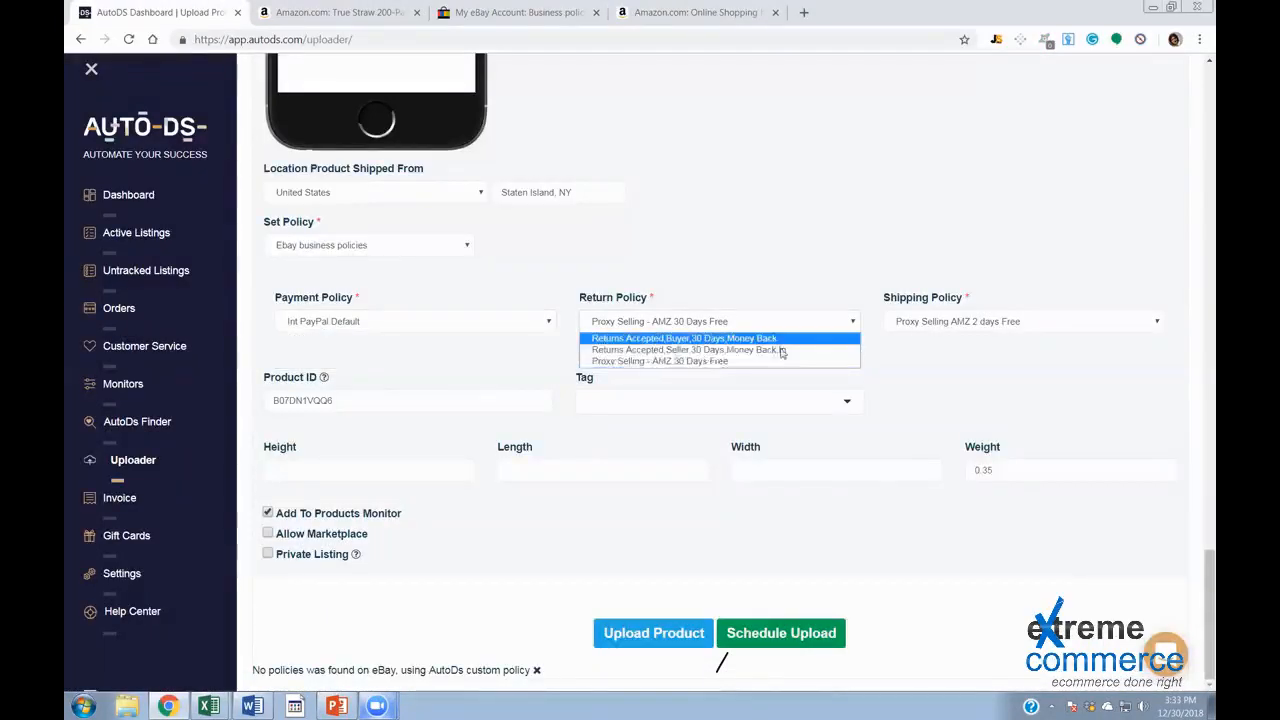
pyautogui.click(995, 322)
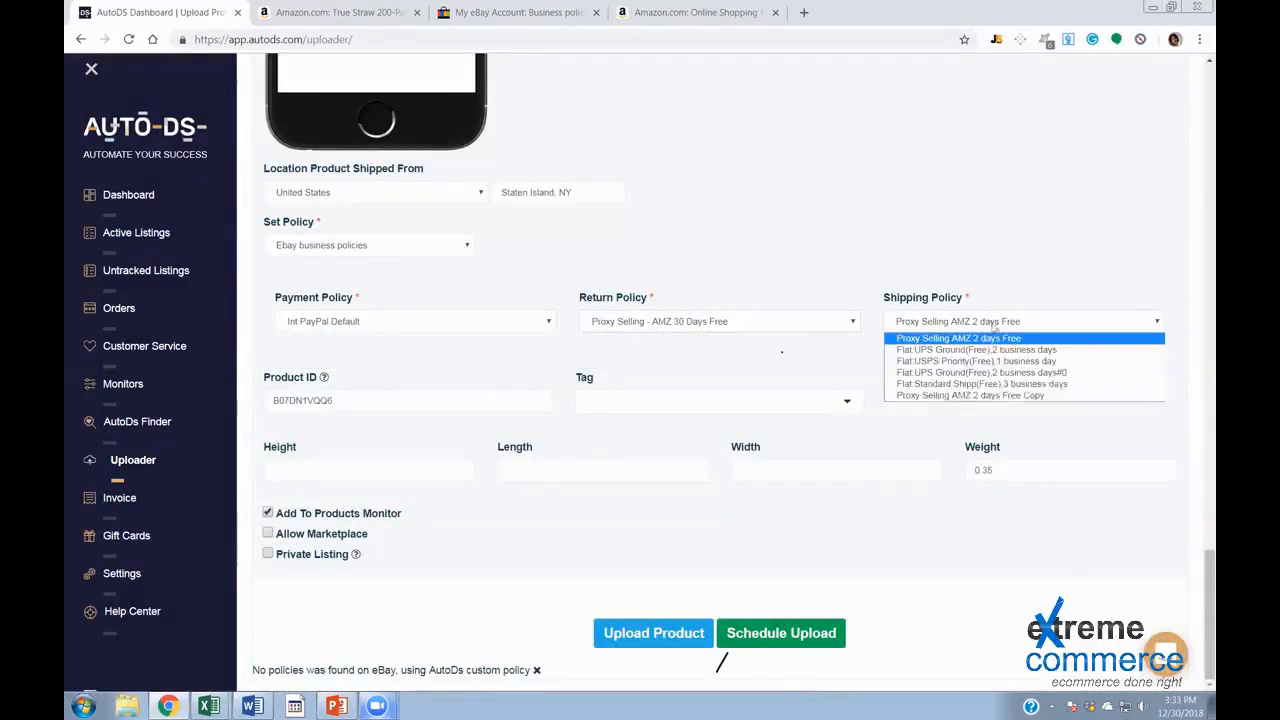
pyautogui.click(958, 338)
pyautogui.click(928, 324)
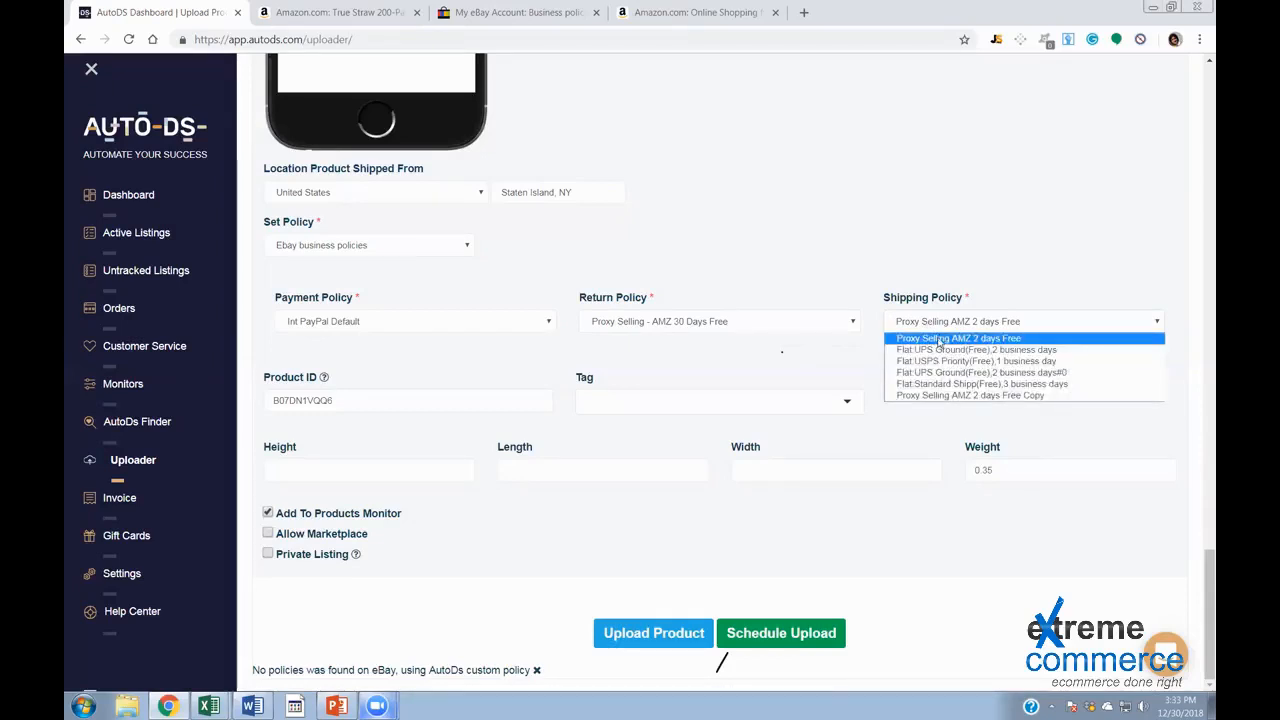
pyautogui.click(940, 338)
pyautogui.click(940, 331)
pyautogui.click(940, 331)
pyautogui.click(940, 331)
pyautogui.click(698, 336)
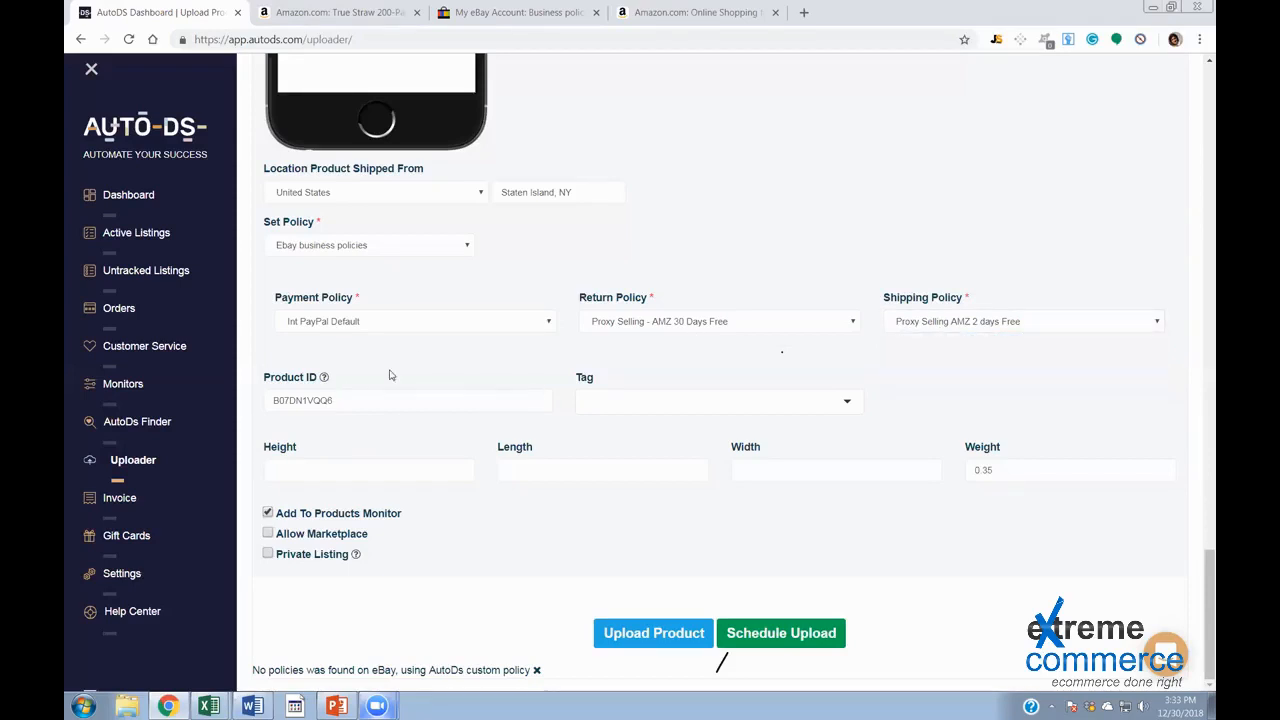
# Enable Private Listing for the paper straws upload
pyautogui.click(388, 407)
pyautogui.click(416, 522)
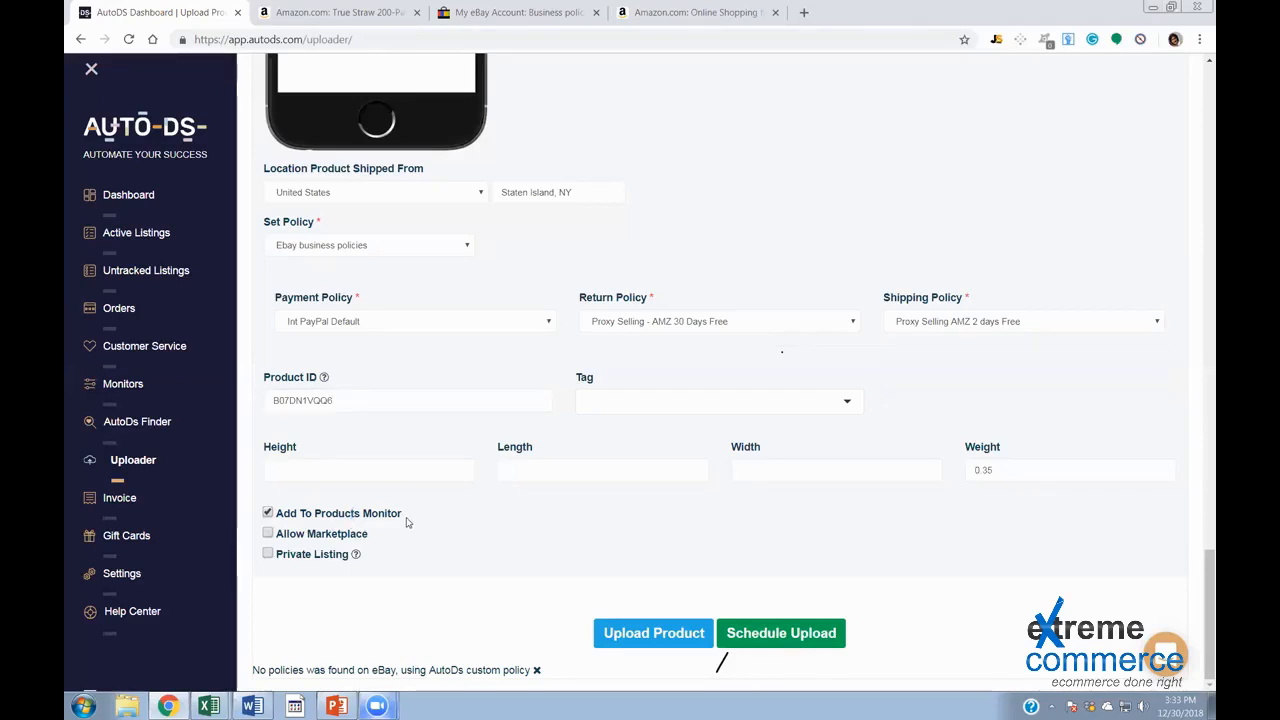
pyautogui.click(314, 555)
pyautogui.click(333, 535)
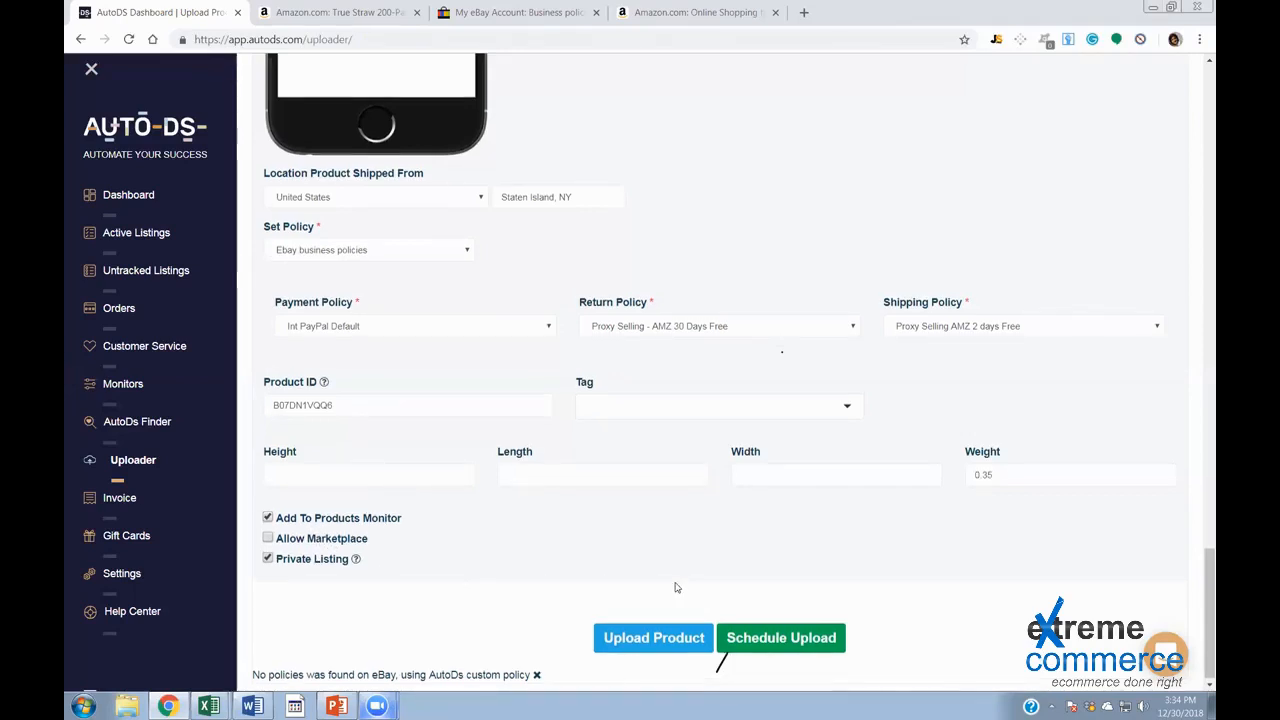
# Review the whole paper straws listing, from title and item specifics to description, policies and upload options
pyautogui.scroll(2, 537, 486)
pyautogui.scroll(-2, 537, 486)
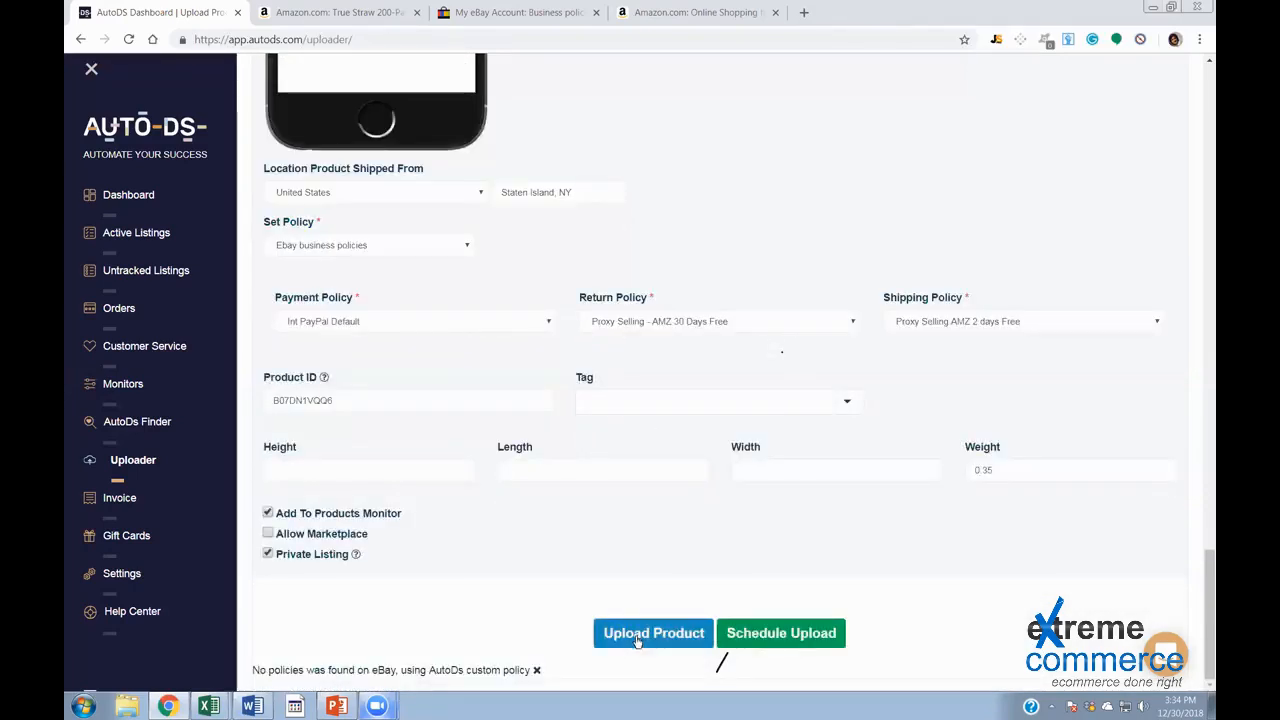
pyautogui.scroll(8, 632, 620)
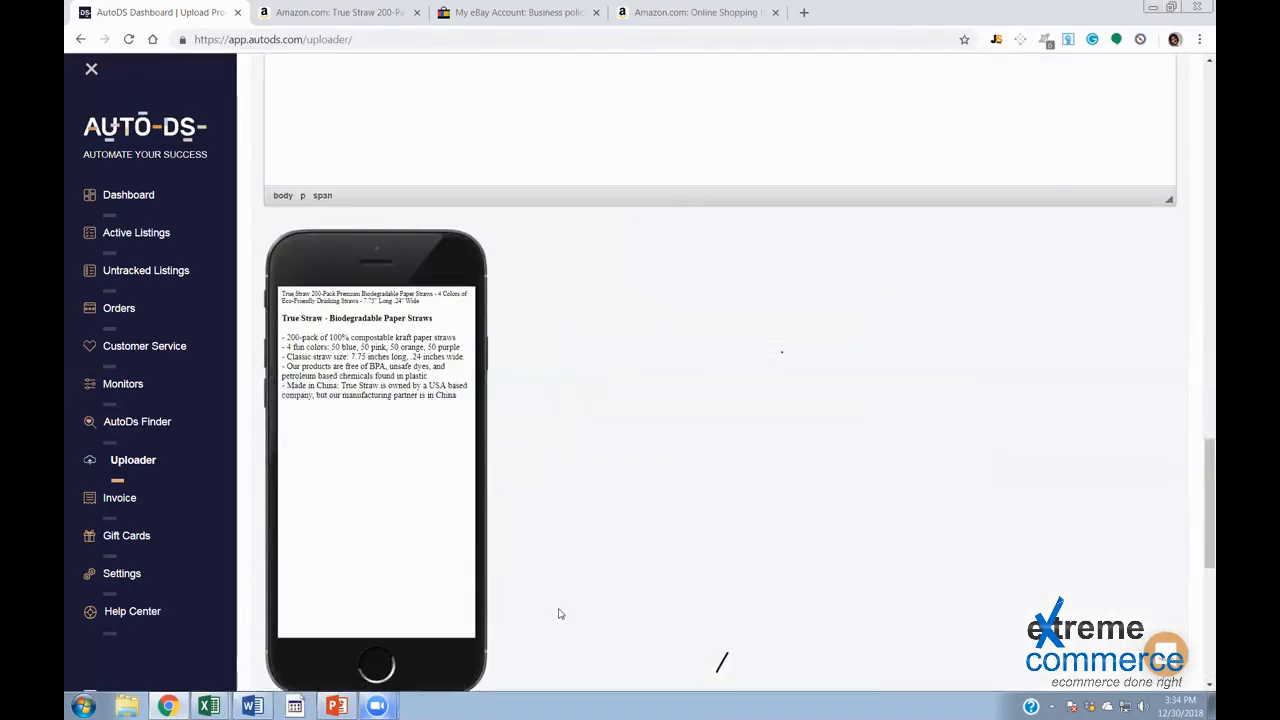
pyautogui.scroll(20, 560, 614)
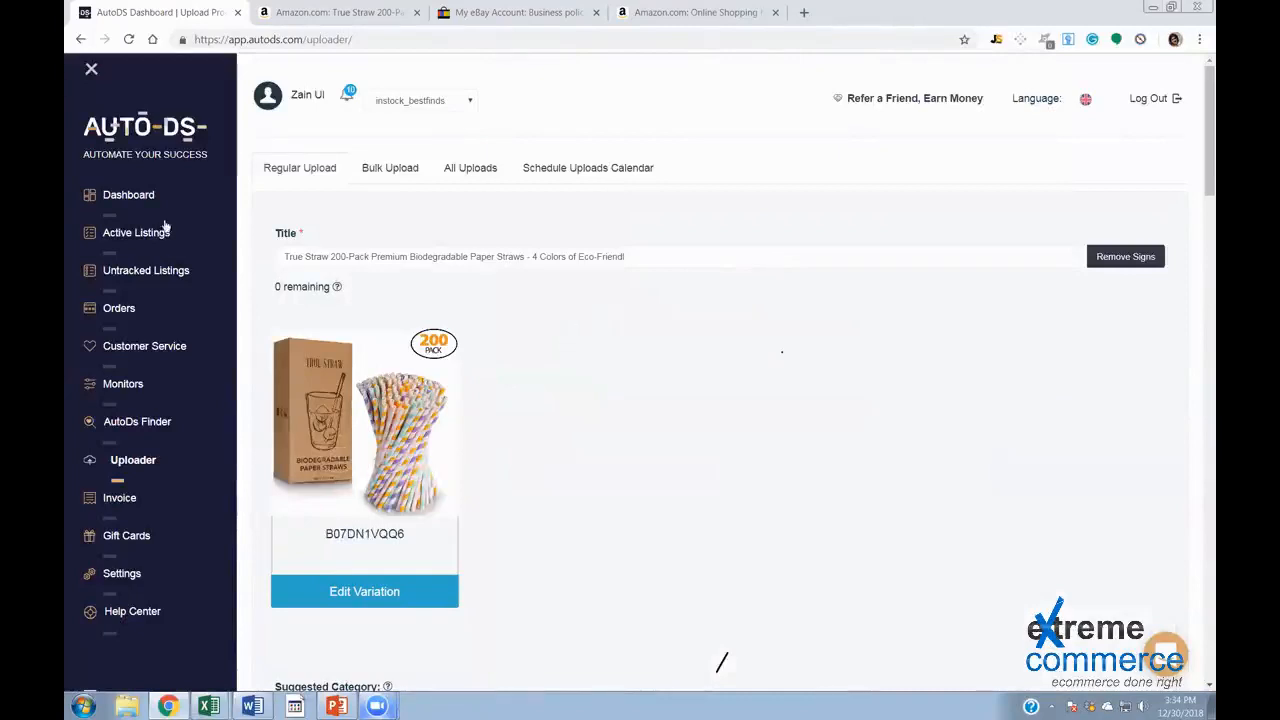
pyautogui.scroll(-1, 465, 575)
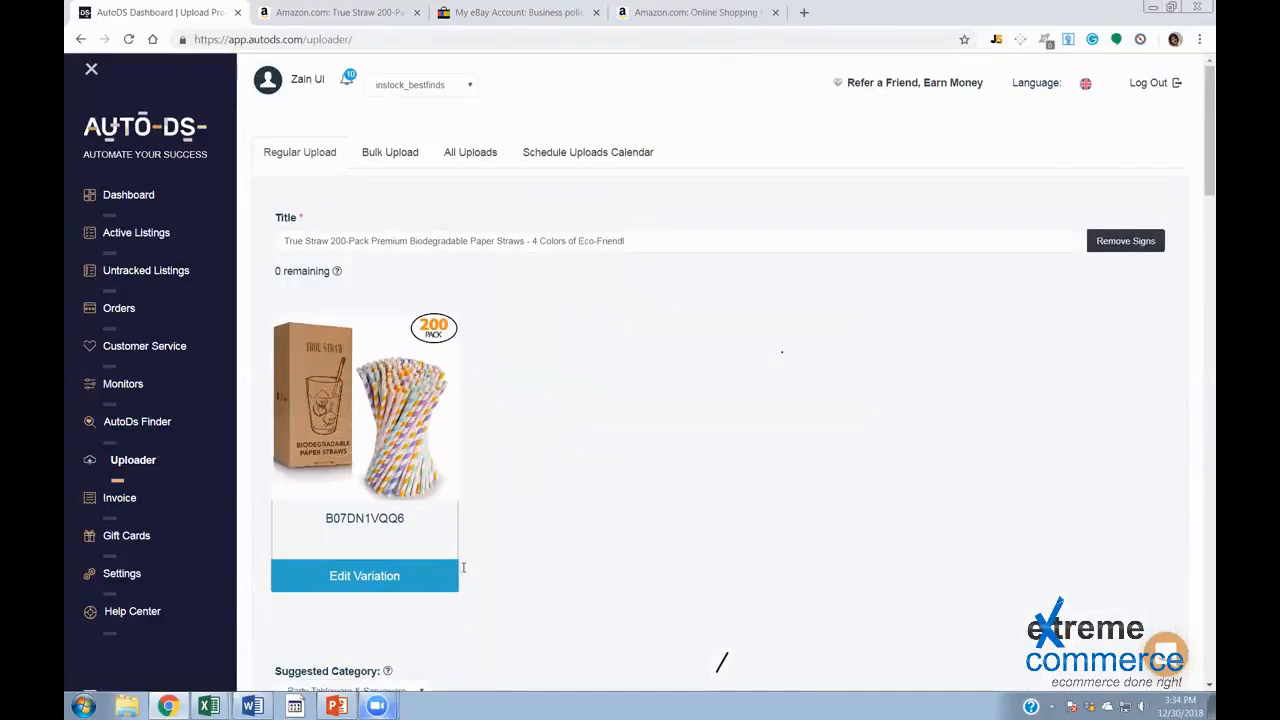
pyautogui.scroll(-6, 600, 580)
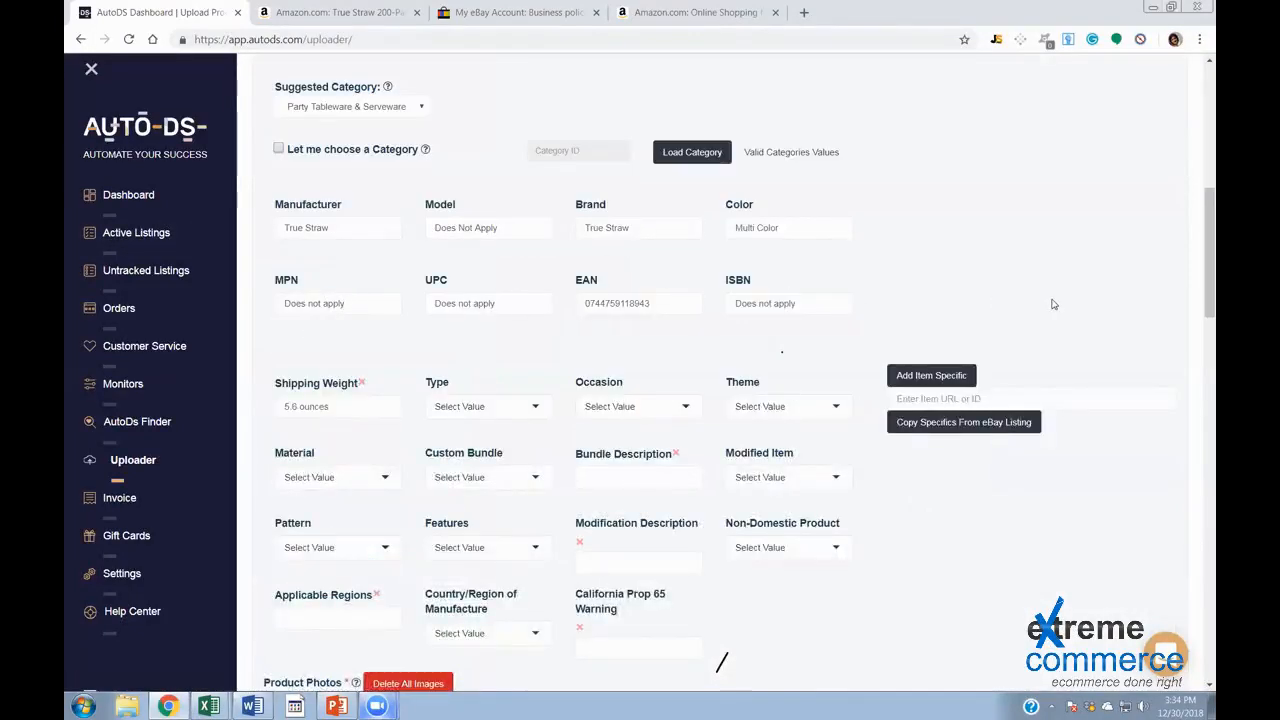
pyautogui.scroll(-20, 1015, 320)
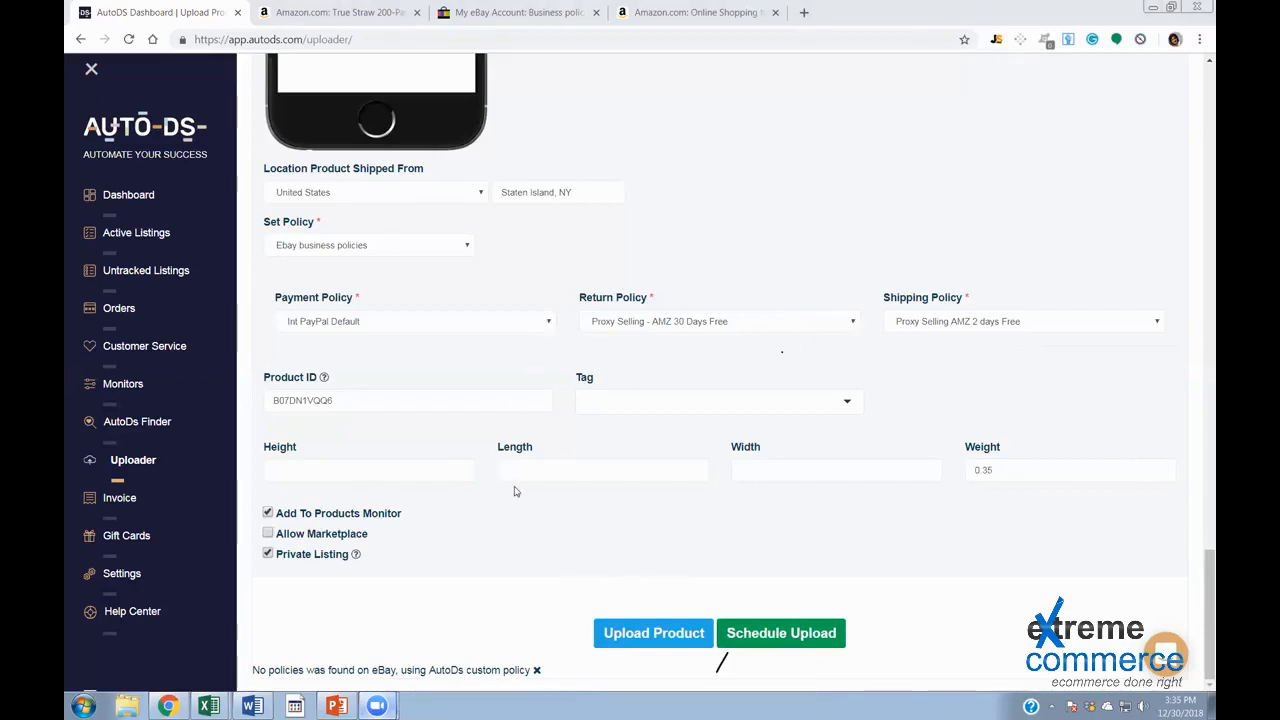
# Set the paper straws variation's quantity to 10
pyautogui.scroll(4, 524, 477)
pyautogui.scroll(15, 529, 479)
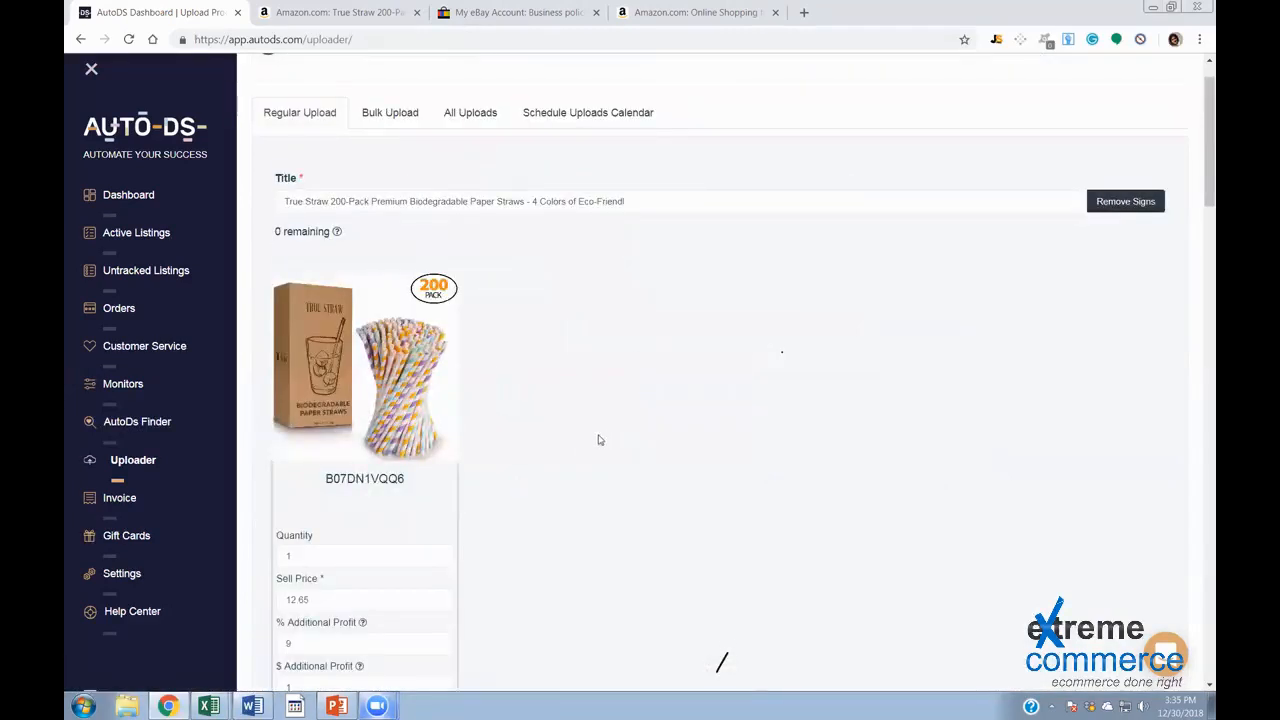
pyautogui.scroll(-4, 363, 400)
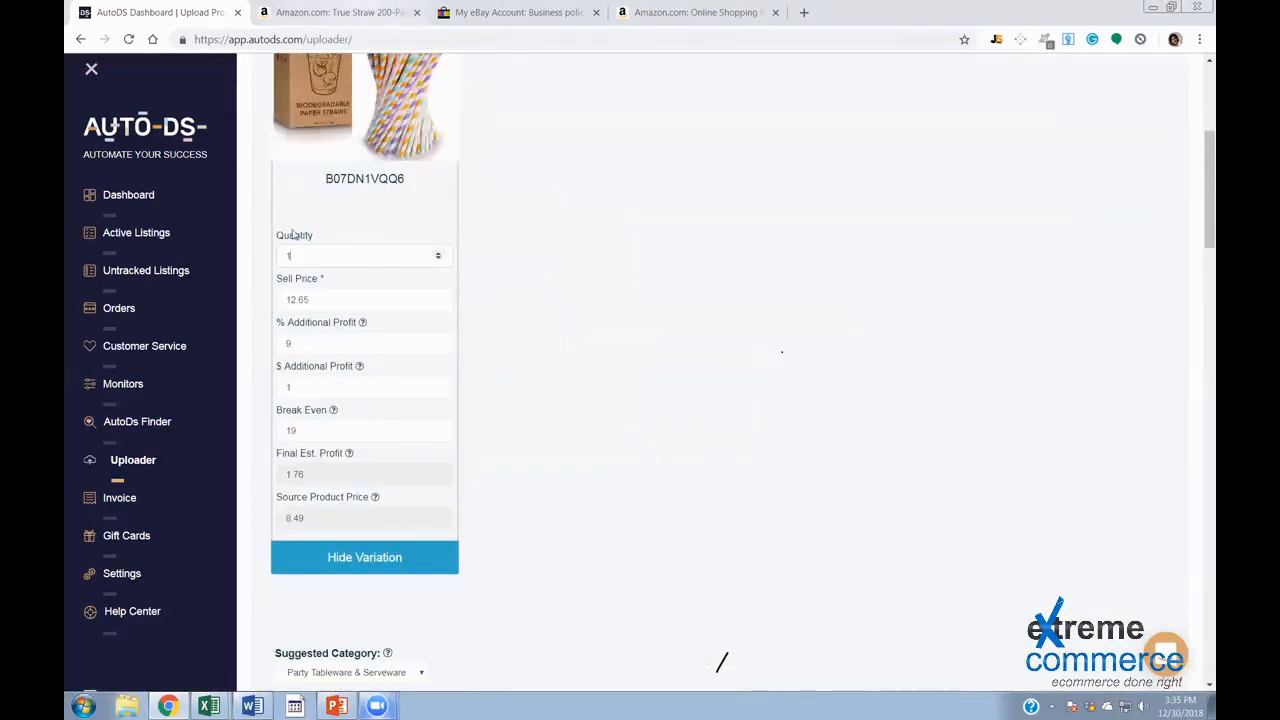
pyautogui.moveTo(310, 253); pyautogui.dragTo(240, 258)
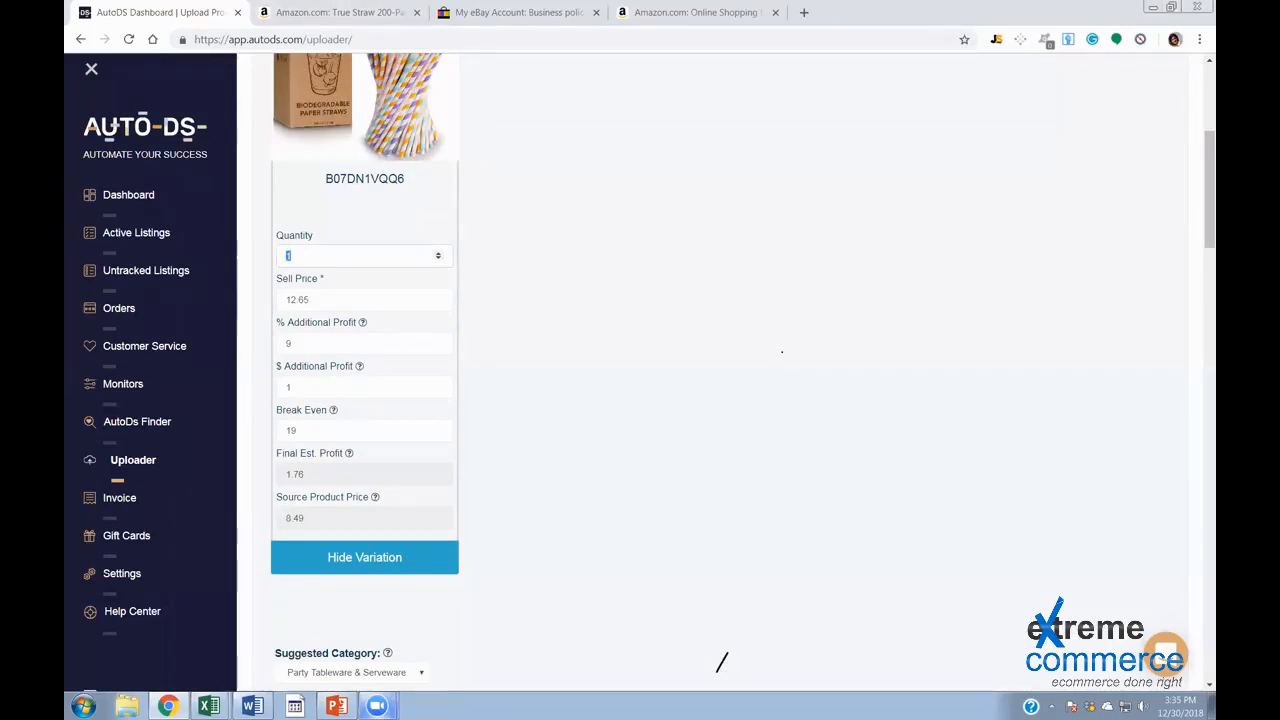
pyautogui.scroll(5, 413, 236)
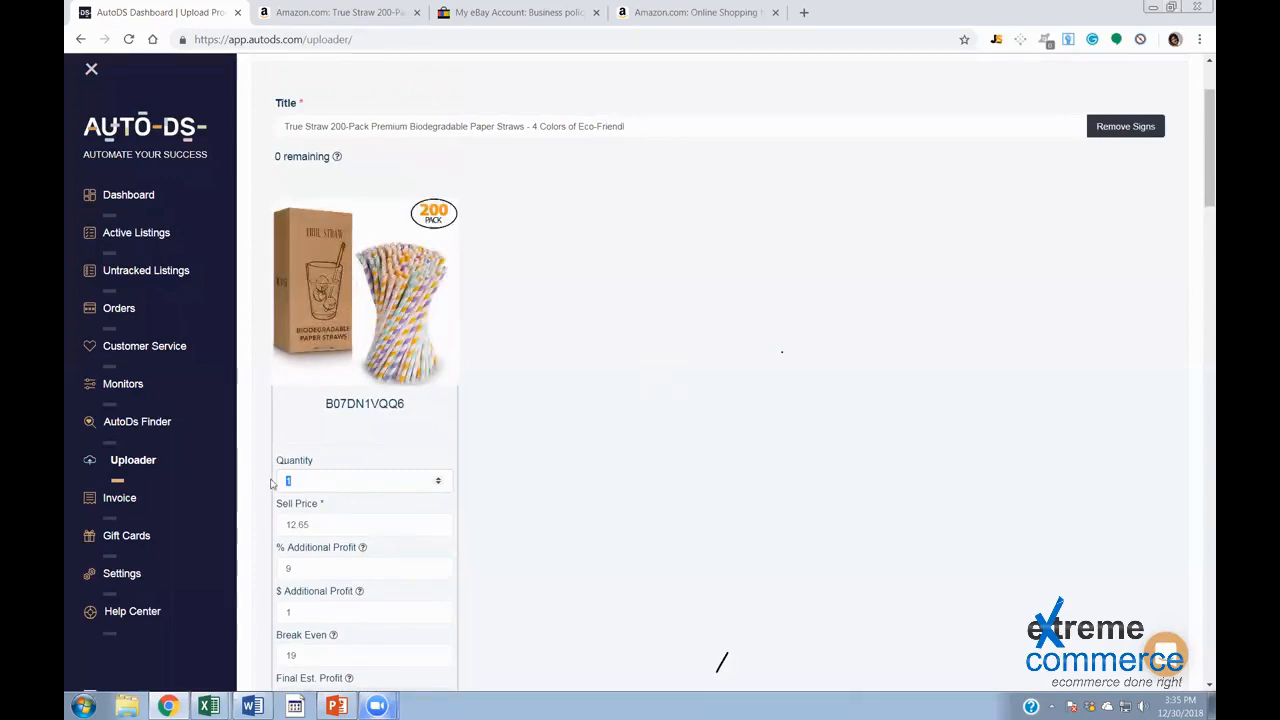
pyautogui.write('0')
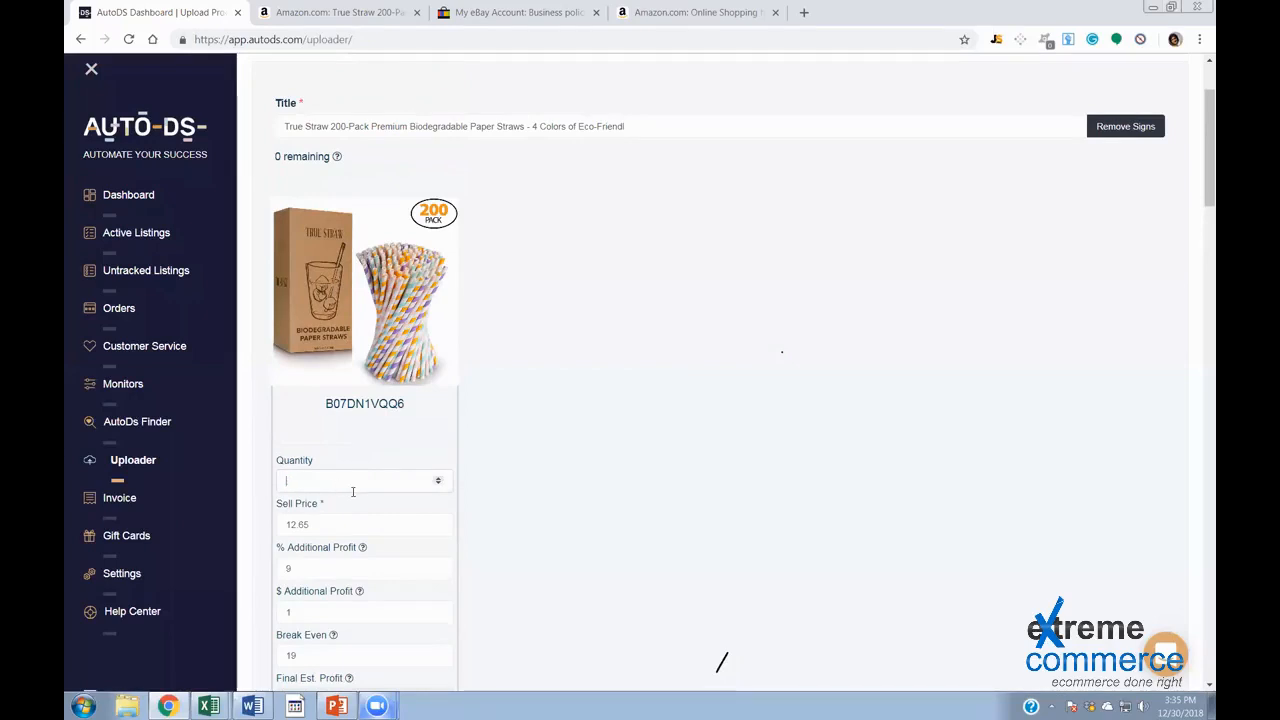
pyautogui.write('1')
pyautogui.press('BackSpace')
pyautogui.write('0')
pyautogui.write('1')
pyautogui.scroll(-5, 540, 371)
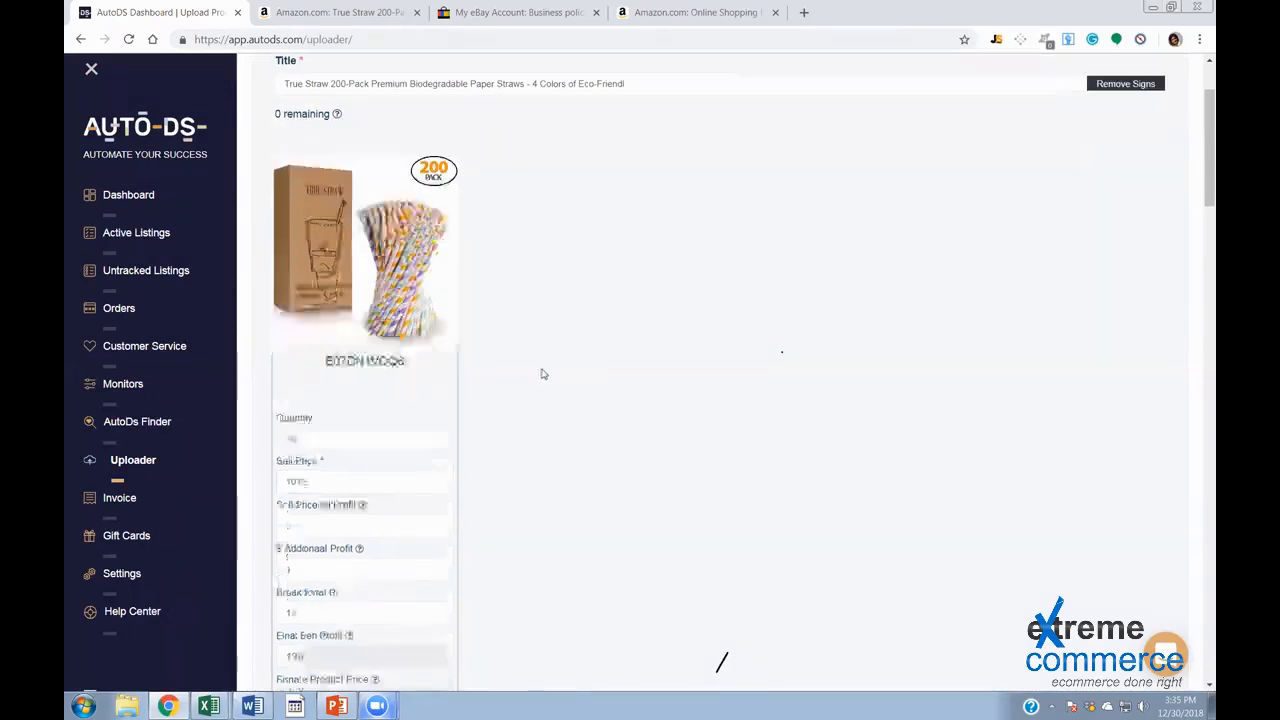
# Switch to the eBay Calculator workbook in Excel and enter 12.65 as the list price, matching the Uploader's sell price
pyautogui.scroll(2, 318, 226)
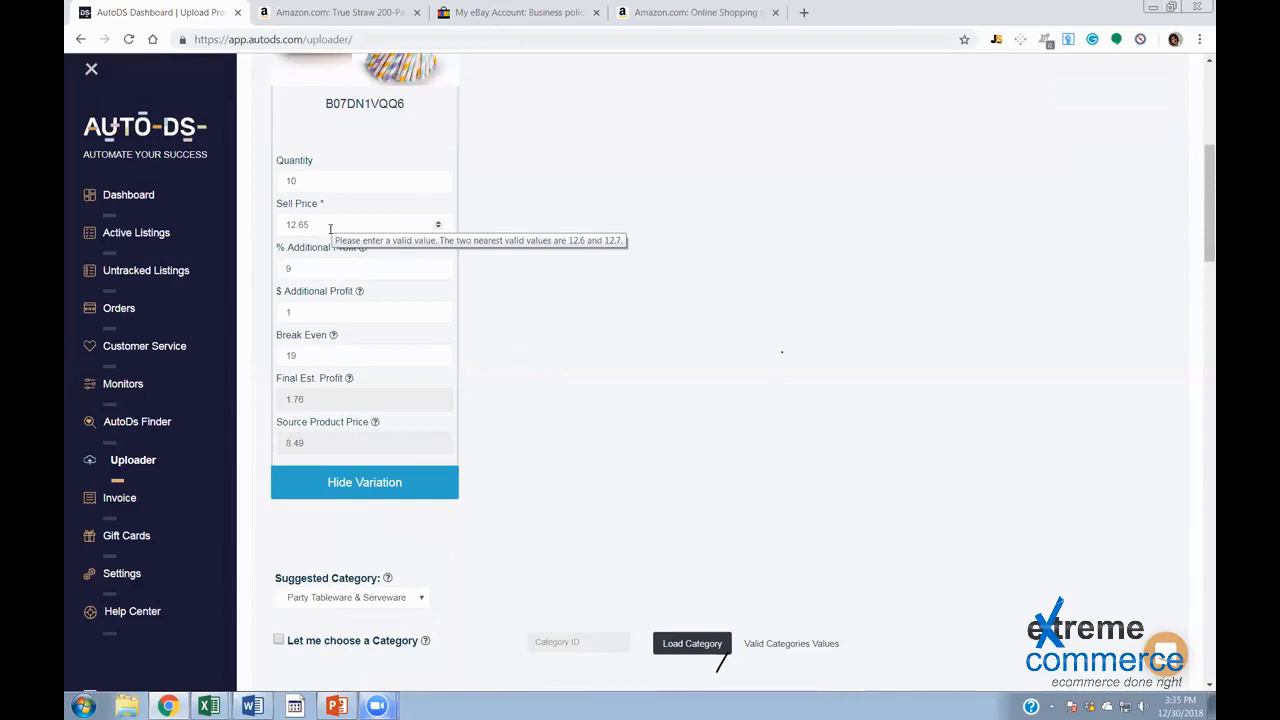
pyautogui.moveTo(226, 704)
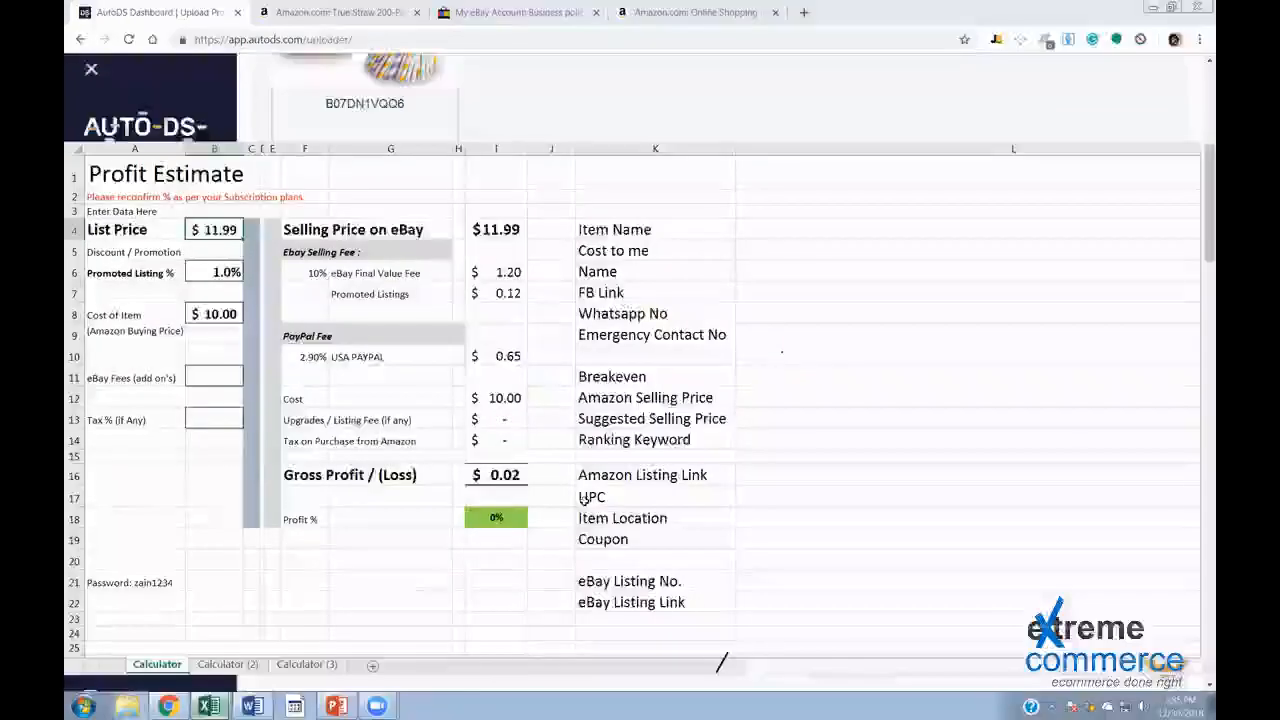
pyautogui.click(205, 674)
pyautogui.write('12.65')
pyautogui.press('Return')
pyautogui.moveTo(208, 704)
pyautogui.click(214, 675)
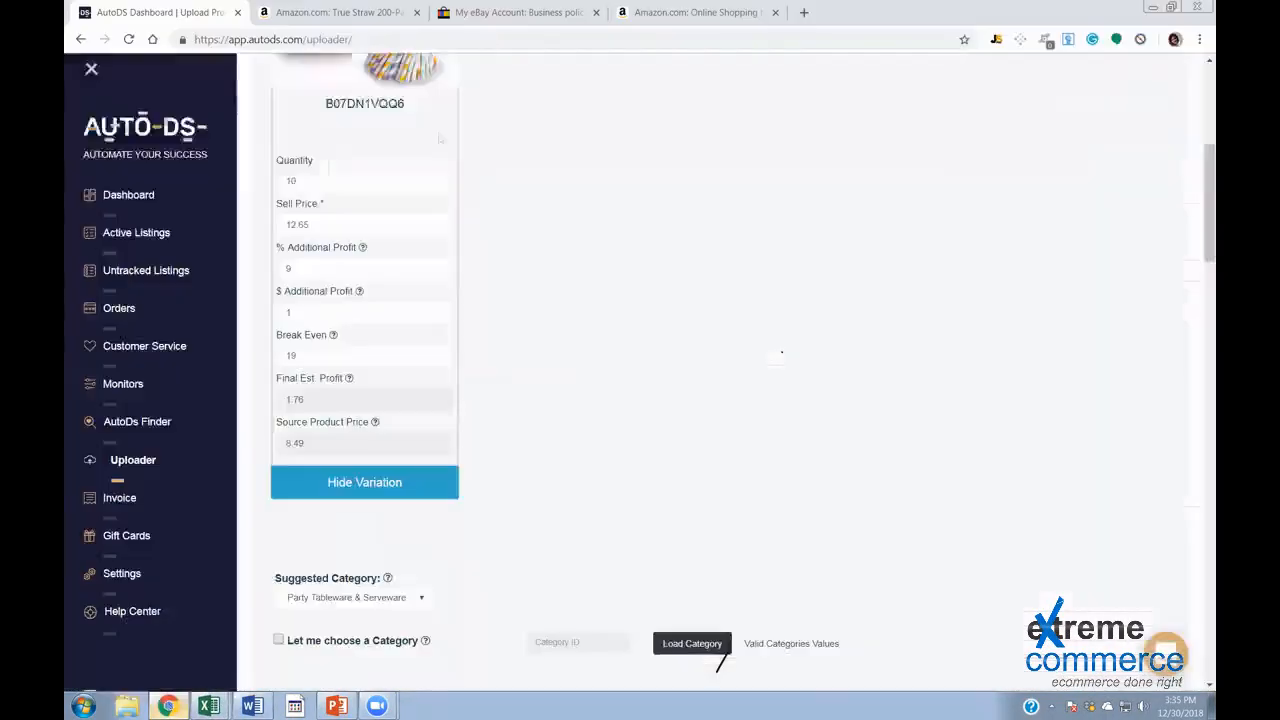
pyautogui.click(170, 706)
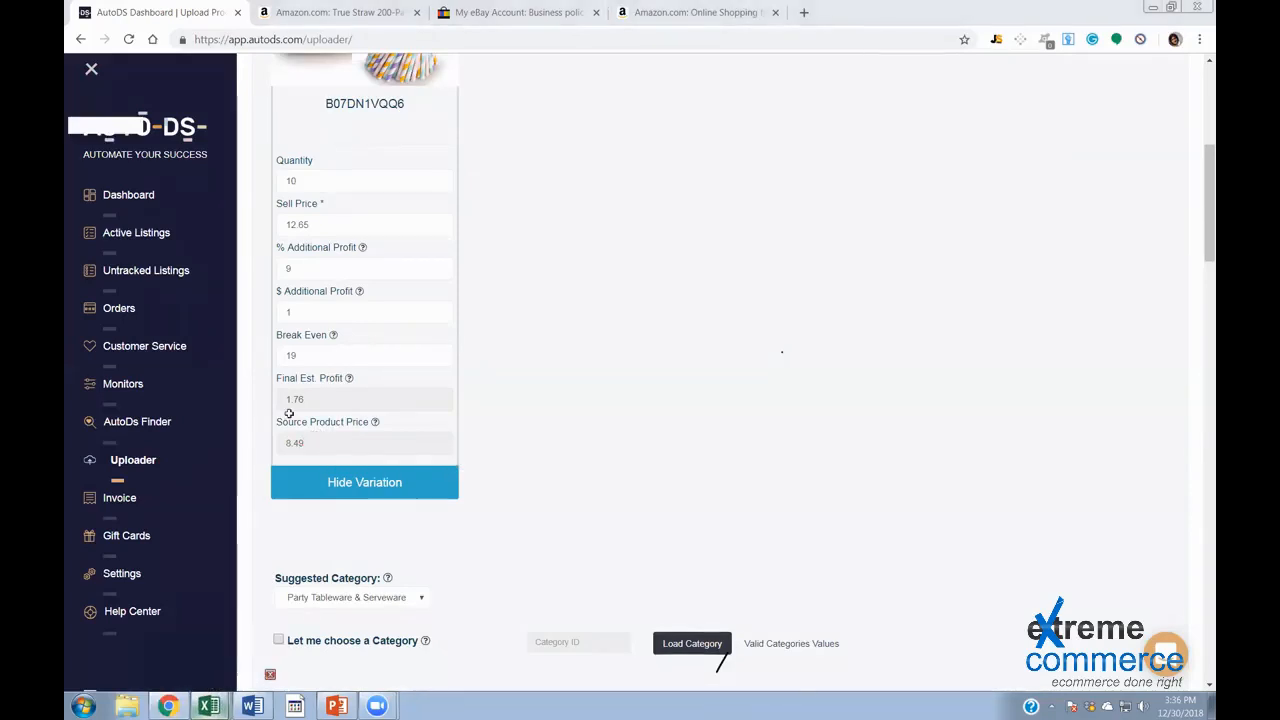
# Enter 8.49 as the cost of item in the Excel profit calculator and return to the AutoDS Uploader
pyautogui.hotkey('alt', 'Tab')
pyautogui.write('8')
pyautogui.press('Return')
pyautogui.press('Up')
pyautogui.write('8.49')
pyautogui.press('Return')
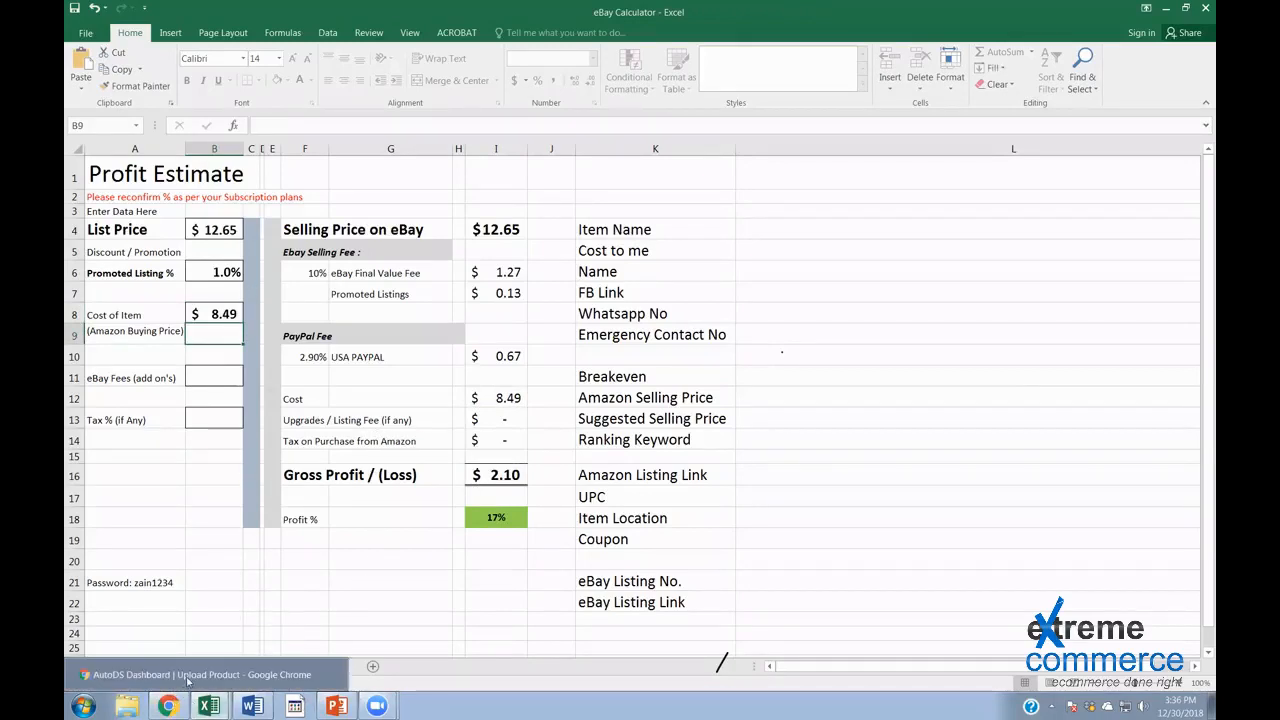
pyautogui.click(270, 621)
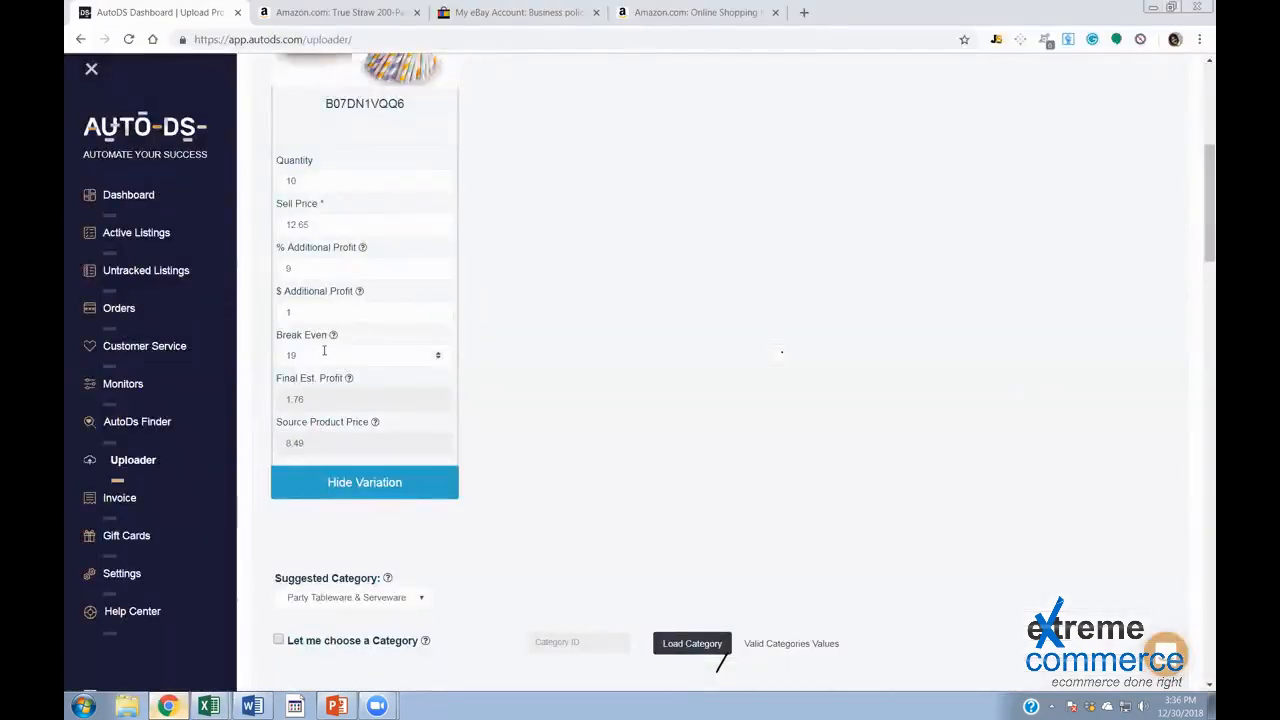
# Check the break even and estimated profit fields, and set the paper straws' sell price to 12.00
pyautogui.moveTo(323, 352); pyautogui.dragTo(95, 329)
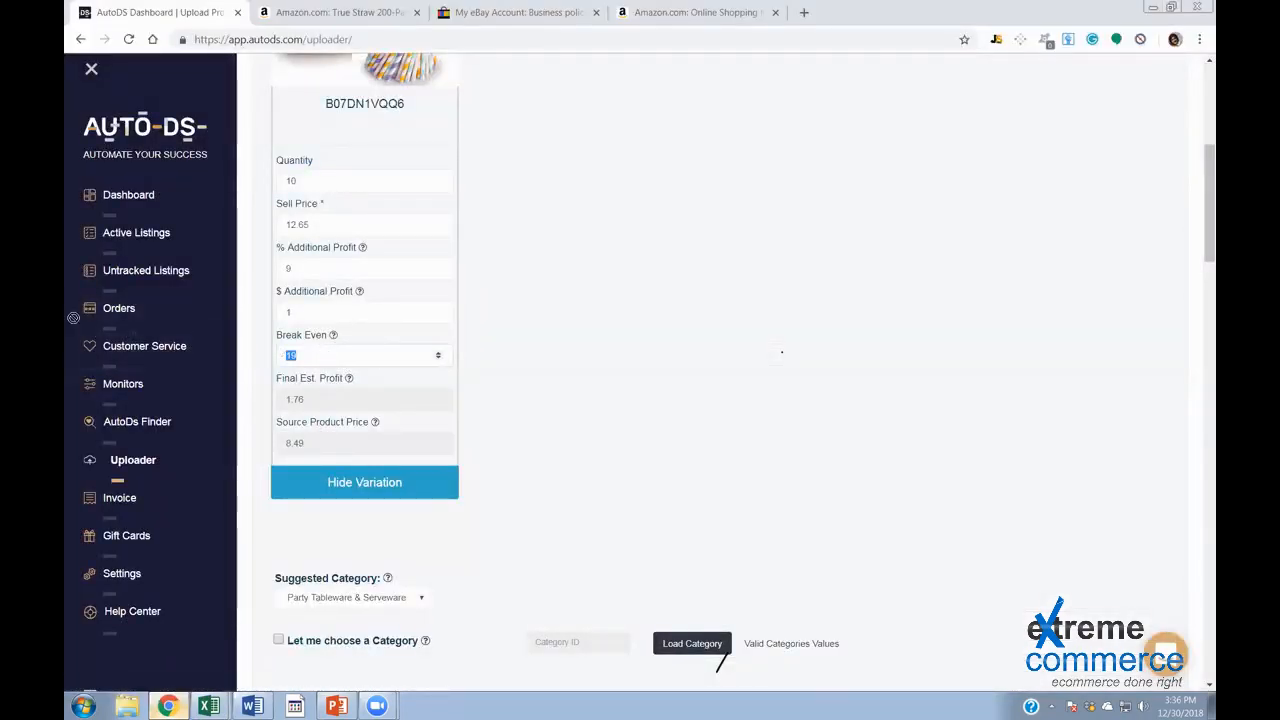
pyautogui.click(289, 399)
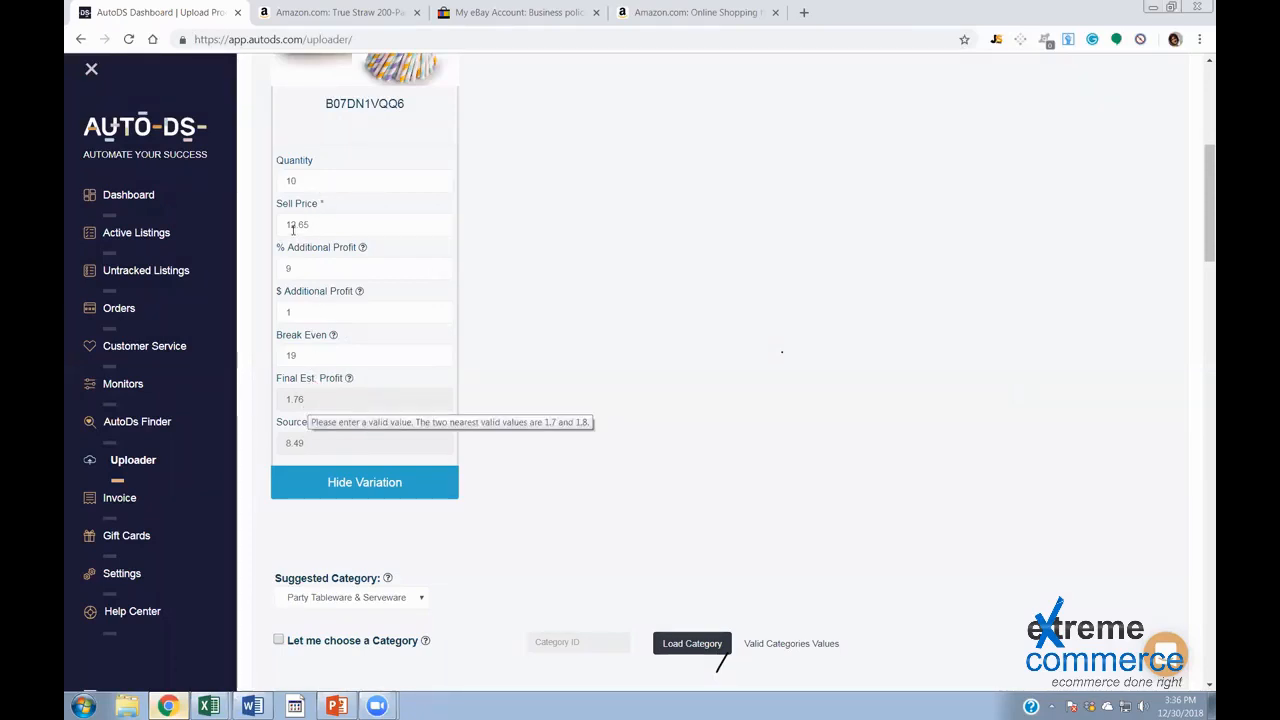
pyautogui.moveTo(314, 226); pyautogui.dragTo(299, 227)
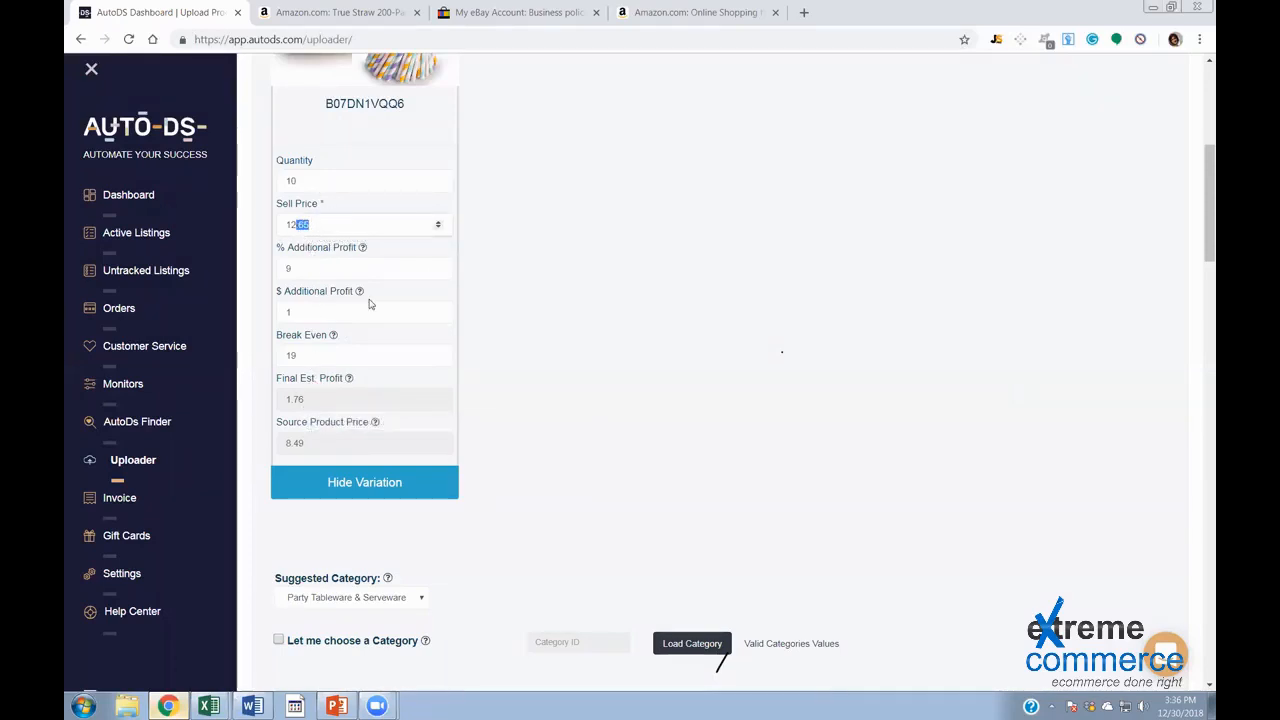
pyautogui.write('00')
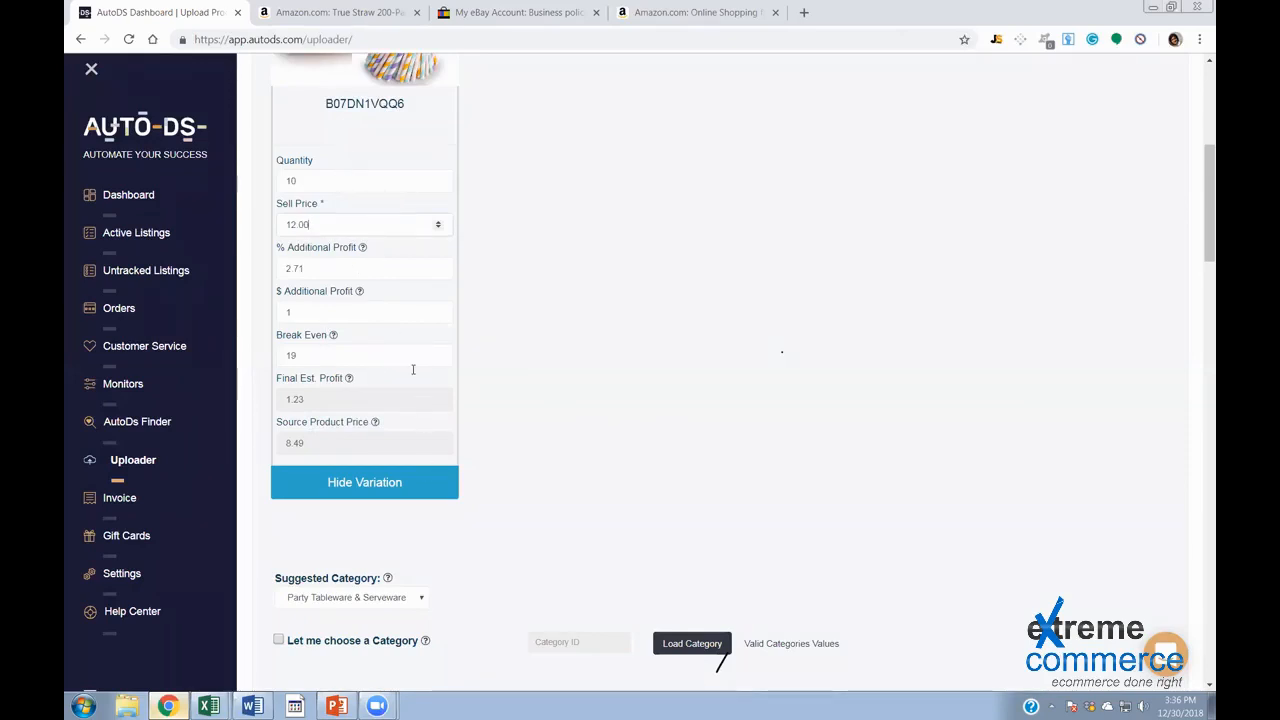
pyautogui.scroll(3, 412, 375)
pyautogui.scroll(-1, 551, 371)
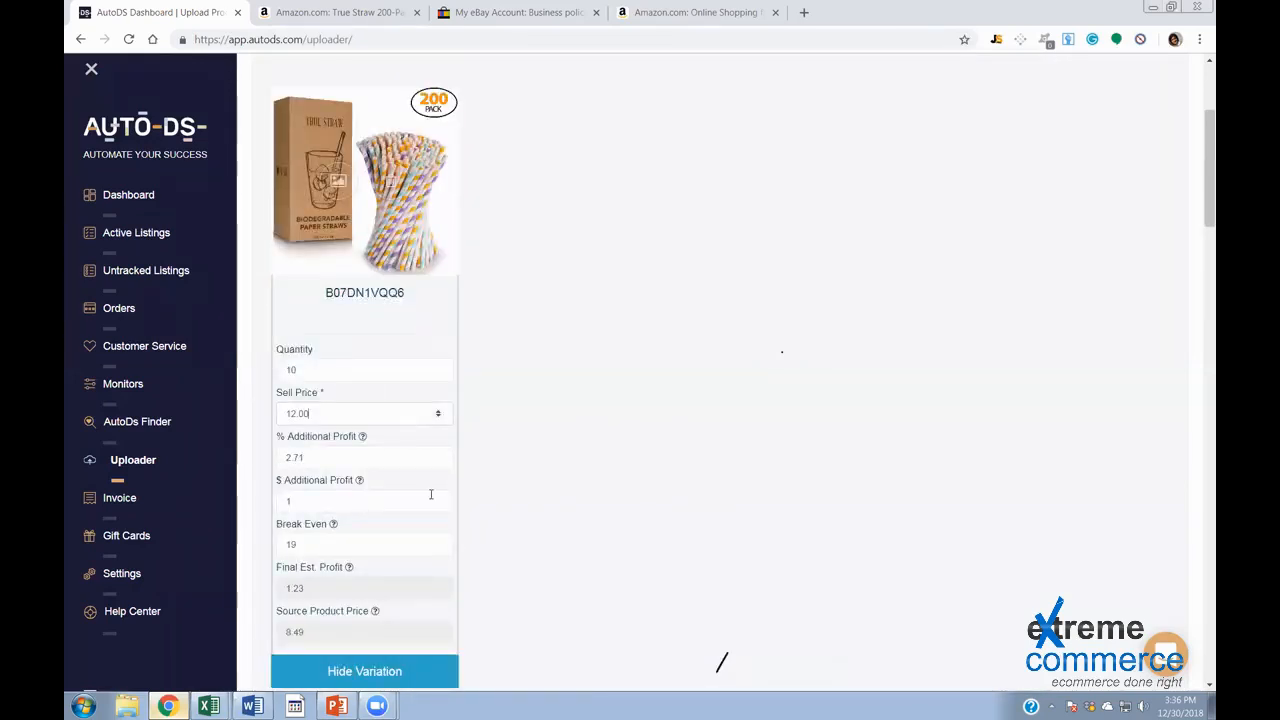
# Upload the paper straws product to eBay and confirm the upload
pyautogui.scroll(-5, 480, 494)
pyautogui.scroll(-15, 594, 640)
pyautogui.click(622, 630)
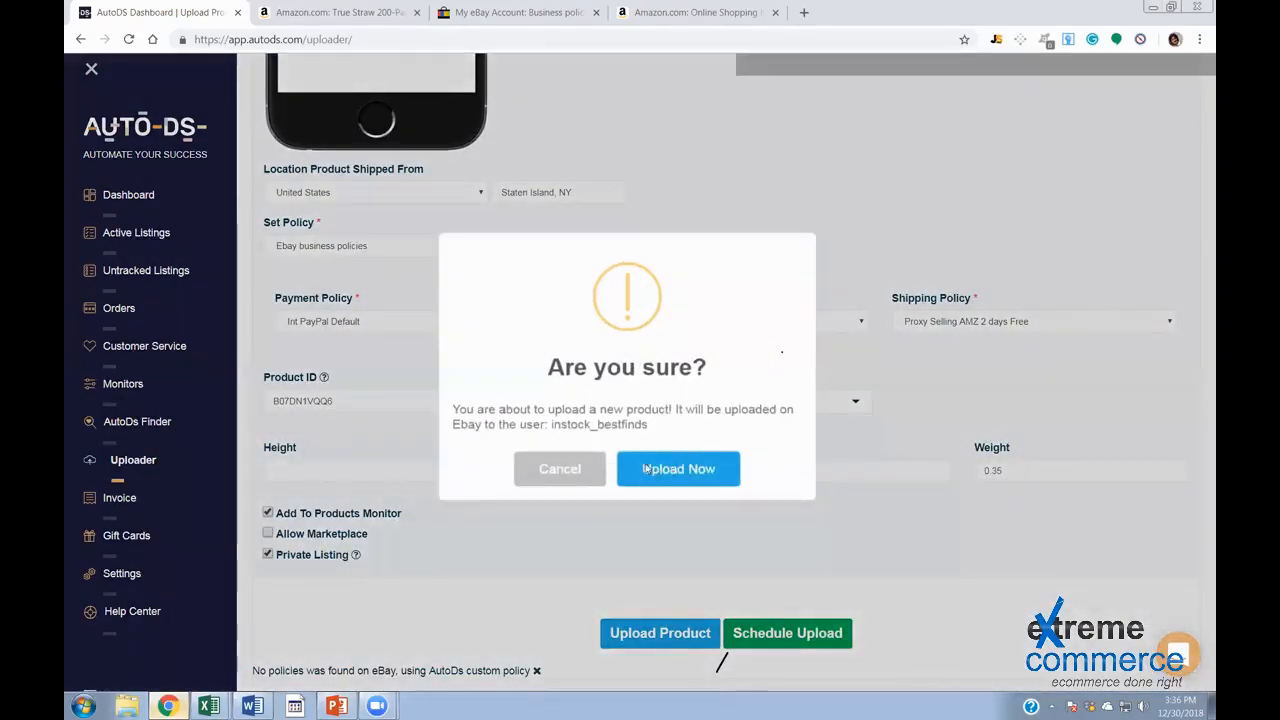
pyautogui.click(654, 468)
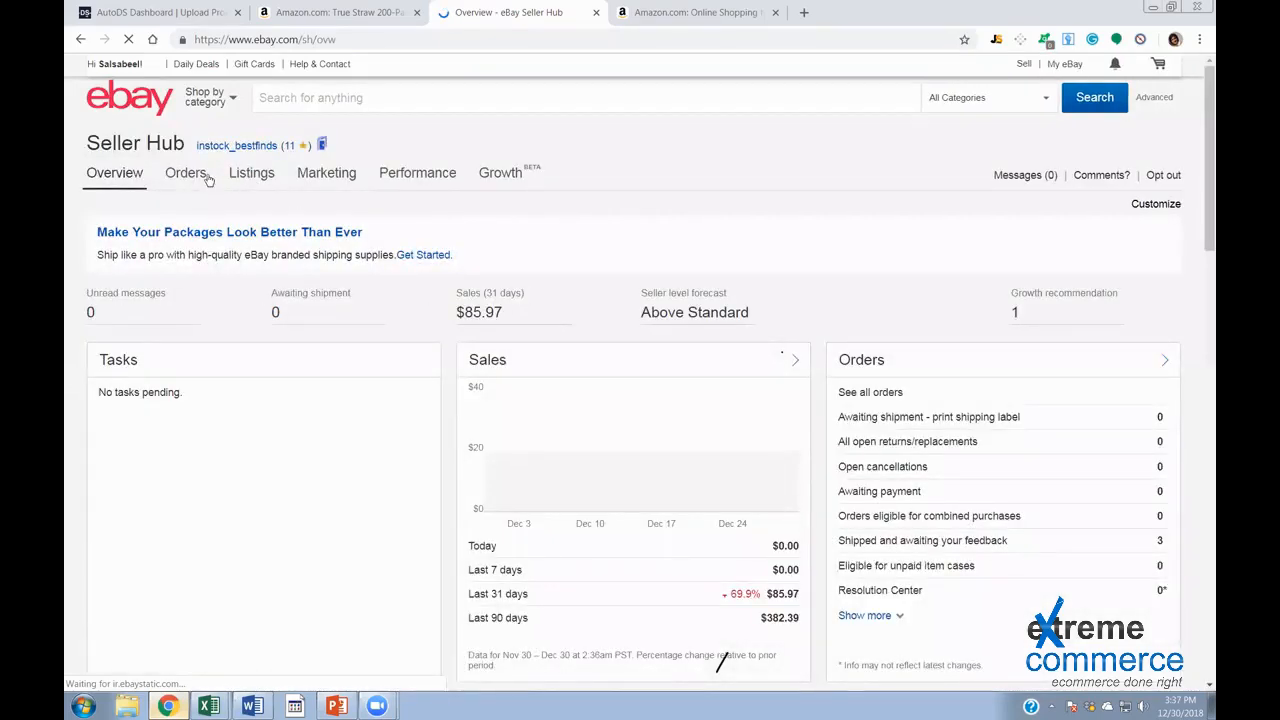
# Open the active listings in eBay Seller Hub and search for item titles containing "straw"
pyautogui.moveTo(251, 174)
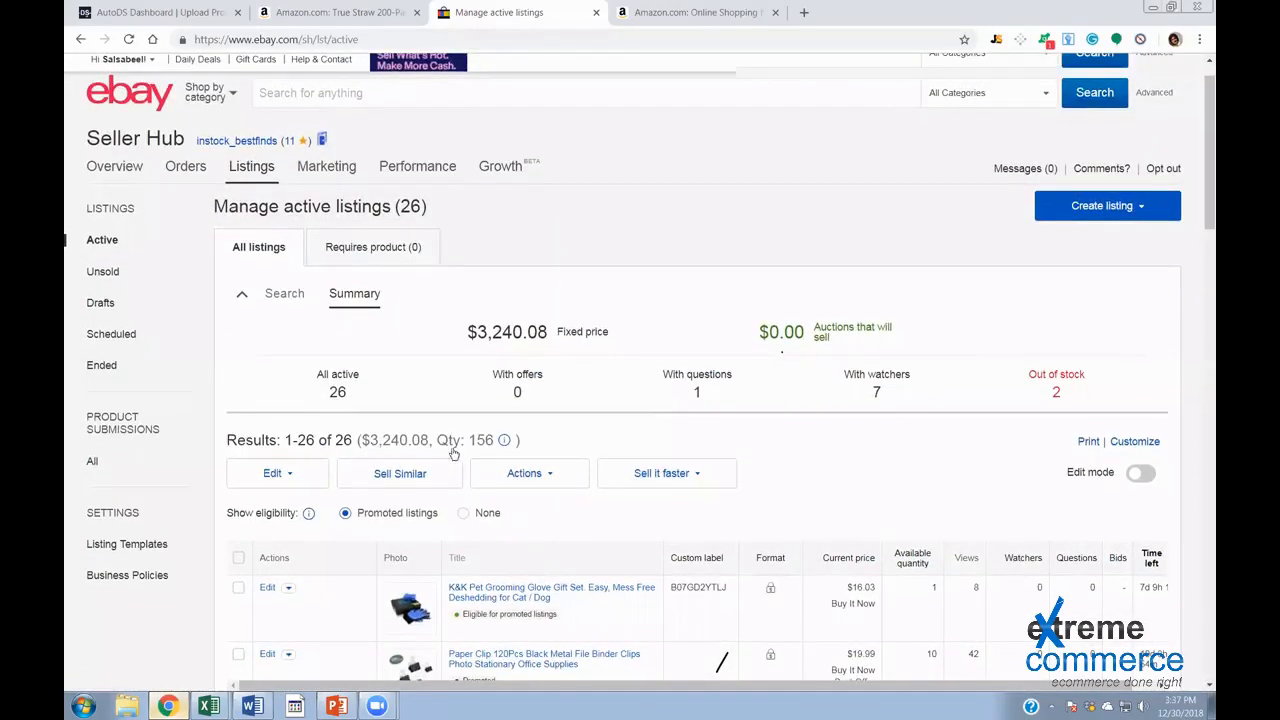
pyautogui.scroll(-1, 297, 295)
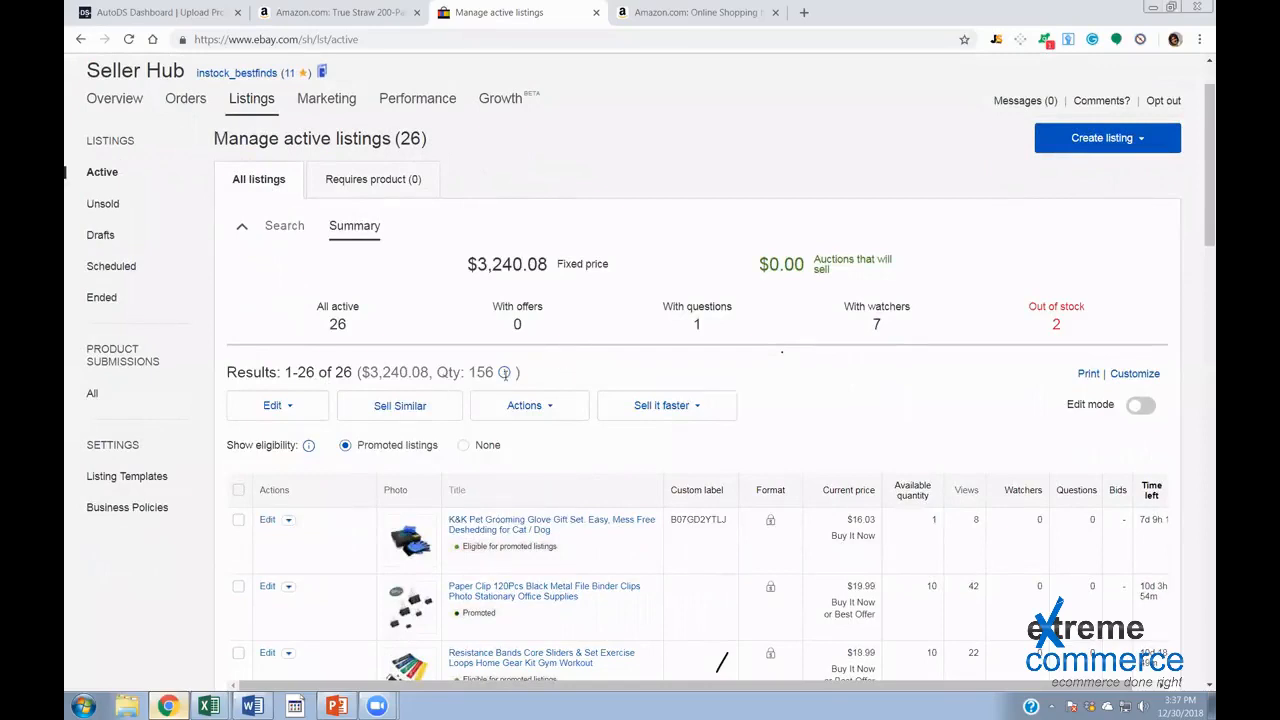
pyautogui.scroll(-1, 359, 392)
pyautogui.scroll(2, 347, 387)
pyautogui.click(284, 298)
pyautogui.click(332, 384)
pyautogui.click(333, 384)
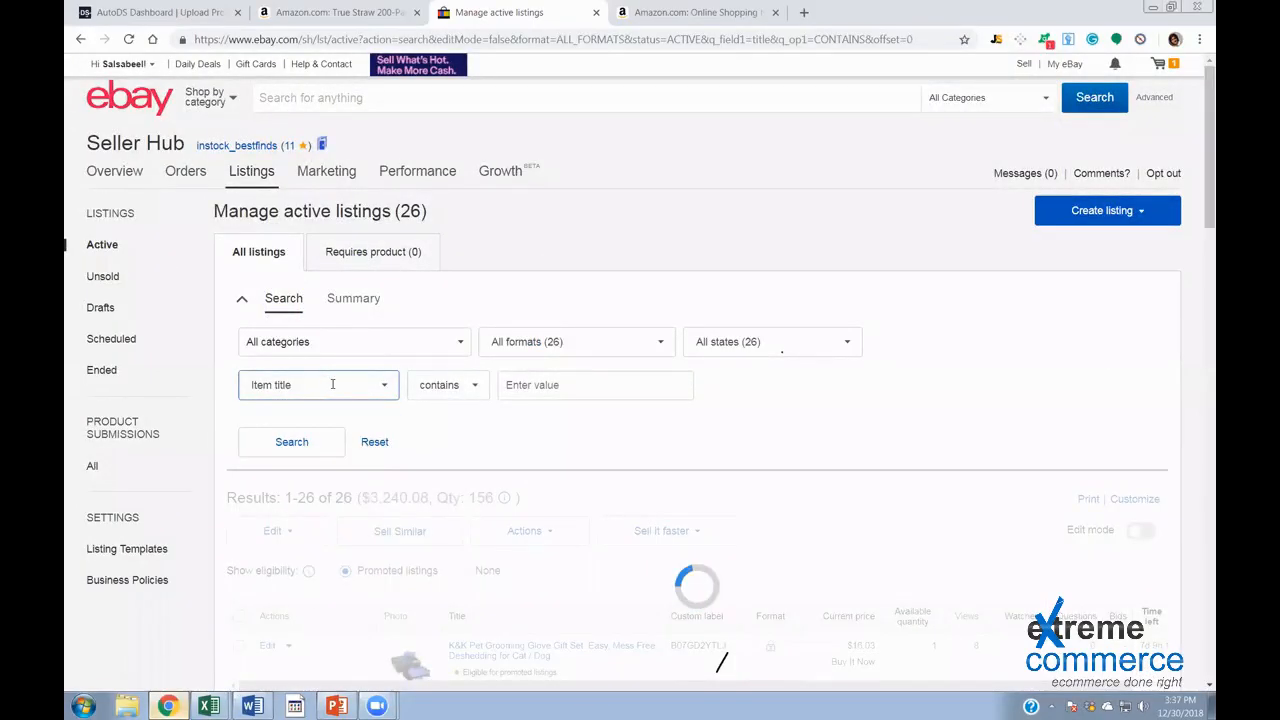
pyautogui.click(572, 381)
pyautogui.write('st')
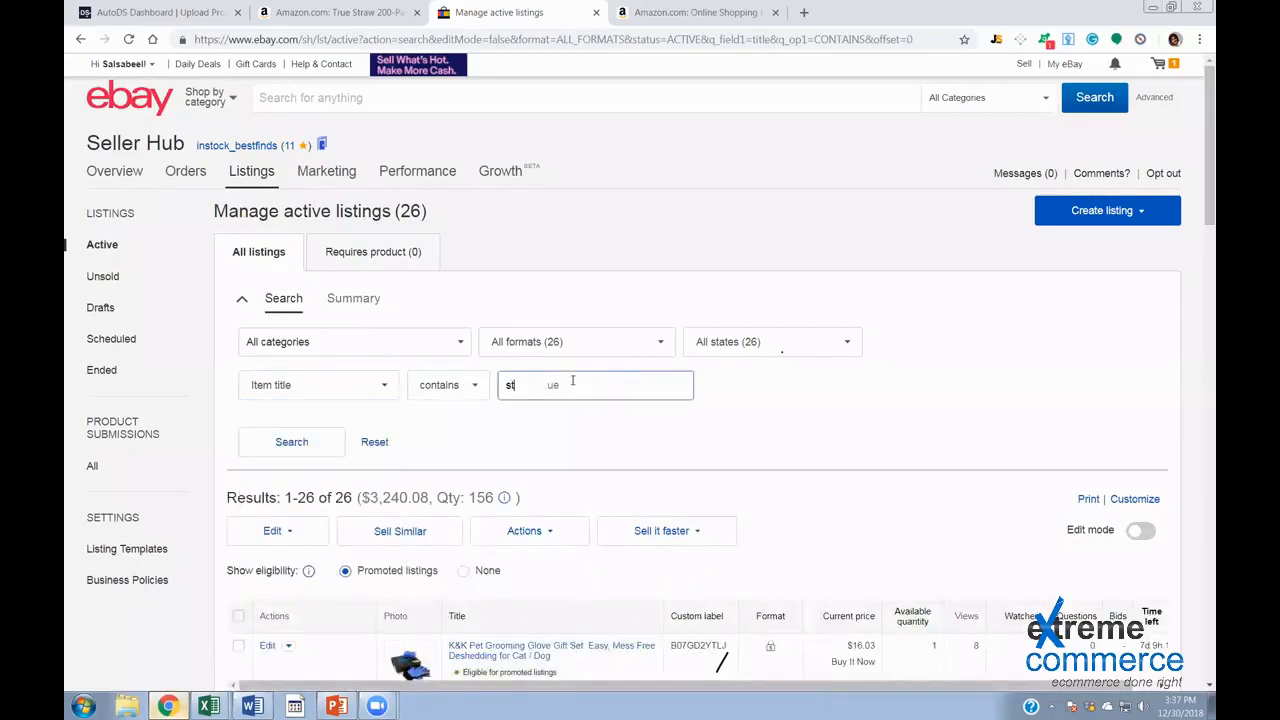
pyautogui.write('raw')
pyautogui.press('Return')
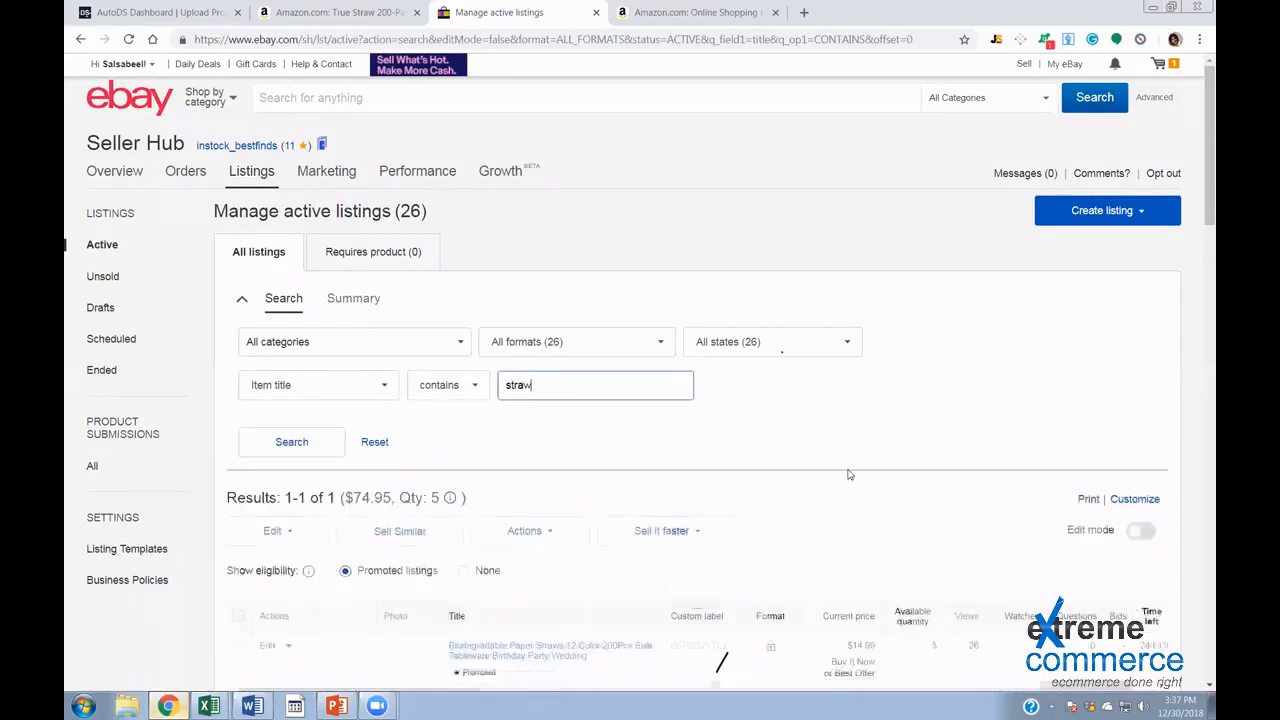
pyautogui.scroll(-3, 640, 450)
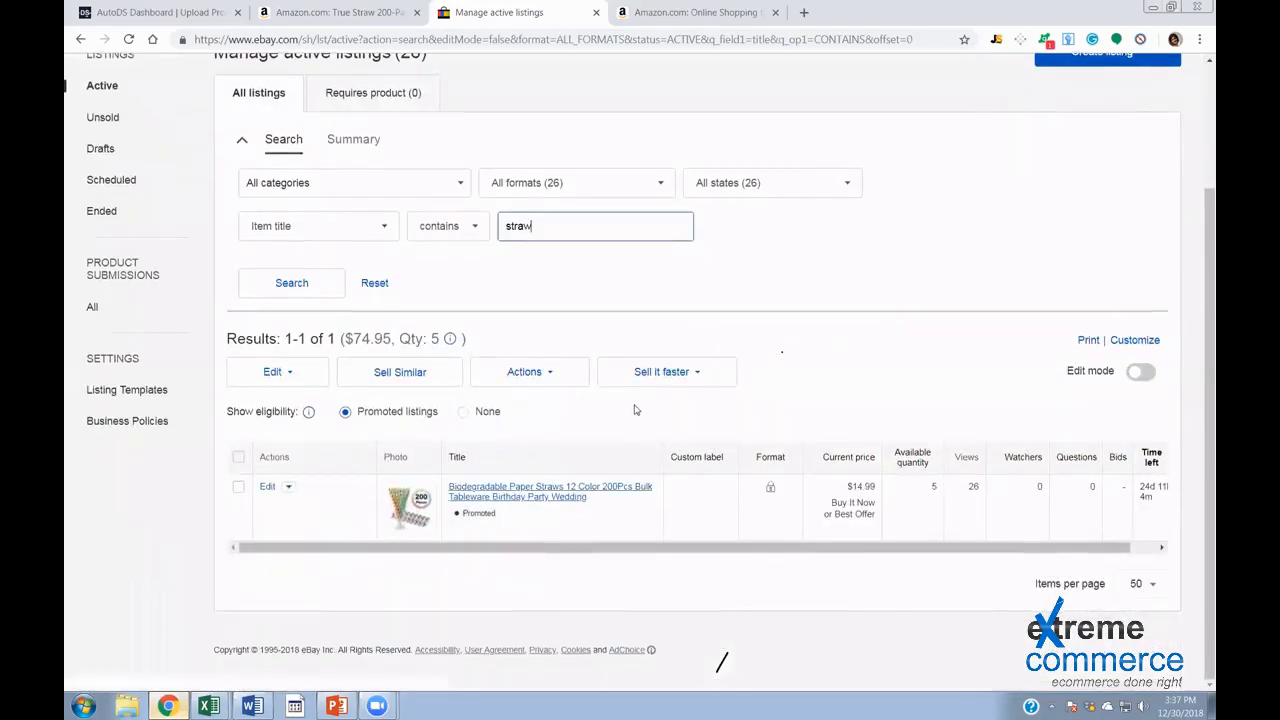
pyautogui.scroll(3, 603, 405)
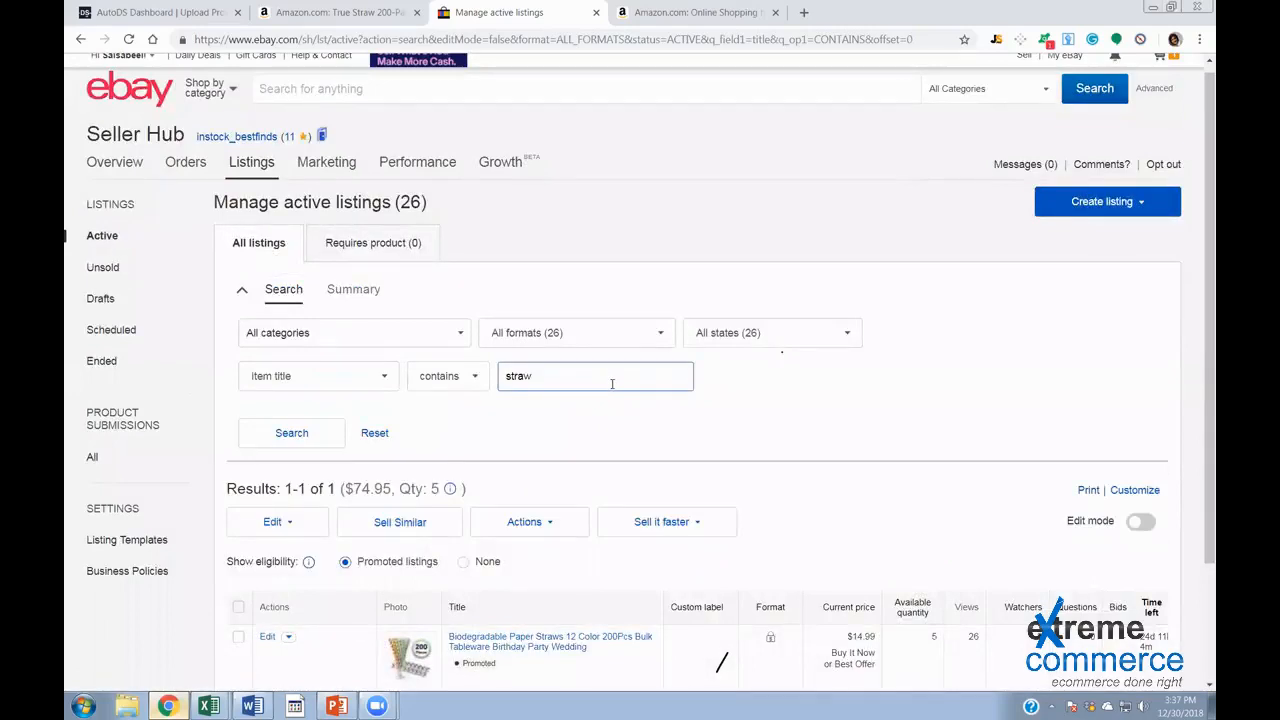
# Clear the item title search value in the active listings
pyautogui.click(612, 383)
pyautogui.press('BackSpace')
pyautogui.press('BackSpace')
pyautogui.press('BackSpace')
pyautogui.press('BackSpace')
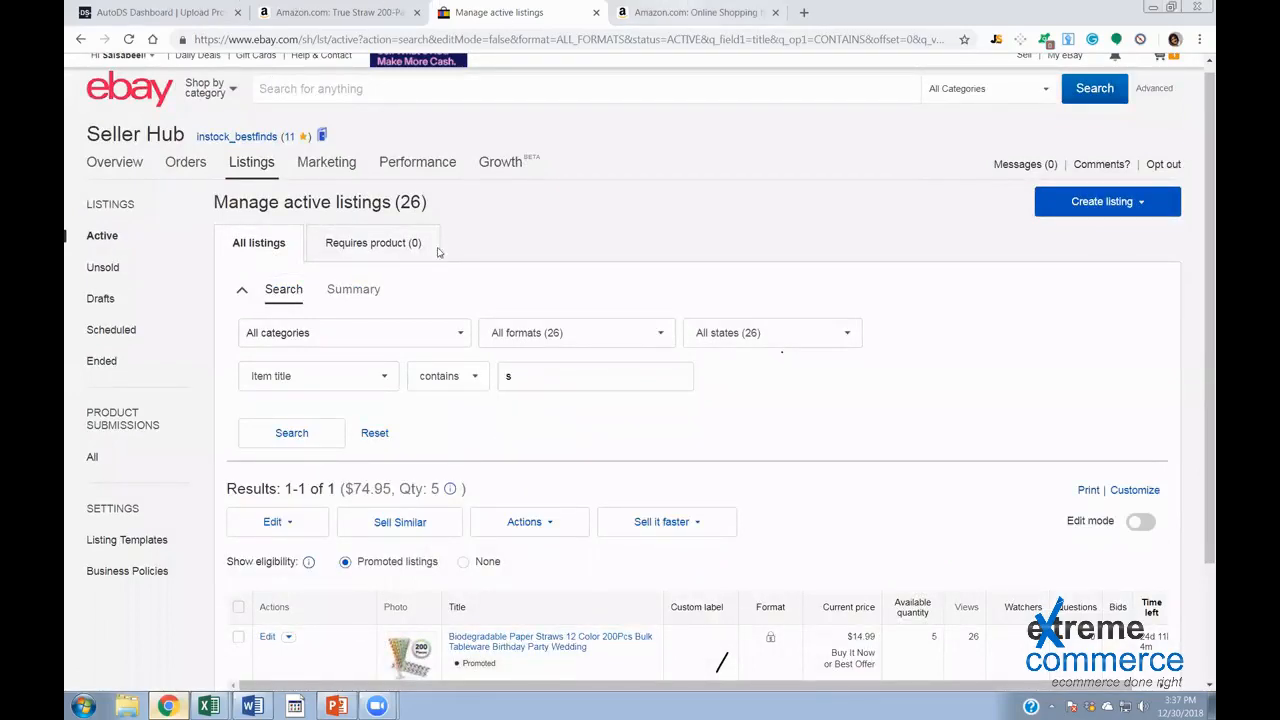
# Check the AutoDS Uploader and the True Straw product page on Amazon
pyautogui.hotkey('ctrl', 'Tab')
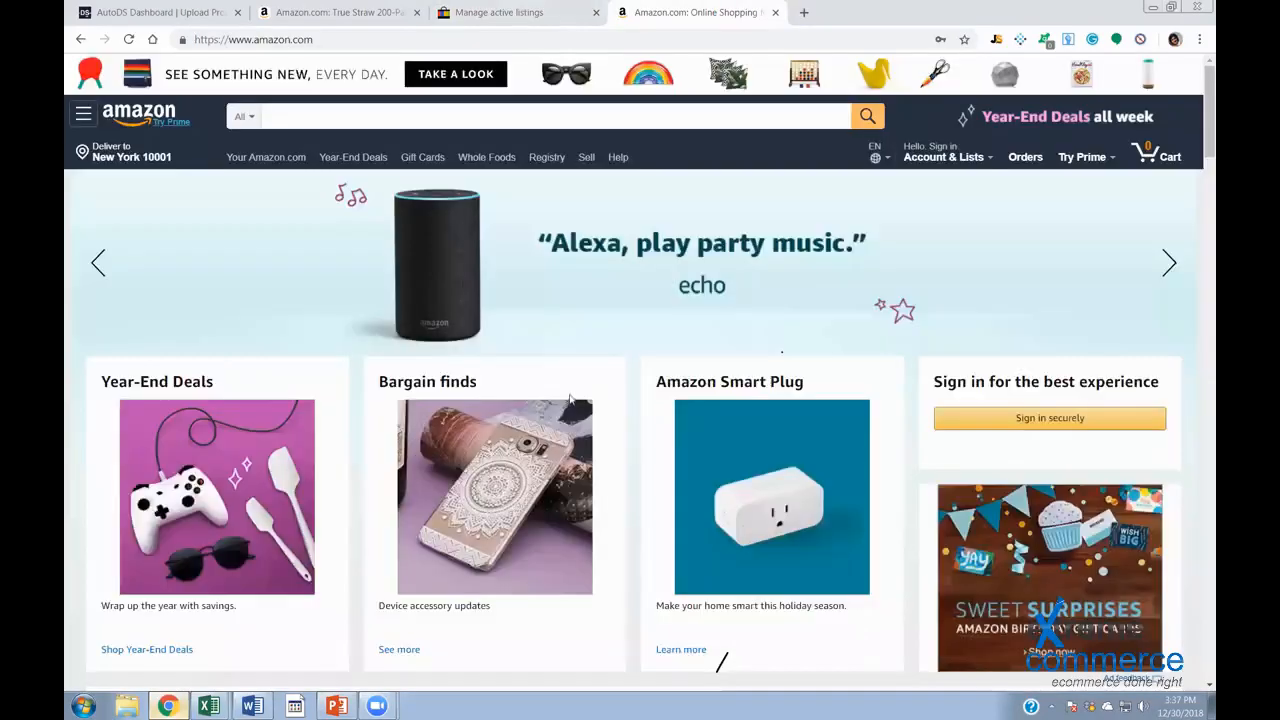
pyautogui.hotkey('ctrl', 'Tab')
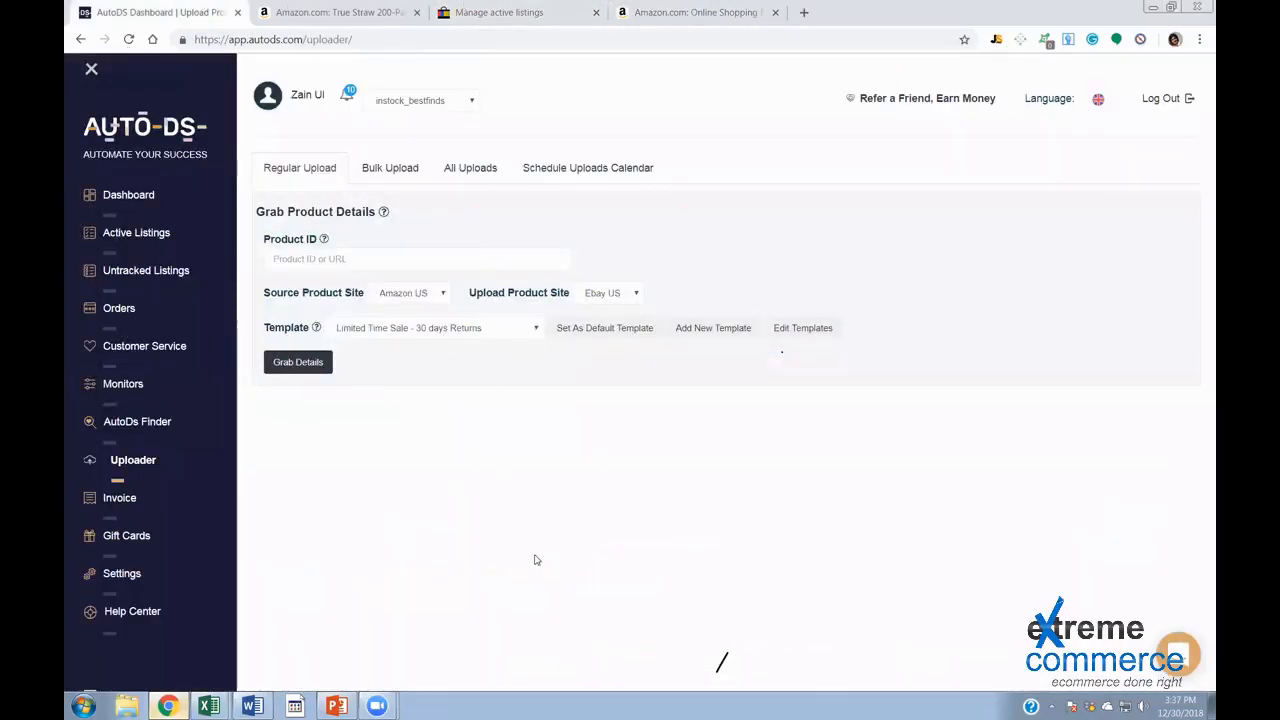
pyautogui.hotkey('ctrl', 'Tab')
pyautogui.hotkey('ctrl', 'l')
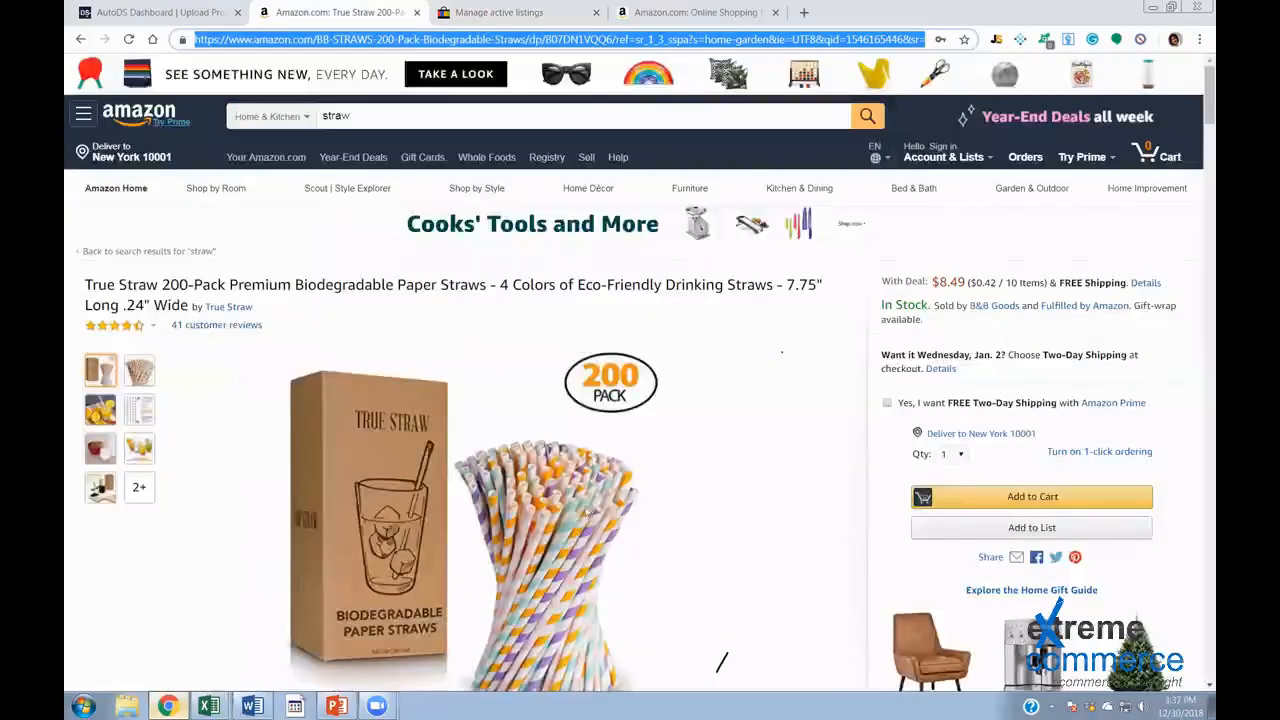
# Return to the eBay active listings, reload them and look through the whole list for the uploaded True Straw item
pyautogui.hotkey('ctrl', 'Tab')
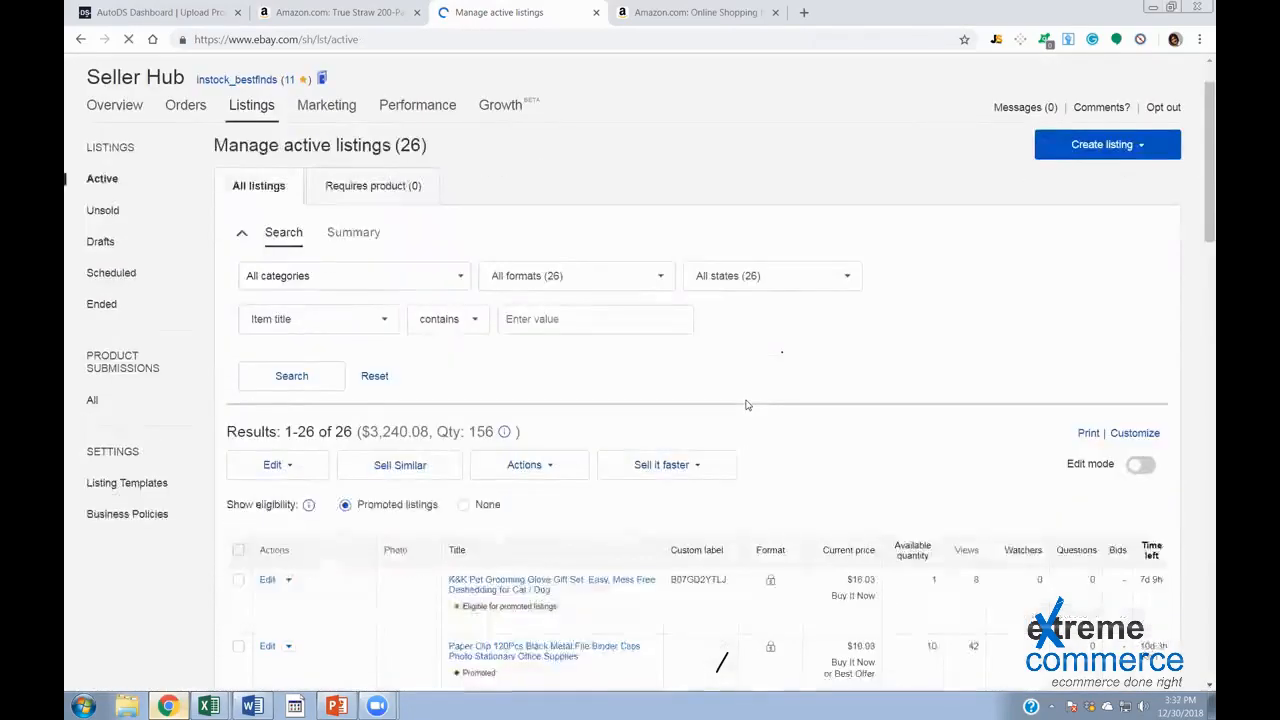
pyautogui.scroll(-6, 745, 405)
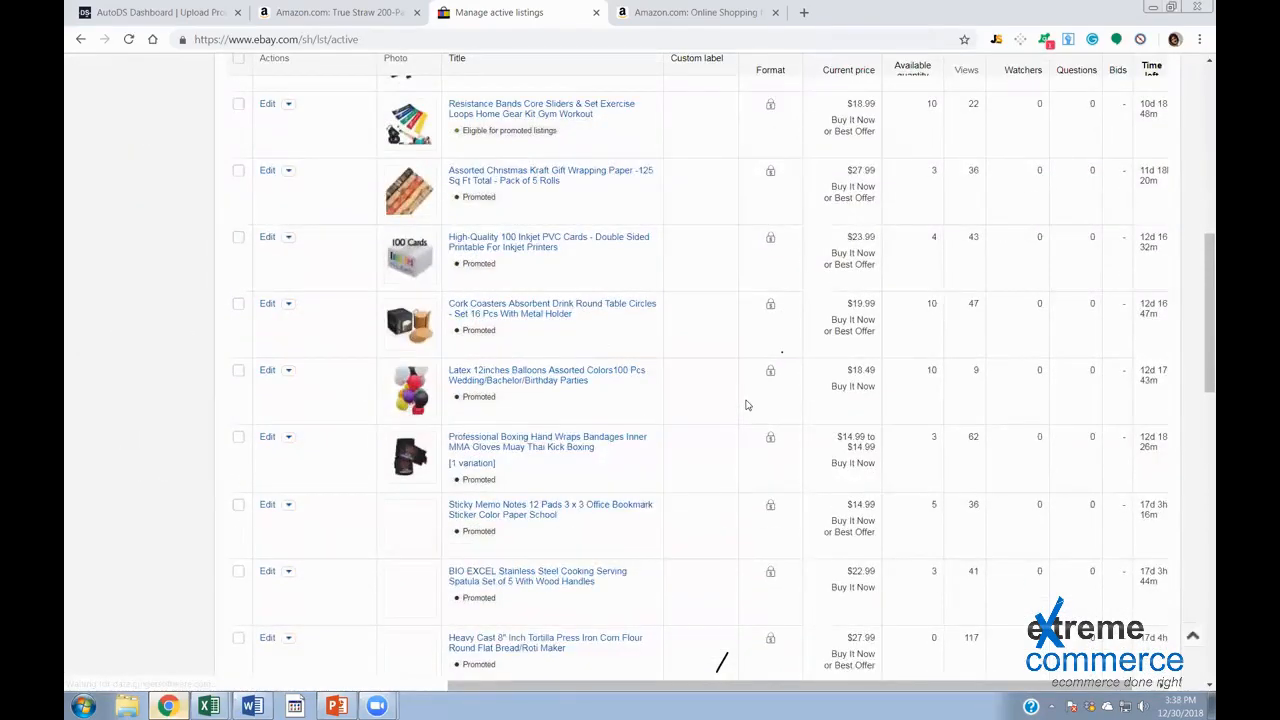
pyautogui.scroll(-2, 745, 405)
pyautogui.scroll(-3, 745, 405)
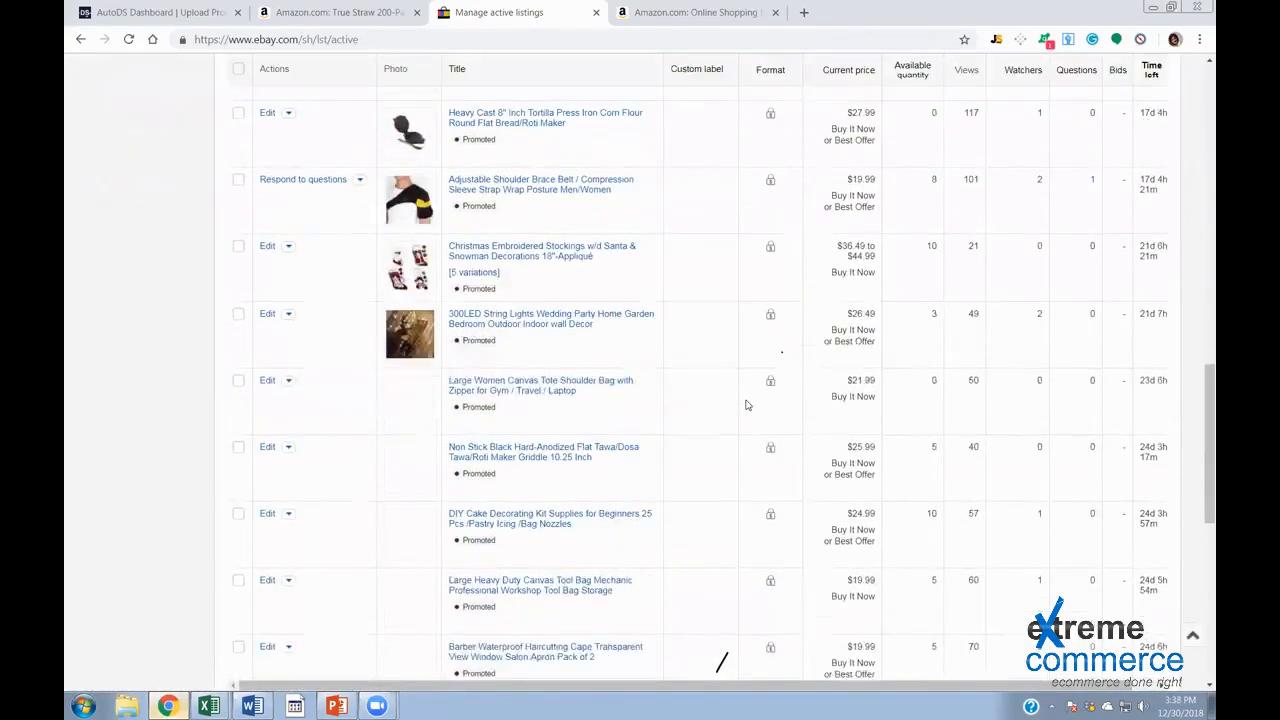
pyautogui.scroll(-5, 745, 405)
pyautogui.scroll(-3, 542, 488)
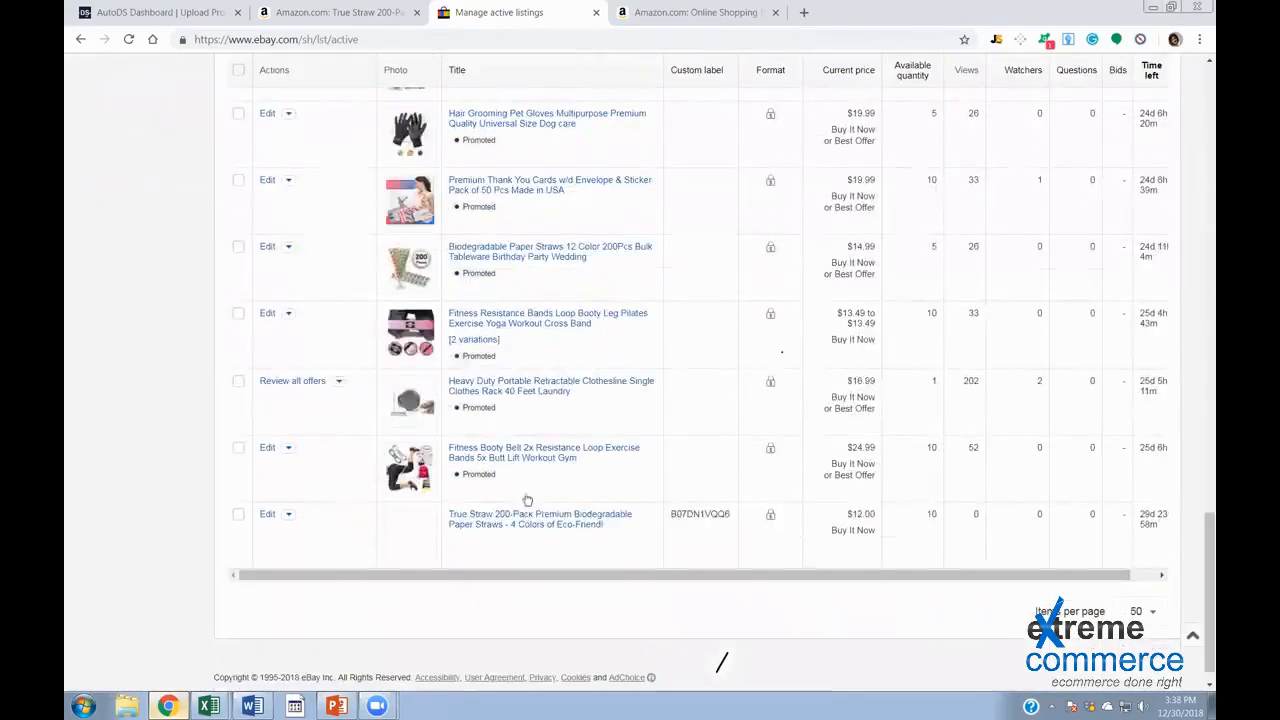
pyautogui.scroll(-1, 542, 488)
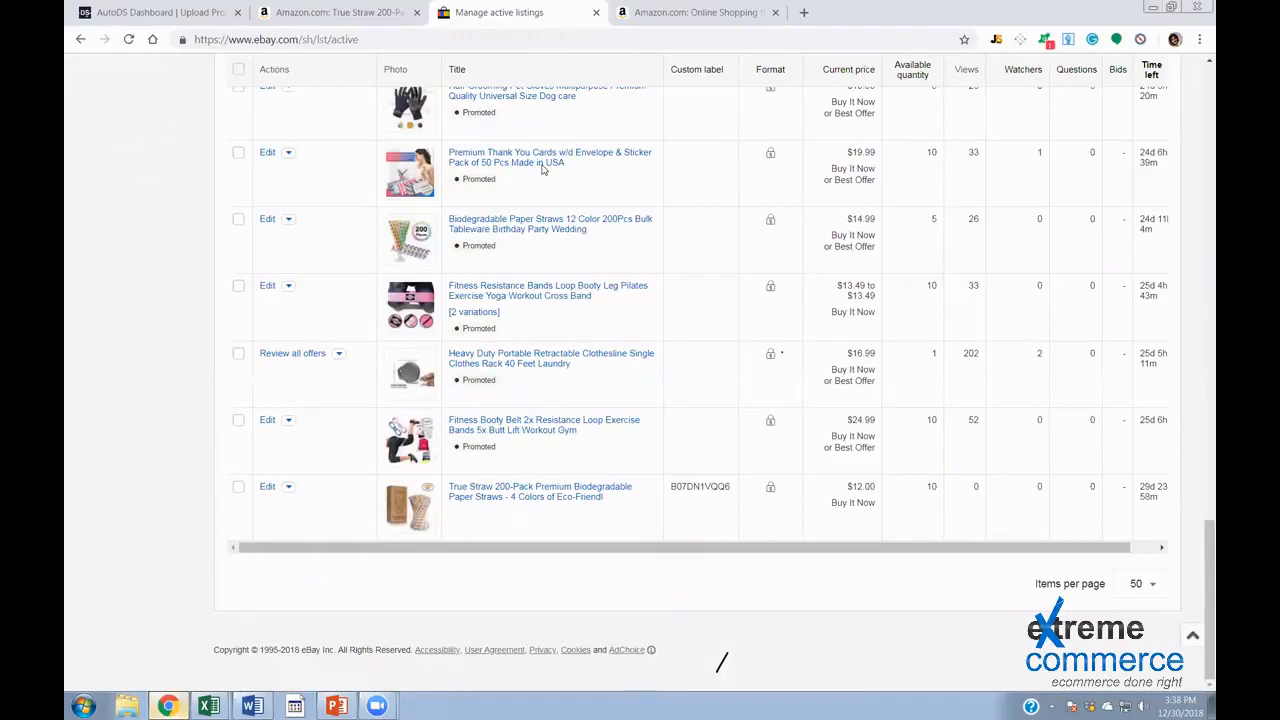
# Open the True Straw 200-Pack listing page from the active listings and review its price, shipping terms, item specifics and description
pyautogui.click(520, 491)
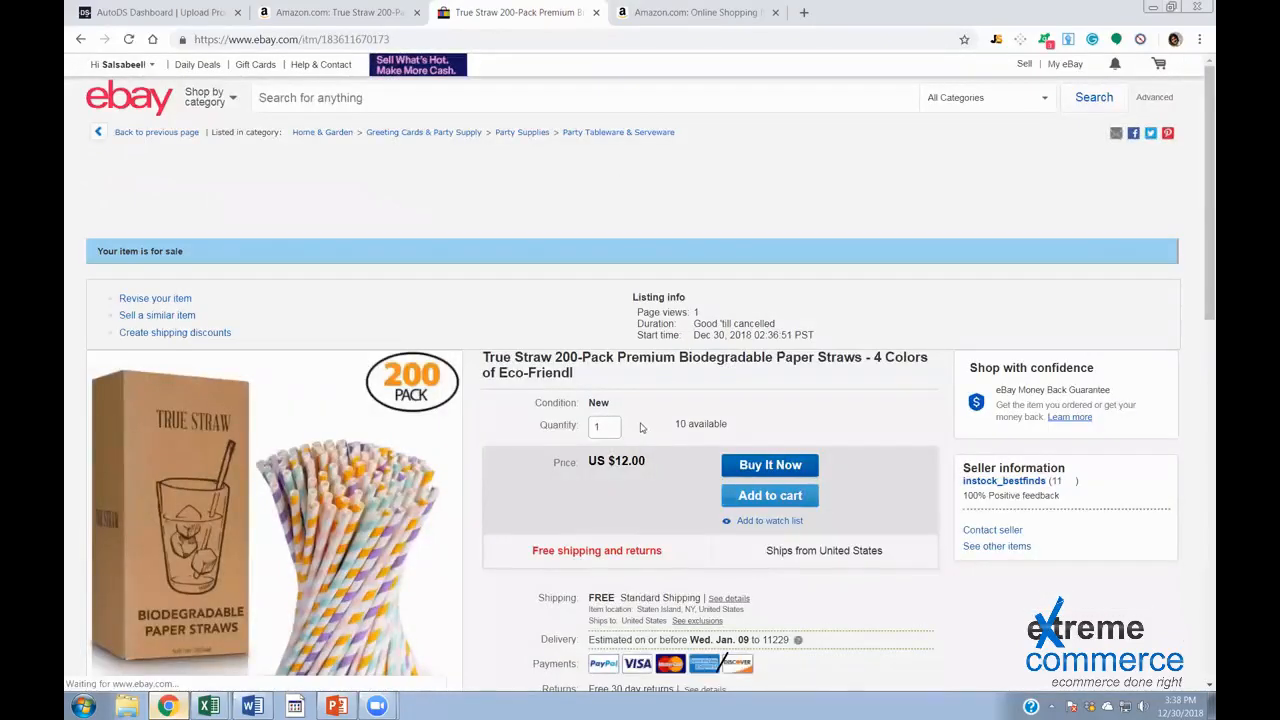
pyautogui.scroll(-1, 603, 230)
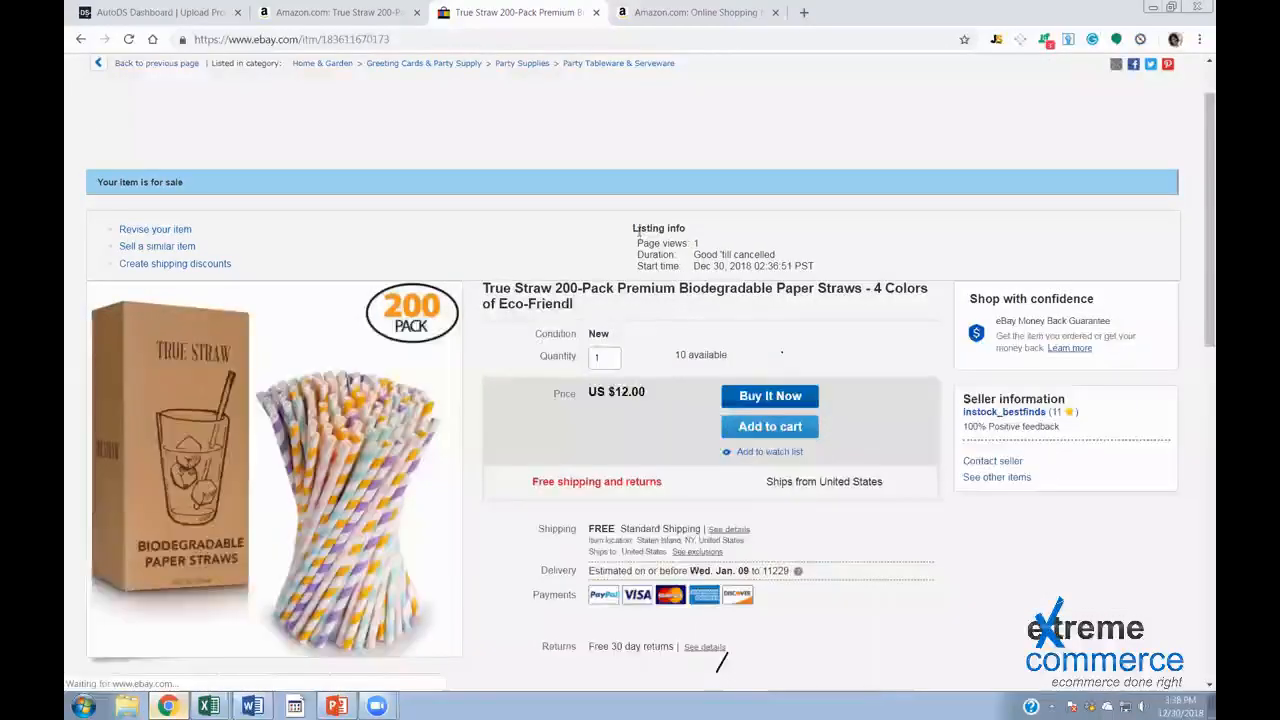
pyautogui.scroll(-2, 748, 380)
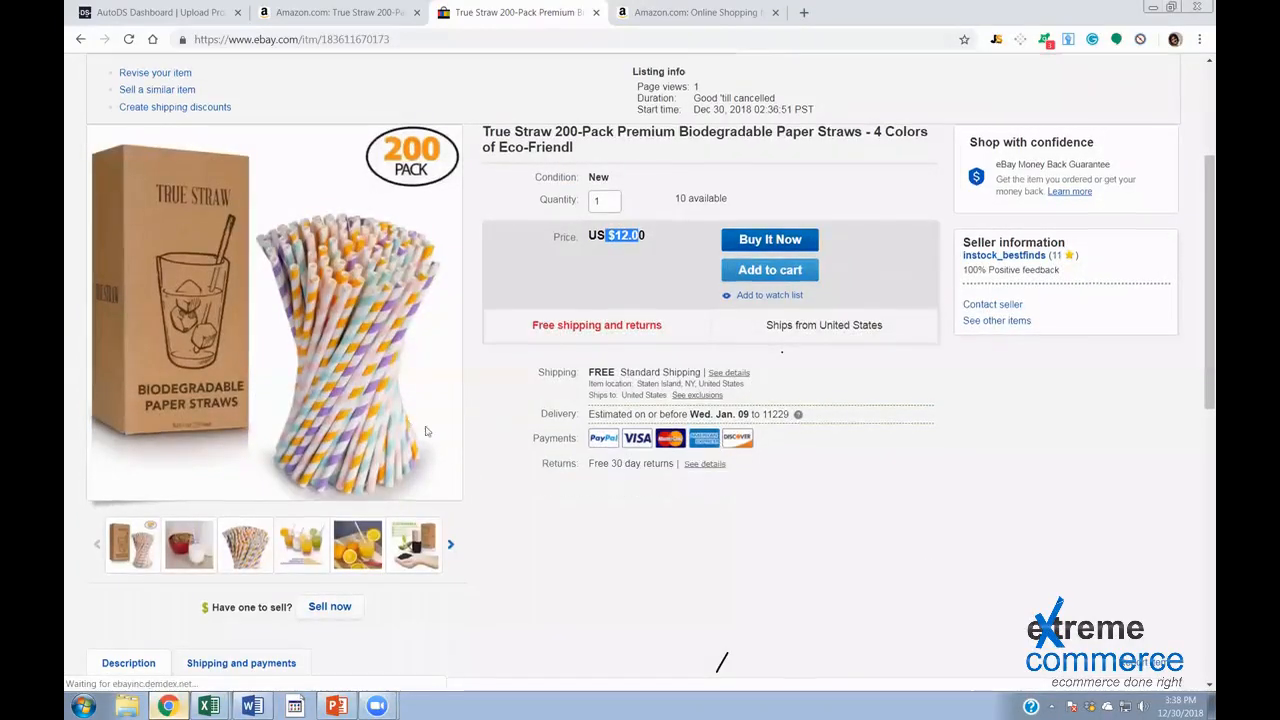
pyautogui.scroll(-1, 716, 443)
pyautogui.scroll(-1, 620, 308)
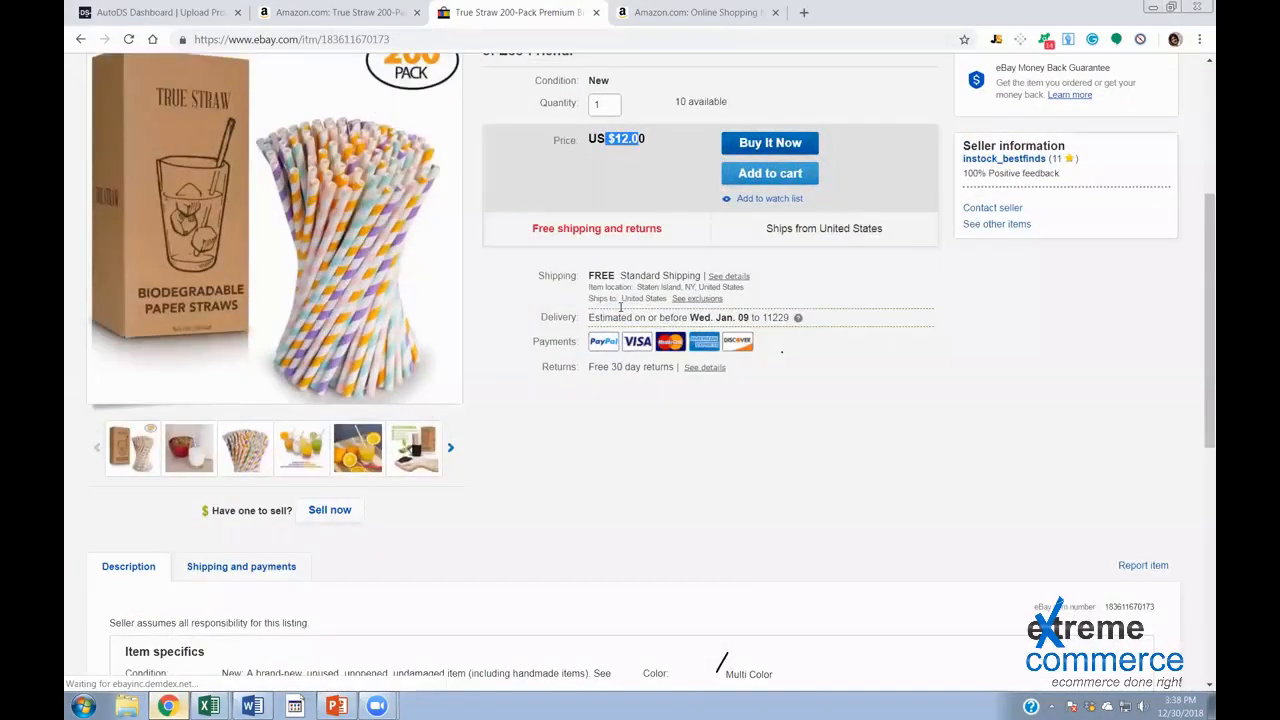
pyautogui.scroll(-5, 757, 340)
pyautogui.scroll(2, 740, 450)
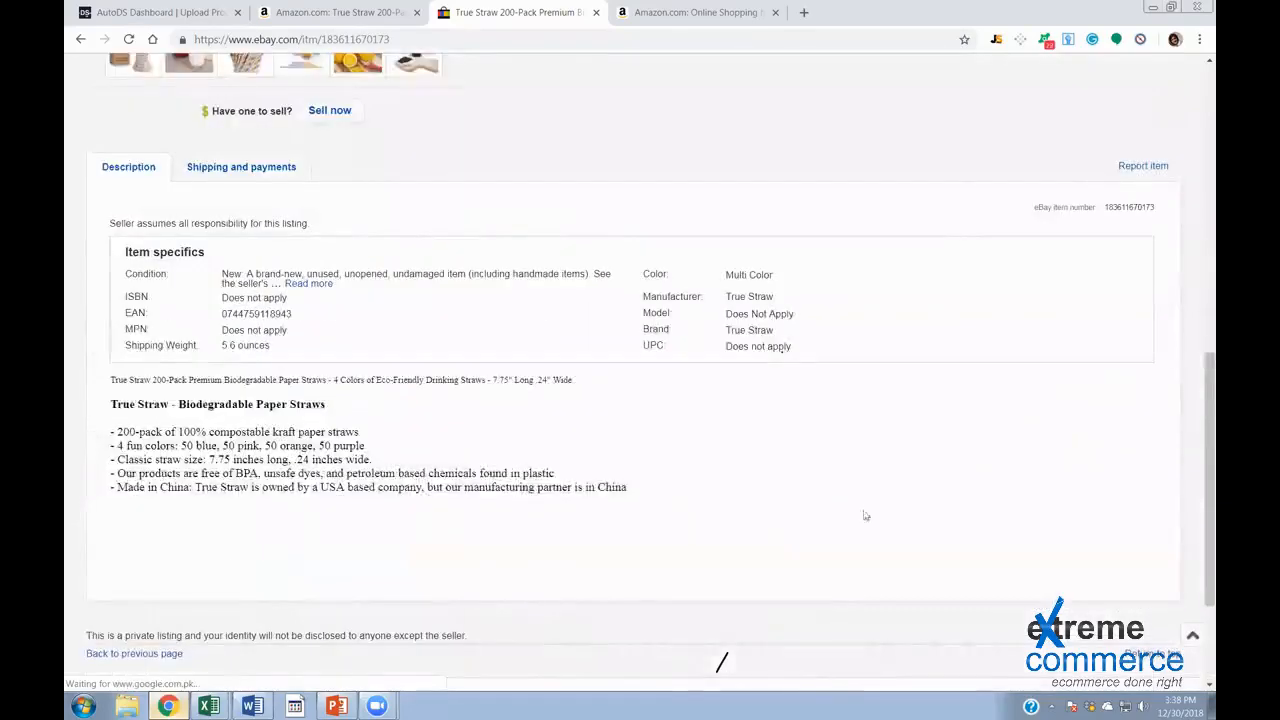
# Look through the True Straw listing's product photos alongside its title, quantity and price
pyautogui.scroll(2, 735, 507)
pyautogui.scroll(2, 734, 507)
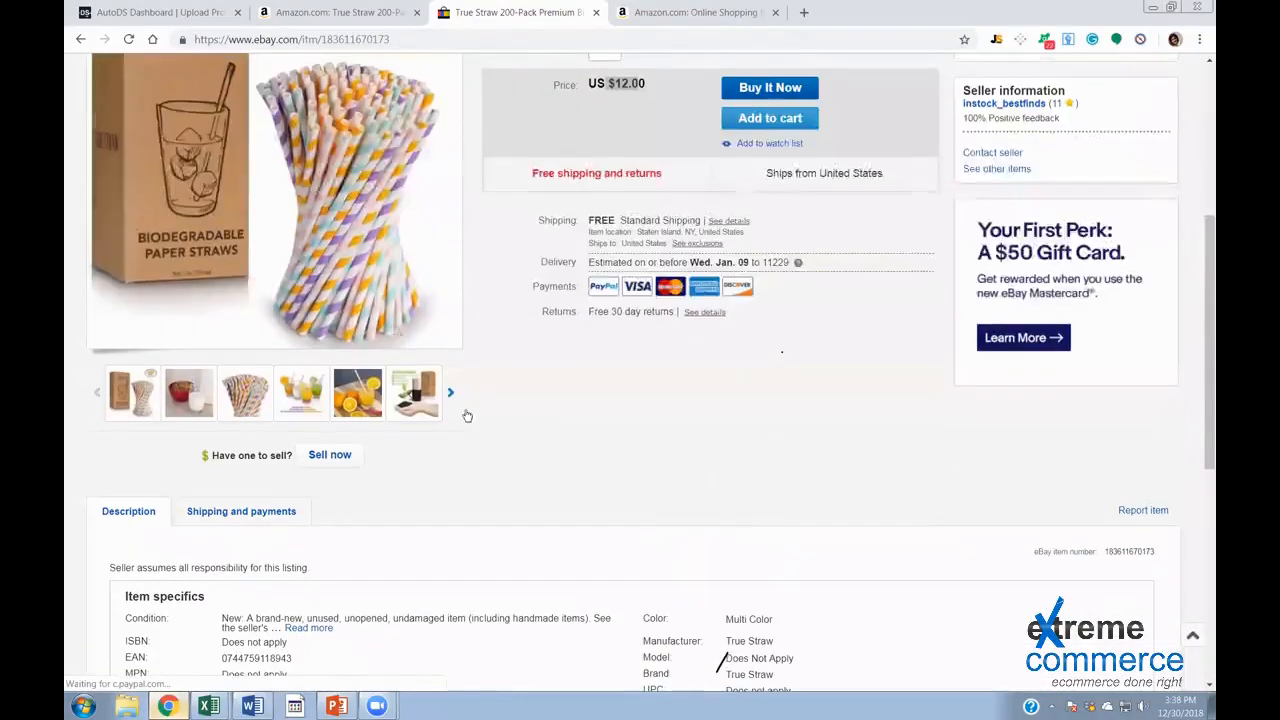
pyautogui.scroll(3, 504, 443)
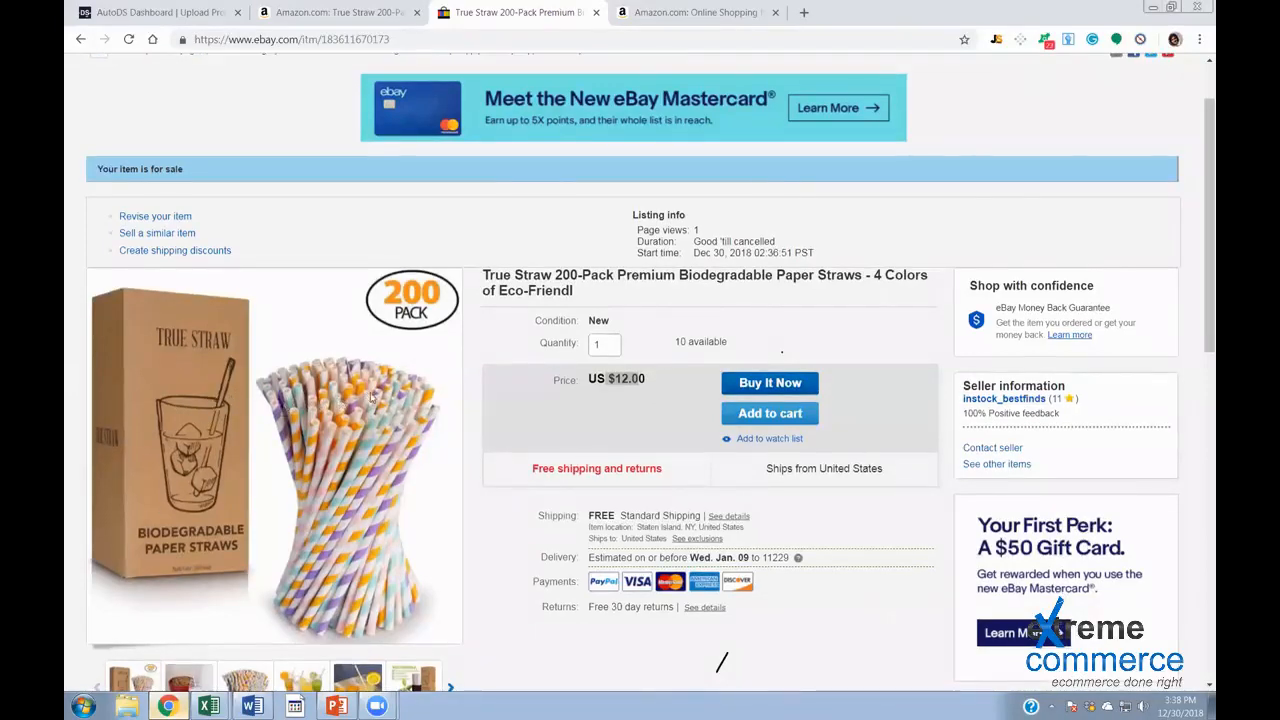
pyautogui.scroll(-3, 366, 398)
pyautogui.scroll(1, 454, 387)
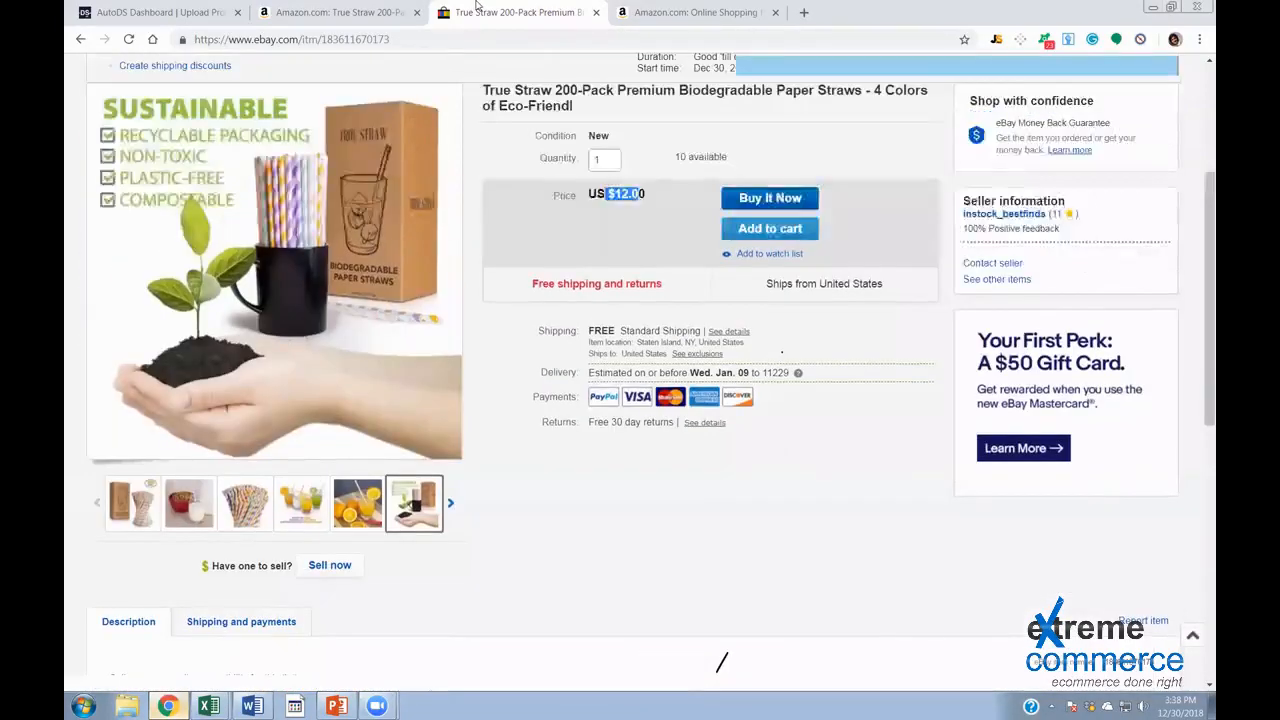
pyautogui.scroll(1, 420, 59)
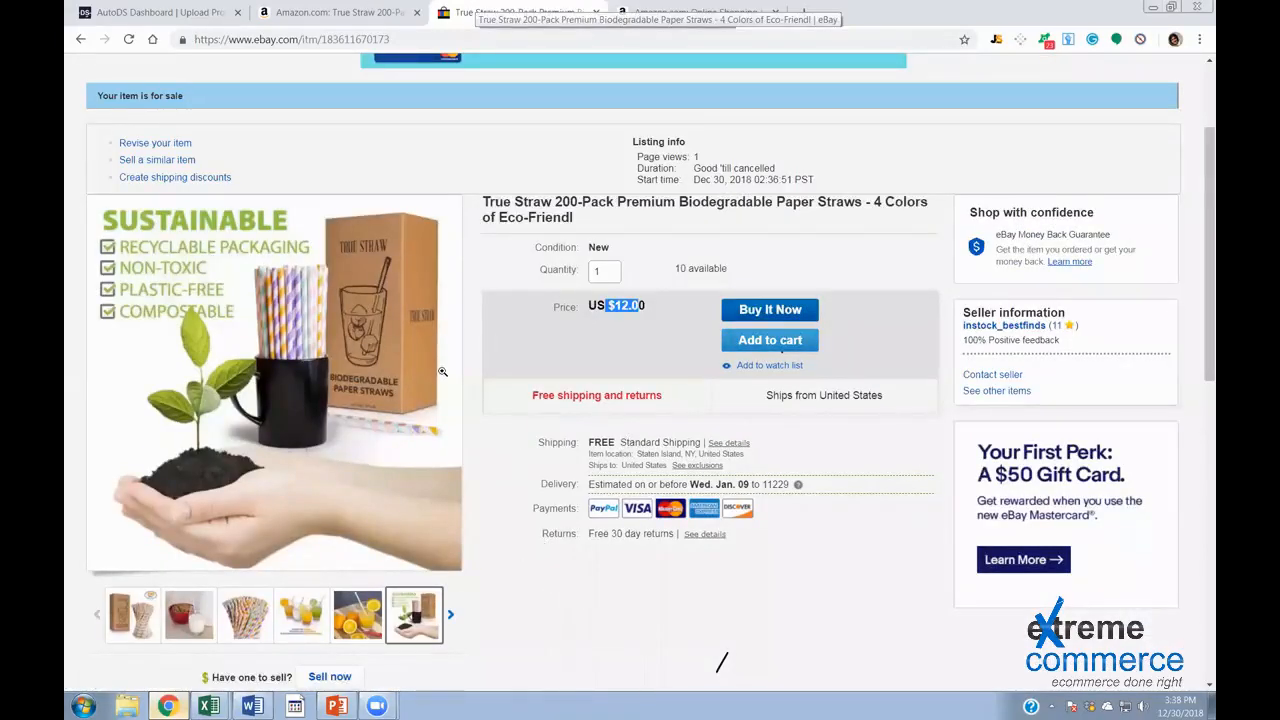
# Compare the original True Straw product page on Amazon with the eBay listing, checking the AutoDS Uploader in between
pyautogui.hotkey('ctrl', 'shift', 'Tab')
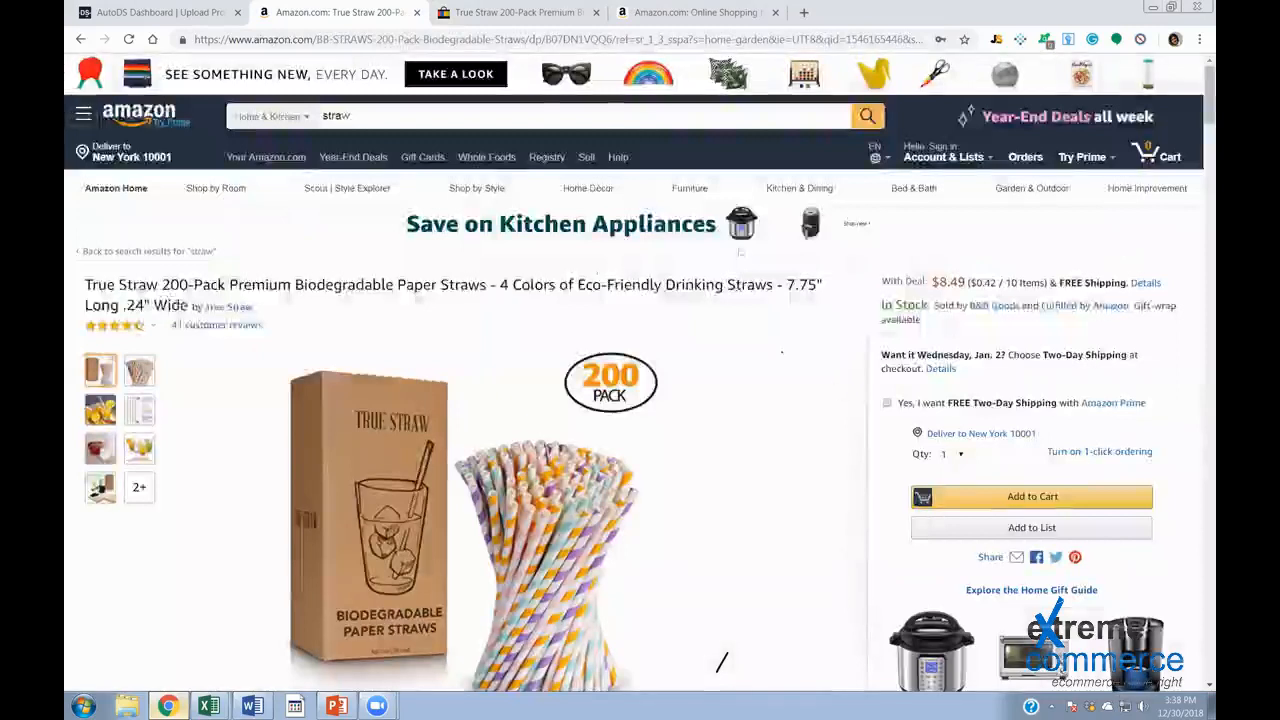
pyautogui.scroll(-3, 603, 433)
pyautogui.hotkey('ctrl', 'shift', 'Tab')
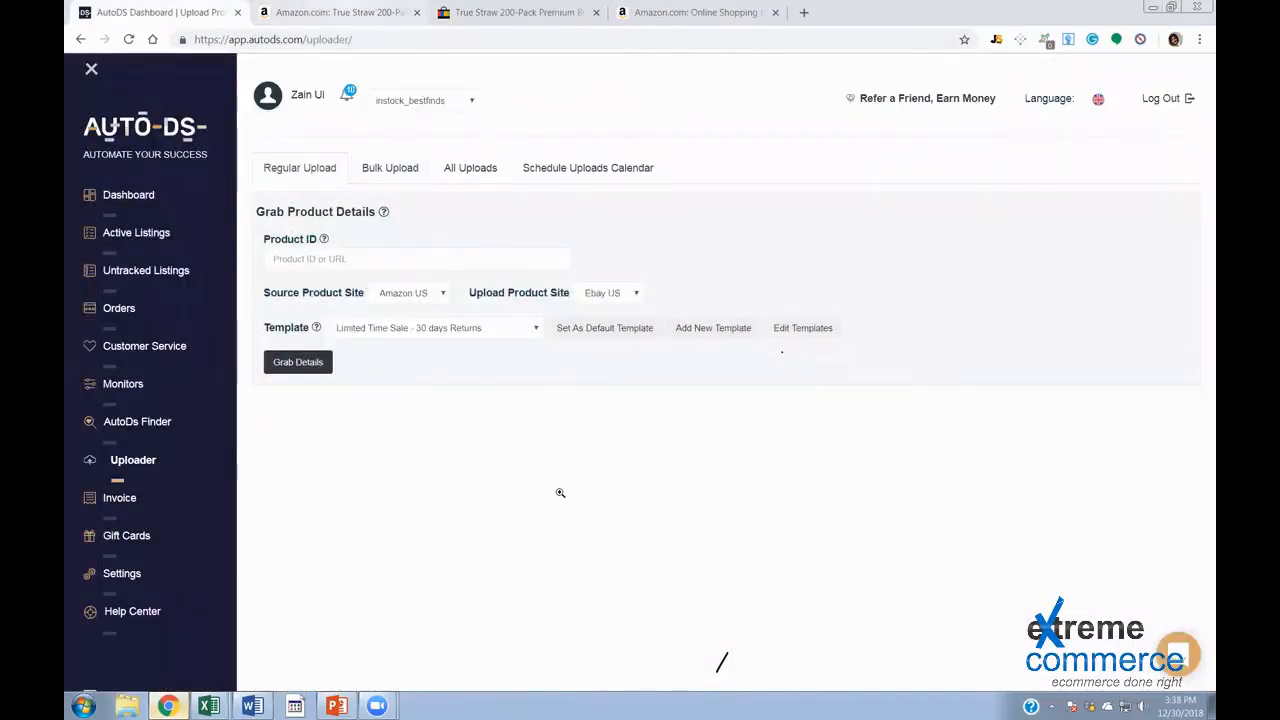
pyautogui.hotkey('ctrl', 'Tab')
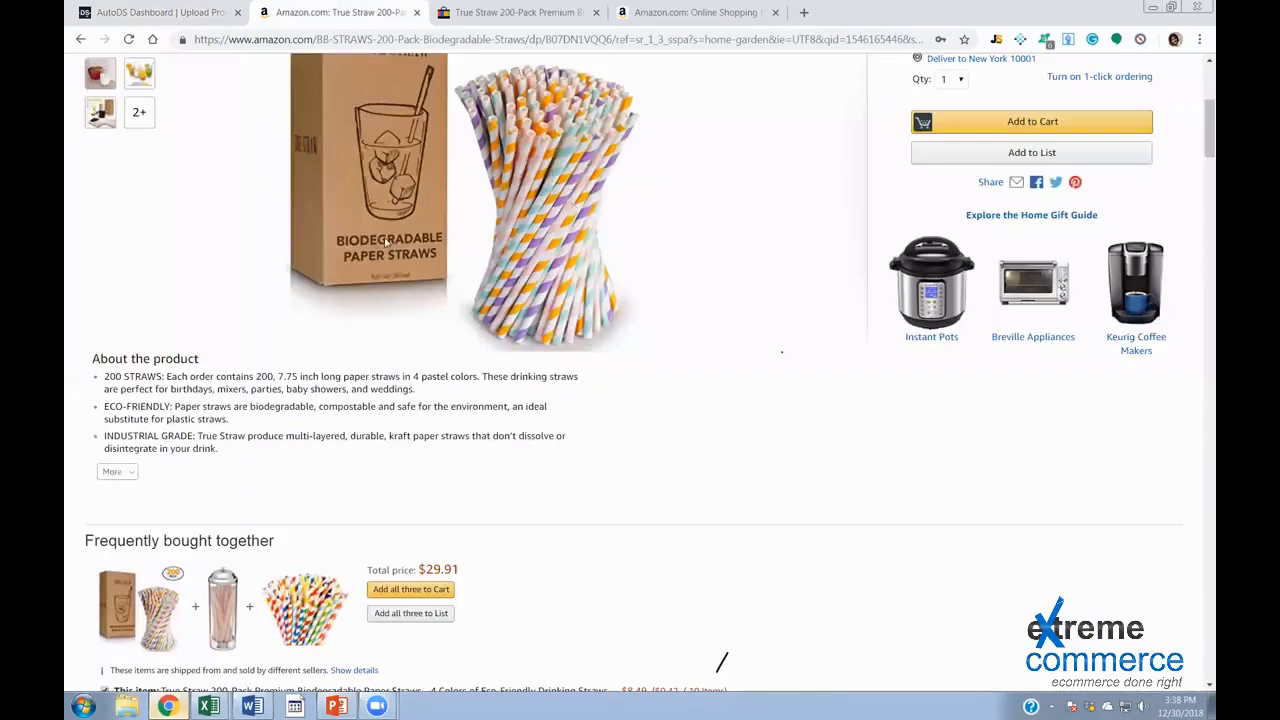
pyautogui.scroll(3, 674, 123)
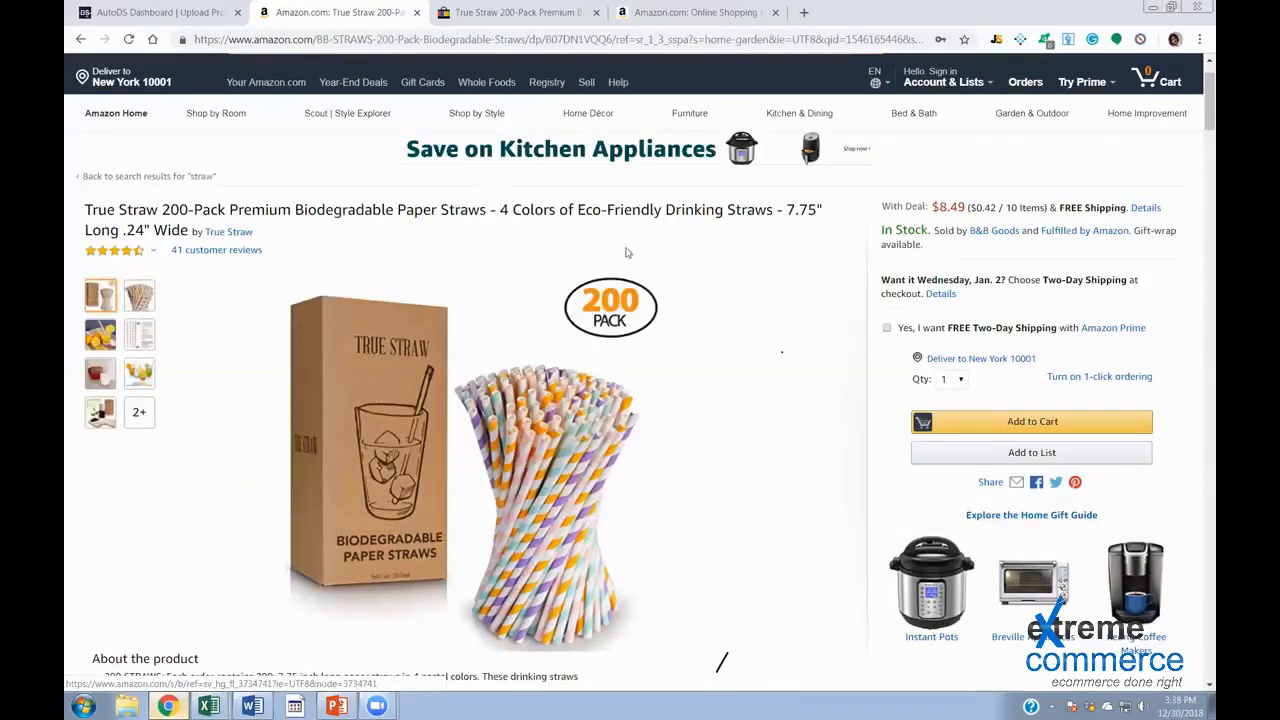
pyautogui.hotkey('ctrl', 'Tab')
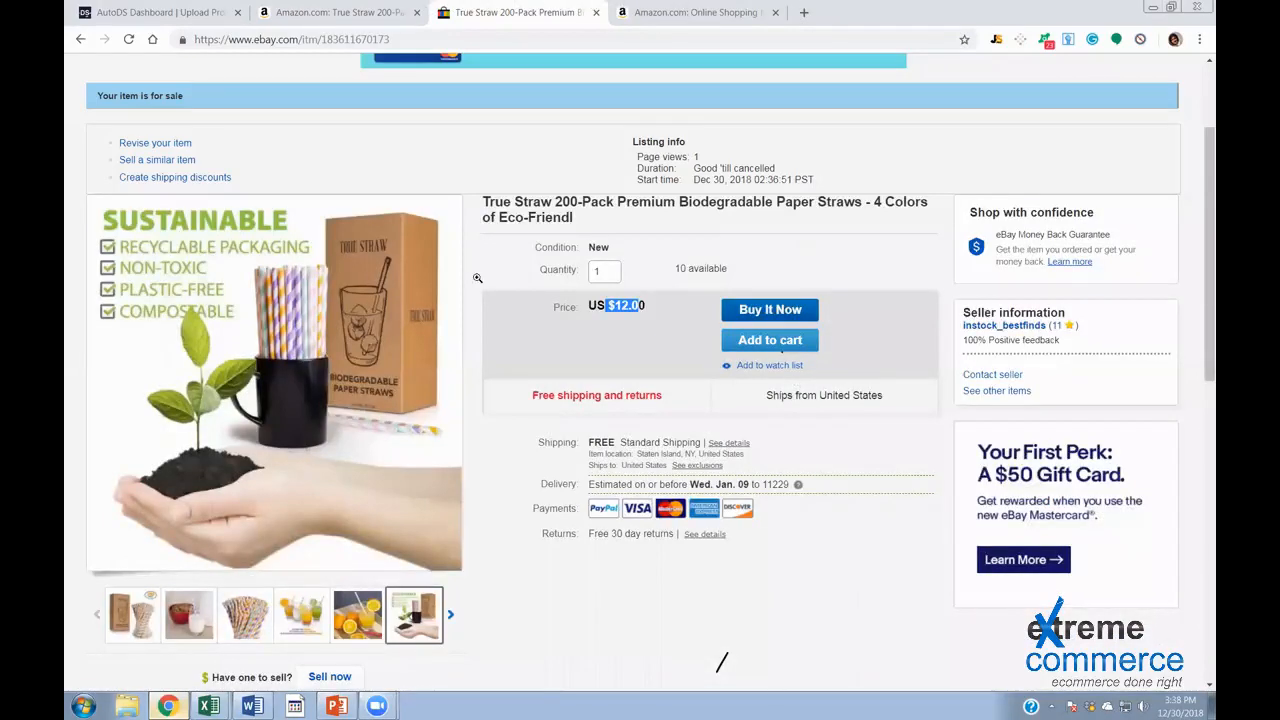
pyautogui.hotkey('ctrl', 'shift', 'Tab')
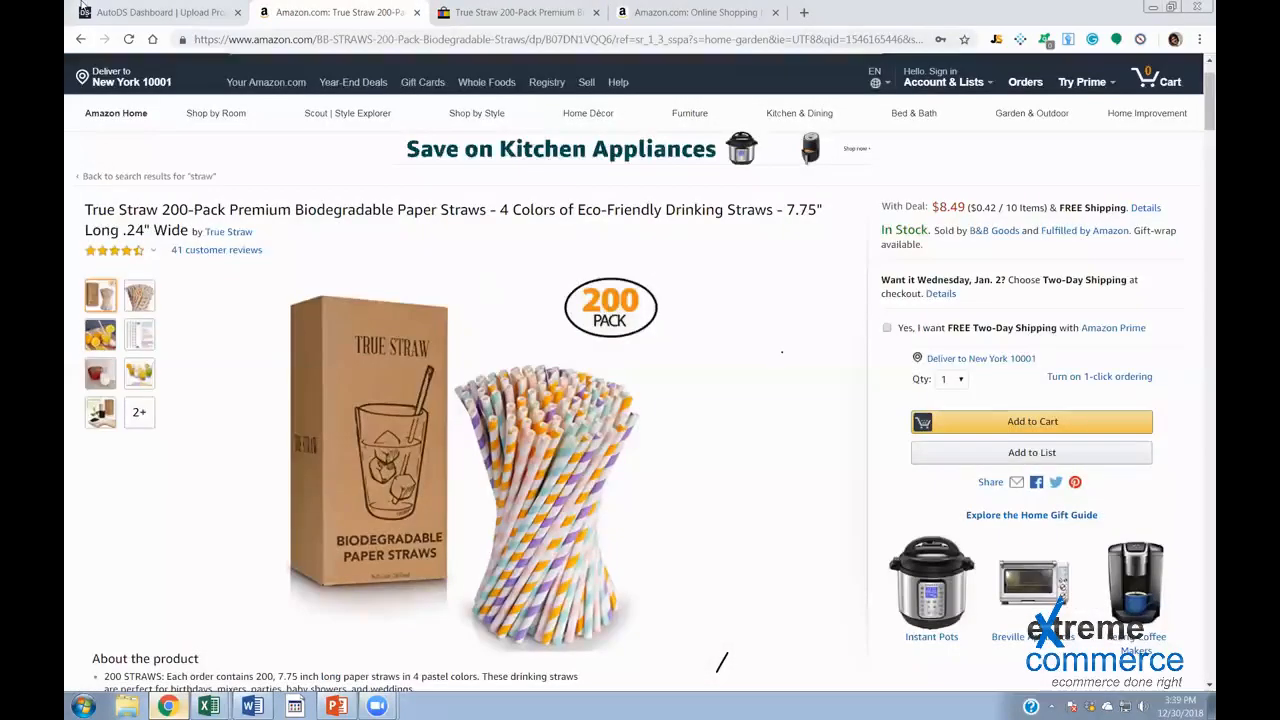
# Switch to AutoDS, open the monitors and review the Orders Monitor's general settings for sold and unsold products
pyautogui.hotkey('ctrl', 'shift', 'Tab')
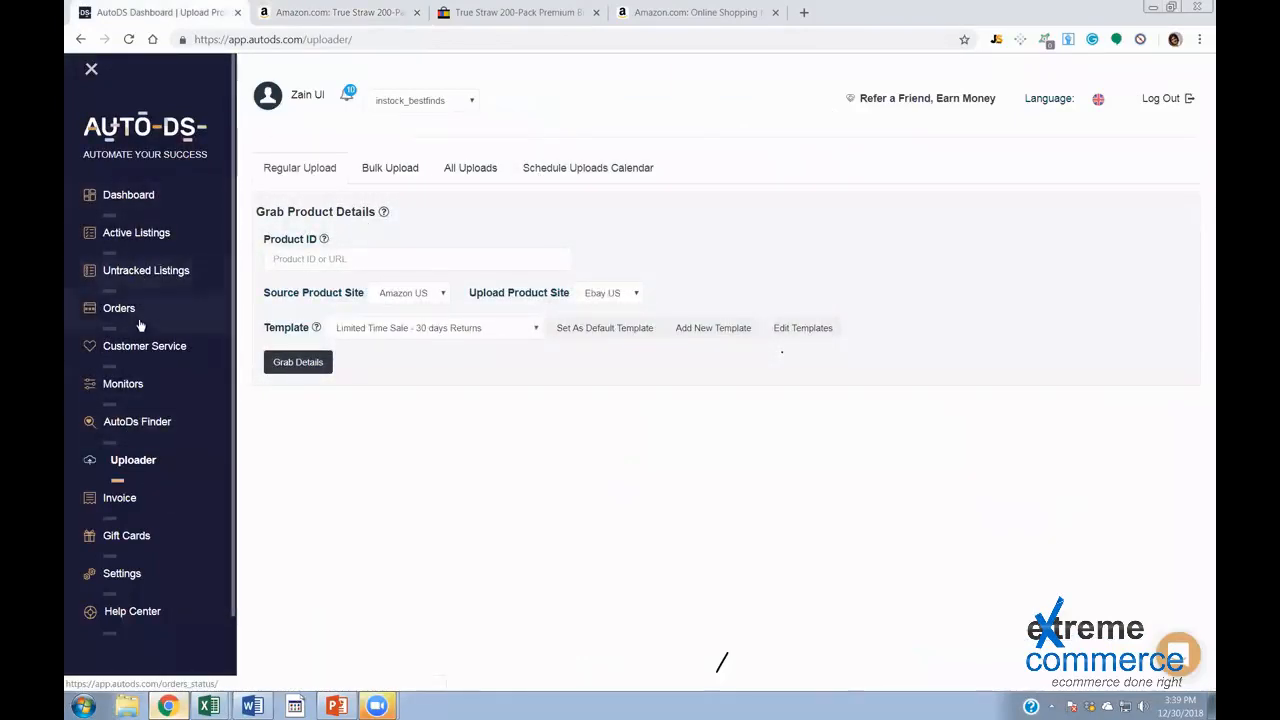
pyautogui.click(121, 385)
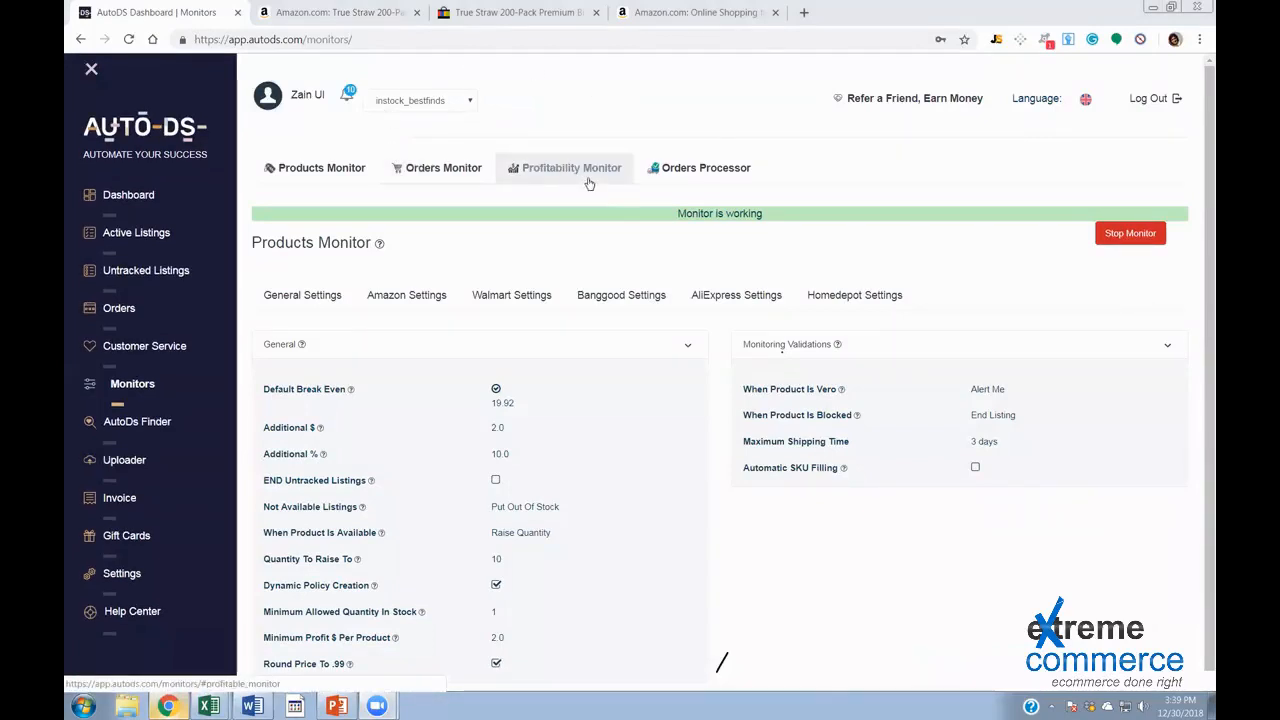
pyautogui.click(462, 170)
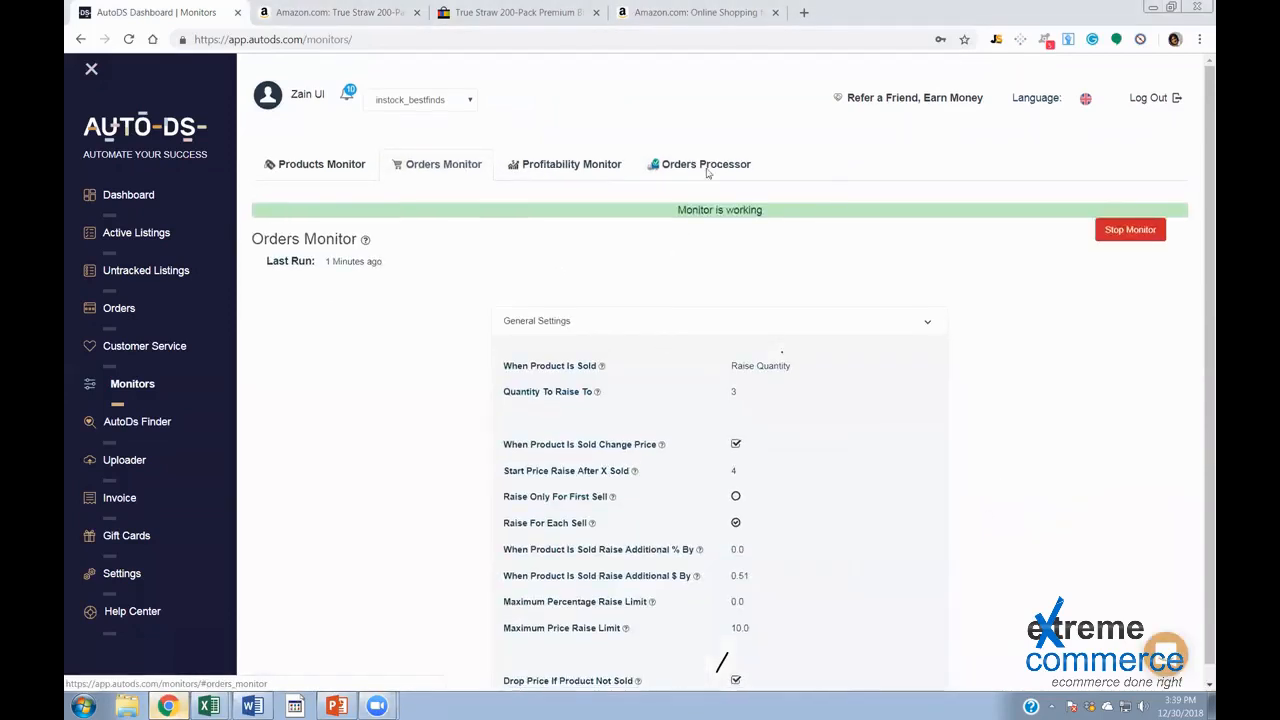
pyautogui.scroll(-2, 733, 249)
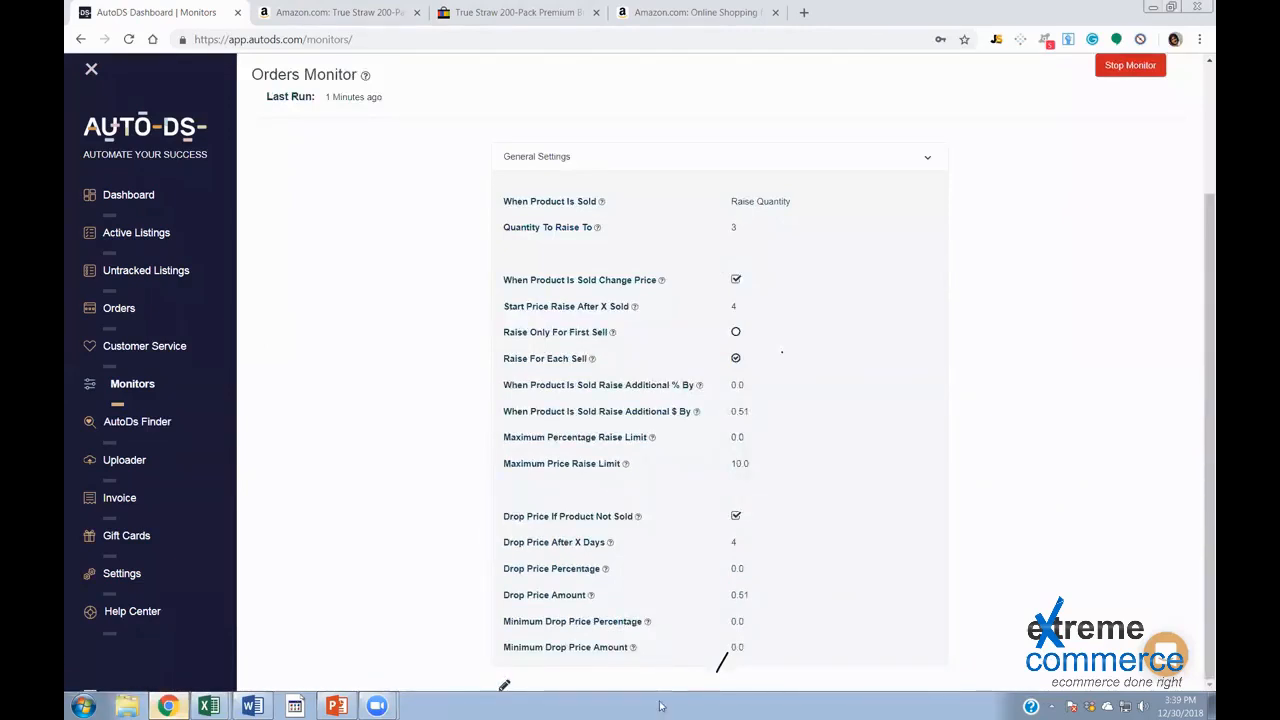
# Switch to the AutoDS presentation in PowerPoint and select slide 4
pyautogui.click(337, 706)
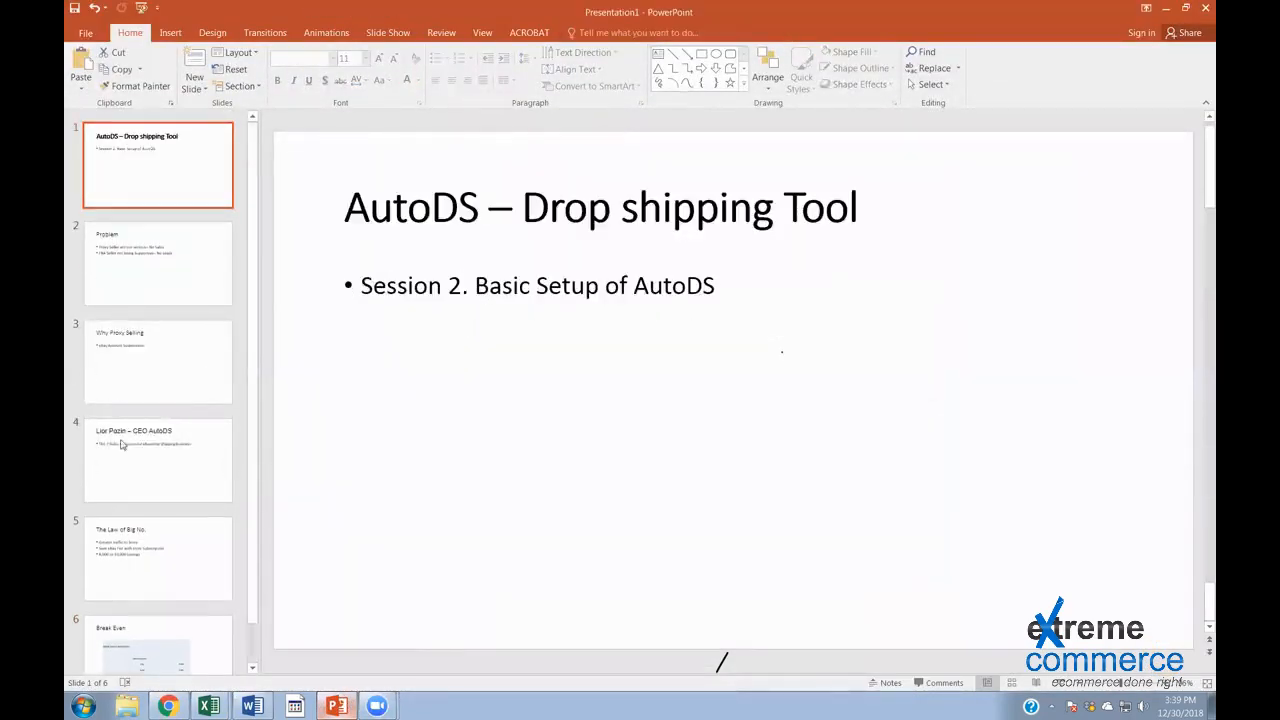
pyautogui.click(124, 444)
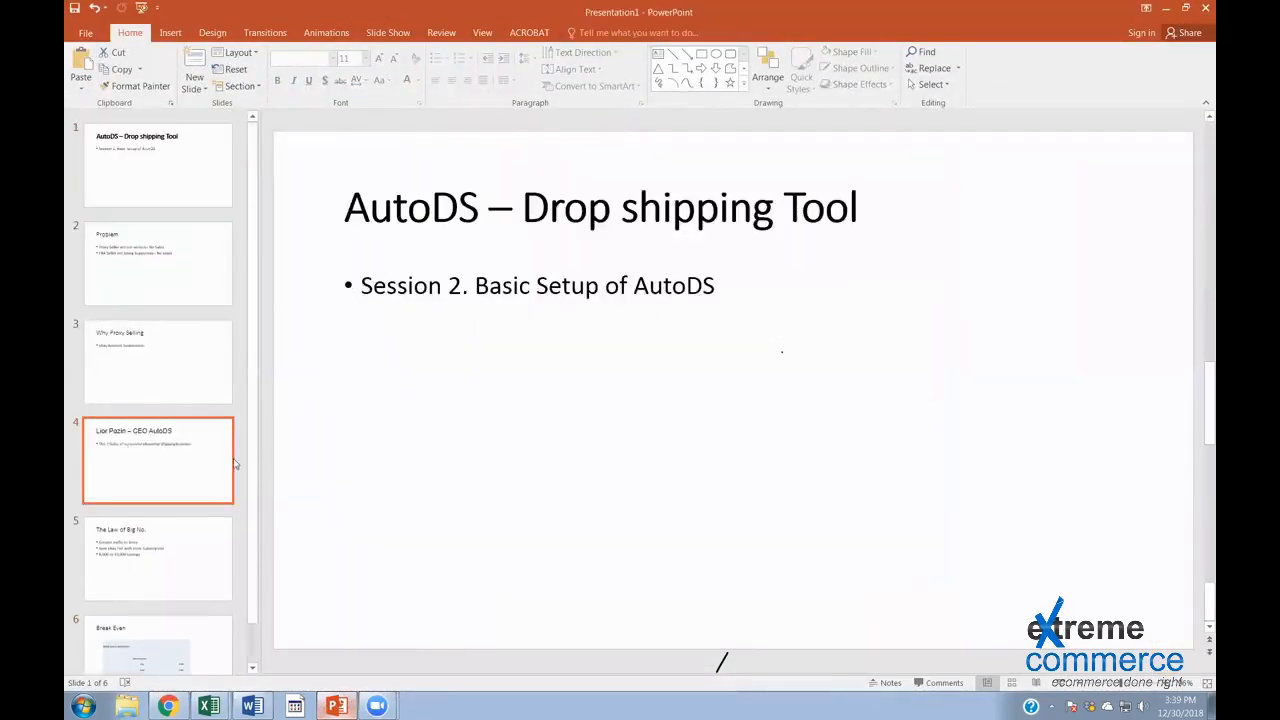
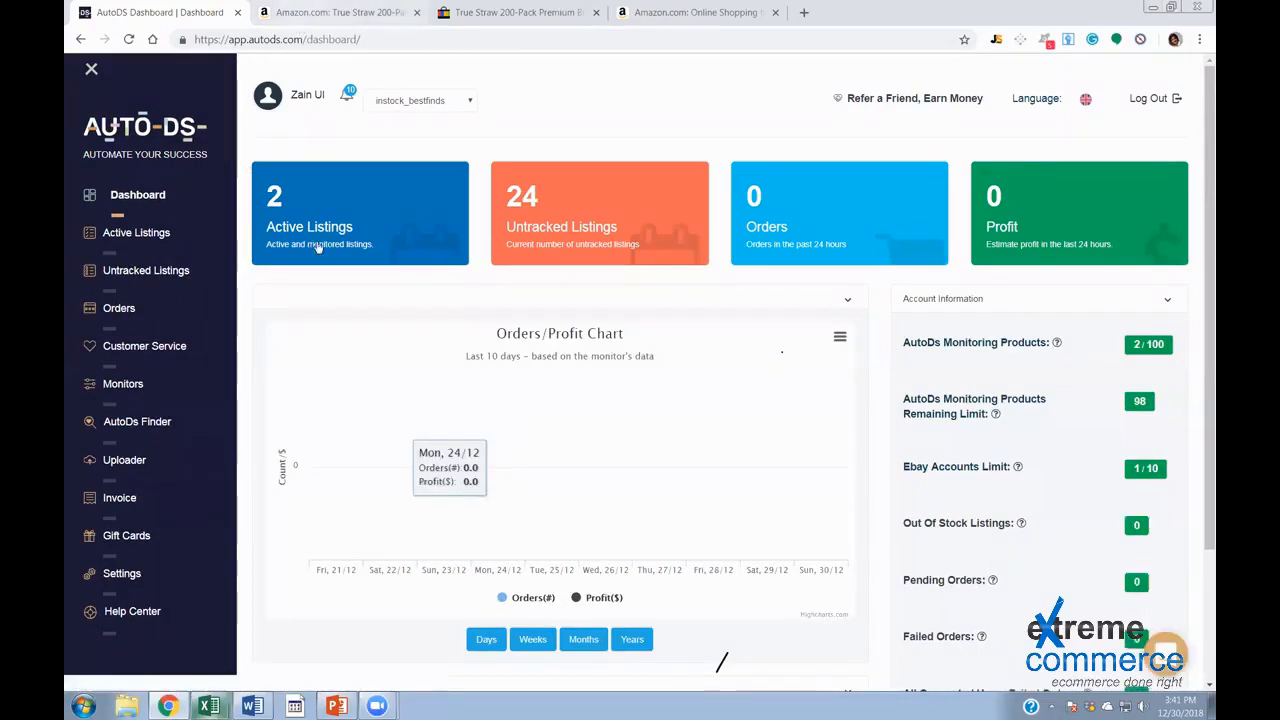
# Open the active listings from the AutoDS dashboard, reload them and examine the True Straw item's sell price, source price and profit
pyautogui.click(662, 232)
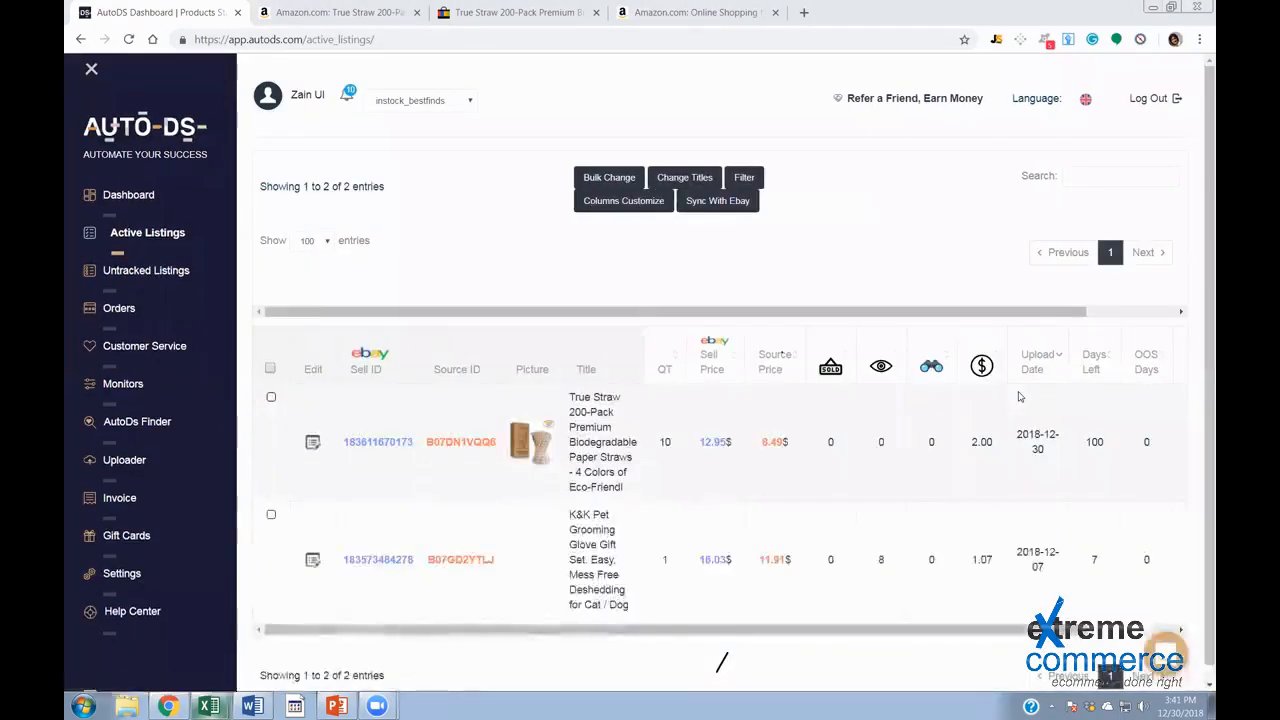
pyautogui.click(148, 238)
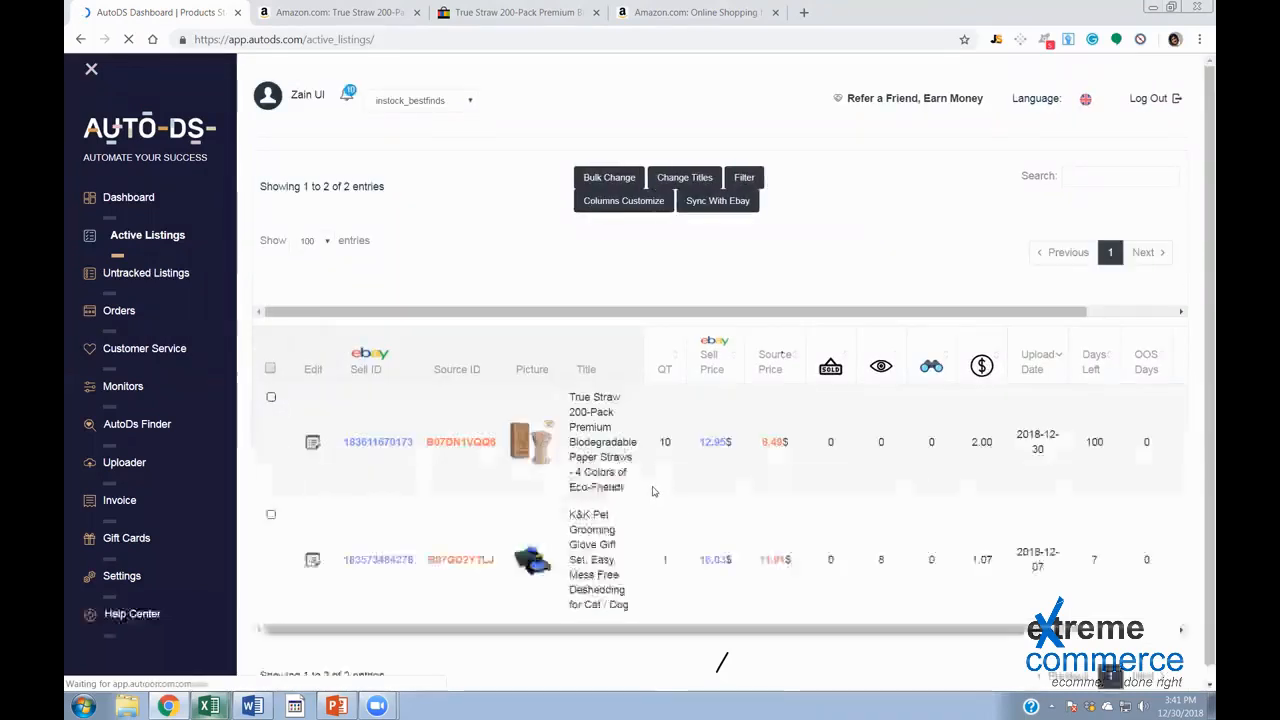
pyautogui.scroll(-1, 700, 435)
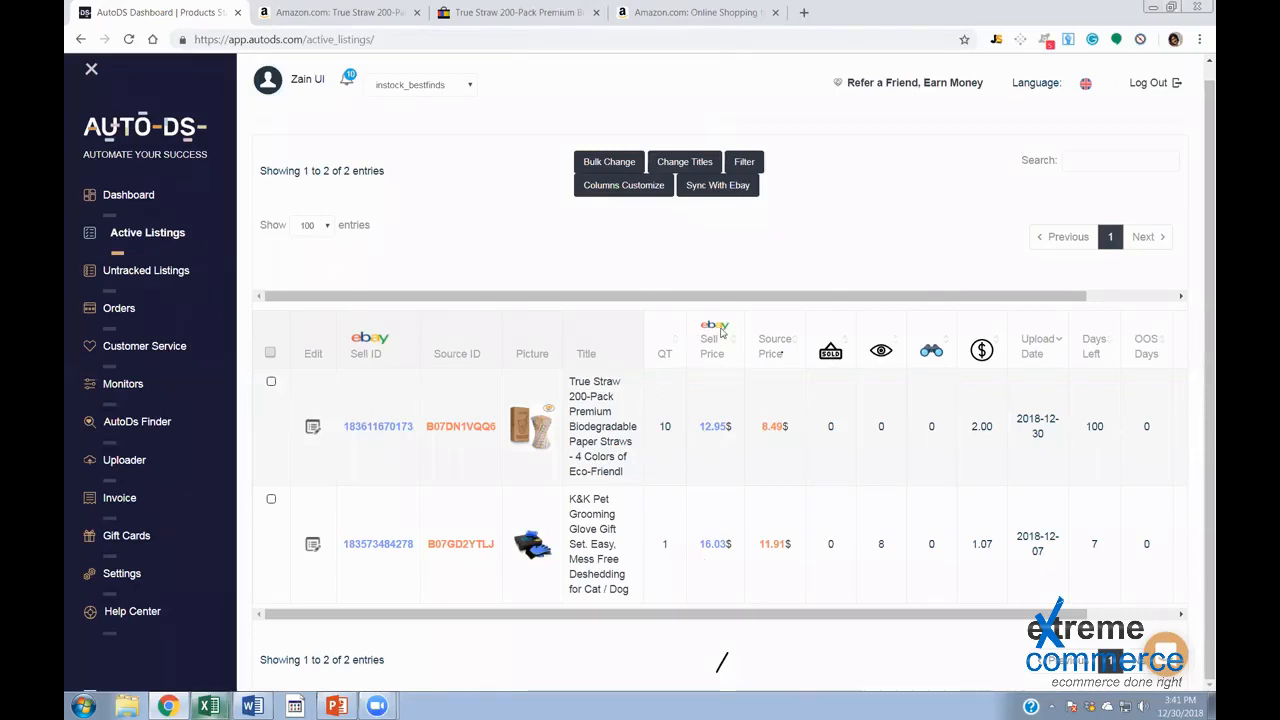
# View the True Straw item's listing details and its Amazon source page, closing each one after checking it
pyautogui.click(384, 430)
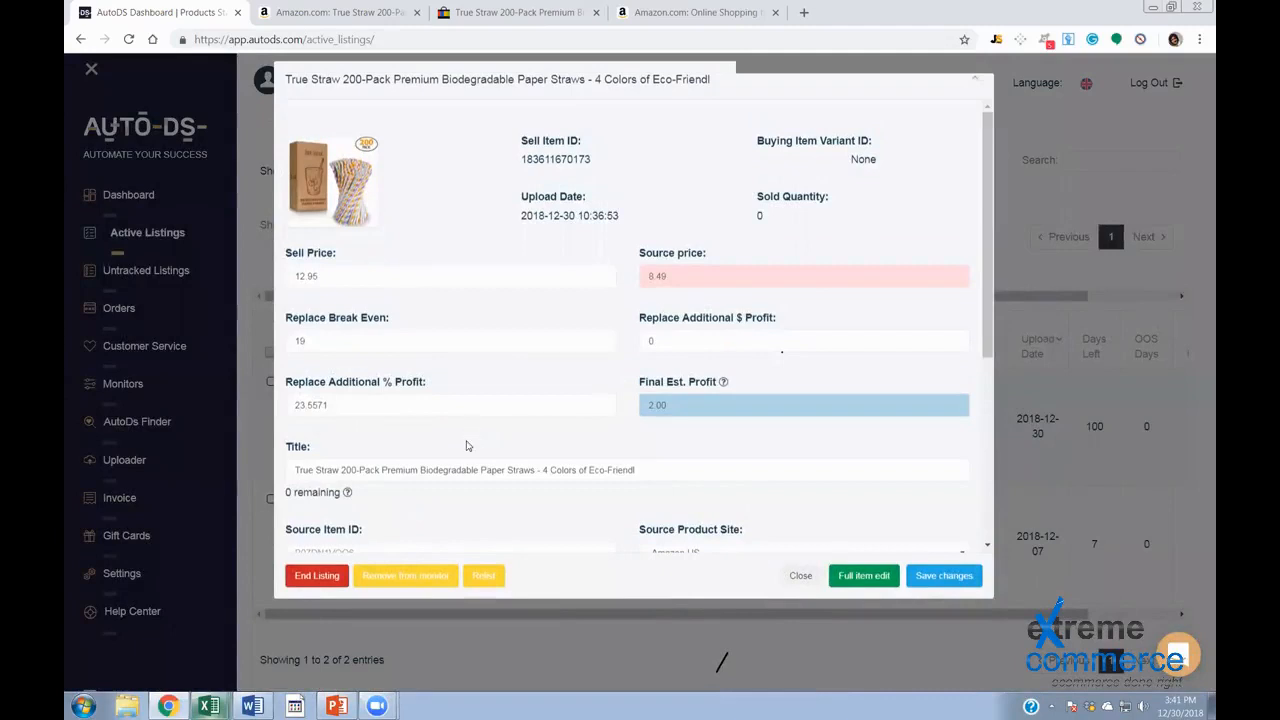
pyautogui.press('Escape')
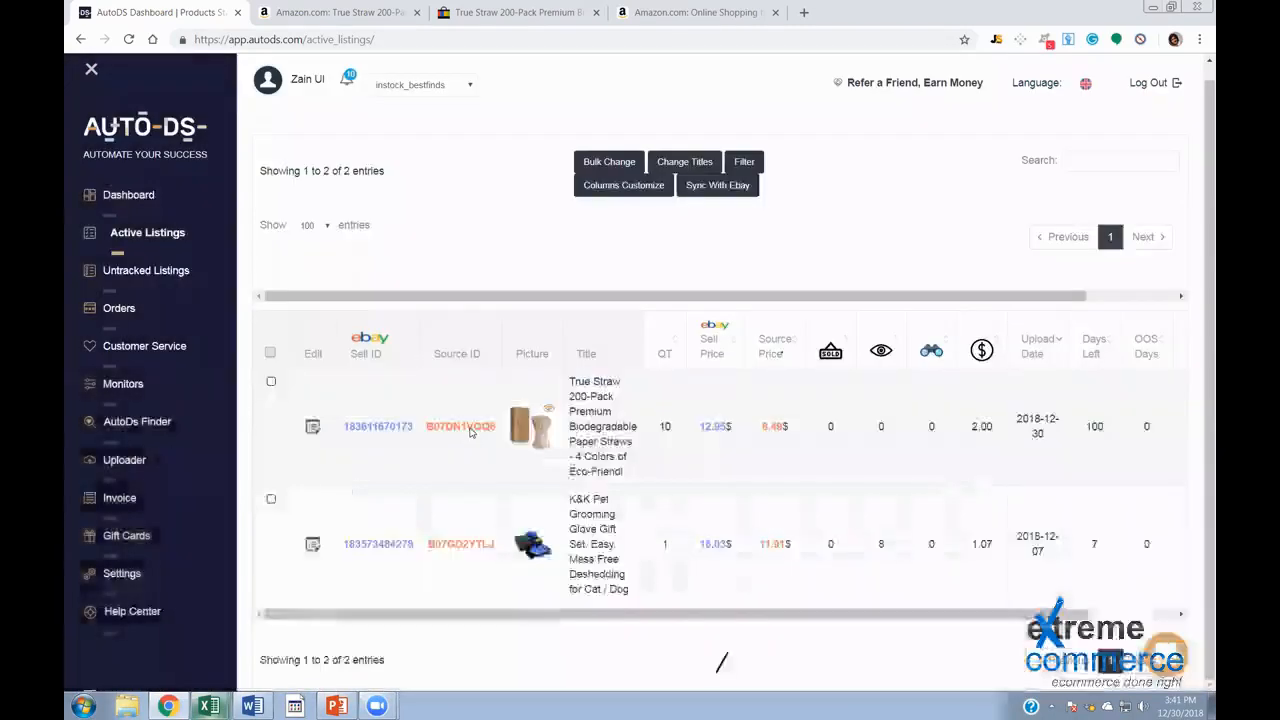
pyautogui.click(470, 428)
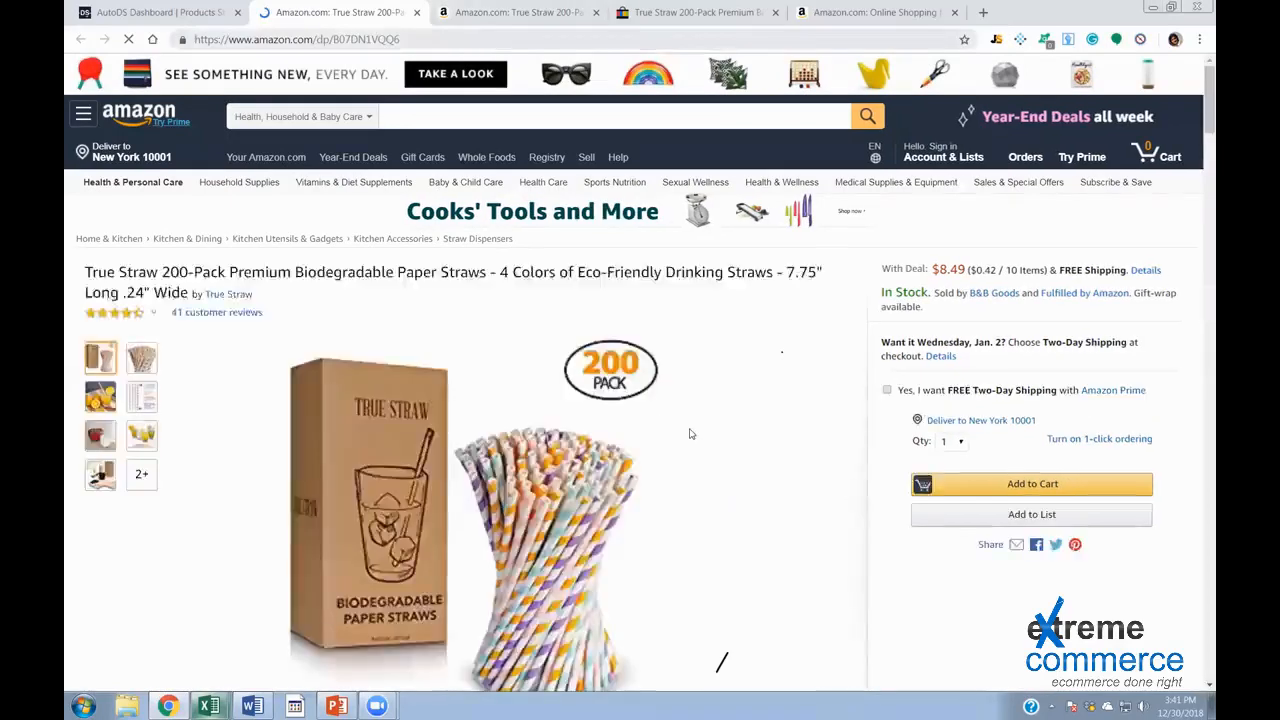
pyautogui.hotkey('ctrl', 'w')
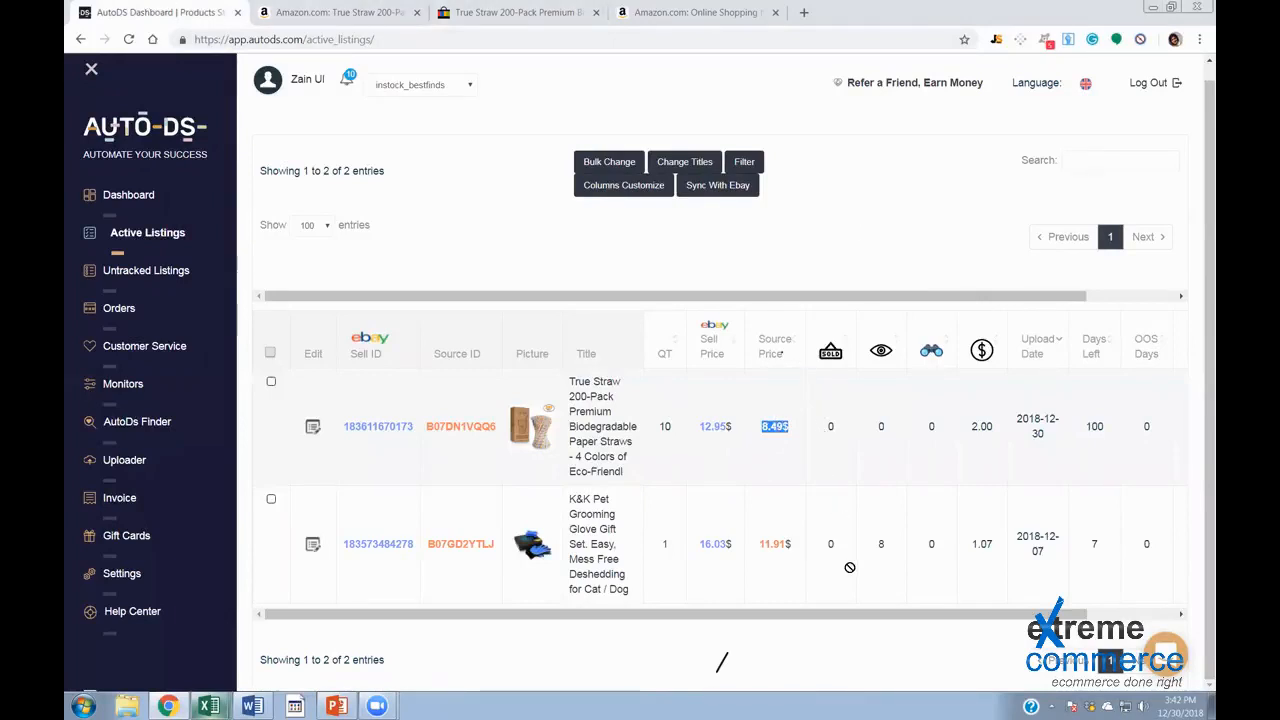
pyautogui.click(911, 425)
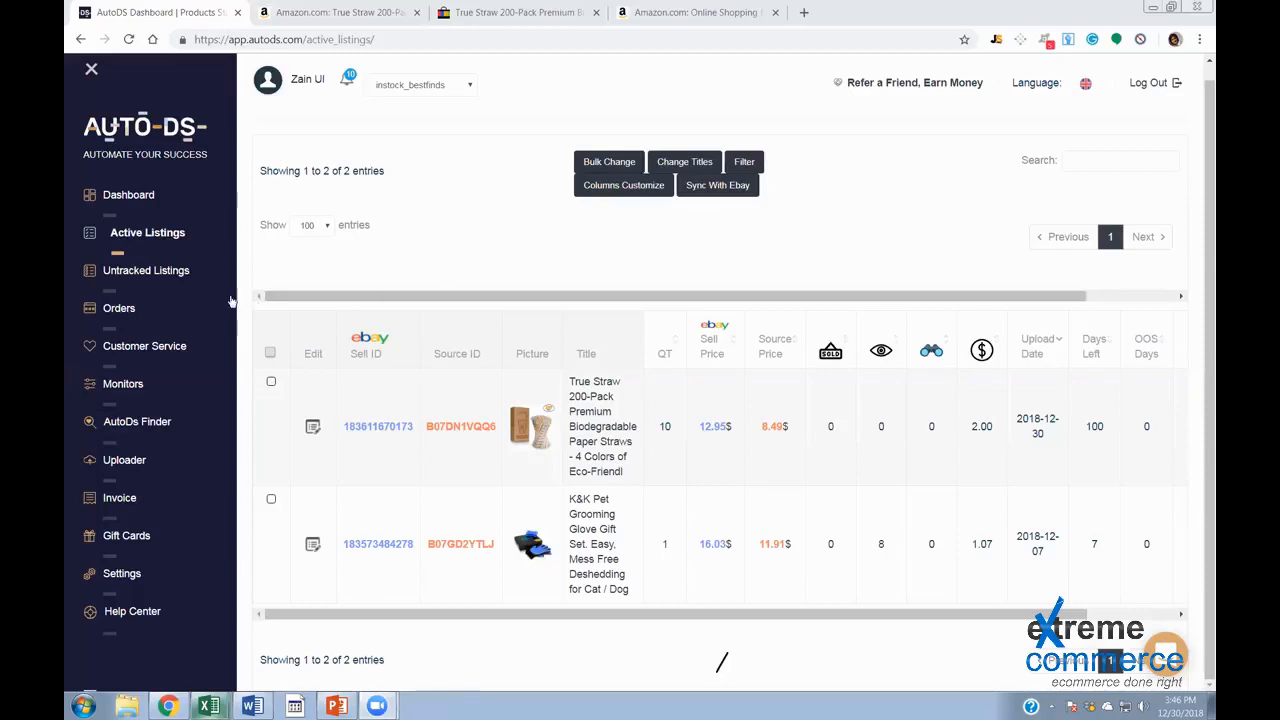
# Open the untracked listings from the AutoDS dashboard and select the source ID field of the Paper Clip 120Pcs item
pyautogui.click(136, 196)
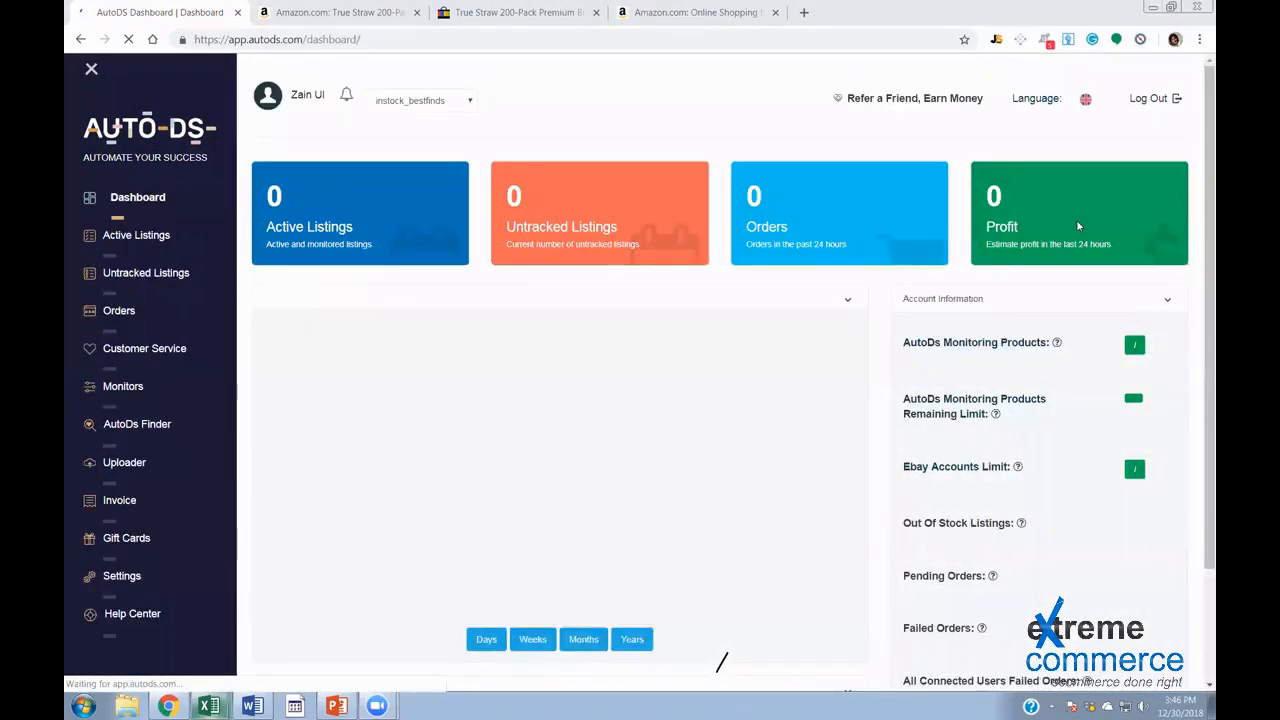
pyautogui.click(605, 245)
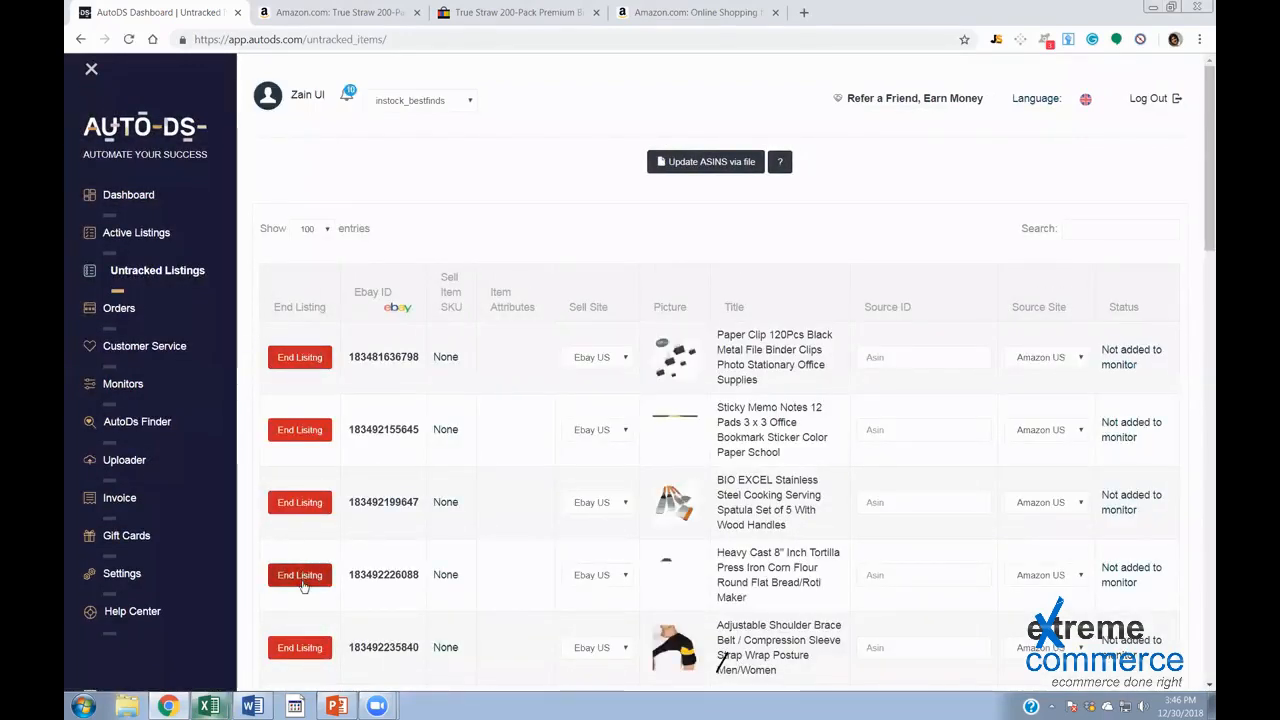
pyautogui.click(883, 364)
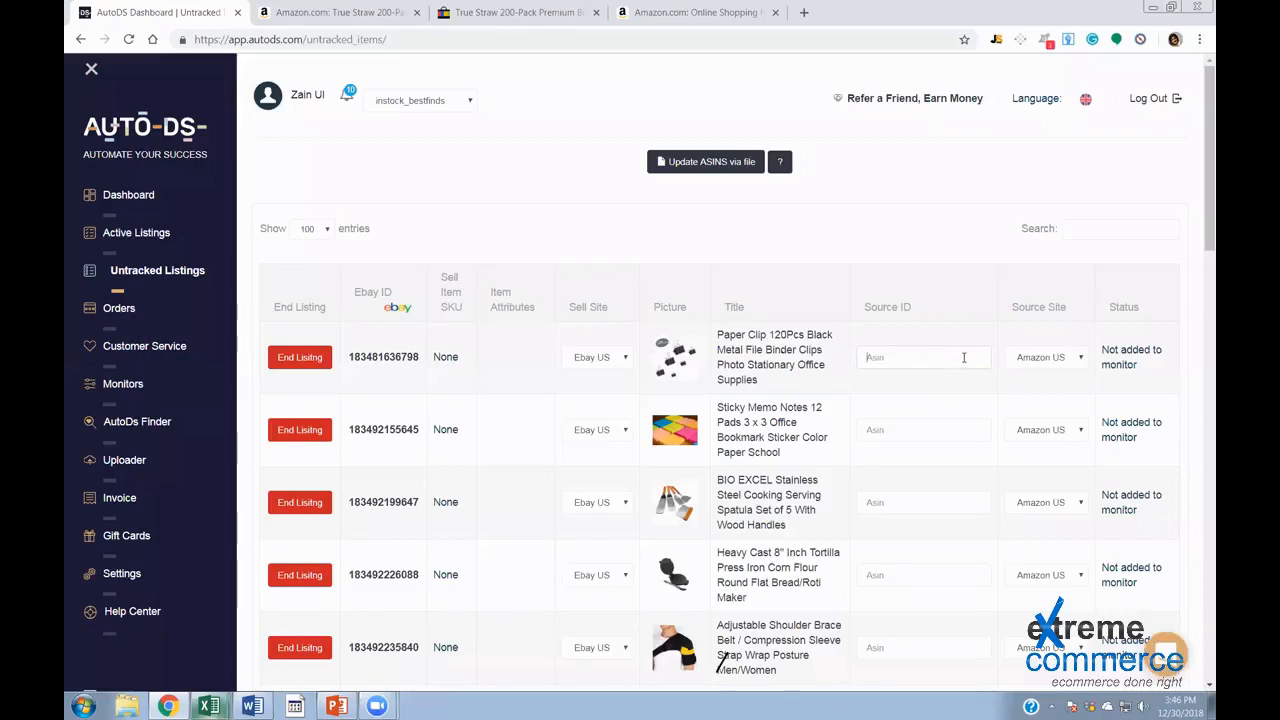
# Look through the whole list of untracked listings and return to the dashboard
pyautogui.scroll(-1, 960, 375)
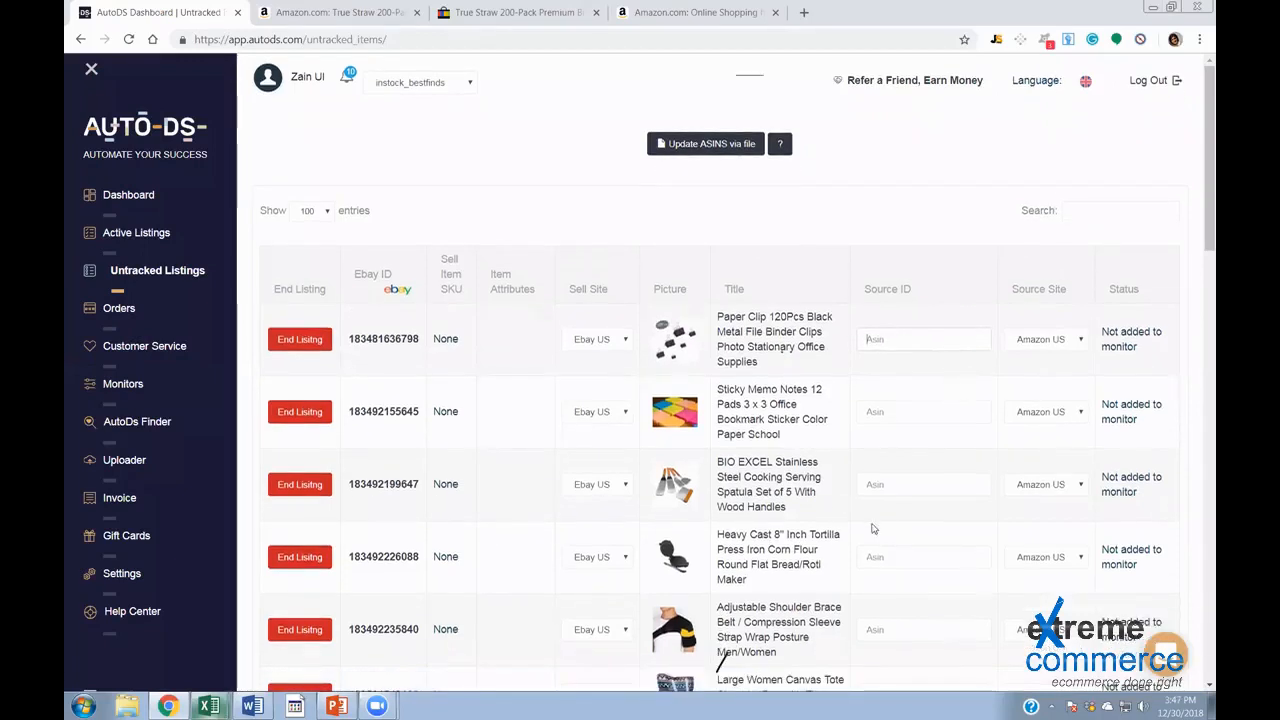
pyautogui.scroll(-4, 872, 528)
pyautogui.scroll(-8, 790, 560)
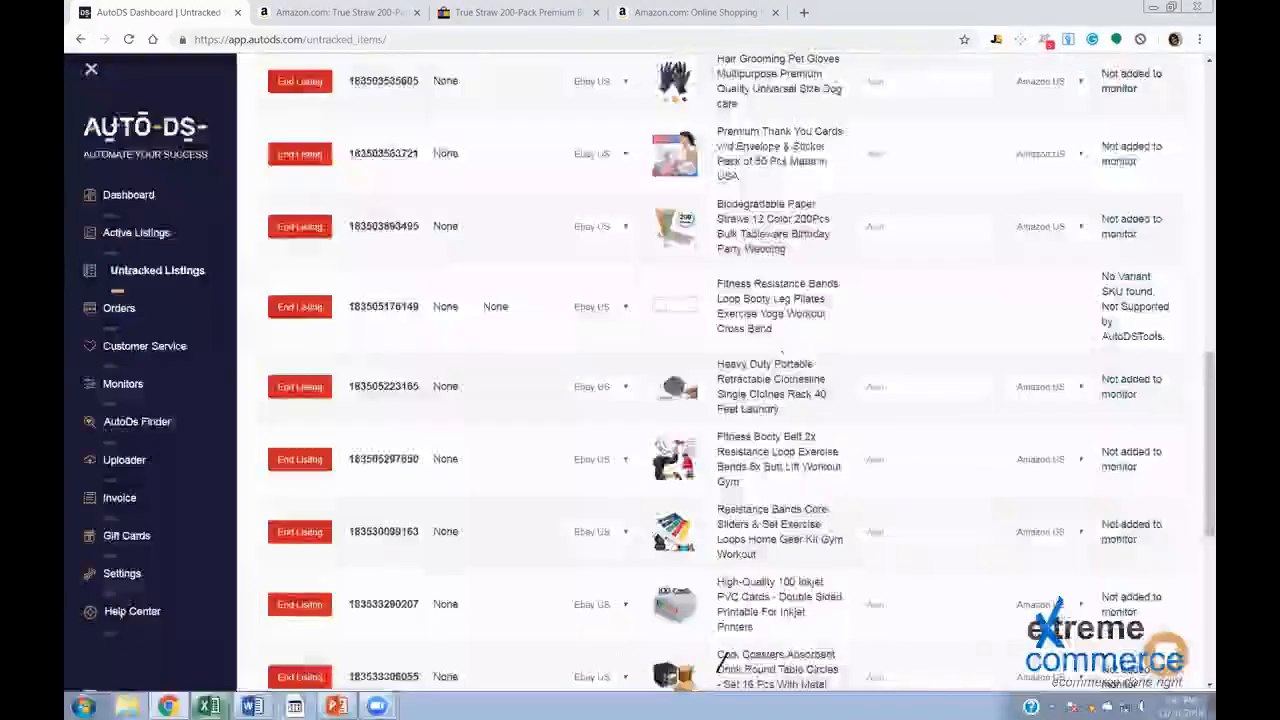
pyautogui.scroll(-5, 684, 125)
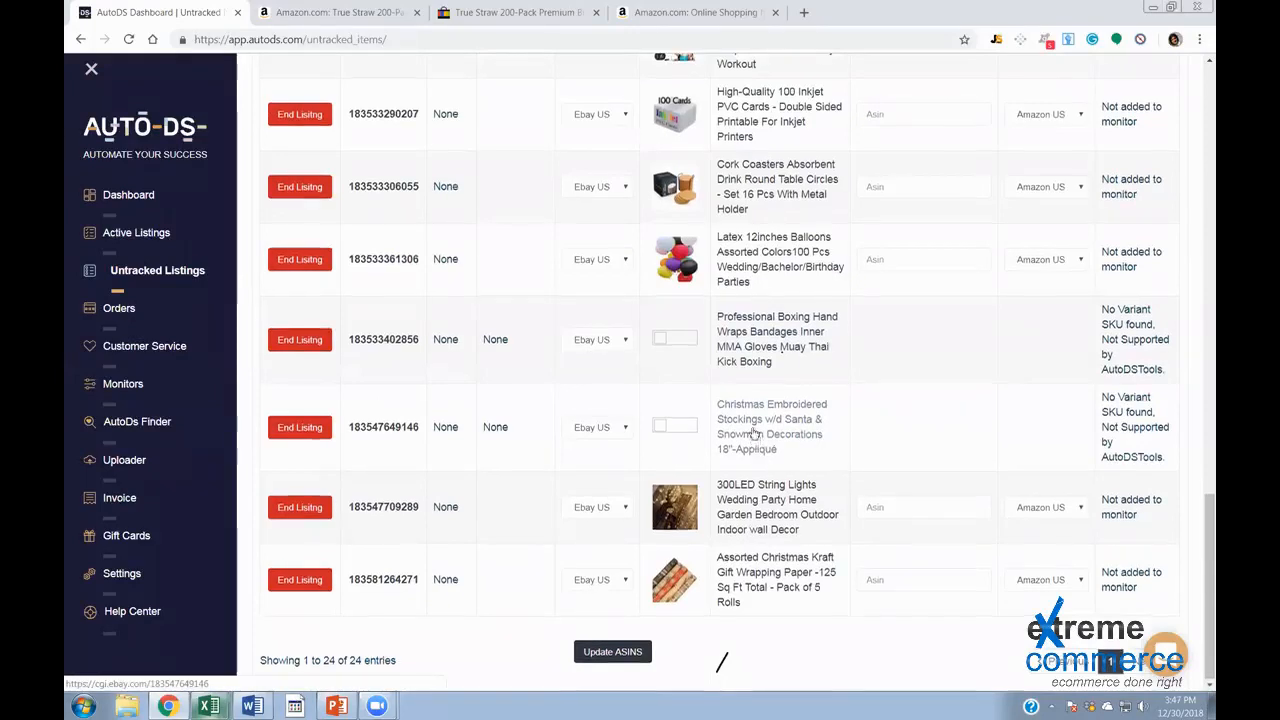
pyautogui.scroll(2, 758, 451)
pyautogui.click(136, 195)
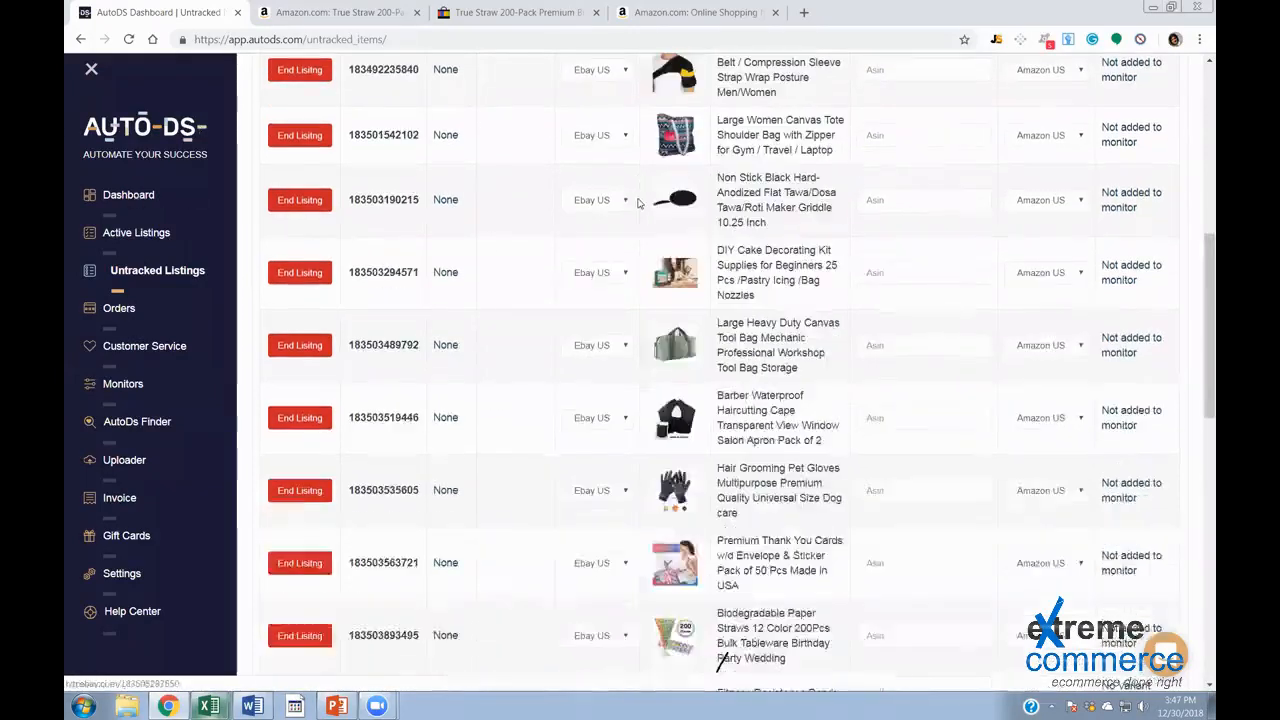